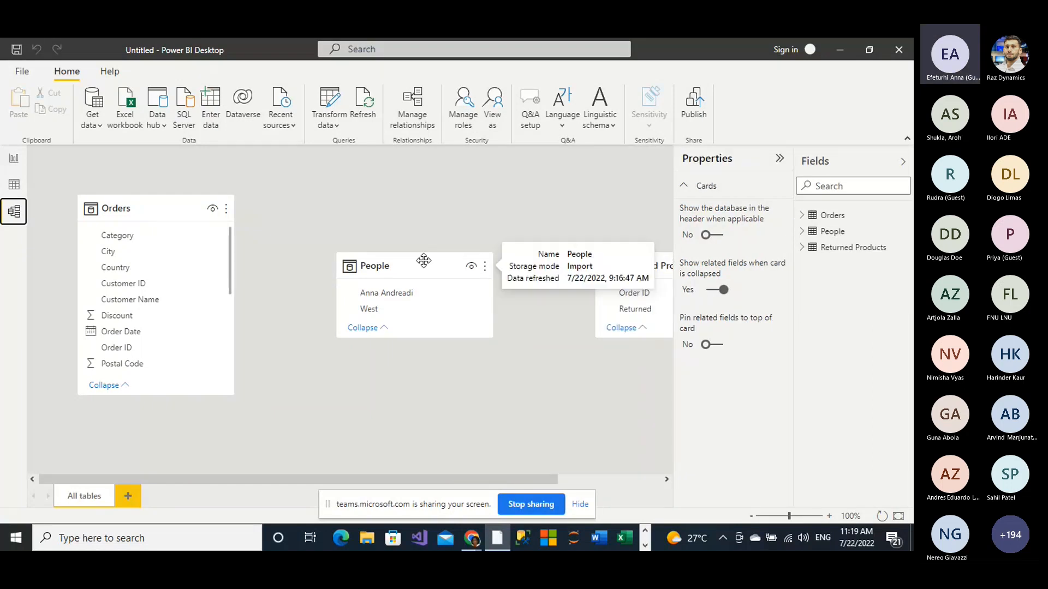
Step: Rearrange the model diagram so Returned Products sits beside Orders and People sits below Returned Products
{"action": "left_click_drag", "start_coordinate": [423, 261], "coordinate": [379, 357]}
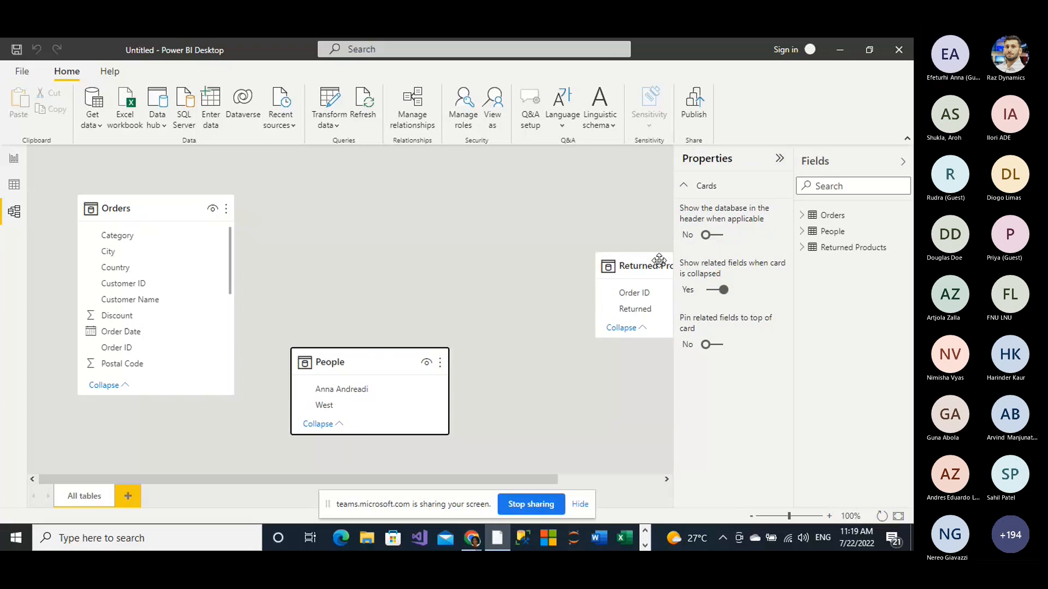
{"action": "left_click_drag", "start_coordinate": [660, 260], "coordinate": [390, 202]}
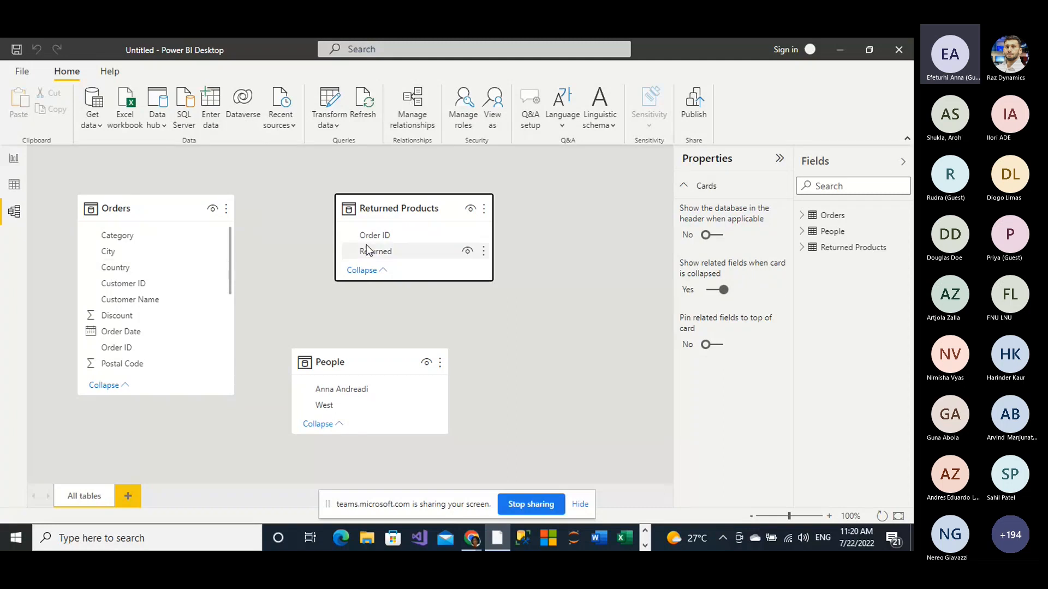
Step: Start a new relationship from the Orders table to the Returned Products table, matched on Order ID
{"action": "left_click", "coordinate": [414, 109]}
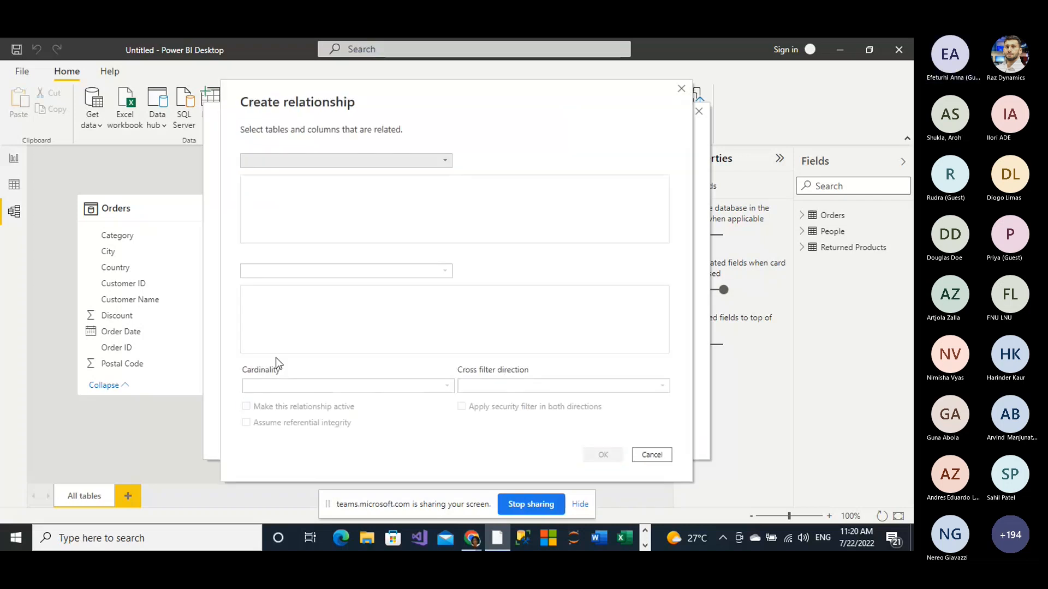
{"action": "left_click", "coordinate": [446, 162]}
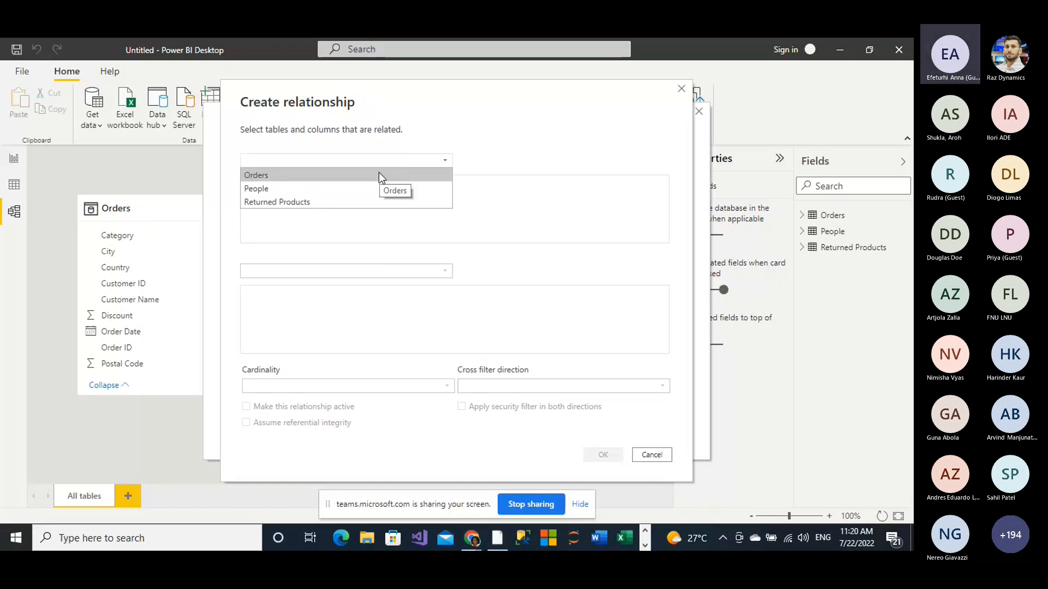
{"action": "left_click", "coordinate": [379, 174]}
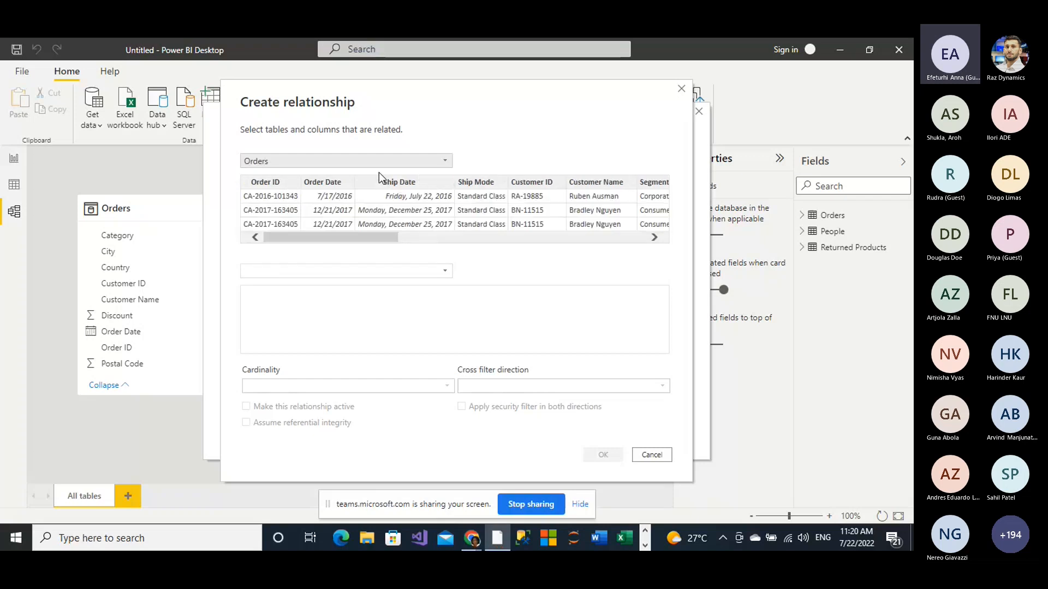
{"action": "left_click", "coordinate": [445, 271]}
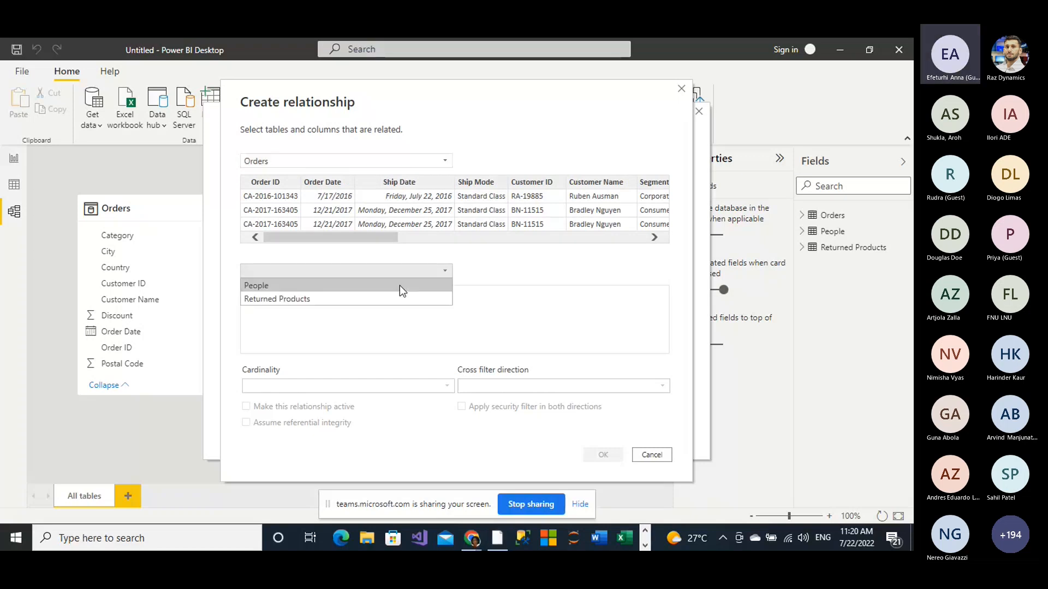
{"action": "left_click", "coordinate": [389, 299]}
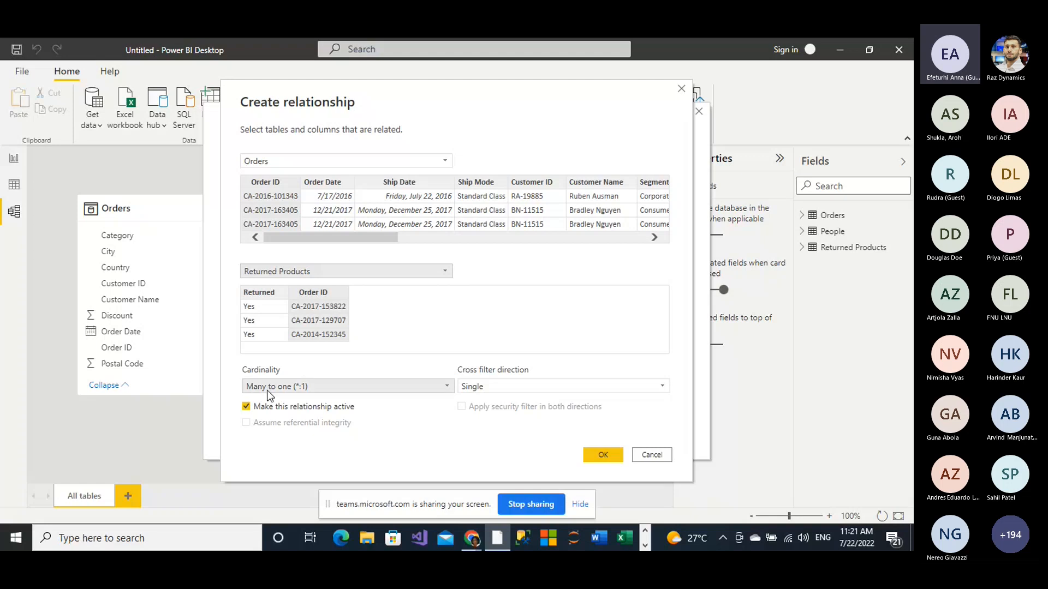
Step: Try the One to one and Many to many cardinalities for the relationship, and return to Many to one
{"action": "left_click", "coordinate": [451, 387]}
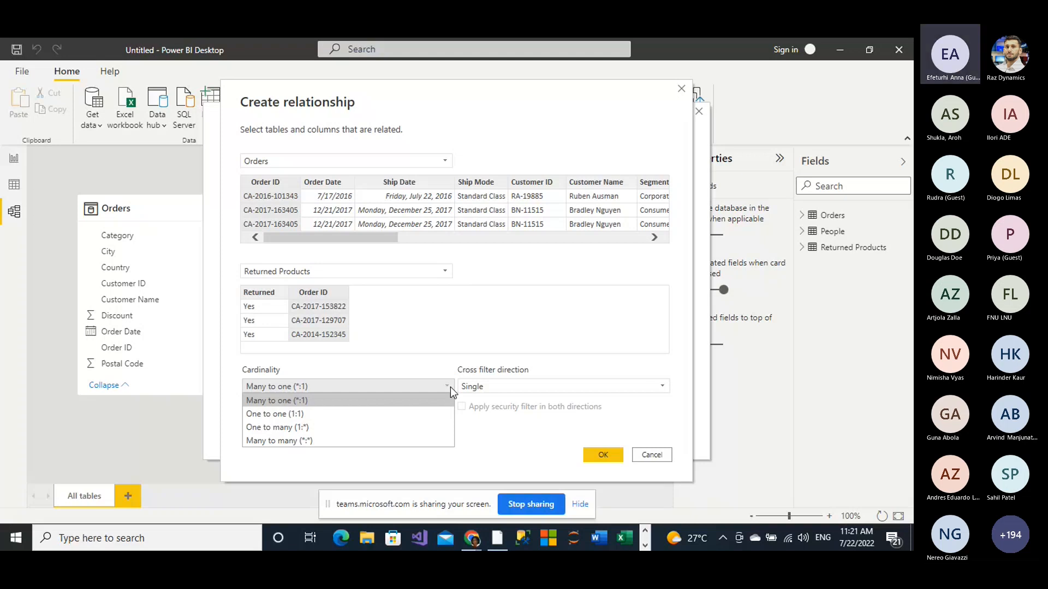
{"action": "left_click", "coordinate": [306, 414]}
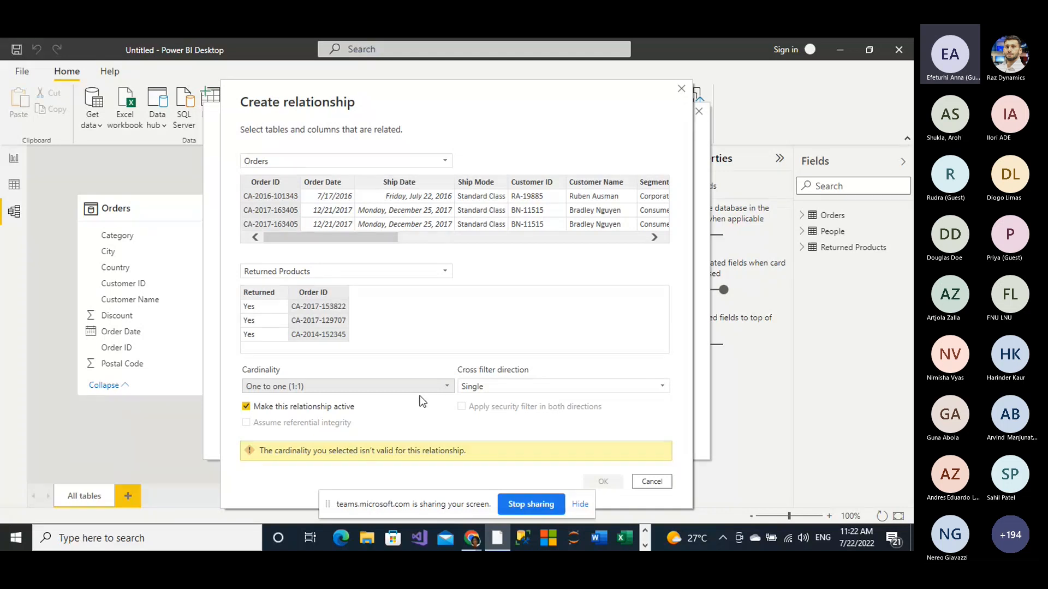
{"action": "left_click", "coordinate": [447, 387]}
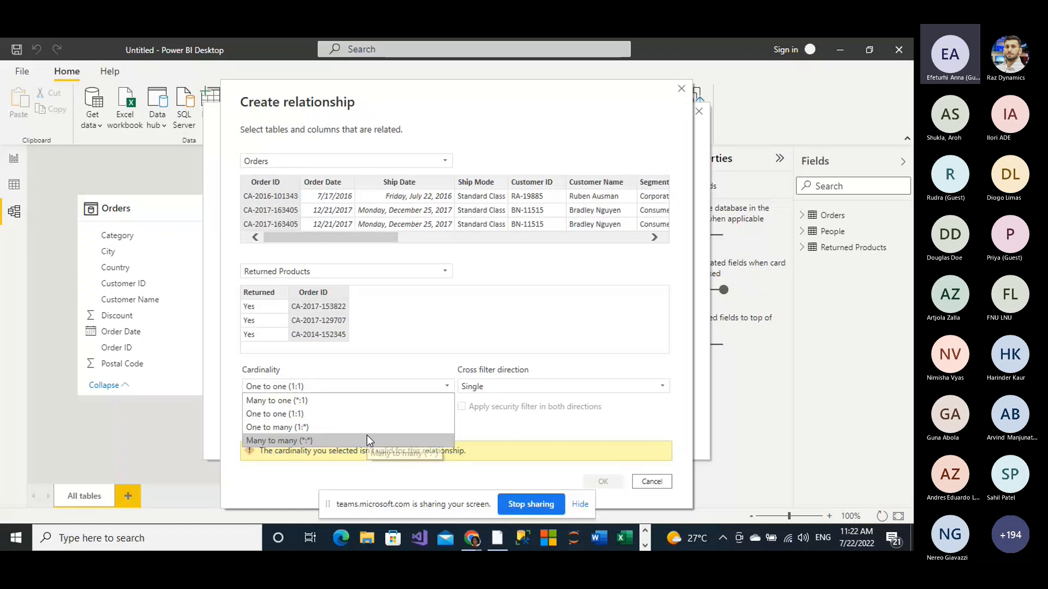
{"action": "left_click", "coordinate": [367, 440]}
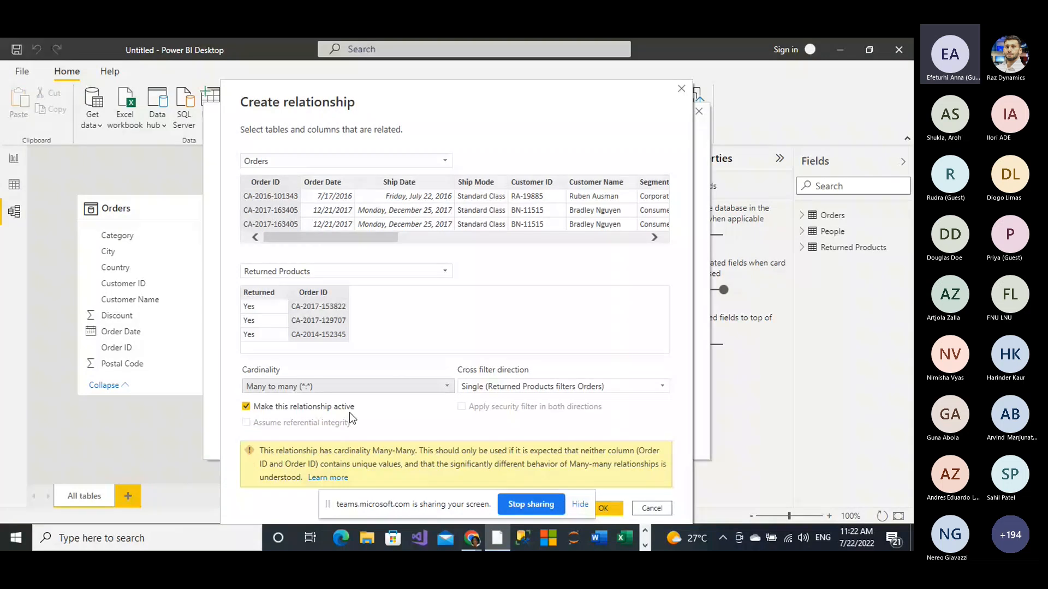
{"action": "left_click", "coordinate": [450, 385]}
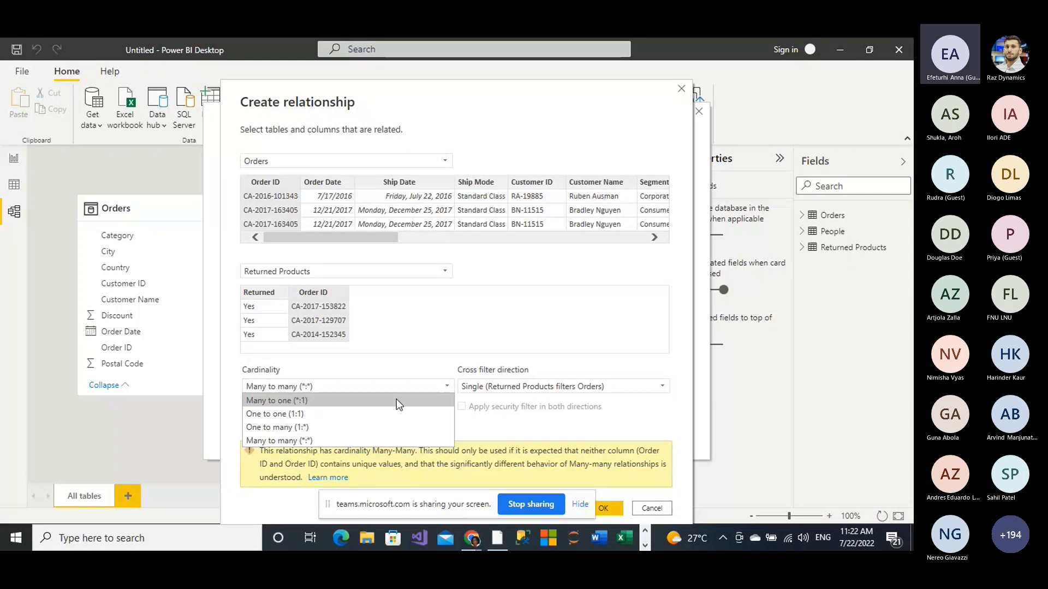
{"action": "left_click", "coordinate": [398, 403]}
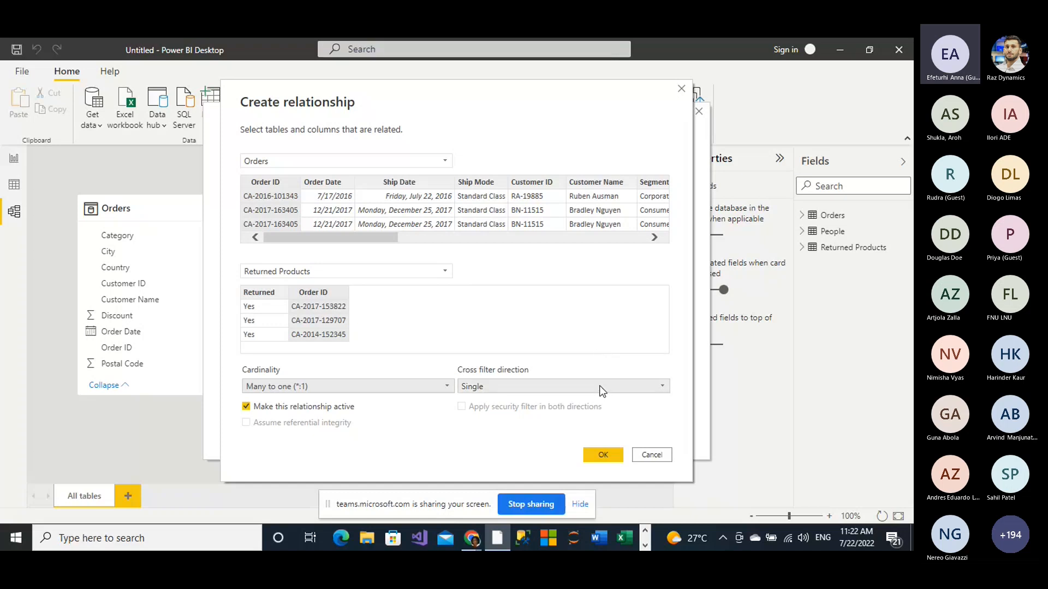
Step: Create the relationship with the Single cross filter direction and close the relationship manager
{"action": "left_click", "coordinate": [664, 390]}
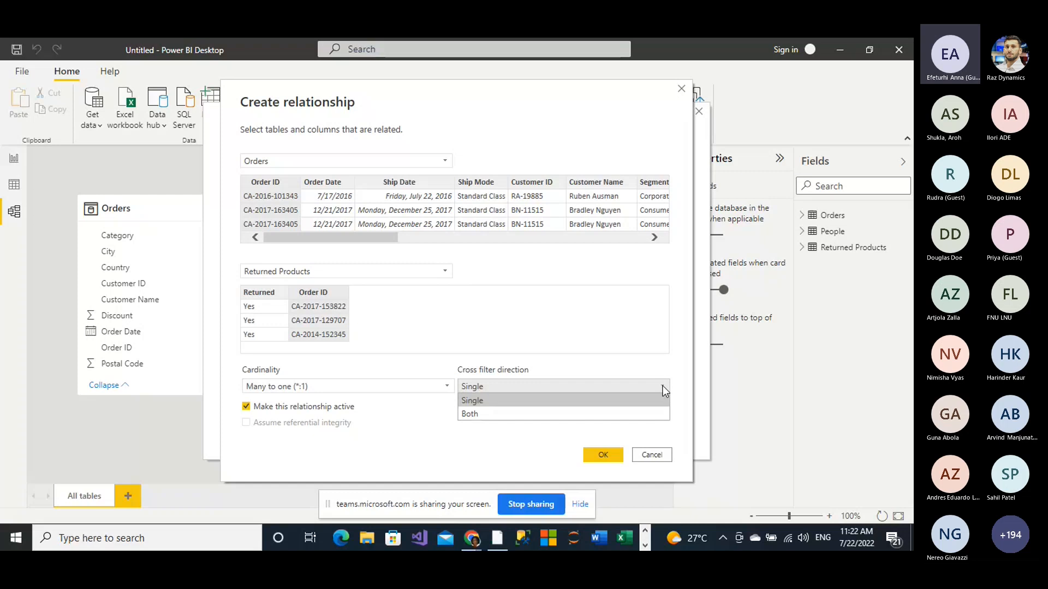
{"action": "left_click", "coordinate": [662, 386]}
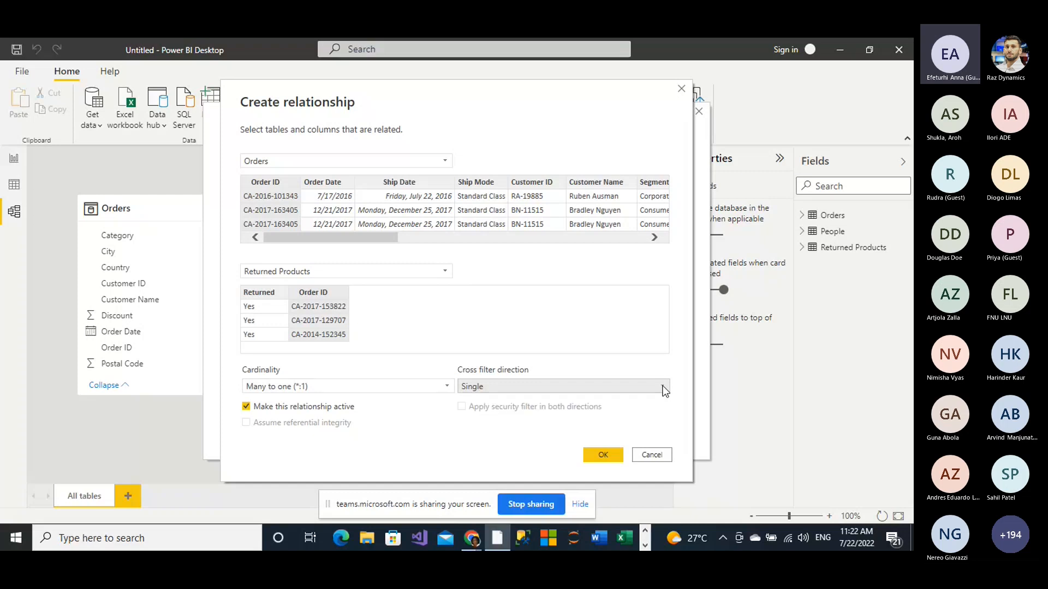
{"action": "left_click", "coordinate": [603, 457]}
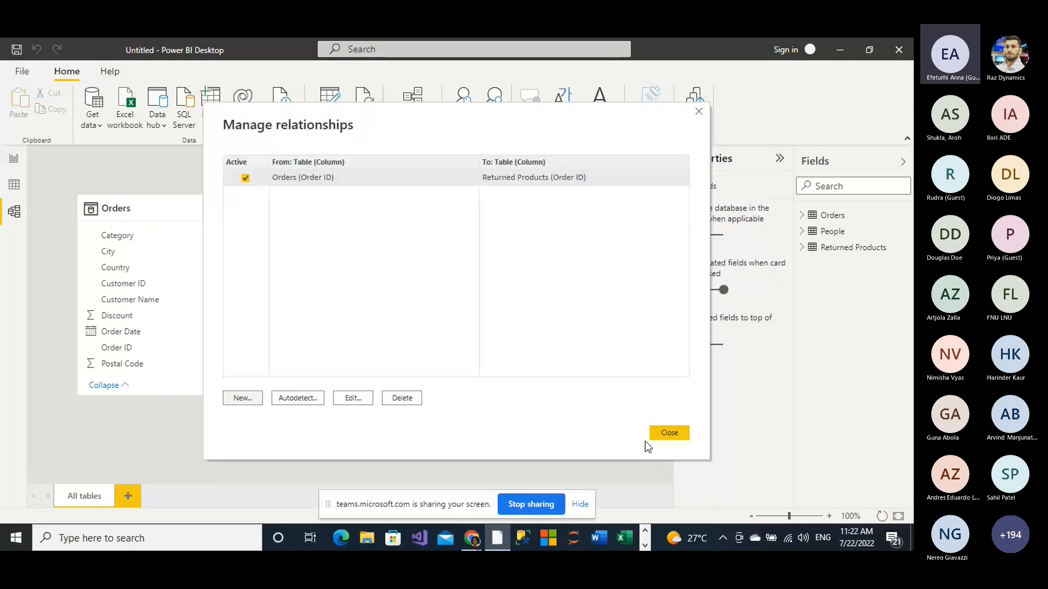
{"action": "left_click", "coordinate": [669, 434]}
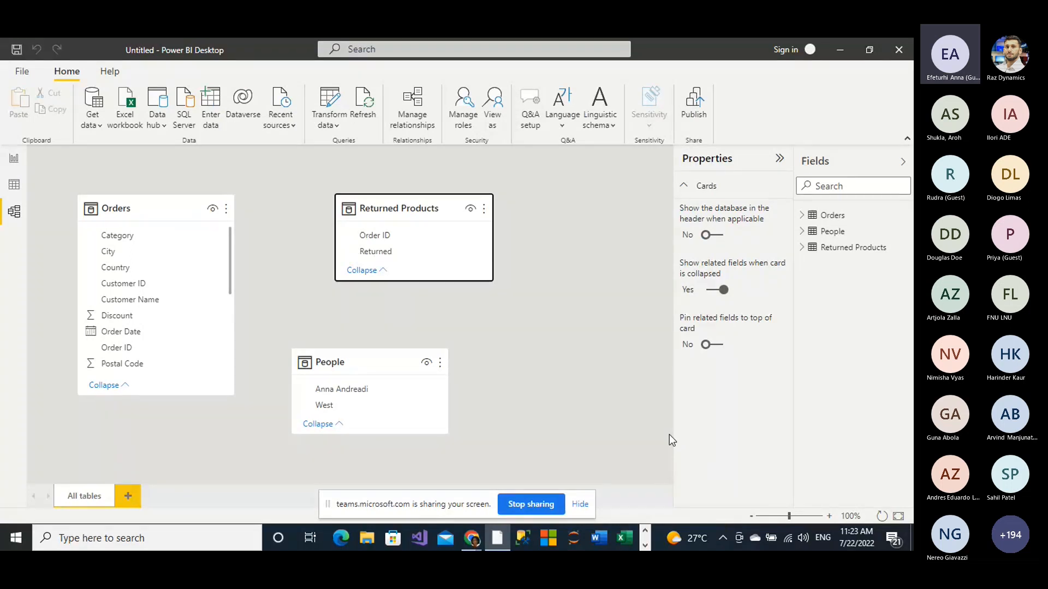
{"action": "left_click", "coordinate": [598, 378]}
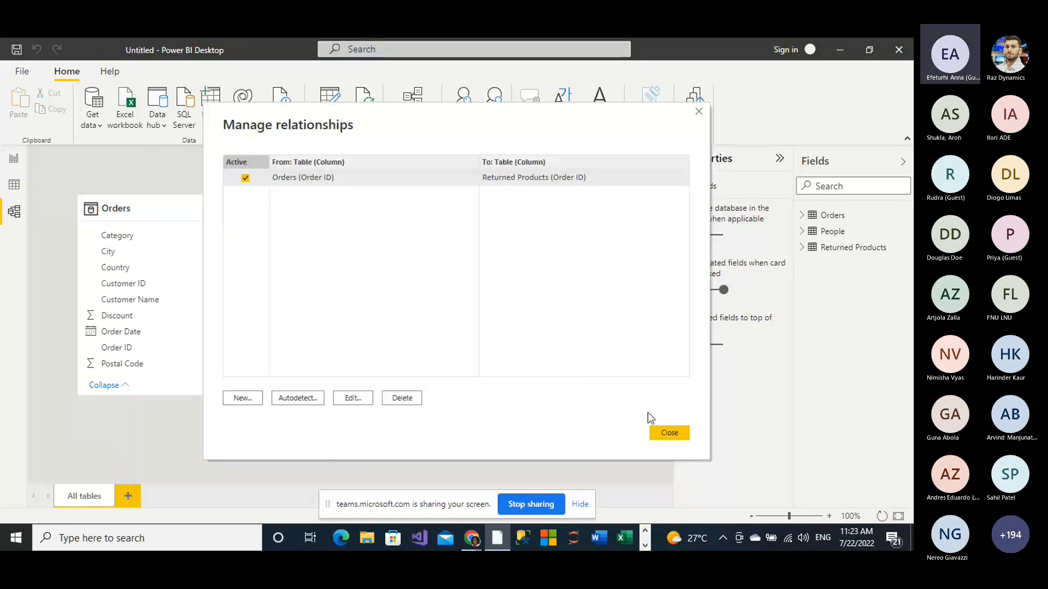
{"action": "left_click", "coordinate": [667, 433]}
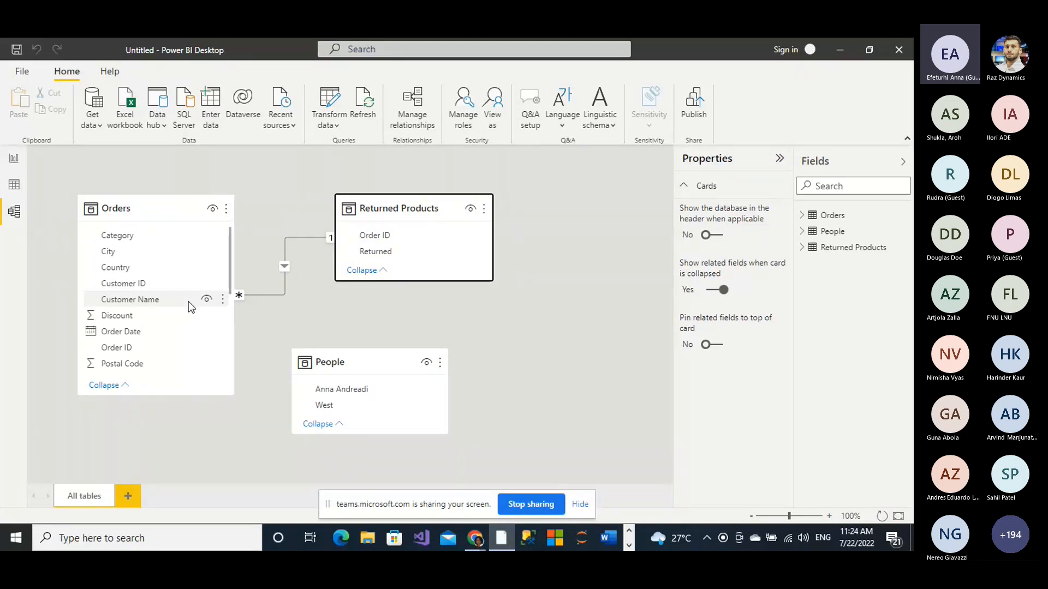
Step: Review the settings of the relationship between Orders and Returned Products without changing anything
{"action": "left_click", "coordinate": [293, 239]}
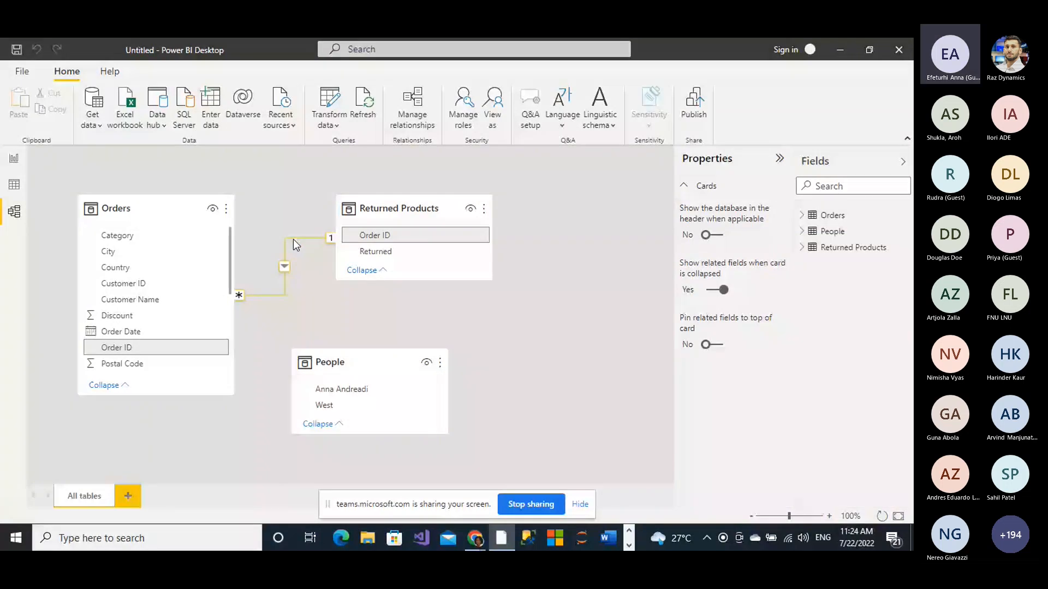
{"action": "double_click", "coordinate": [293, 239]}
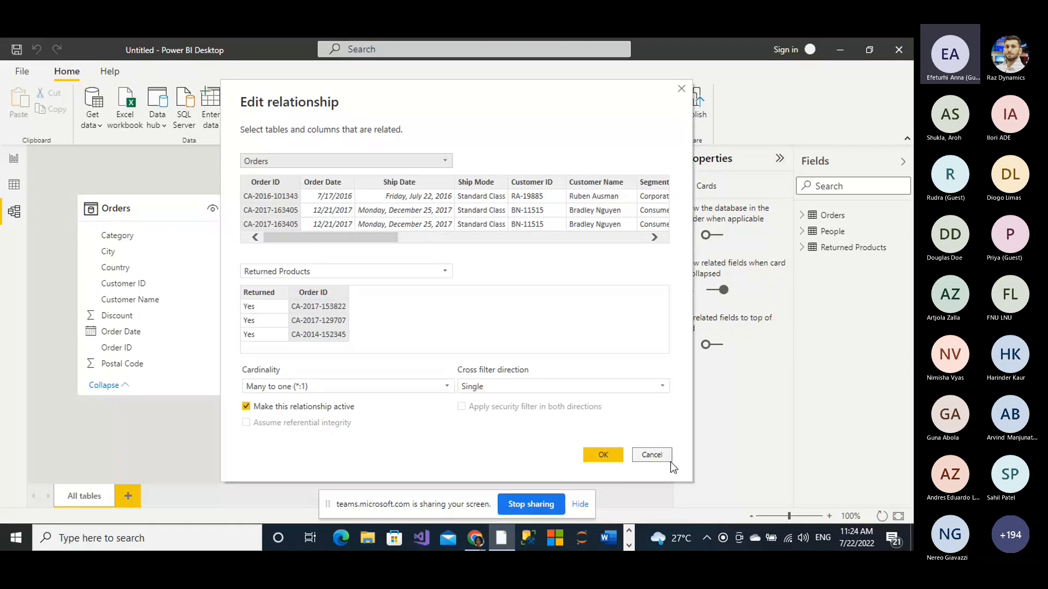
{"action": "left_click", "coordinate": [649, 456]}
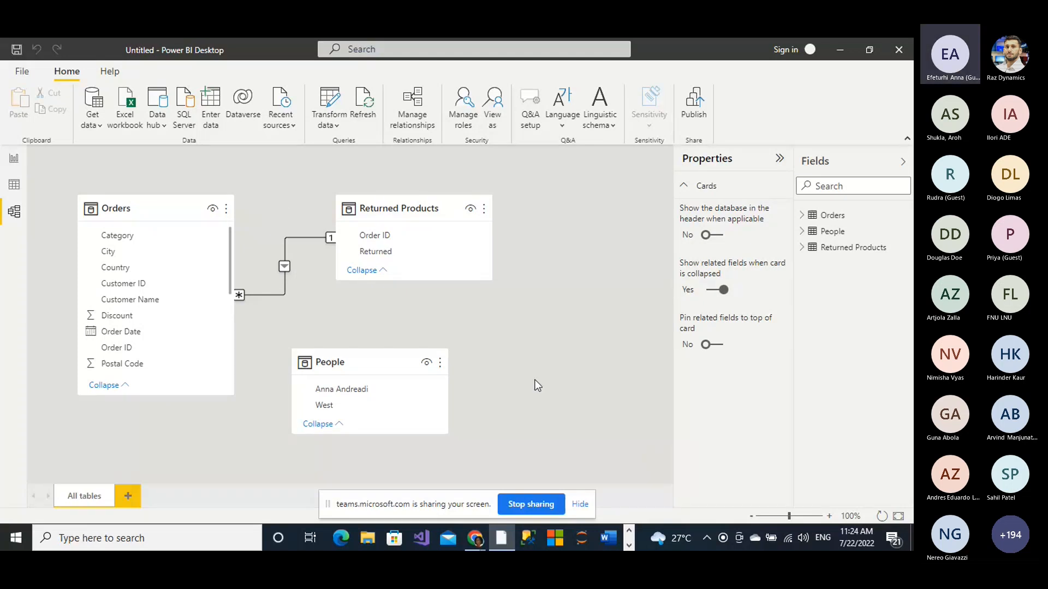
Step: Add a table visual to the report page showing Product Name and Sales from the Orders table
{"action": "left_click", "coordinate": [14, 160]}
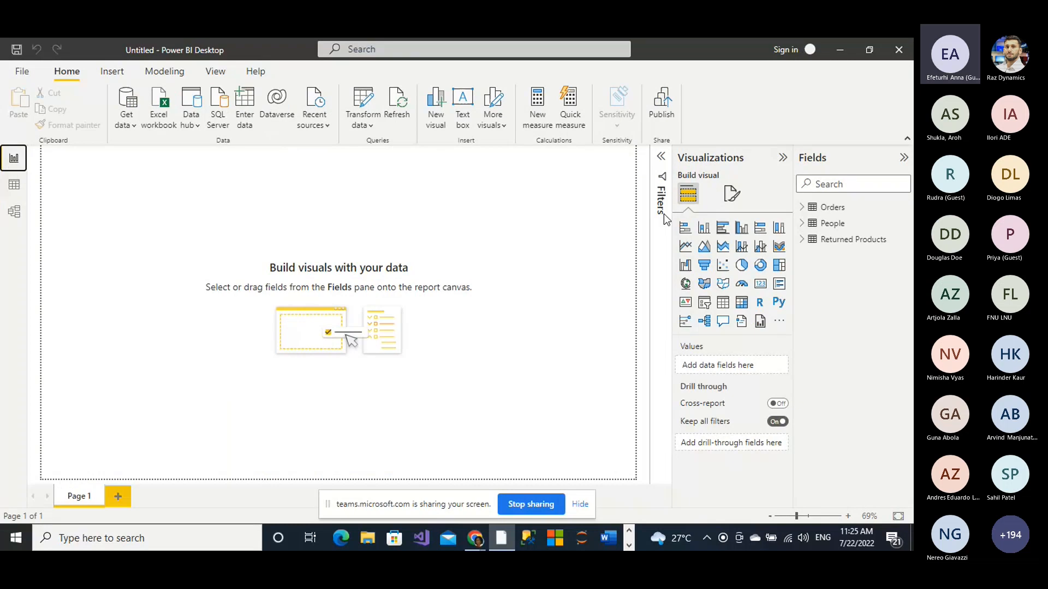
{"action": "left_click", "coordinate": [723, 303]}
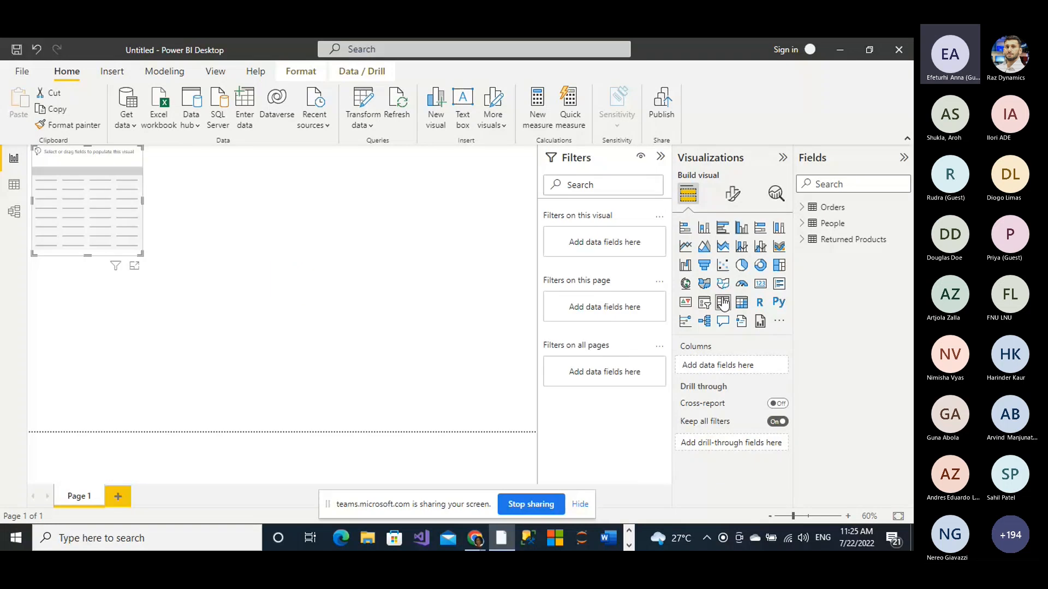
{"action": "left_click", "coordinate": [804, 209]}
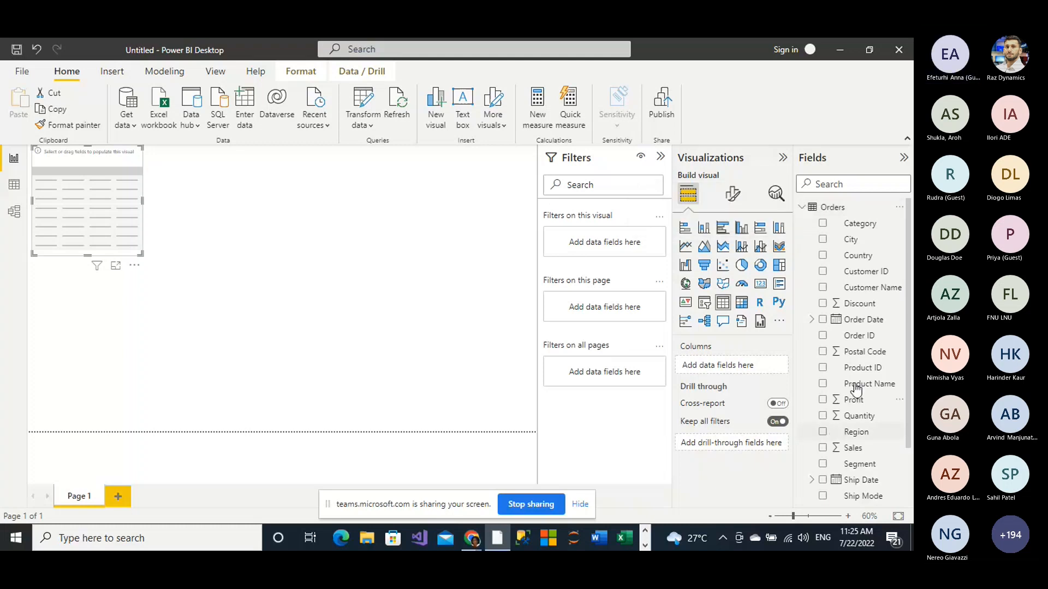
{"action": "left_click", "coordinate": [823, 385]}
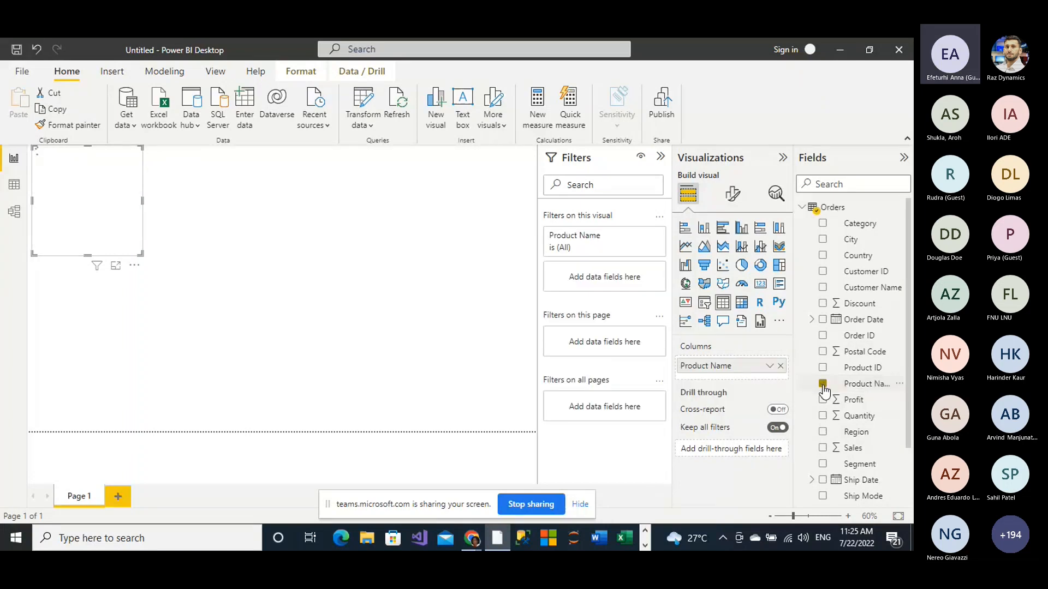
{"action": "left_click", "coordinate": [823, 448]}
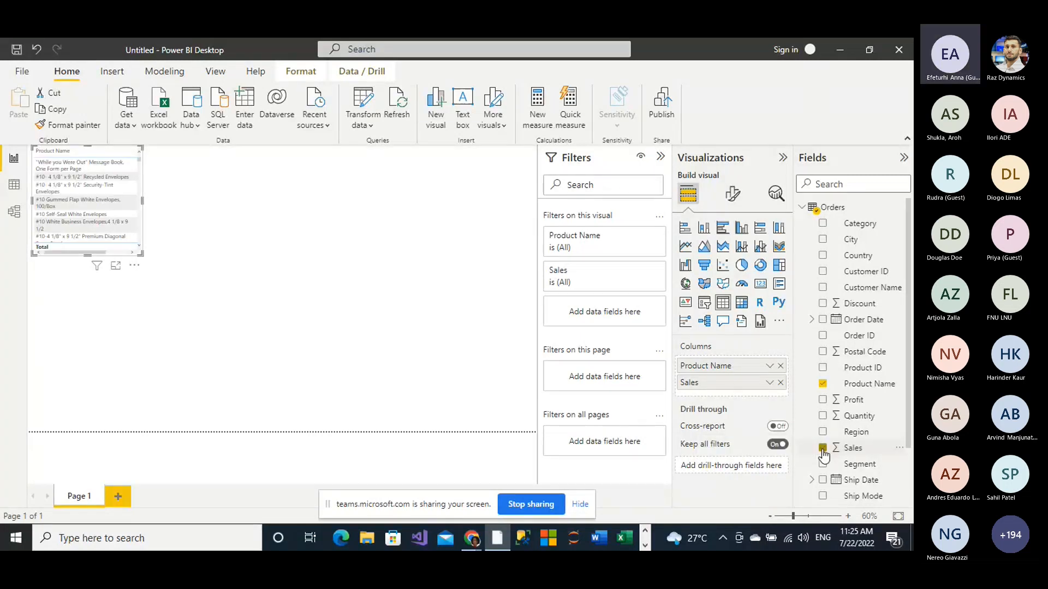
Step: Add a separate matrix visual with Order ID from Returned Products as its rows, and narrow it to fit the column
{"action": "left_click", "coordinate": [433, 399]}
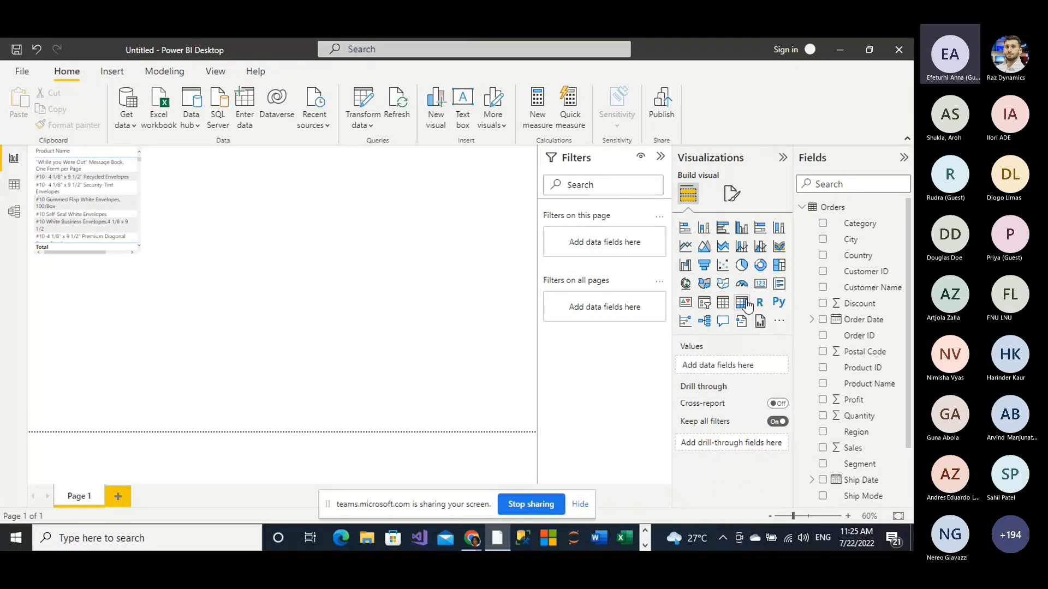
{"action": "left_click", "coordinate": [742, 303]}
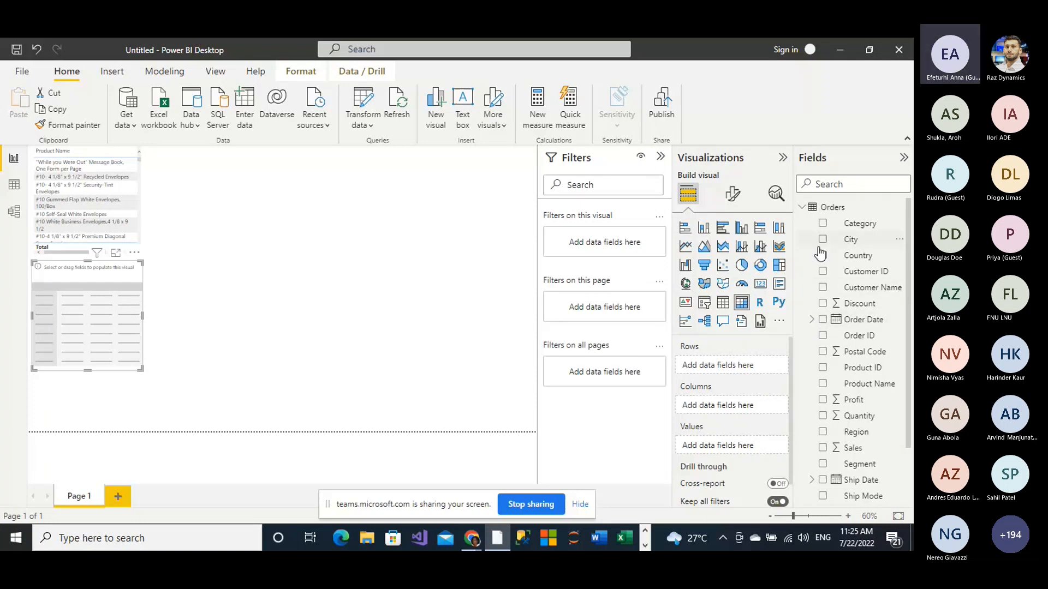
{"action": "left_click", "coordinate": [801, 209]}
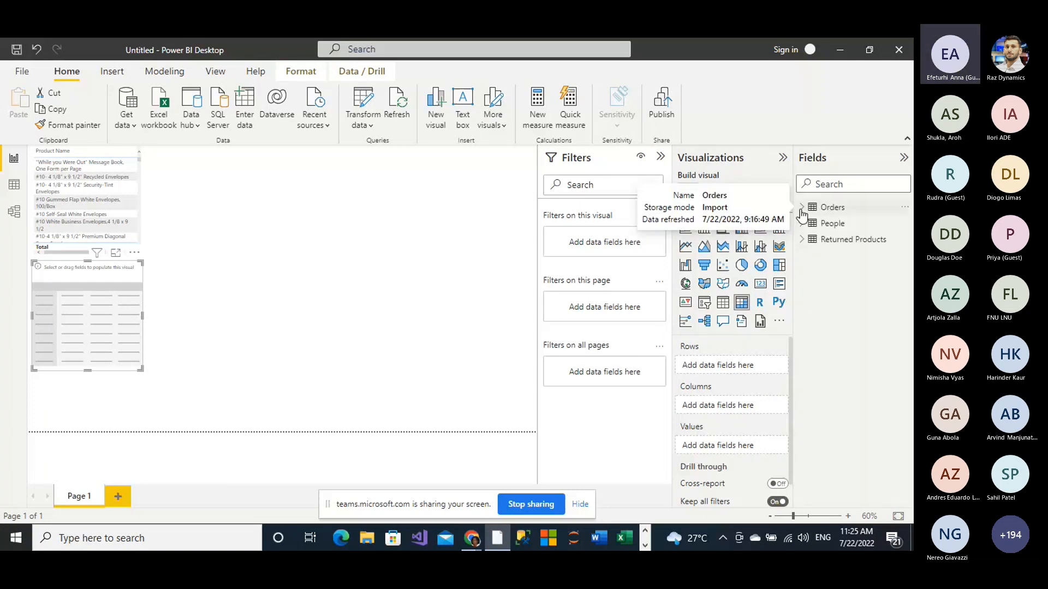
{"action": "left_click", "coordinate": [802, 240]}
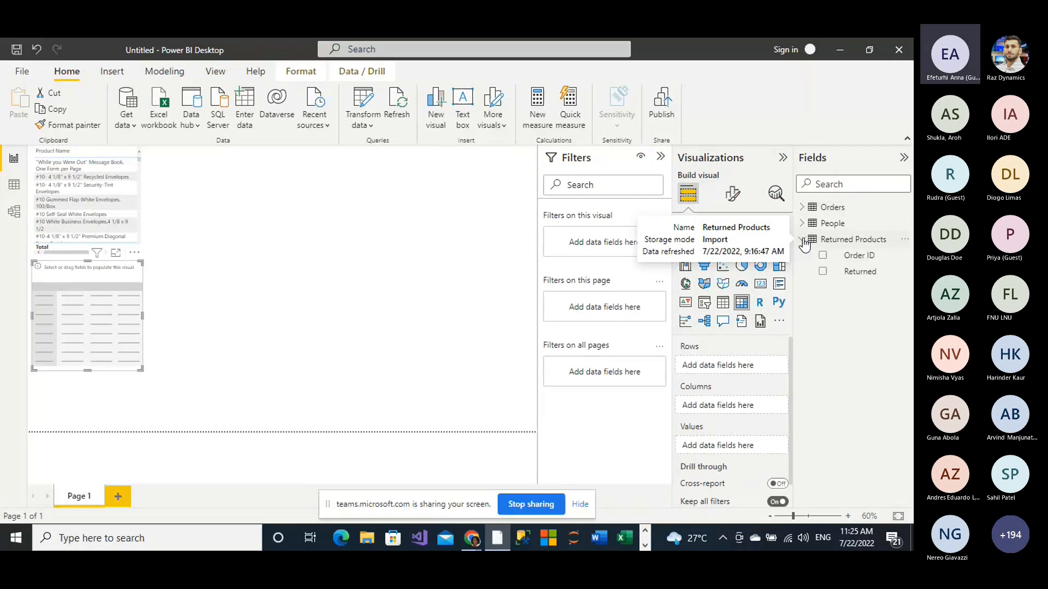
{"action": "left_click", "coordinate": [822, 272]}
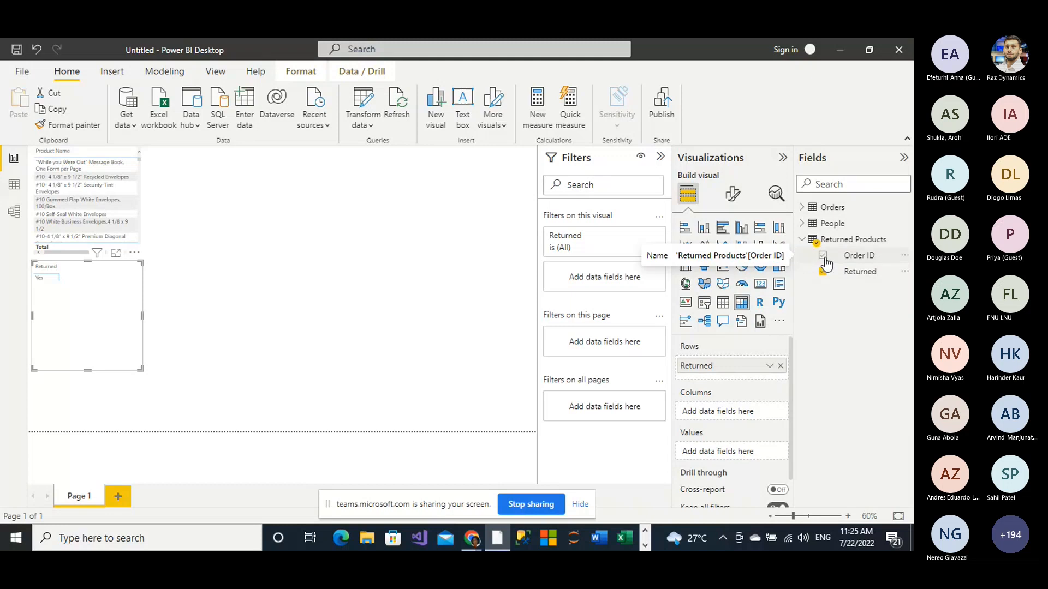
{"action": "left_click", "coordinate": [823, 271]}
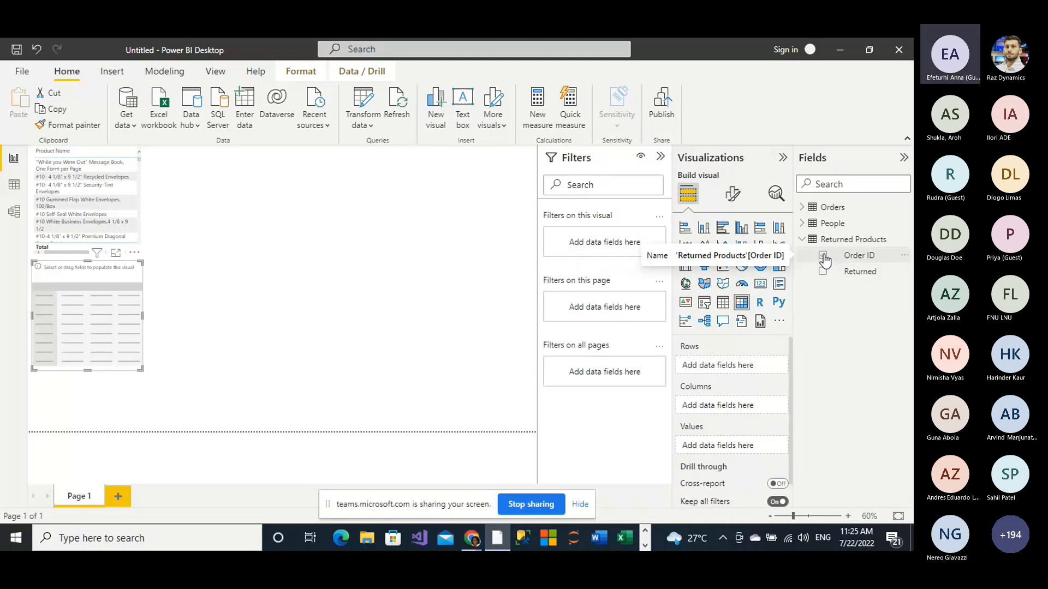
{"action": "left_click", "coordinate": [823, 256]}
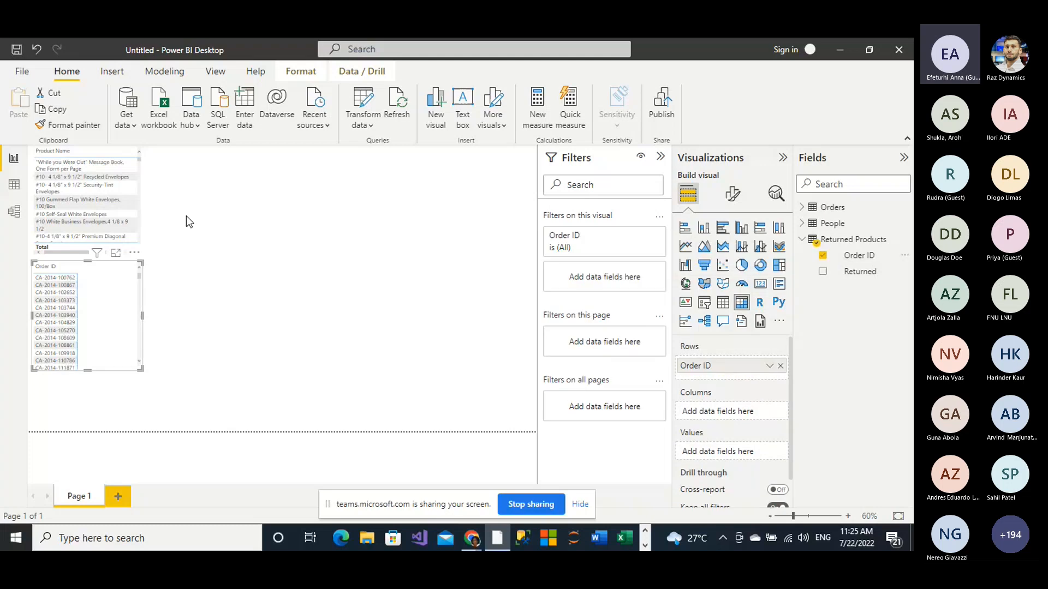
{"action": "left_click_drag", "start_coordinate": [141, 367], "coordinate": [106, 371]}
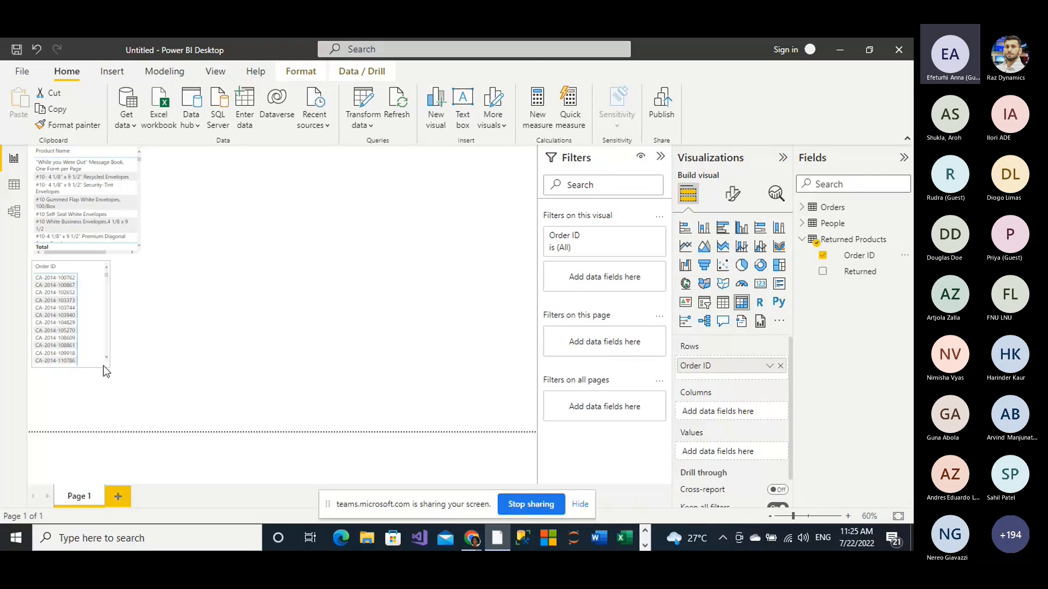
{"action": "left_click_drag", "start_coordinate": [103, 365], "coordinate": [92, 373]}
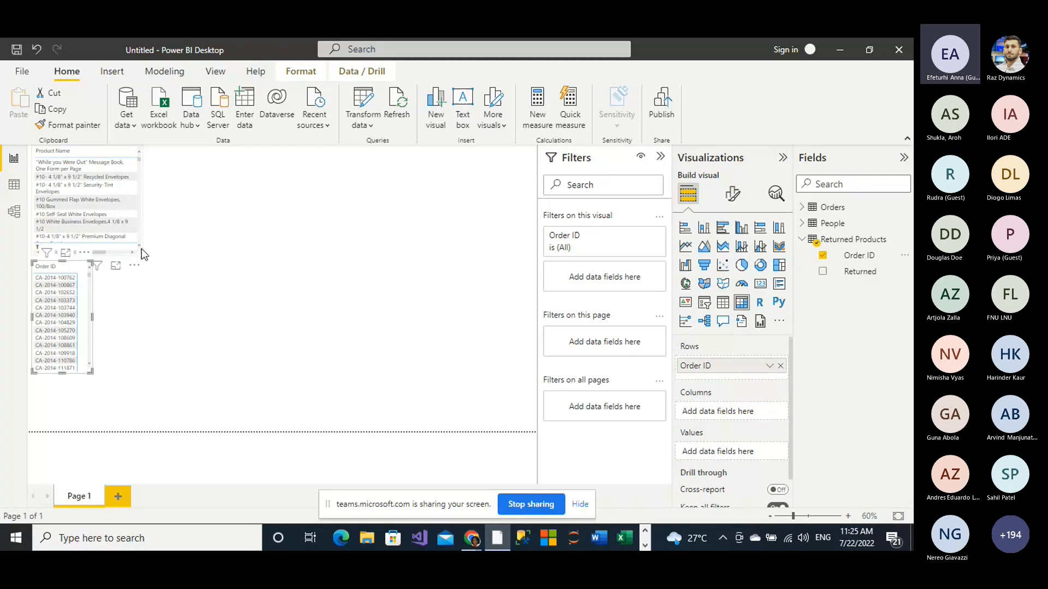
Step: Enlarge the Product Name and Sales table, and move the Order ID matrix into the free space below it
{"action": "left_click", "coordinate": [137, 252]}
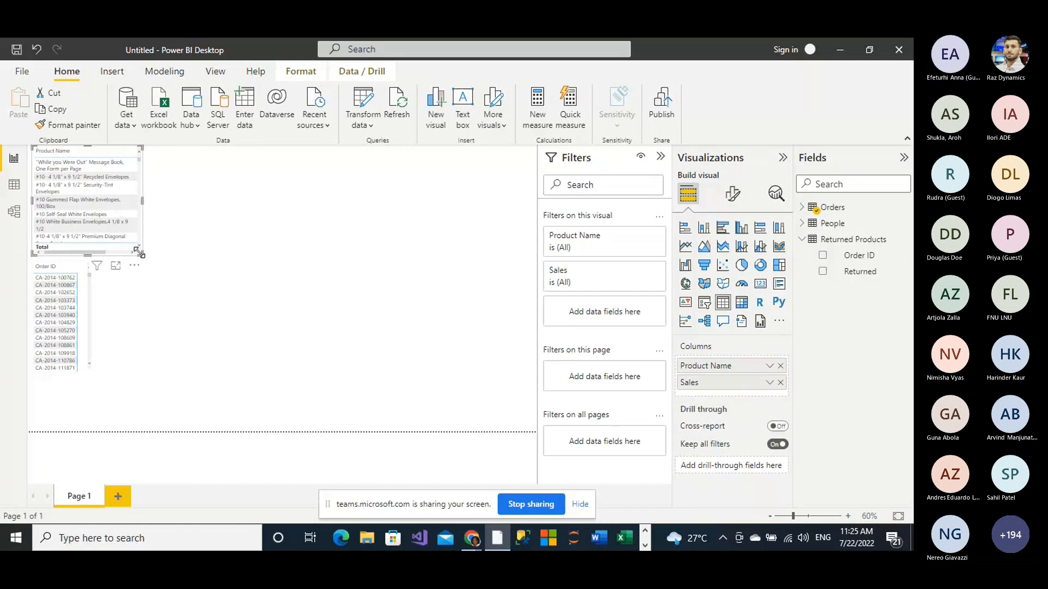
{"action": "left_click_drag", "start_coordinate": [137, 251], "coordinate": [195, 267]}
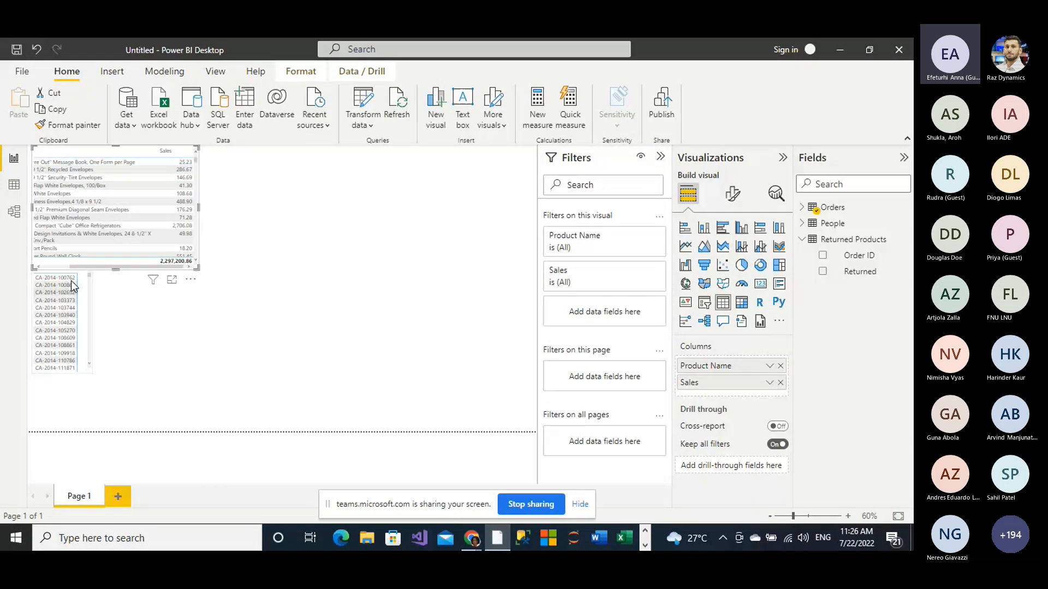
{"action": "left_click_drag", "start_coordinate": [74, 287], "coordinate": [133, 323]}
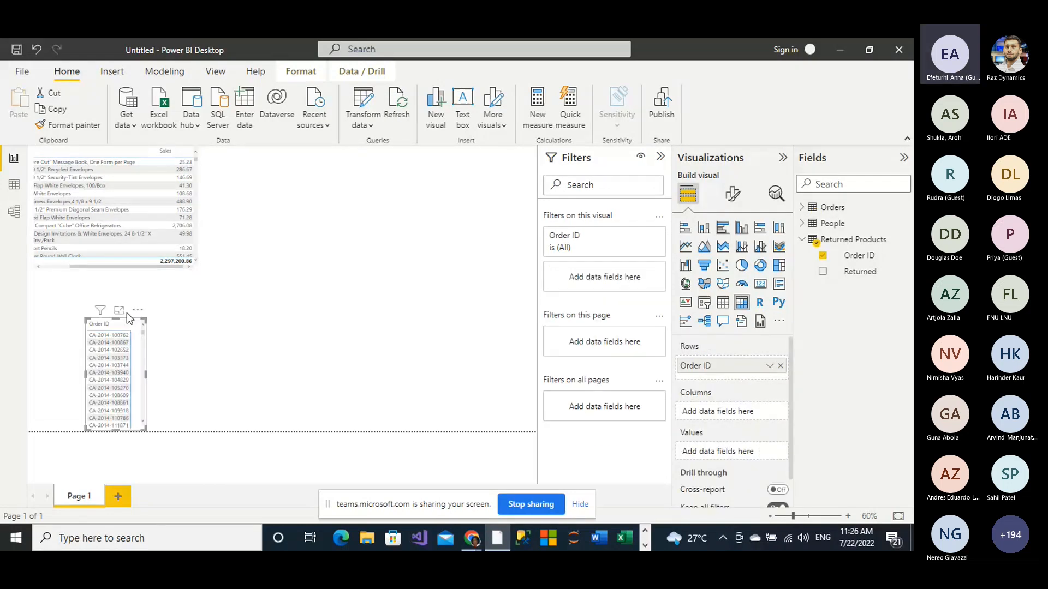
{"action": "left_click", "coordinate": [198, 270]}
{"action": "left_click_drag", "start_coordinate": [199, 270], "coordinate": [241, 281]}
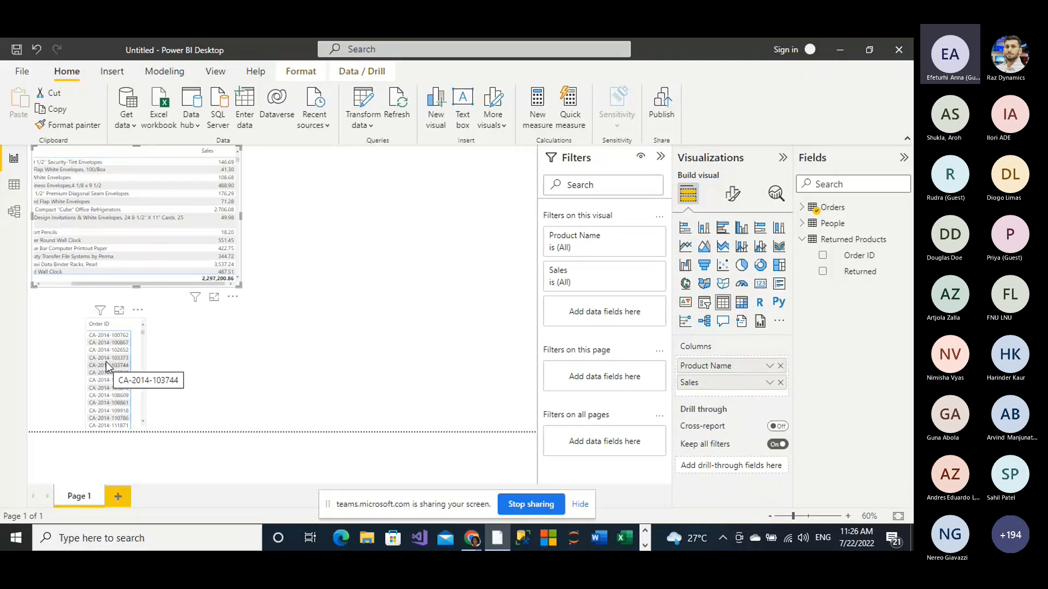
Step: Check the relationship in the model, and test on the report how selecting individual order IDs in the matrix filters the product table
{"action": "left_click", "coordinate": [14, 213]}
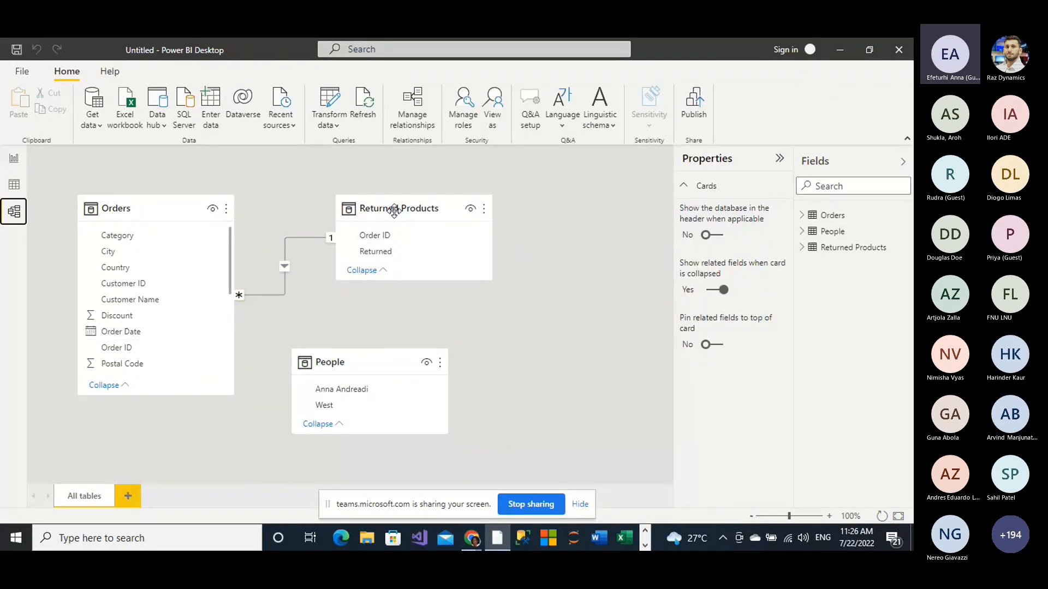
{"action": "mouse_move", "coordinate": [394, 212]}
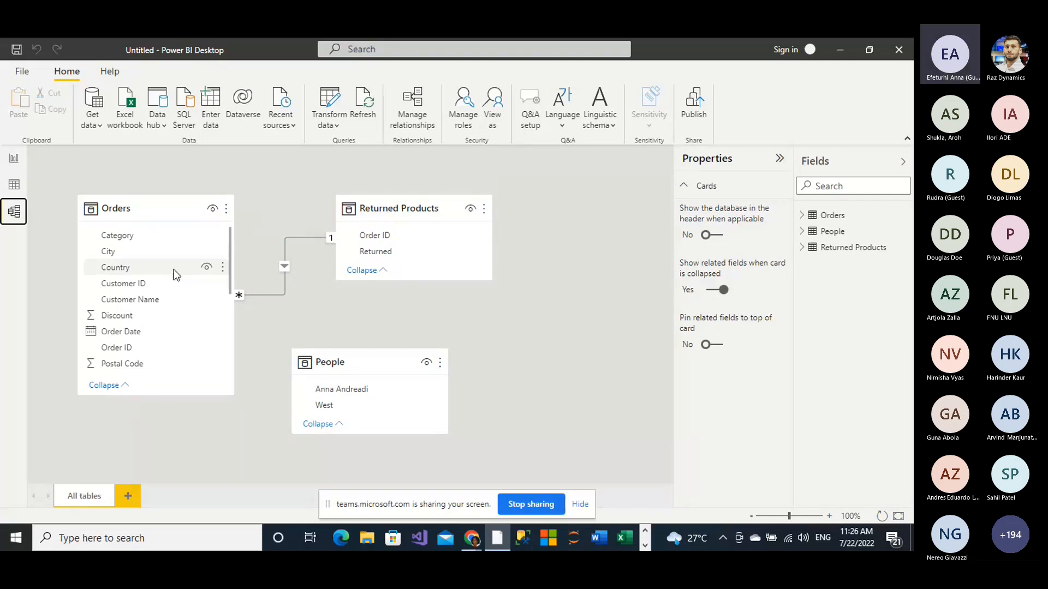
{"action": "left_click", "coordinate": [11, 164]}
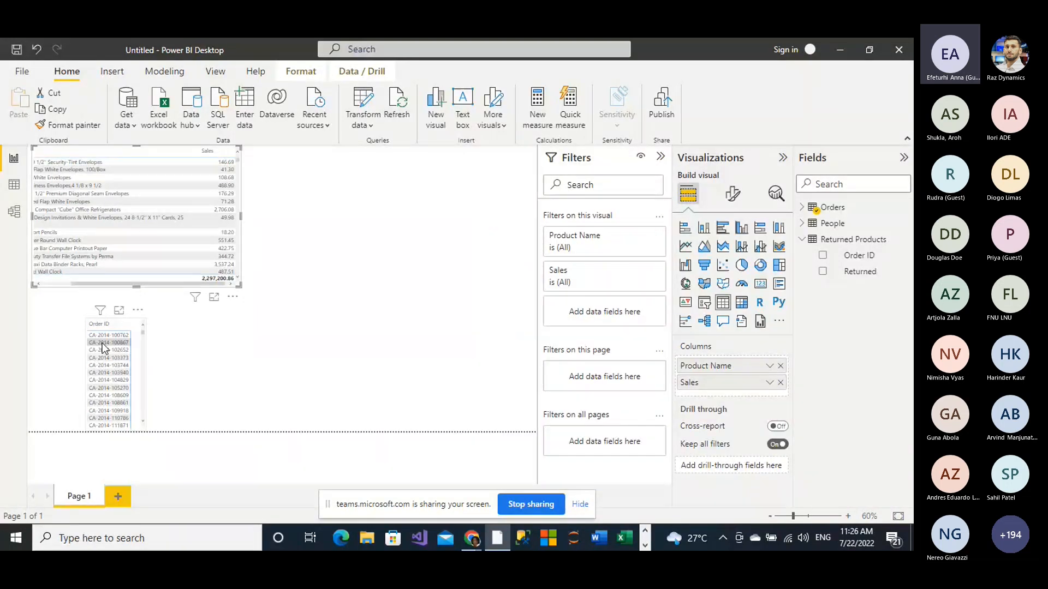
{"action": "left_click", "coordinate": [102, 343]}
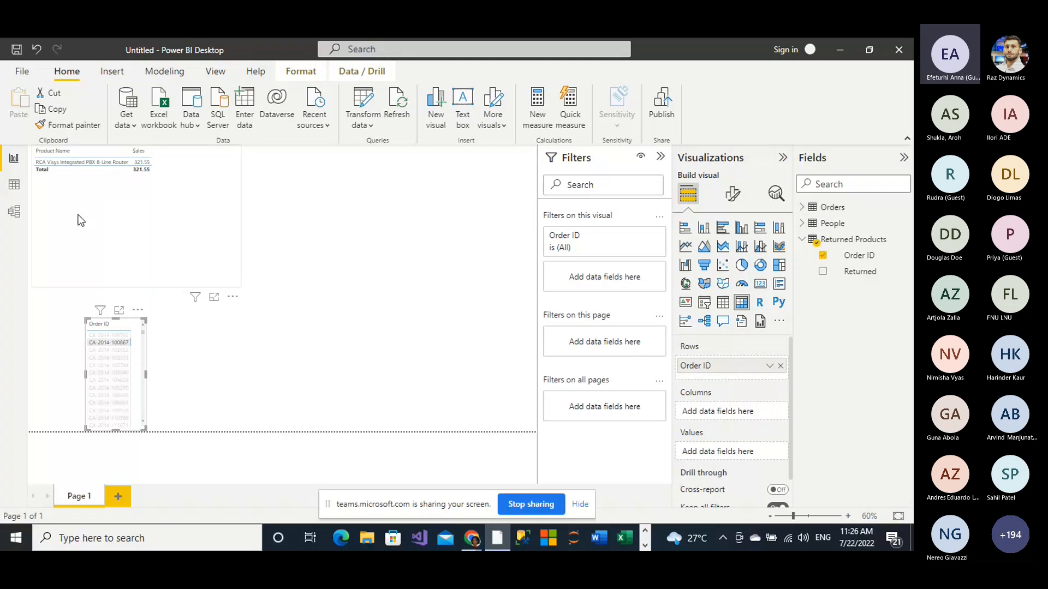
{"action": "left_click", "coordinate": [100, 365]}
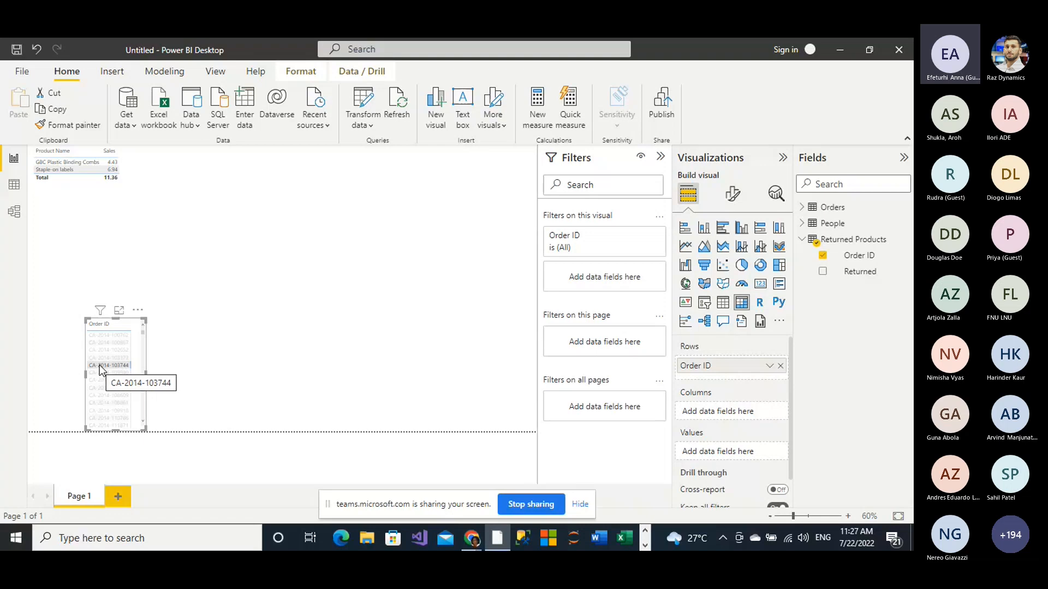
{"action": "left_click", "coordinate": [100, 365]}
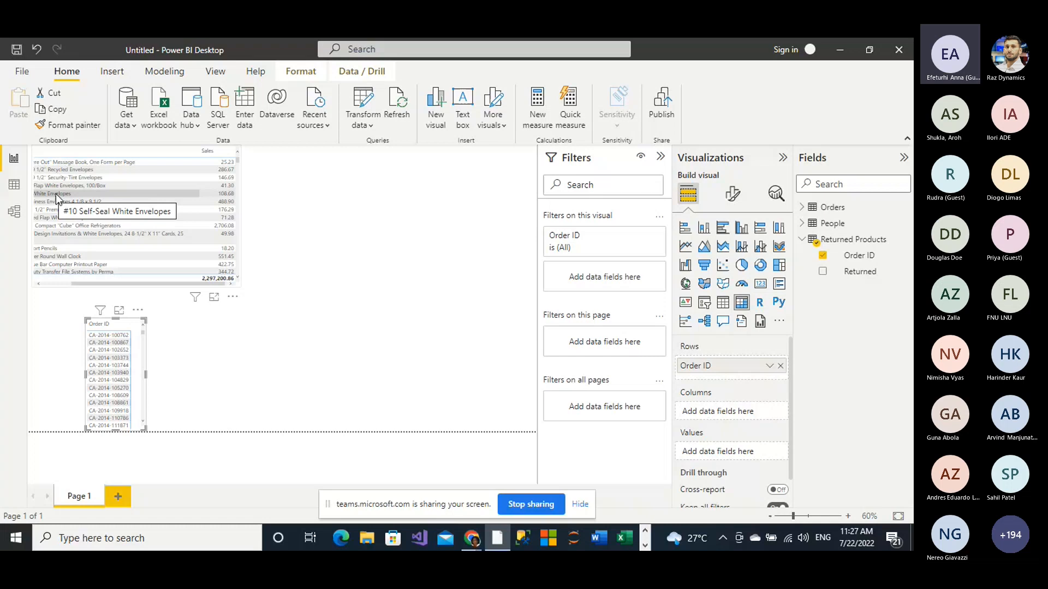
Step: Select the #10 Self-Seal White Envelopes row in the product table, and reposition the Order ID matrix directly beneath that table
{"action": "left_click", "coordinate": [56, 195]}
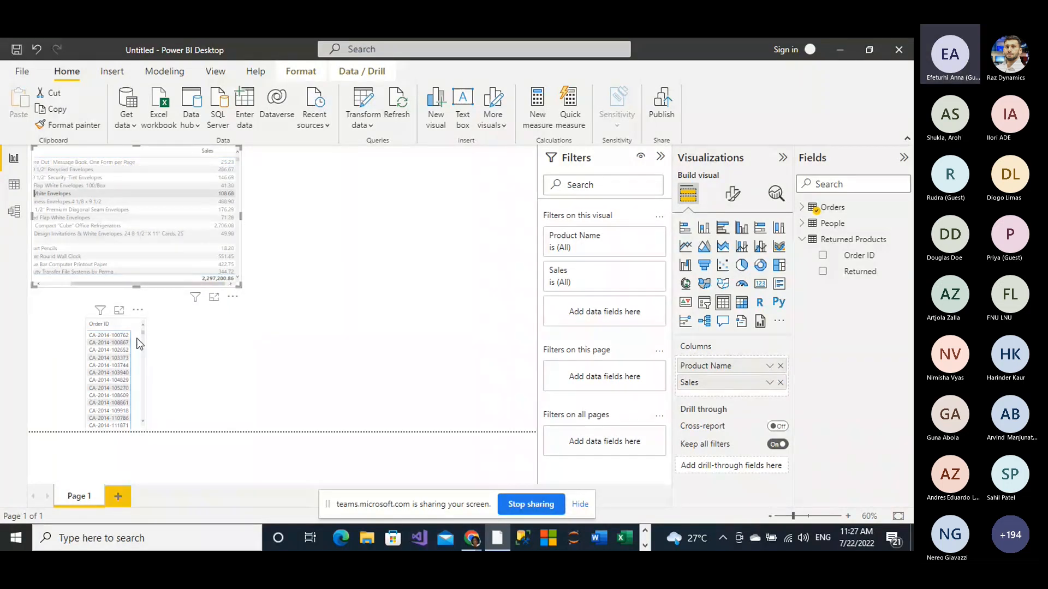
{"action": "left_click_drag", "start_coordinate": [109, 320], "coordinate": [51, 218]}
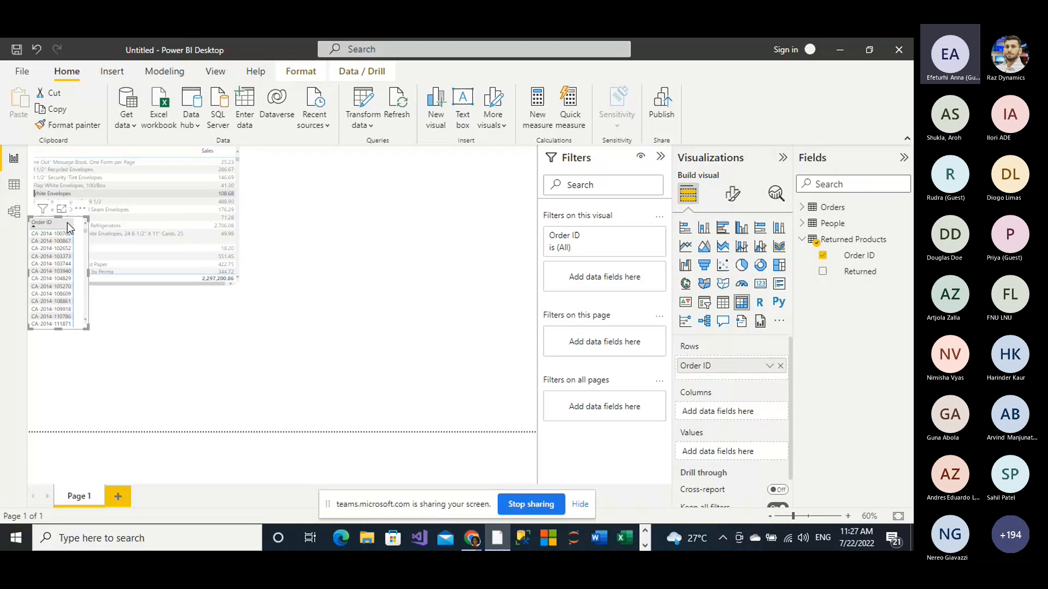
{"action": "left_click_drag", "start_coordinate": [67, 223], "coordinate": [120, 396]}
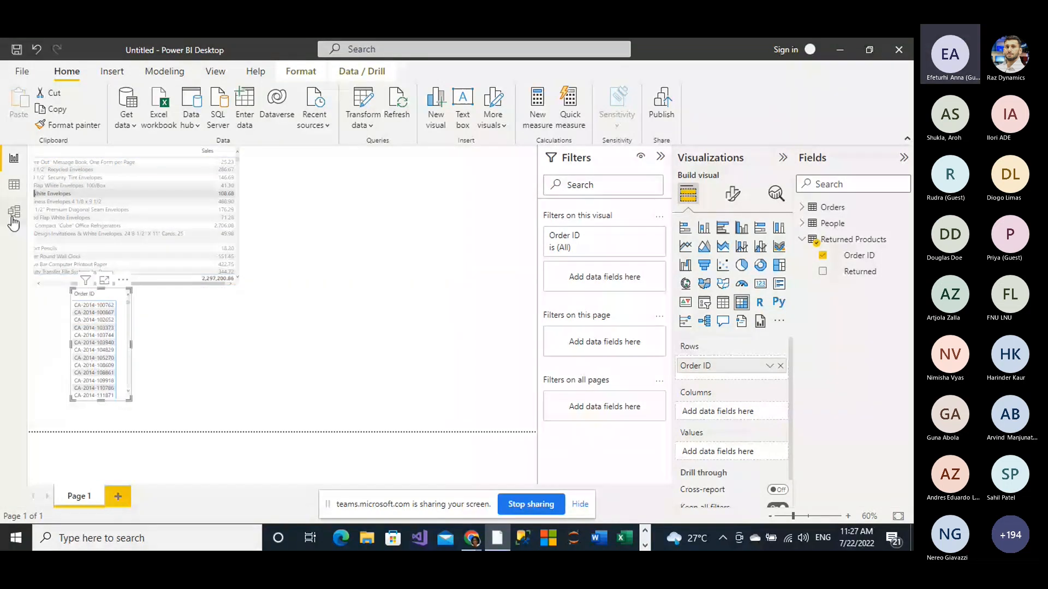
Step: Set the cross filter direction of the relationship between Orders and Returned Products to Both
{"action": "left_click", "coordinate": [14, 212]}
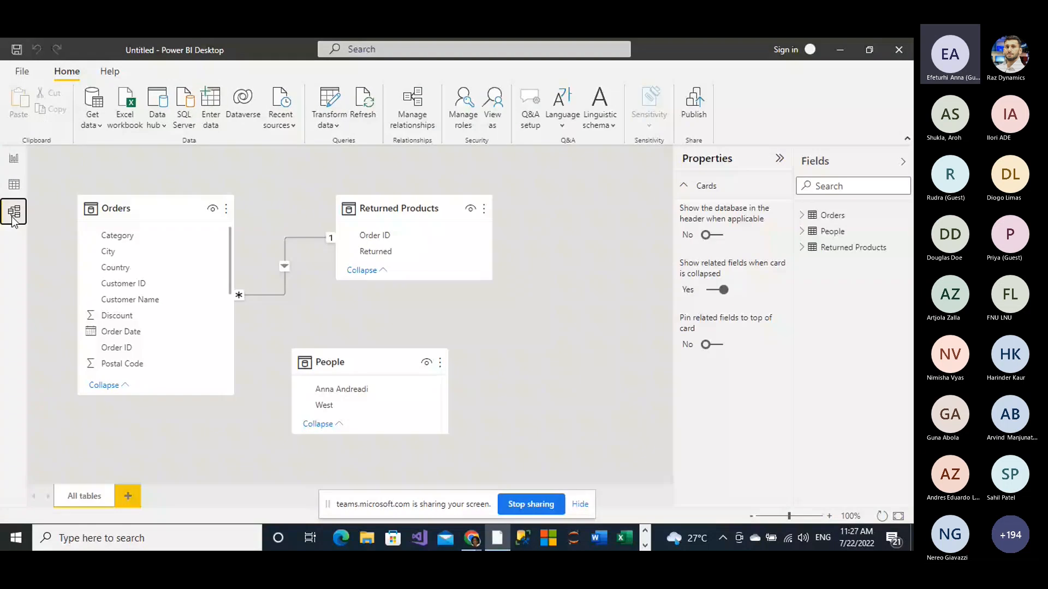
{"action": "double_click", "coordinate": [286, 246]}
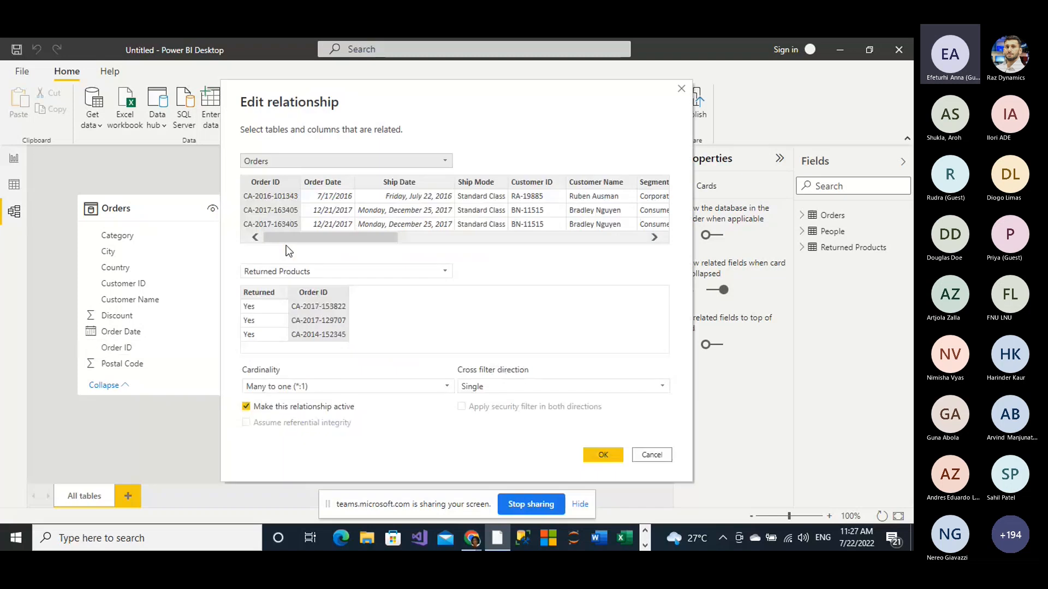
{"action": "left_click", "coordinate": [660, 384]}
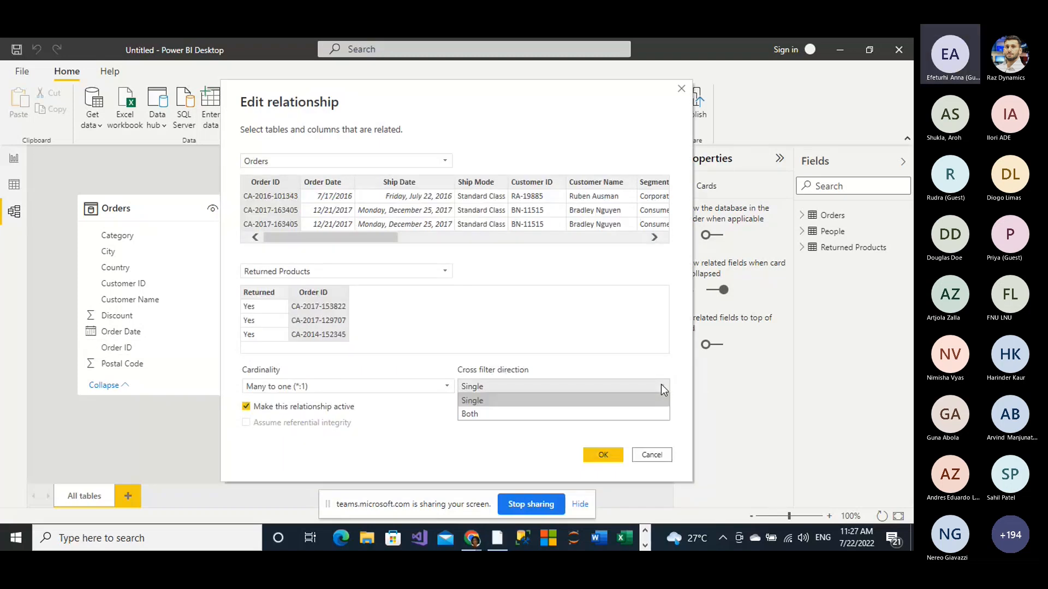
{"action": "left_click", "coordinate": [587, 413]}
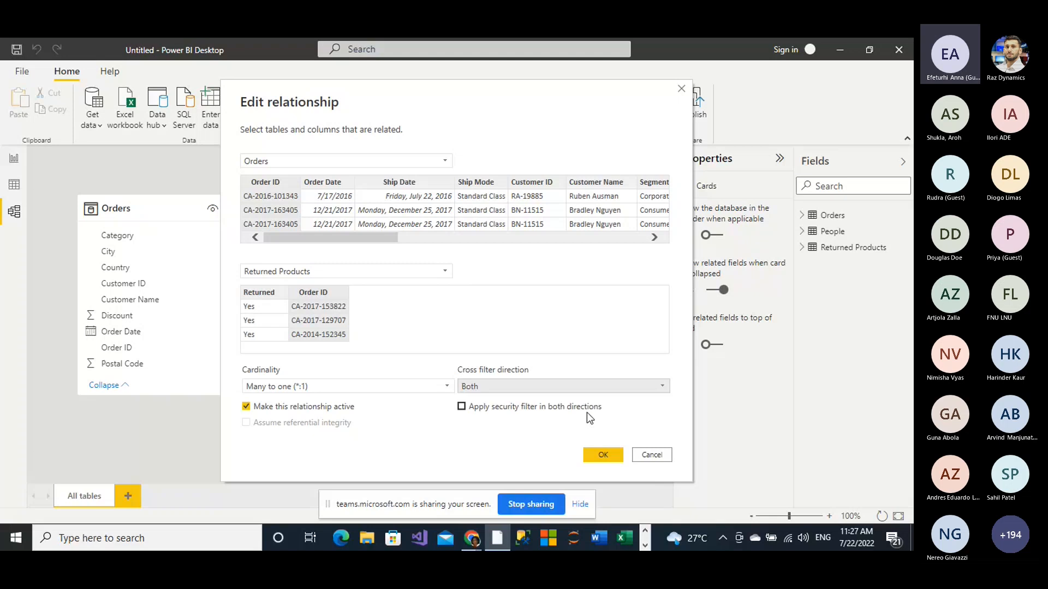
{"action": "left_click", "coordinate": [603, 455]}
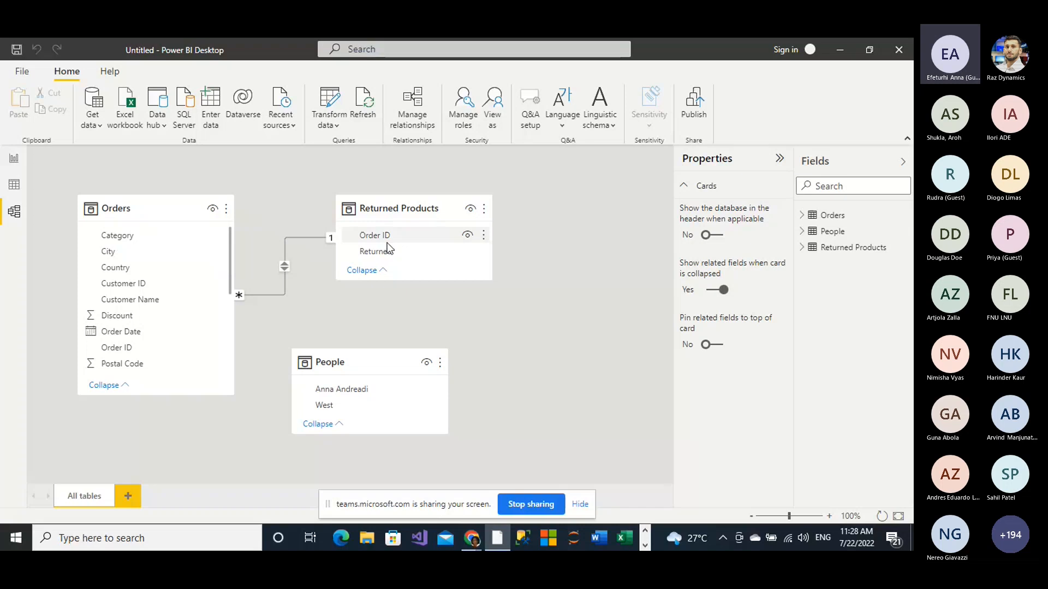
Step: Test the filtering on the report page by clearing the product row selection and selecting one order ID in the matrix
{"action": "left_click", "coordinate": [15, 160]}
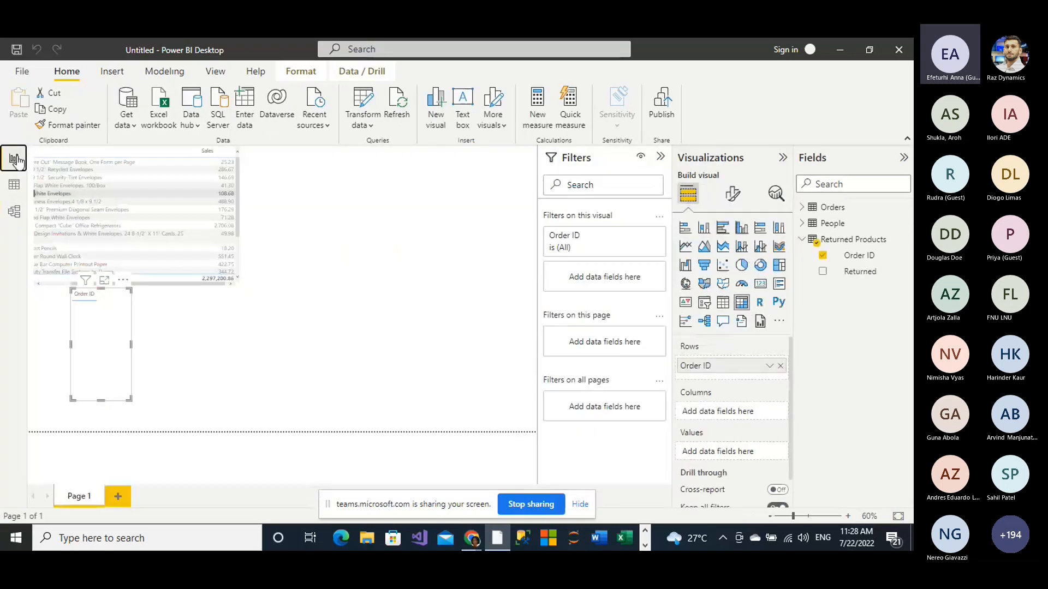
{"action": "left_click", "coordinate": [281, 337]}
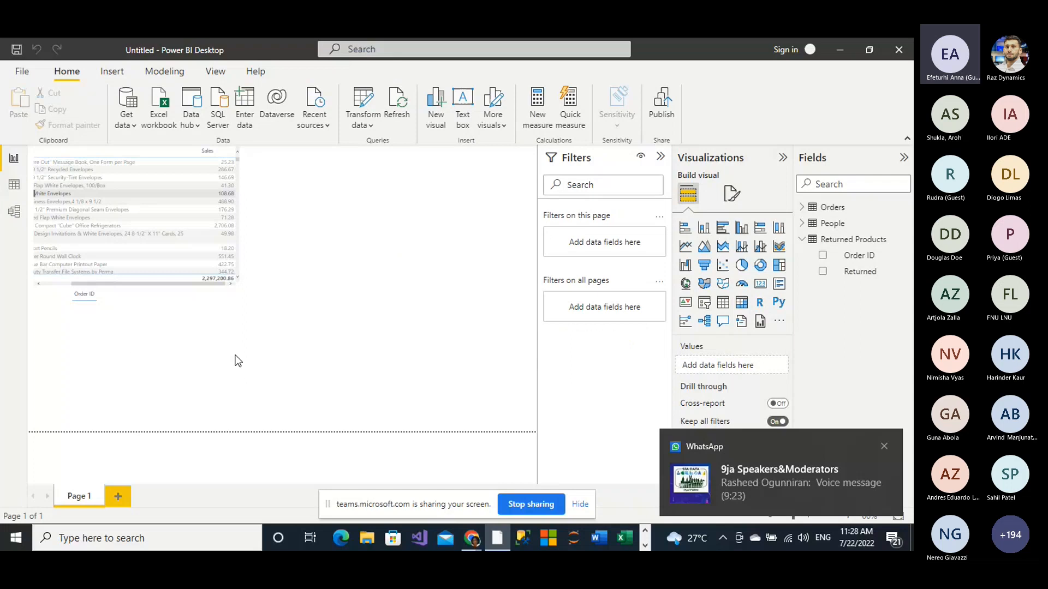
{"action": "left_click", "coordinate": [71, 202]}
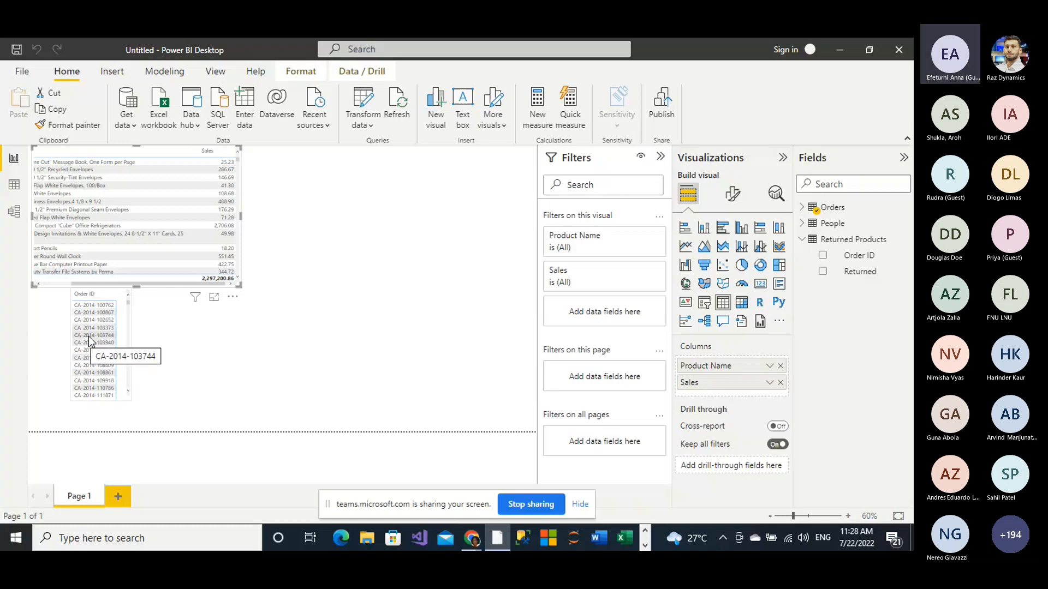
{"action": "left_click", "coordinate": [89, 336]}
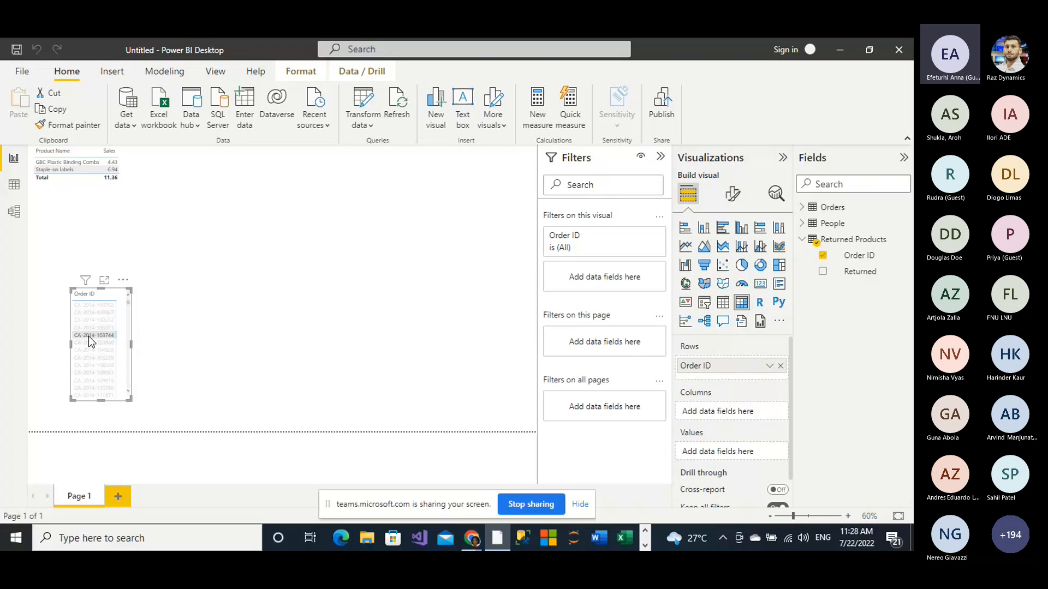
Step: Hide the Country and Customer ID fields of the Orders table from report view in the model
{"action": "left_click", "coordinate": [14, 212]}
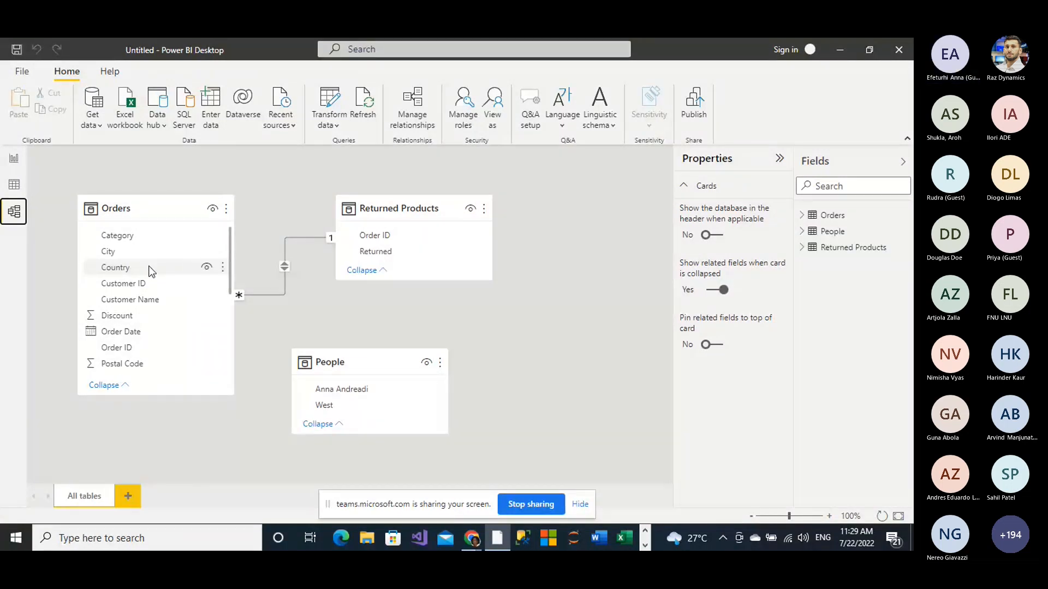
{"action": "right_click", "coordinate": [179, 265]}
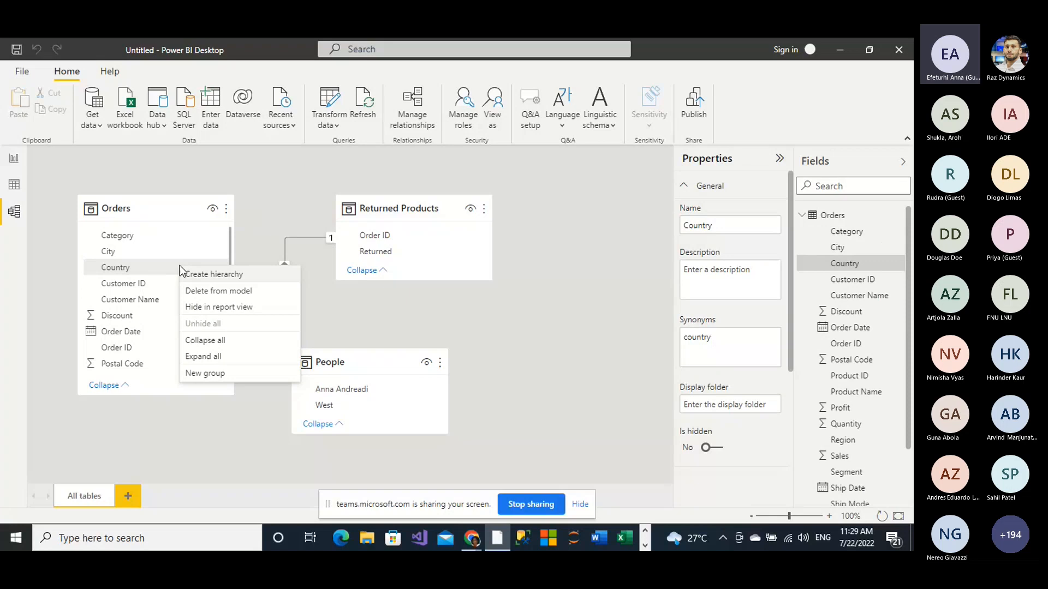
{"action": "left_click", "coordinate": [207, 309]}
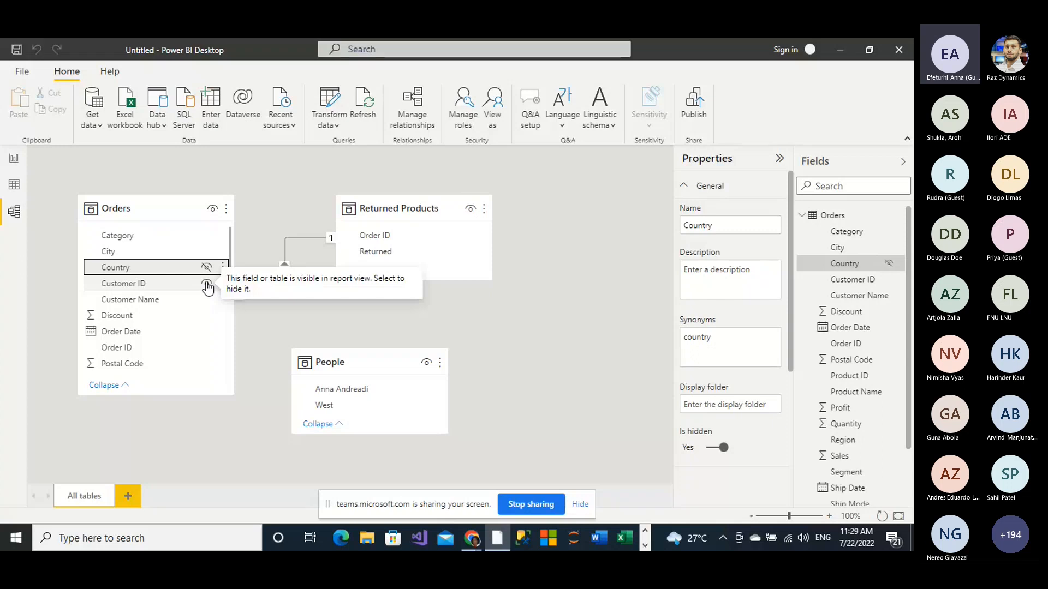
{"action": "left_click", "coordinate": [207, 285]}
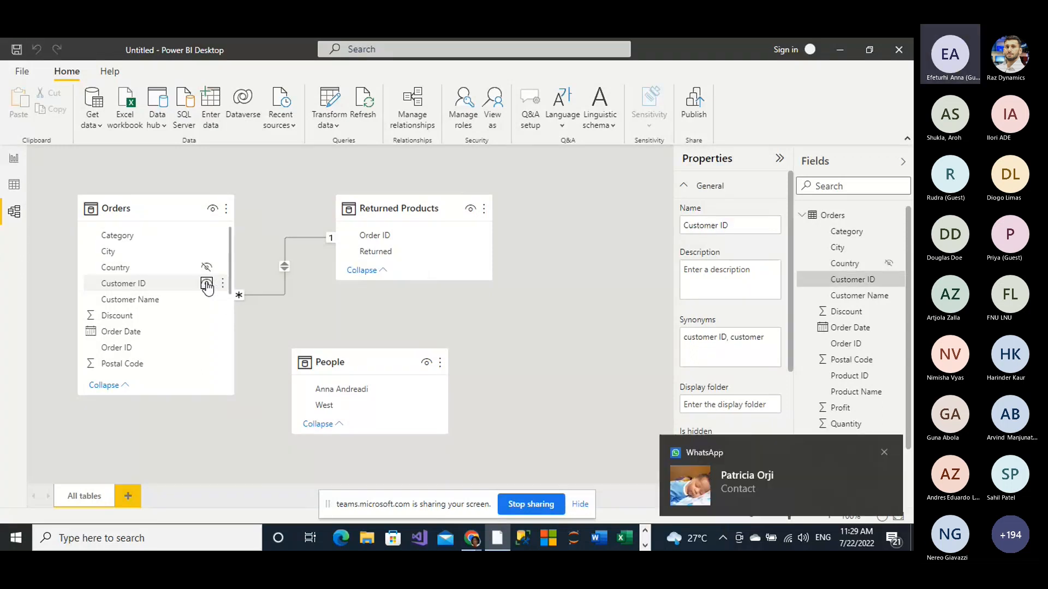
{"action": "left_click", "coordinate": [207, 283]}
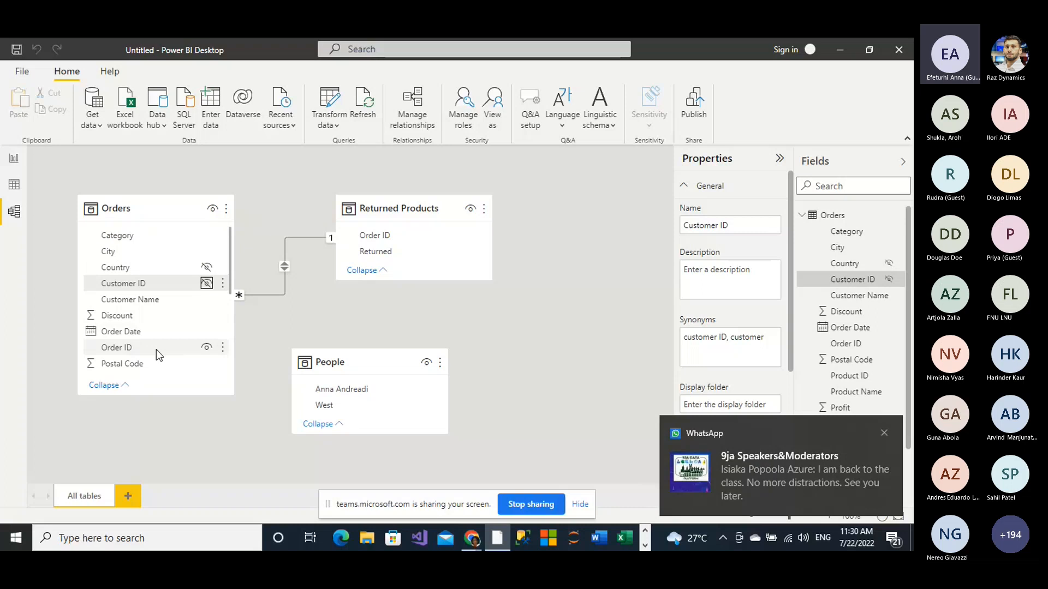
Step: Hide the Order ID, Postal Code and Product ID fields of the Orders table from report view
{"action": "left_click", "coordinate": [207, 352]}
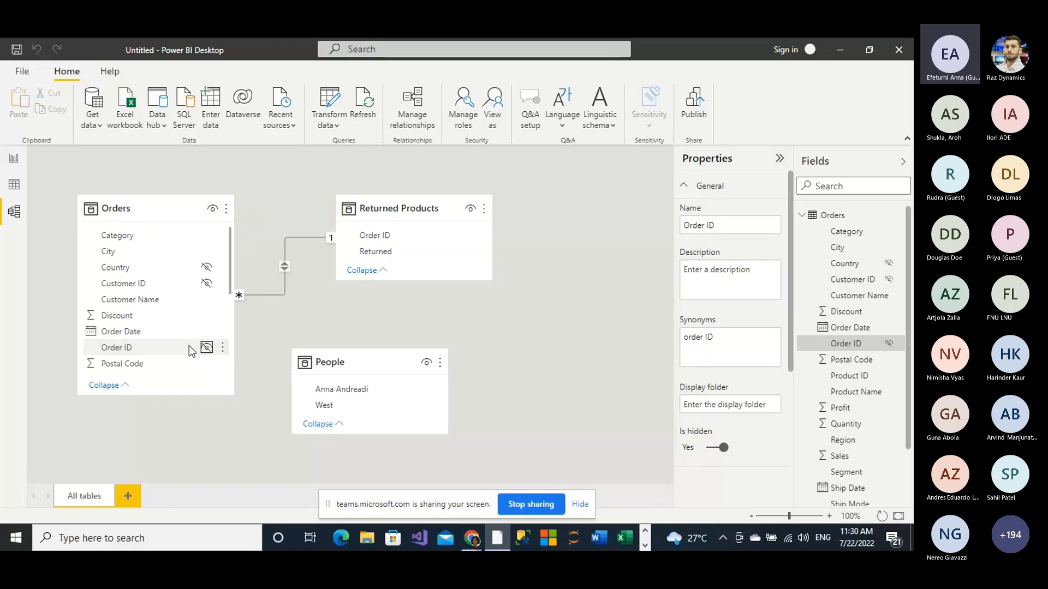
{"action": "scroll", "coordinate": [191, 351], "scroll_direction": "down", "scroll_amount": 1}
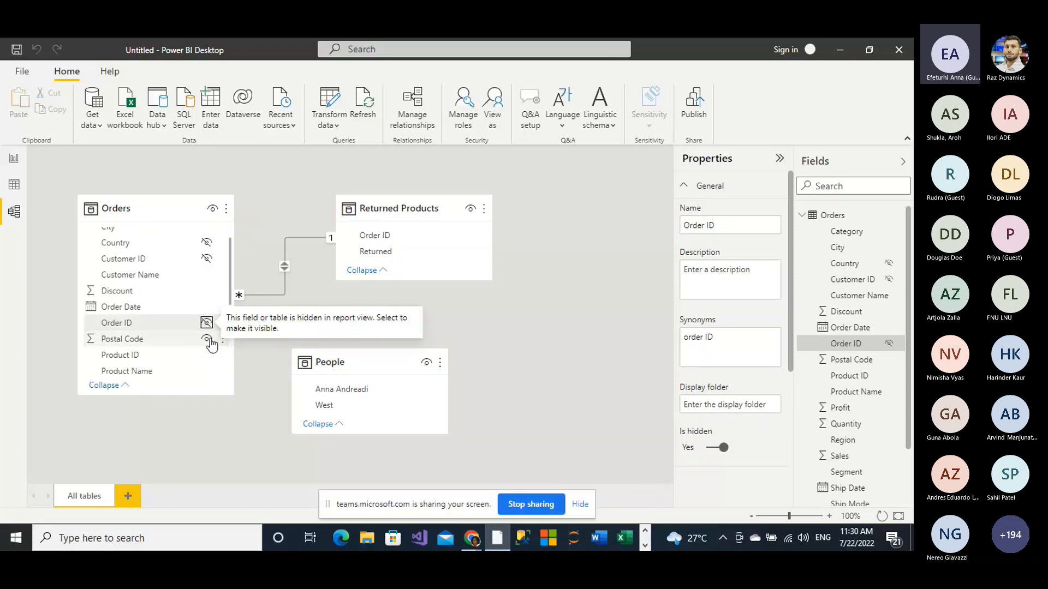
{"action": "left_click", "coordinate": [208, 341]}
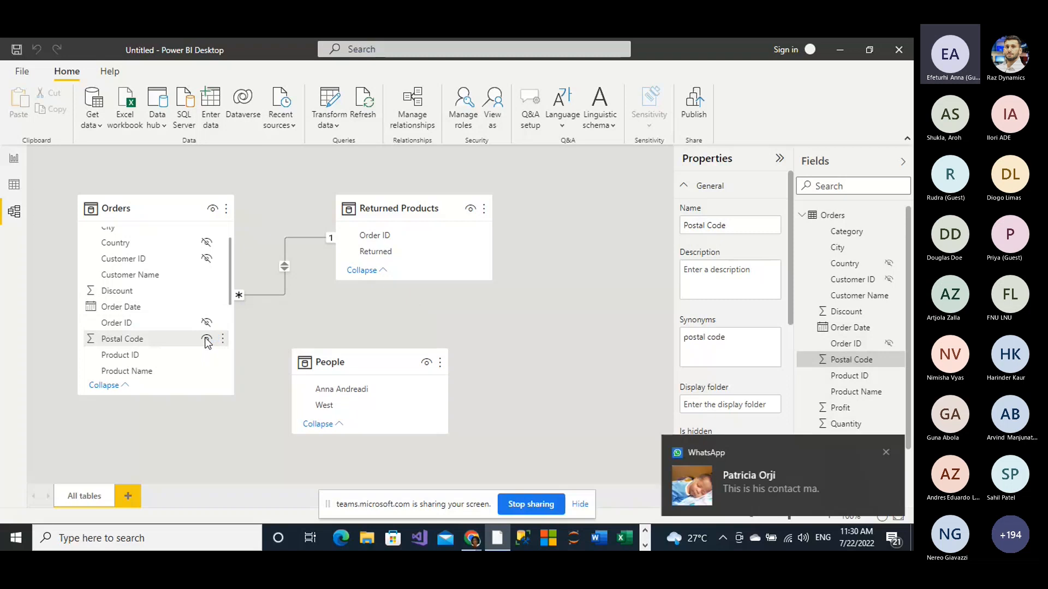
{"action": "left_click", "coordinate": [206, 340]}
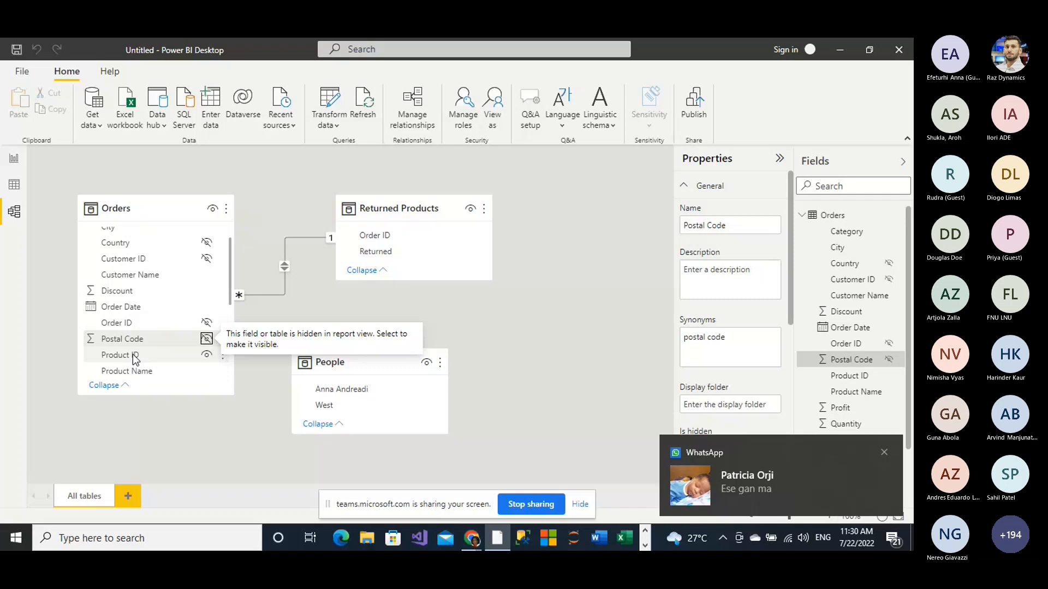
{"action": "left_click", "coordinate": [176, 355]}
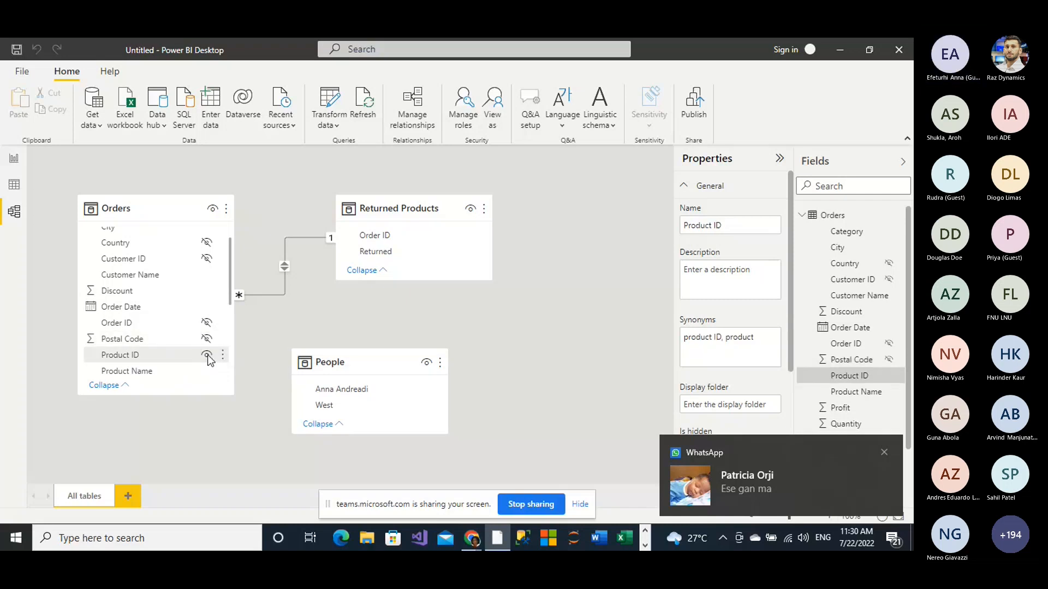
{"action": "left_click", "coordinate": [206, 355]}
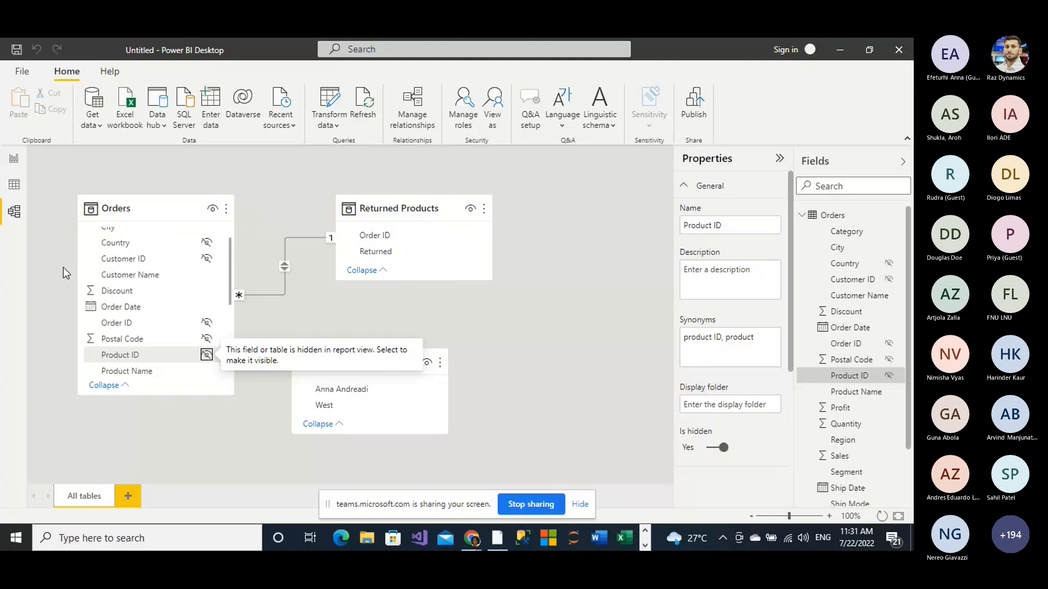
Step: Hide the Segment field of the Orders table from report view
{"action": "scroll", "coordinate": [160, 304], "scroll_direction": "down", "scroll_amount": 3}
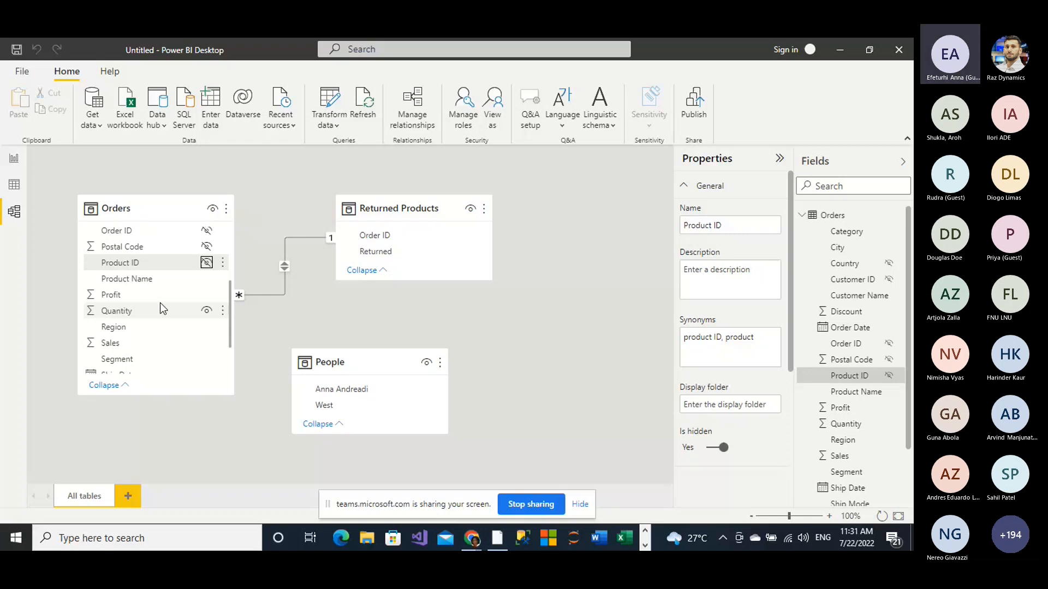
{"action": "left_click", "coordinate": [207, 359]}
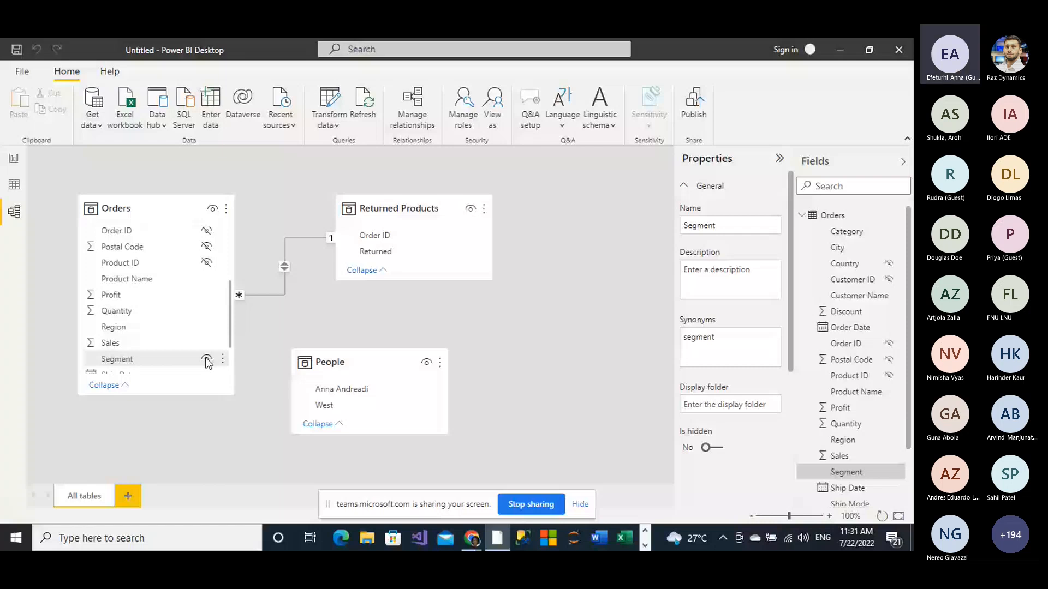
{"action": "left_click", "coordinate": [207, 360]}
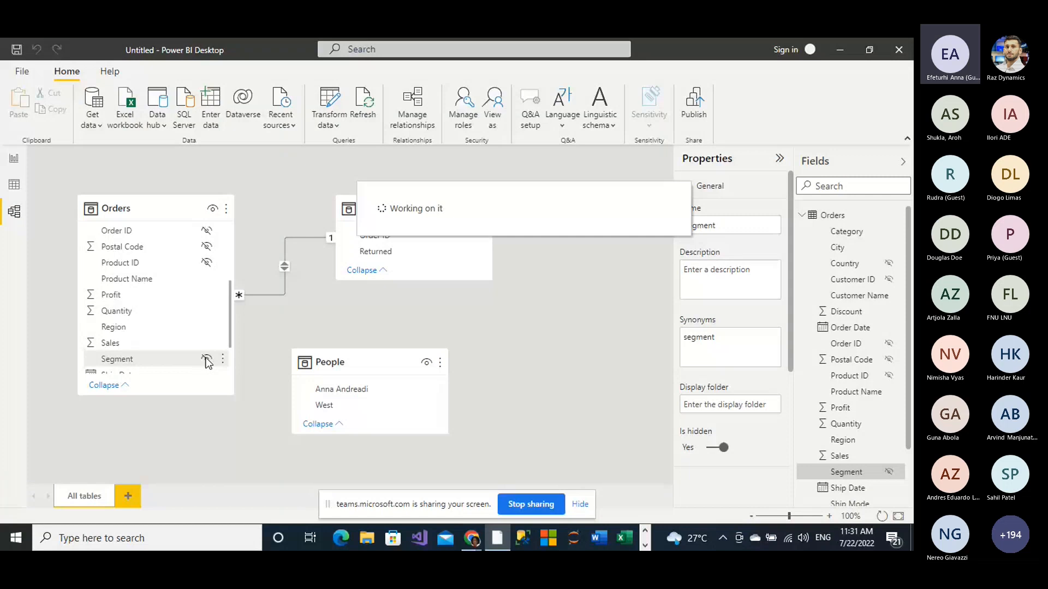
Step: Check the Orders field list in report view for the hidden fields, then return to the model
{"action": "left_click", "coordinate": [13, 158]}
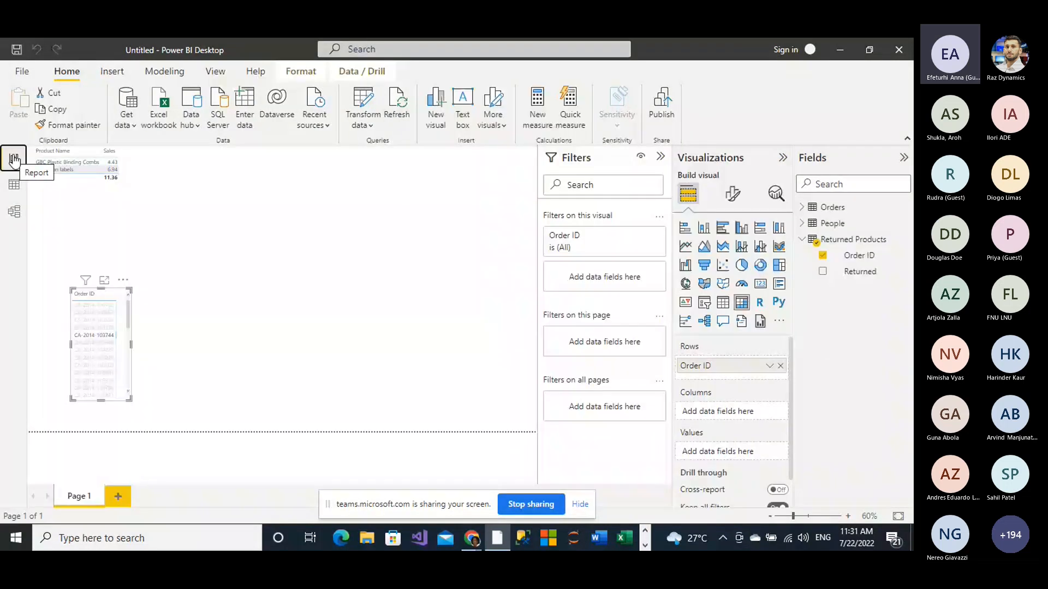
{"action": "left_click", "coordinate": [803, 208]}
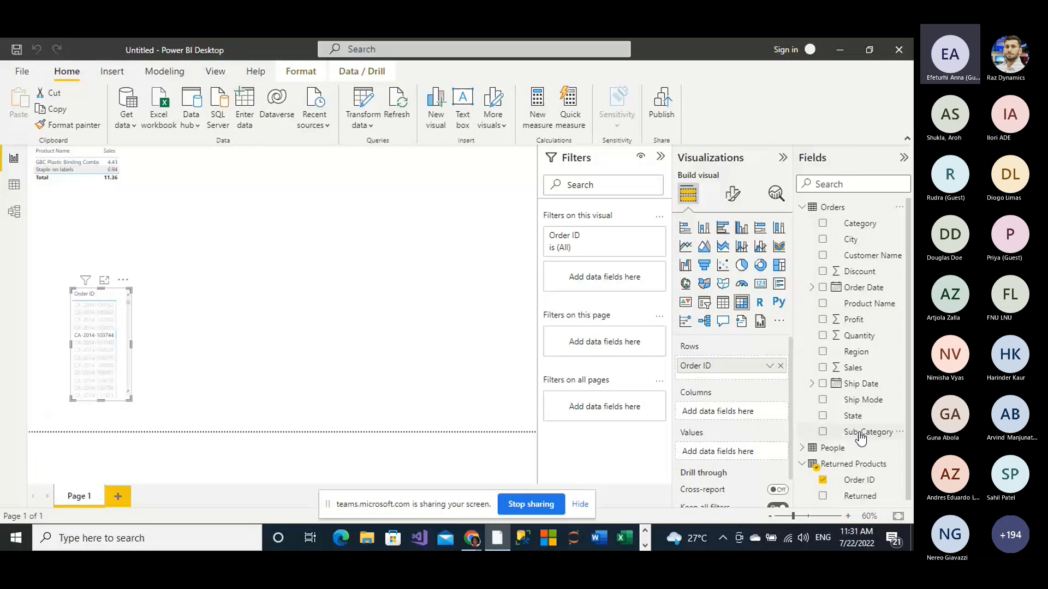
{"action": "left_click", "coordinate": [14, 210]}
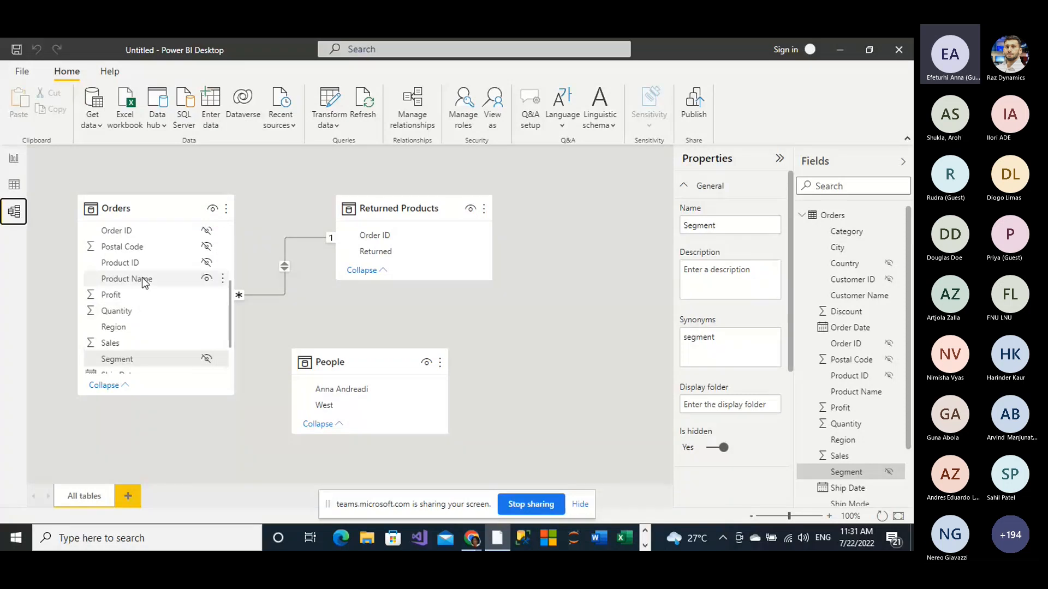
Step: Give the Sales field of the Orders table the description "Supermart Sales"
{"action": "left_click", "coordinate": [112, 342]}
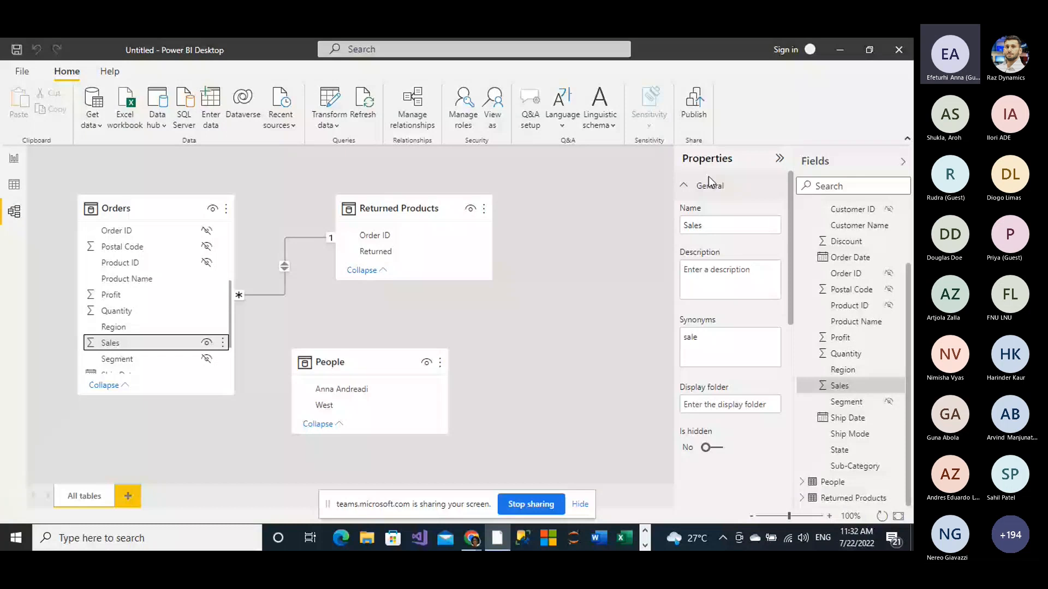
{"action": "left_click", "coordinate": [711, 273]}
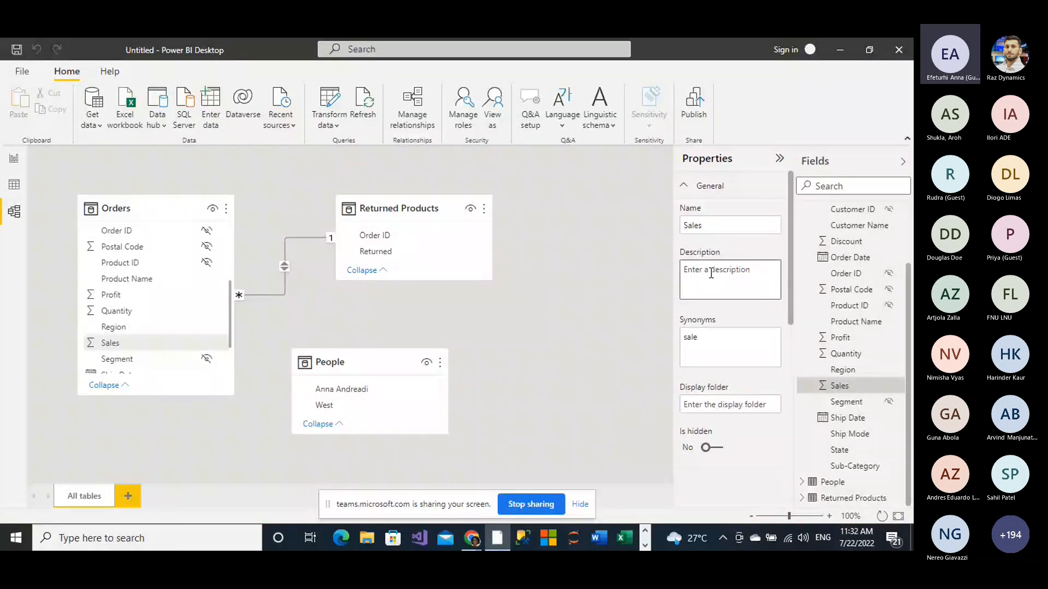
{"action": "type", "text": "S"}
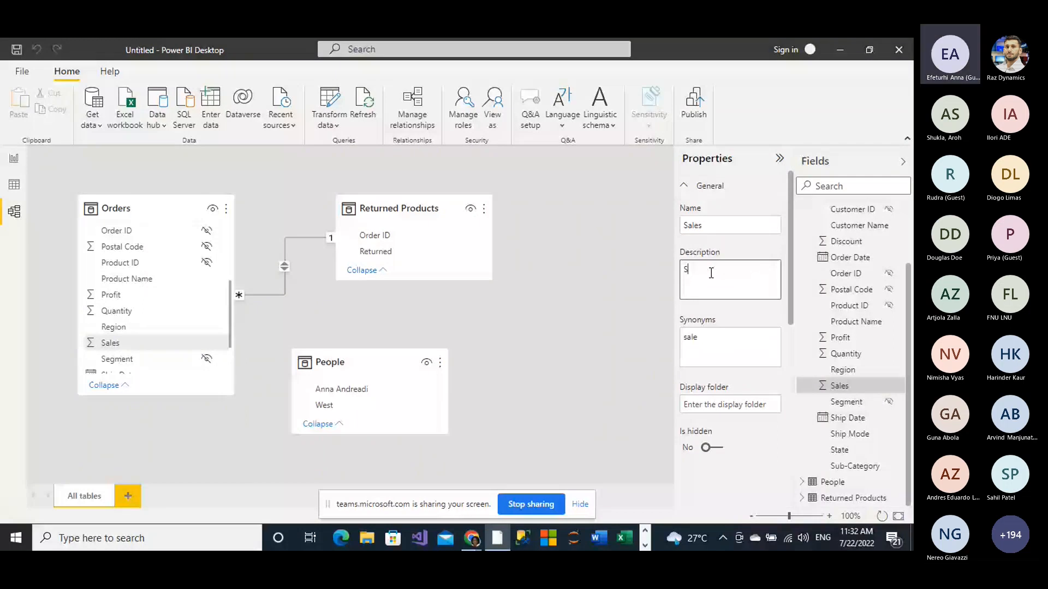
{"action": "type", "text": "uper"}
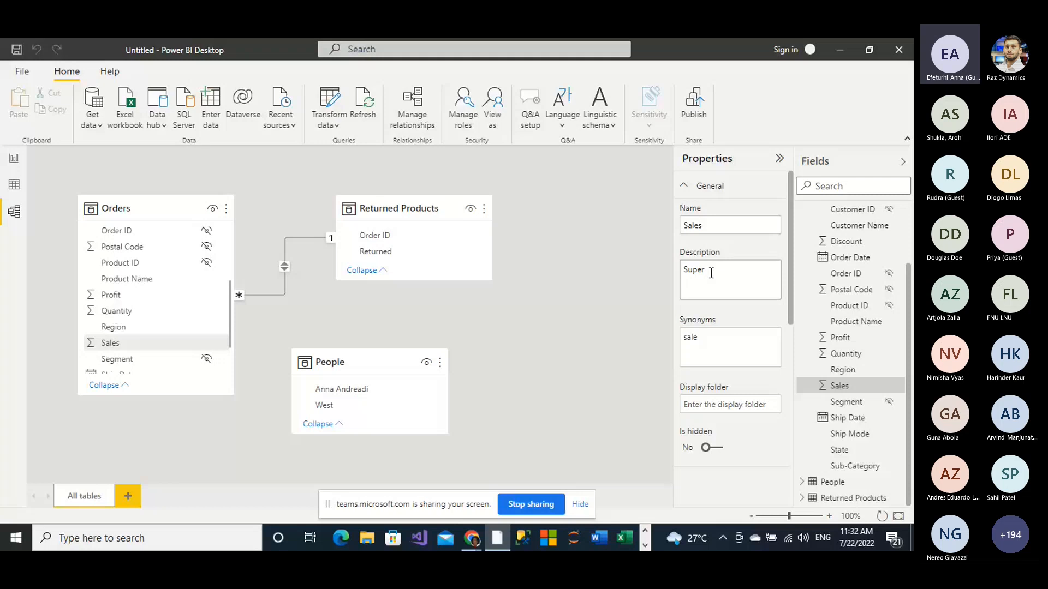
{"action": "type", "text": "mart Sale"}
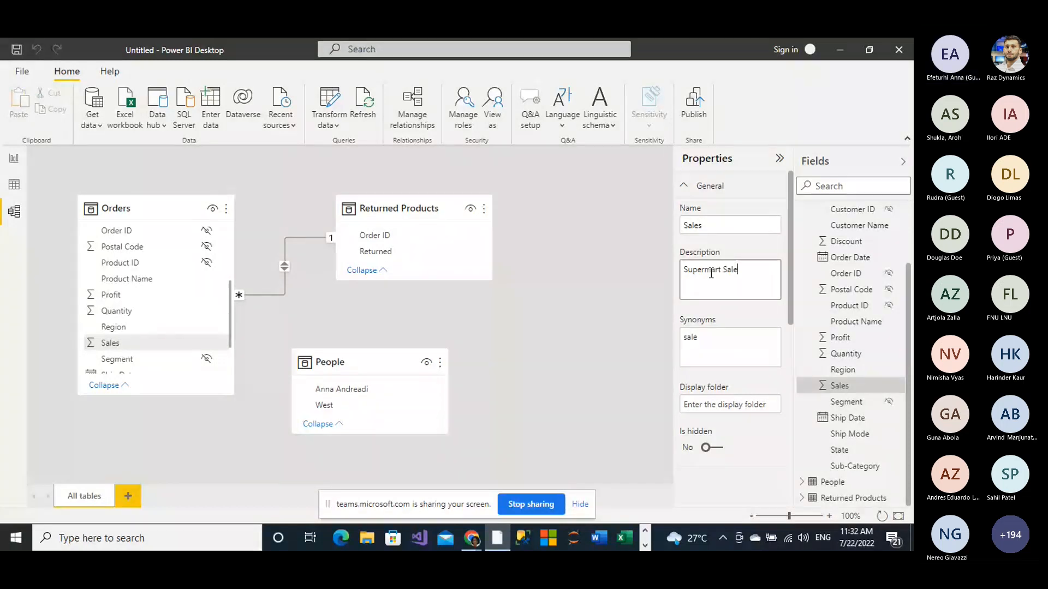
{"action": "type", "text": "s"}
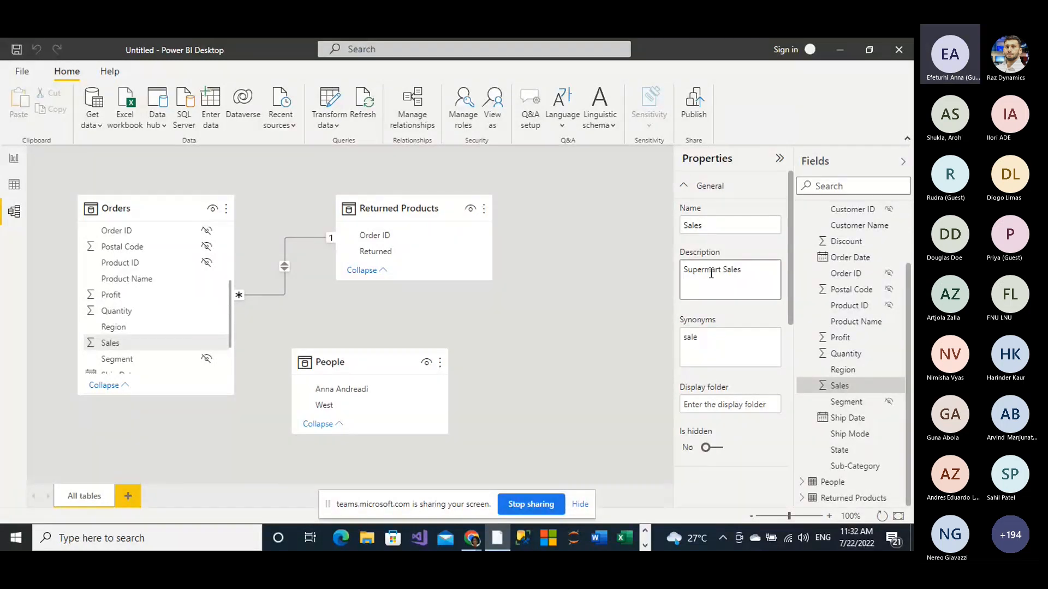
Step: Extend the synonyms of the Sales field to "sale, sales, trading"
{"action": "left_click", "coordinate": [703, 341]}
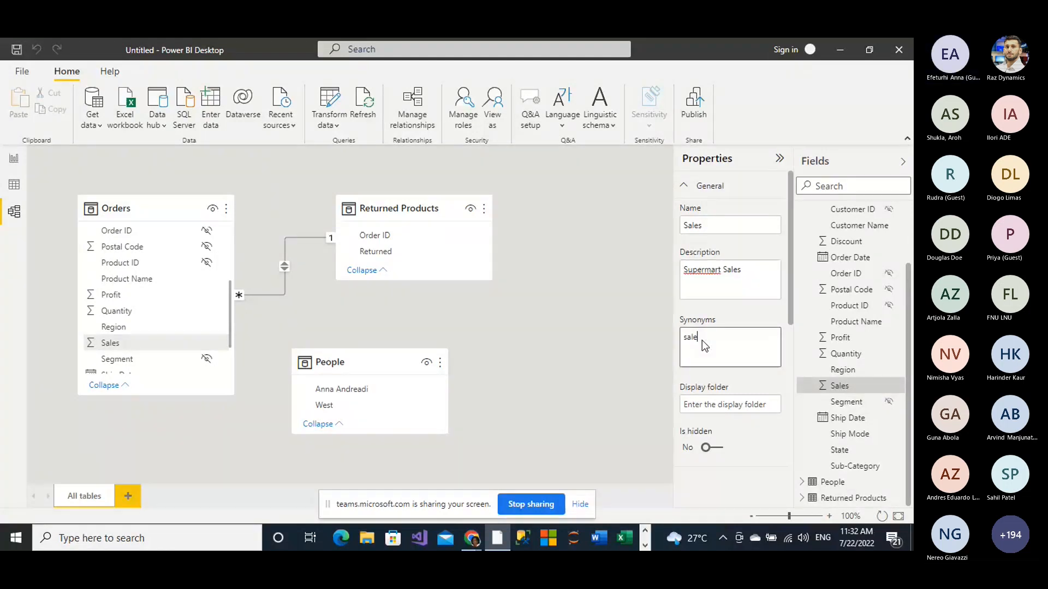
{"action": "type", "text": ","}
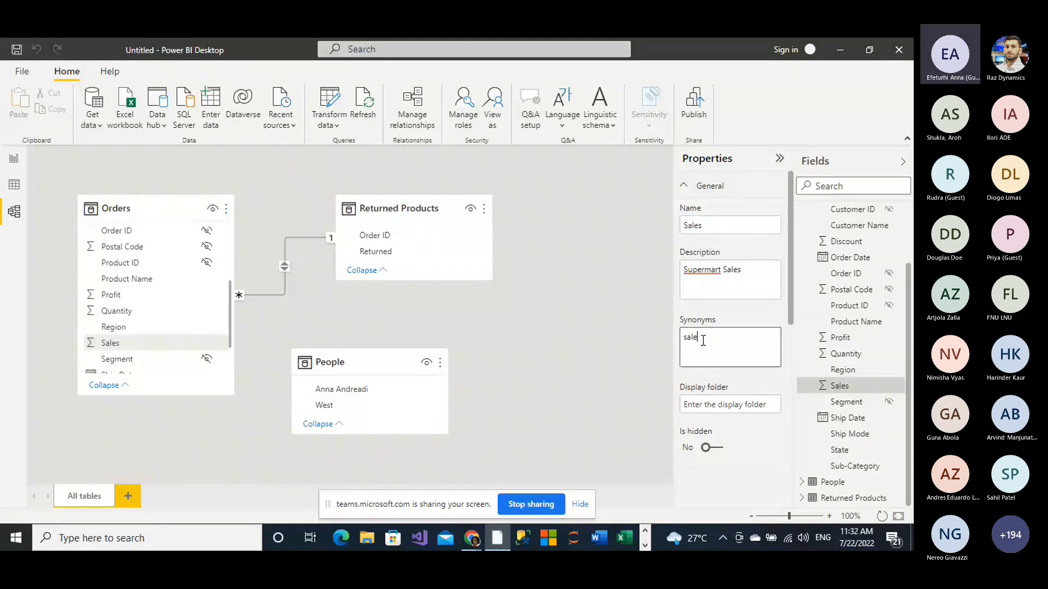
{"action": "type", "text": ", slae"}
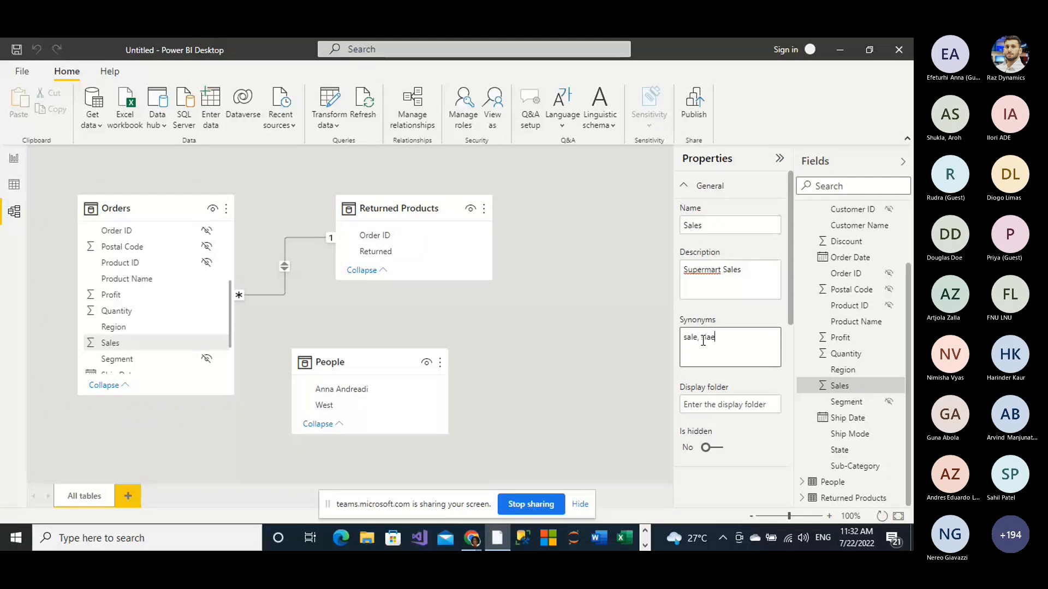
{"action": "type", "text": "s"}
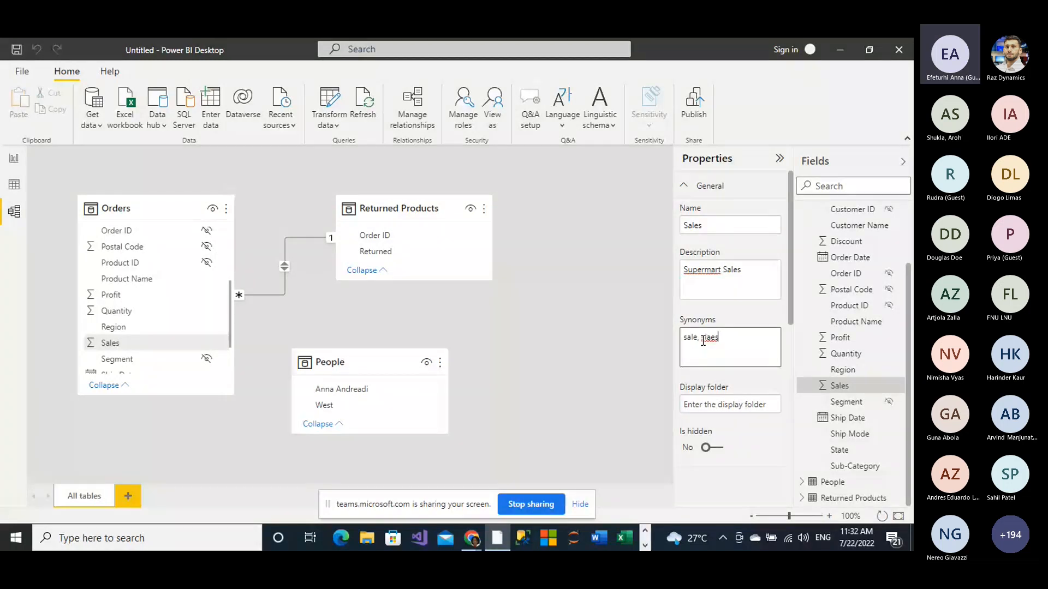
{"action": "key", "text": "BackSpace"}
{"action": "key", "text": "BackSpace"}
{"action": "key", "text": "BackSpace"}
{"action": "key", "text": "BackSpace"}
{"action": "type", "text": "sales, tradin"}
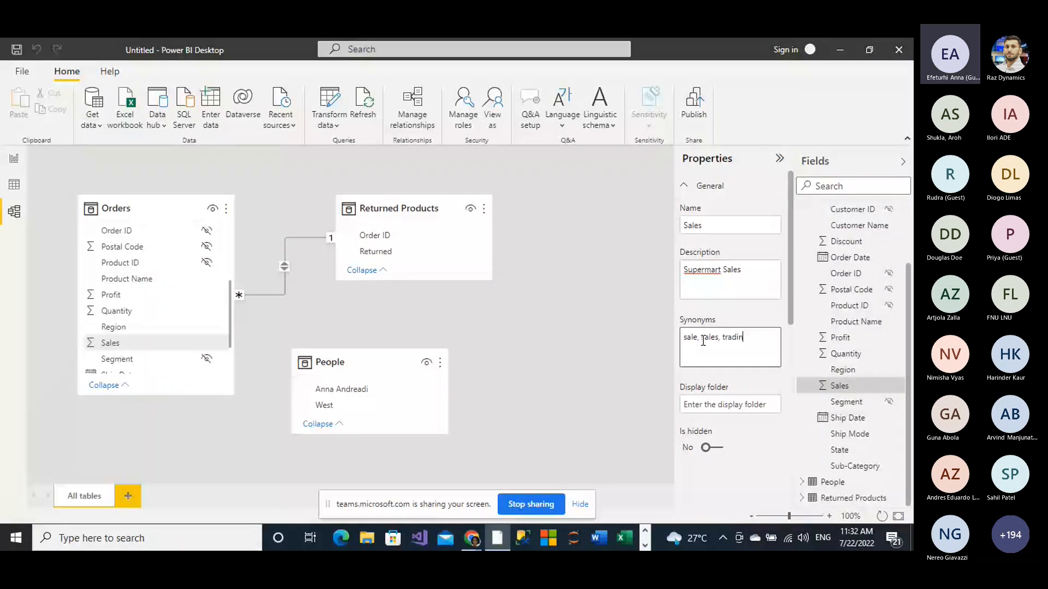
{"action": "type", "text": "g"}
Step: Turn on the thousands separator for the Sales field
{"action": "scroll", "coordinate": [791, 329], "scroll_direction": "down", "scroll_amount": 1}
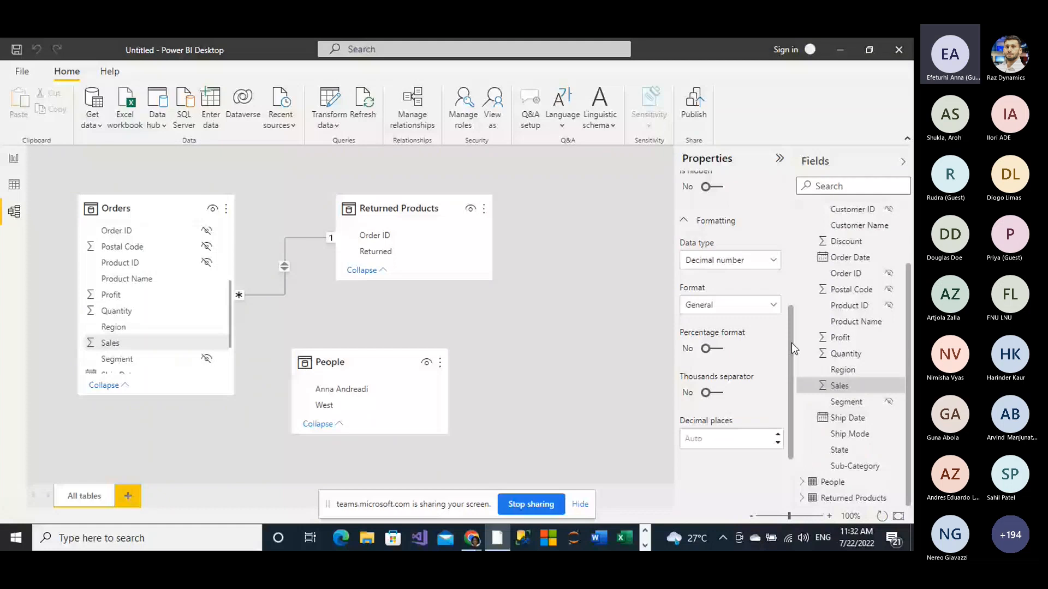
{"action": "left_click", "coordinate": [719, 399]}
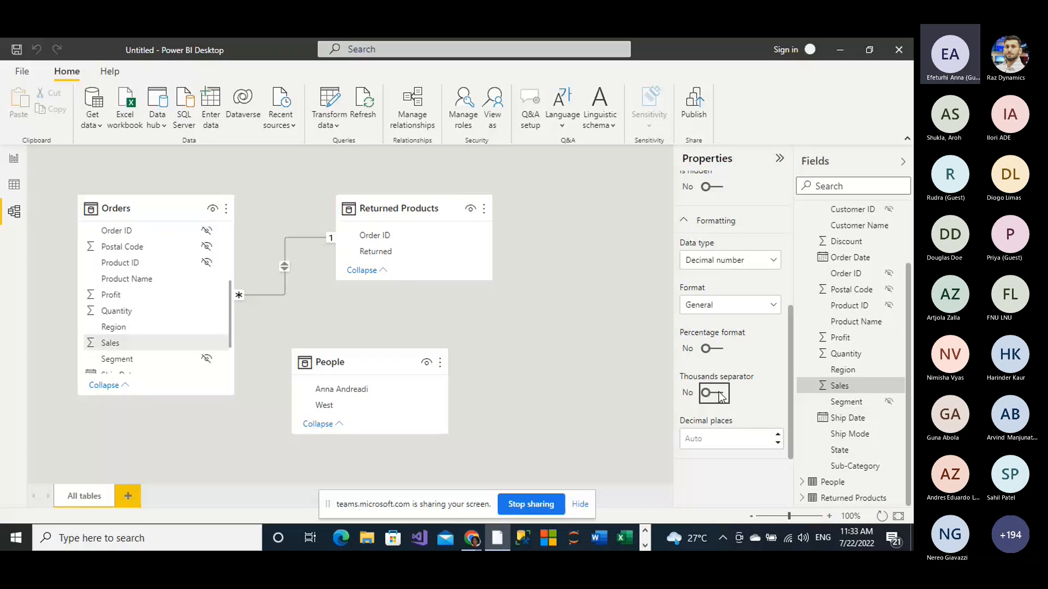
{"action": "left_click", "coordinate": [719, 394]}
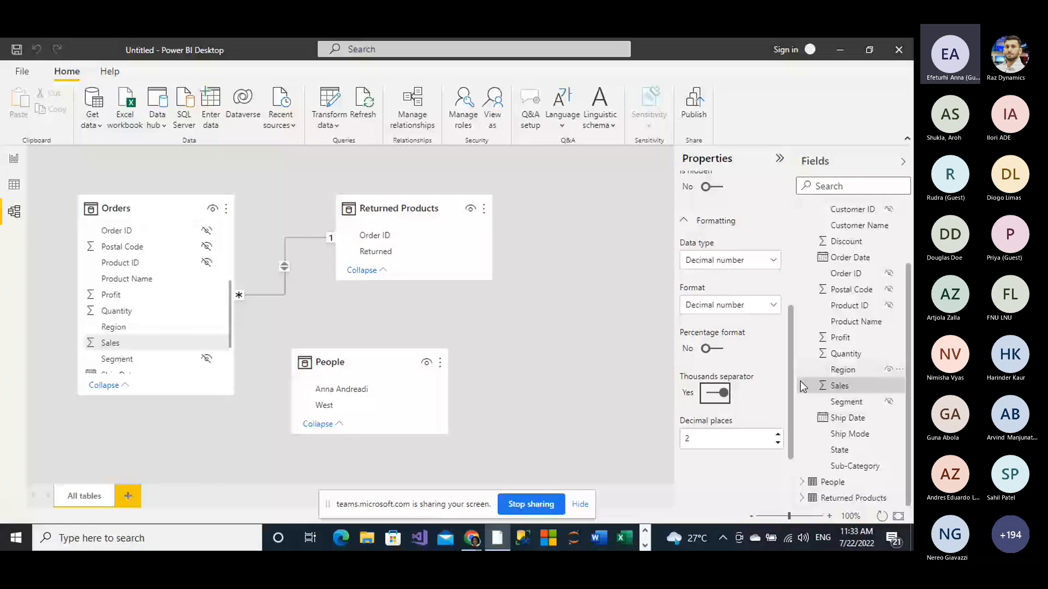
Step: Format the Sales field as Currency with the $ English (United States) currency format
{"action": "scroll", "coordinate": [790, 455], "scroll_direction": "down", "scroll_amount": 1}
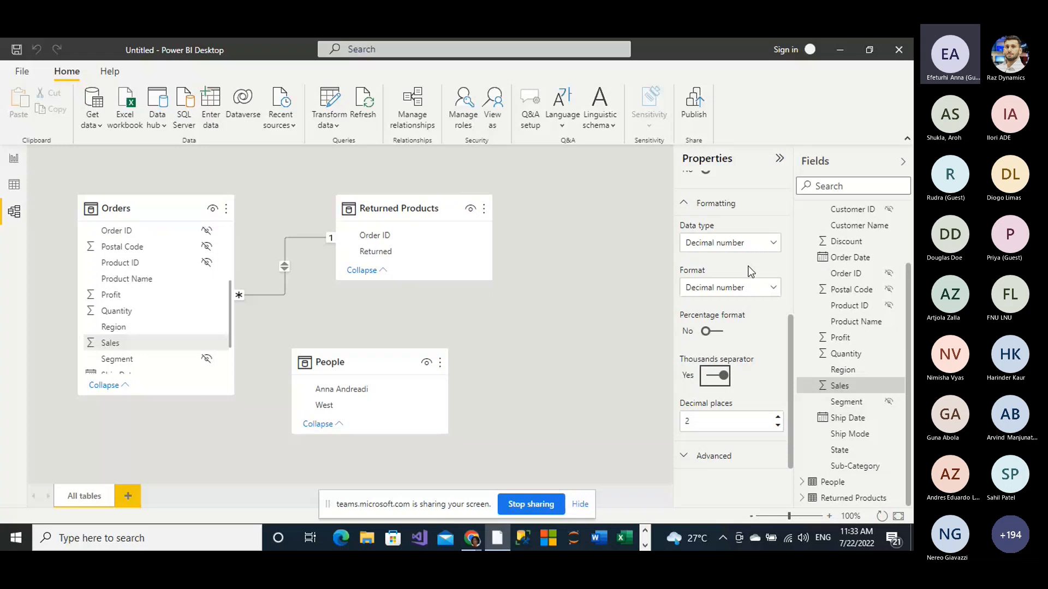
{"action": "left_click", "coordinate": [773, 293]}
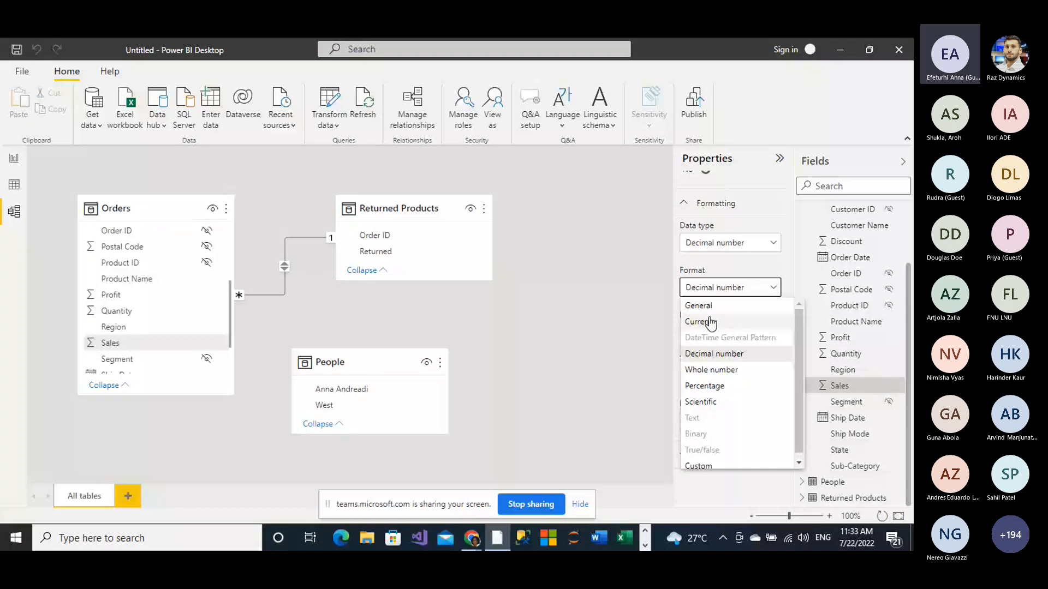
{"action": "left_click", "coordinate": [710, 322]}
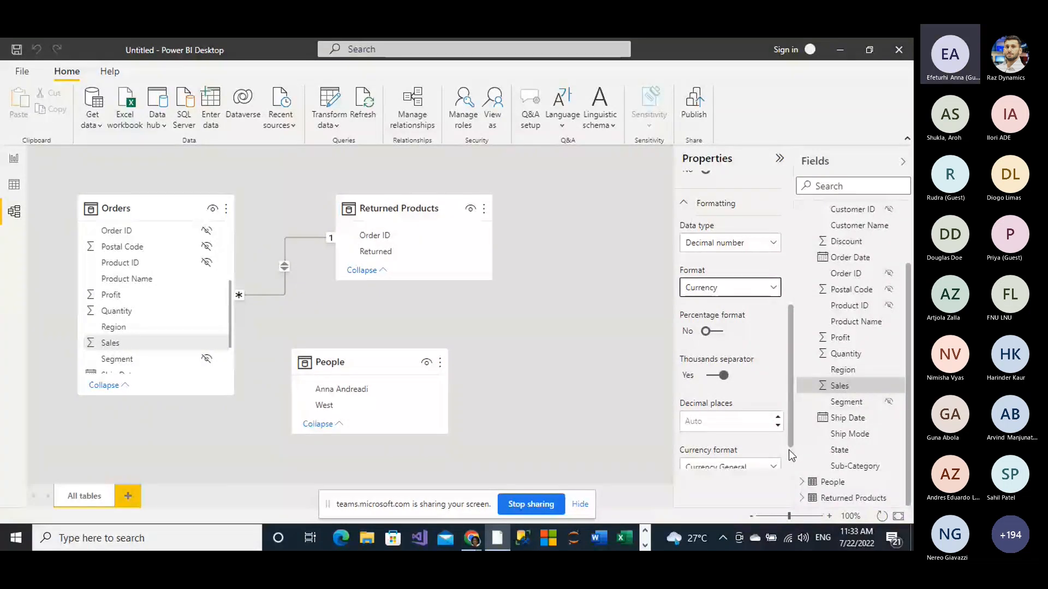
{"action": "scroll", "coordinate": [785, 443], "scroll_direction": "down", "scroll_amount": 1}
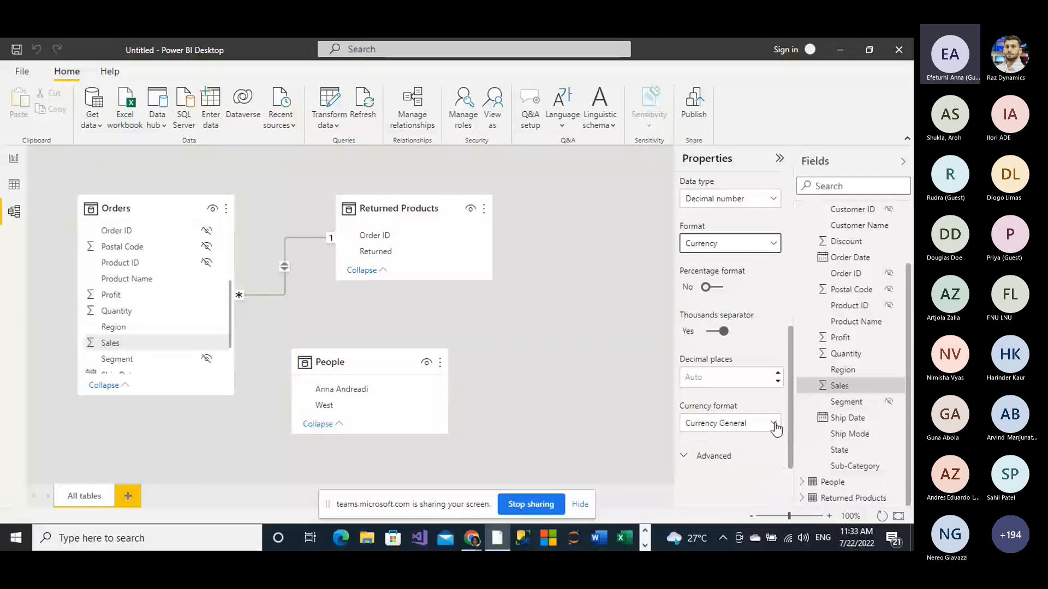
{"action": "left_click", "coordinate": [774, 425]}
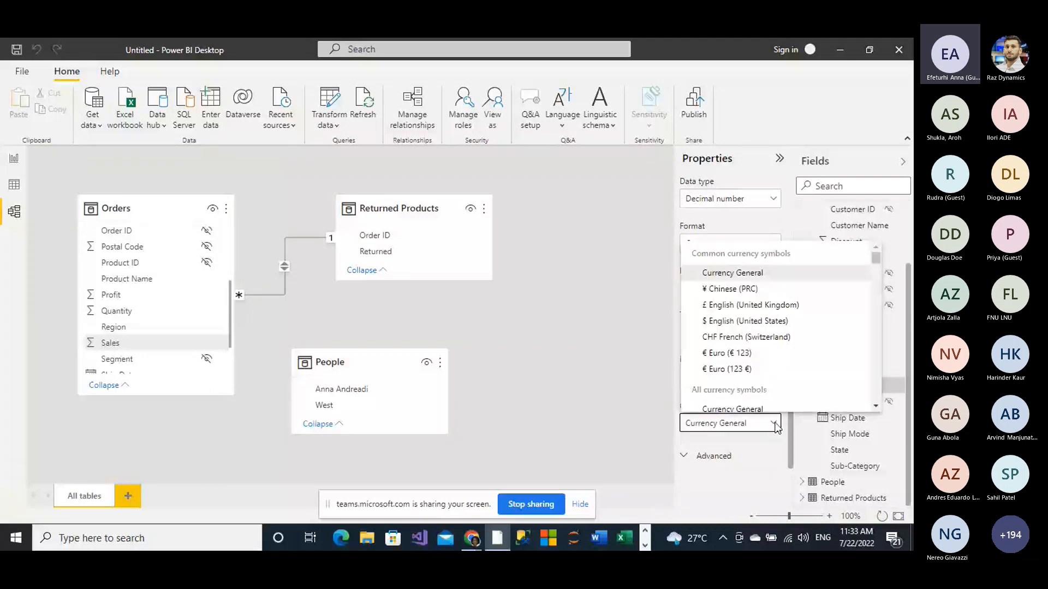
{"action": "left_click", "coordinate": [715, 324]}
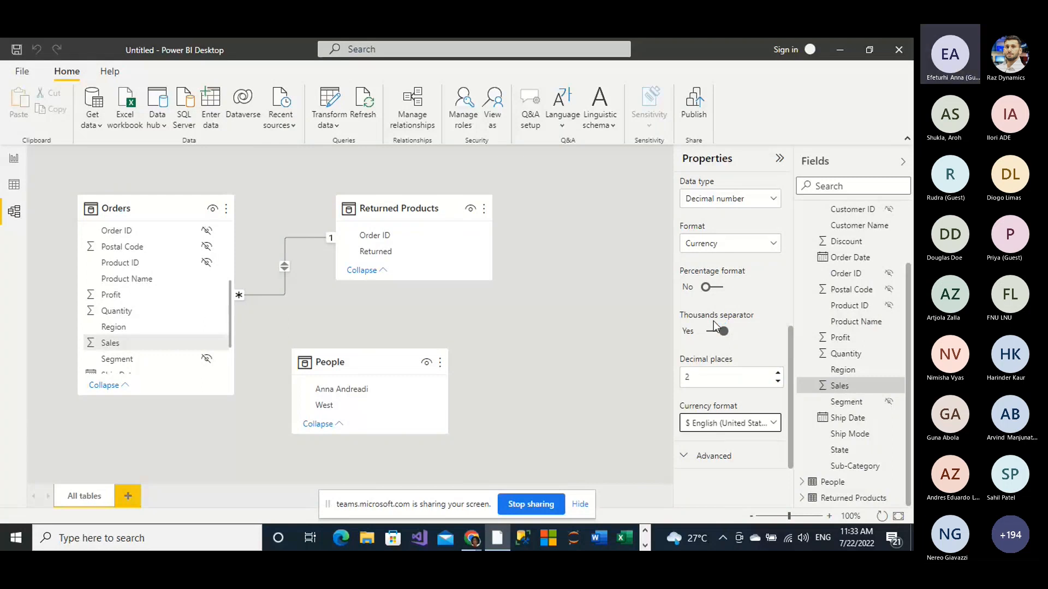
Step: Give the Profit field of the Orders table the description "Mart Sales"
{"action": "left_click", "coordinate": [108, 297]}
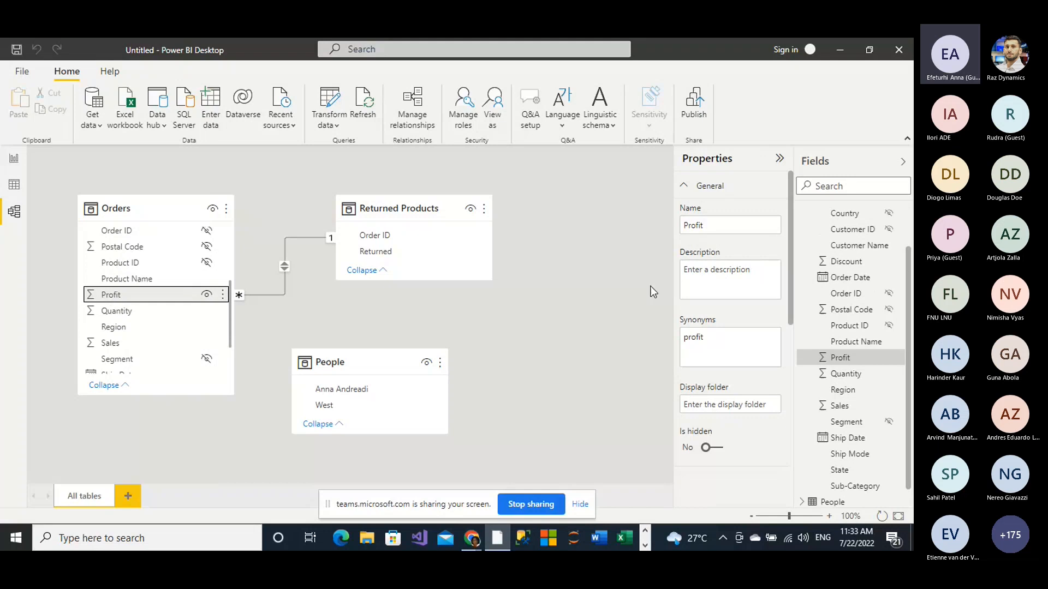
{"action": "left_click", "coordinate": [709, 282]}
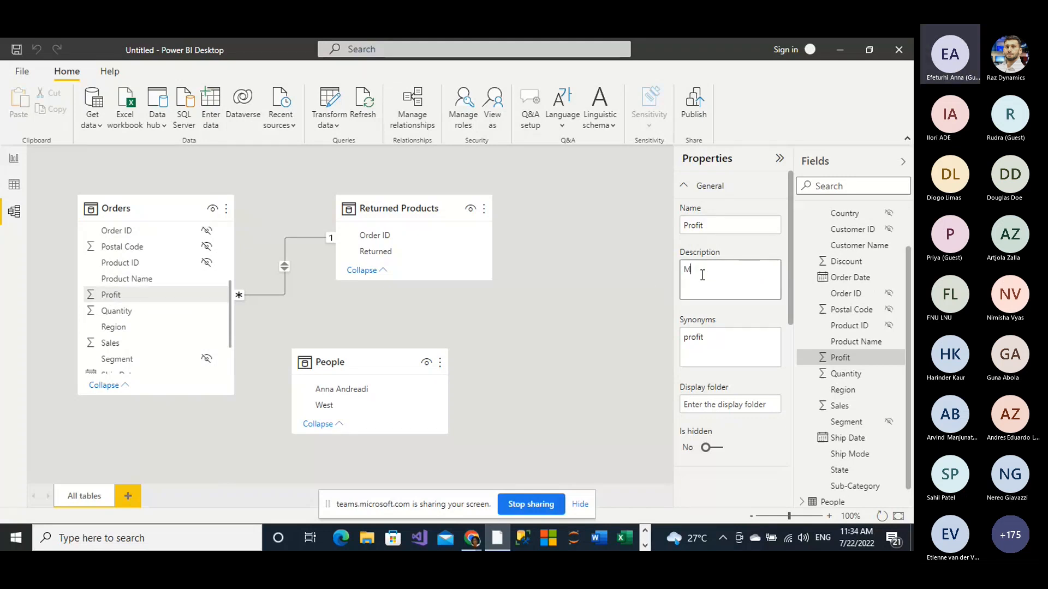
{"action": "type", "text": "Mart Sales"}
Step: Add "Gain" to the synonyms of the Profit field
{"action": "left_click", "coordinate": [707, 342]}
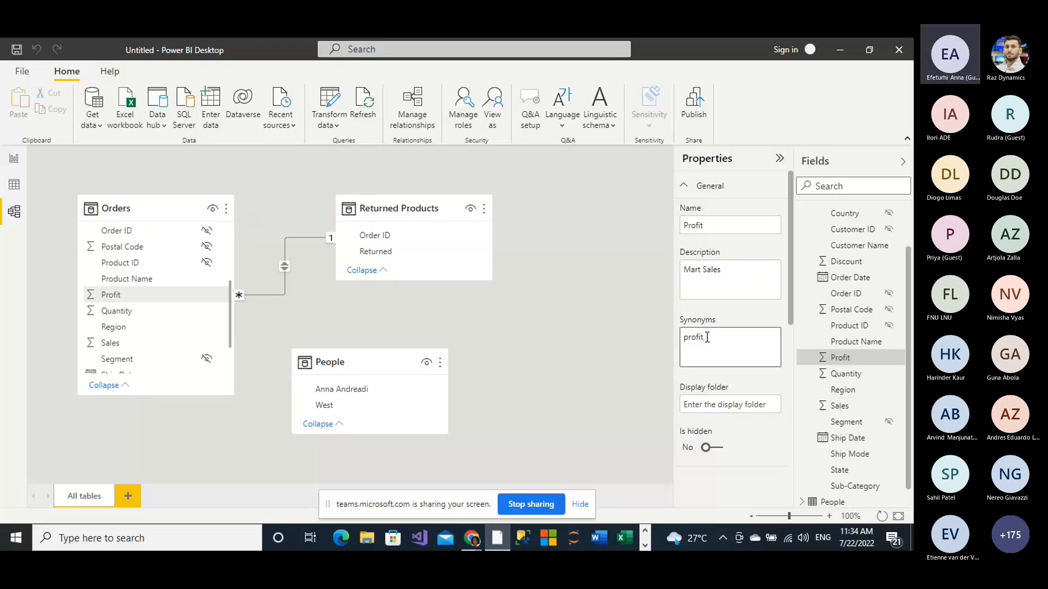
{"action": "type", "text": "s"}
{"action": "type", "text": "al"}
{"action": "type", "text": "n"}
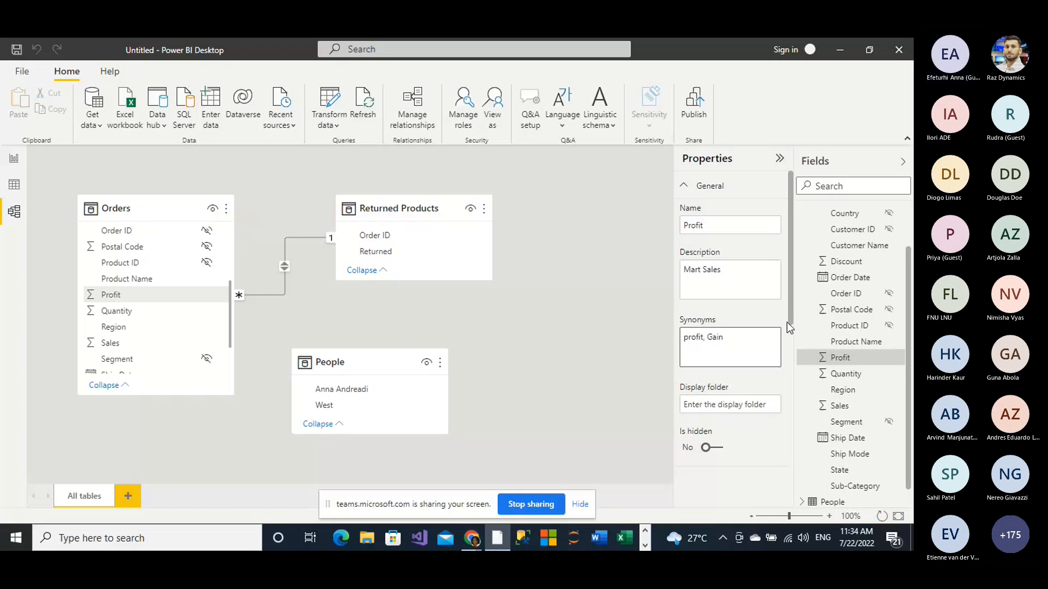
Step: Format the Profit field as Currency with a thousands separator and the $ English (United States) currency format
{"action": "left_click_drag", "start_coordinate": [789, 327], "coordinate": [800, 421]}
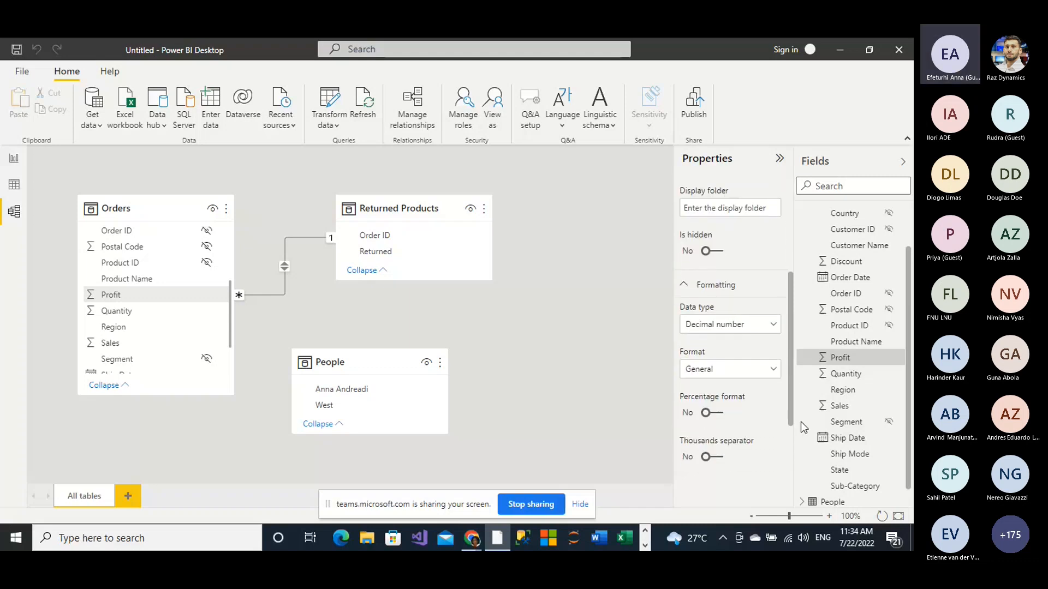
{"action": "left_click", "coordinate": [774, 372]}
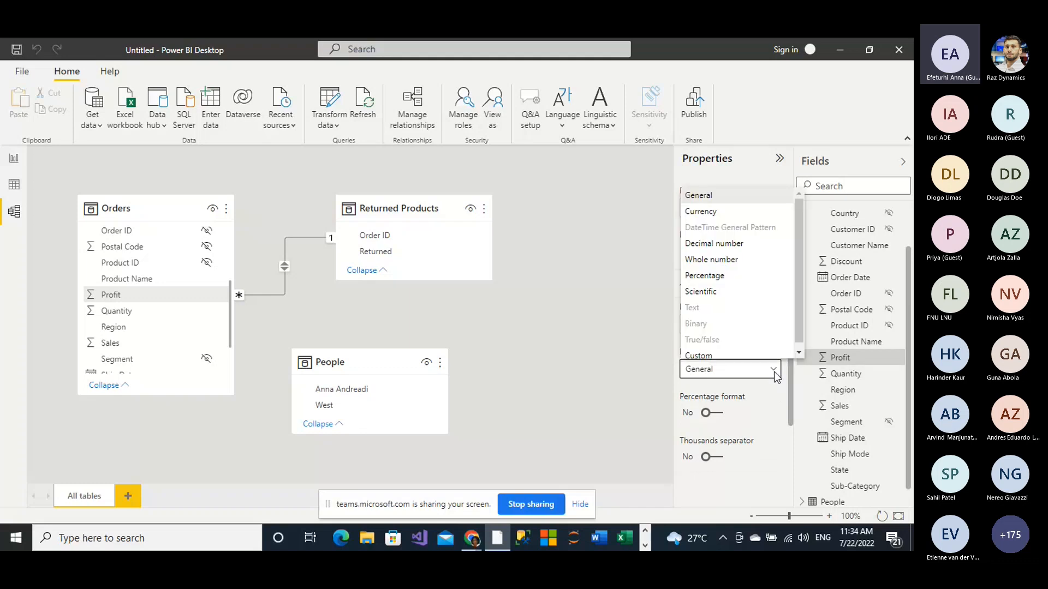
{"action": "left_click", "coordinate": [704, 212]}
{"action": "left_click", "coordinate": [720, 457]}
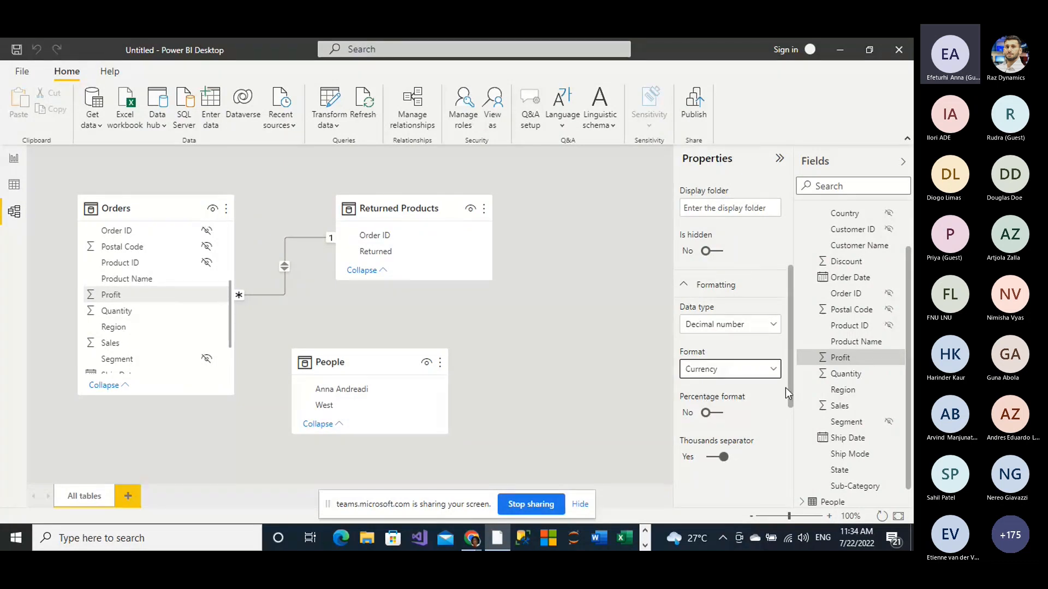
{"action": "left_click_drag", "start_coordinate": [792, 405], "coordinate": [788, 467]}
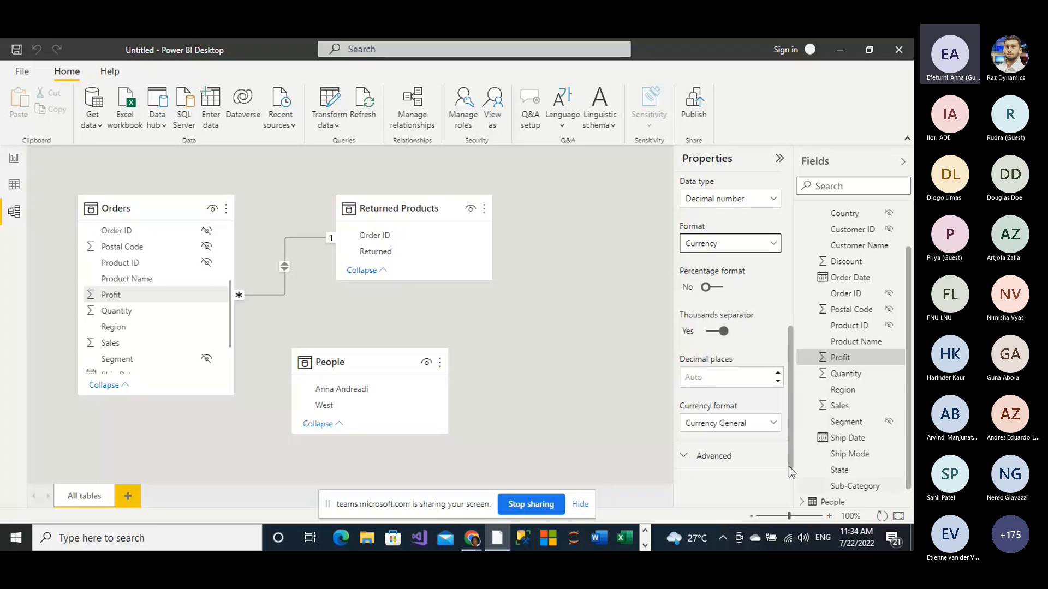
{"action": "left_click", "coordinate": [773, 424]}
{"action": "left_click", "coordinate": [726, 322]}
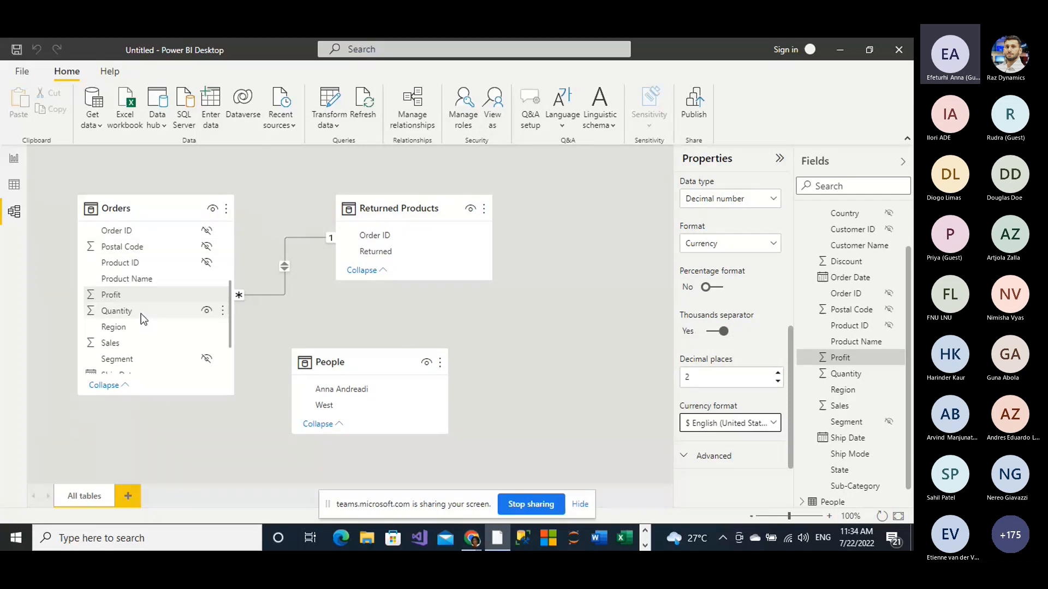
Step: Create a hierarchy from the Country field of the Orders table
{"action": "scroll", "coordinate": [141, 313], "scroll_direction": "up", "scroll_amount": 3}
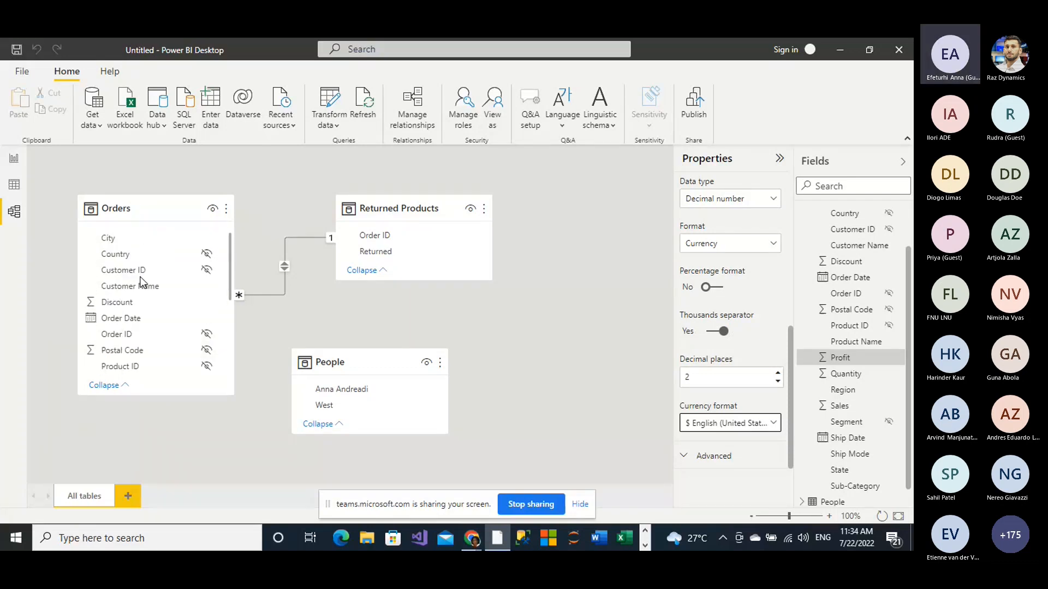
{"action": "scroll", "coordinate": [141, 281], "scroll_direction": "up", "scroll_amount": 1}
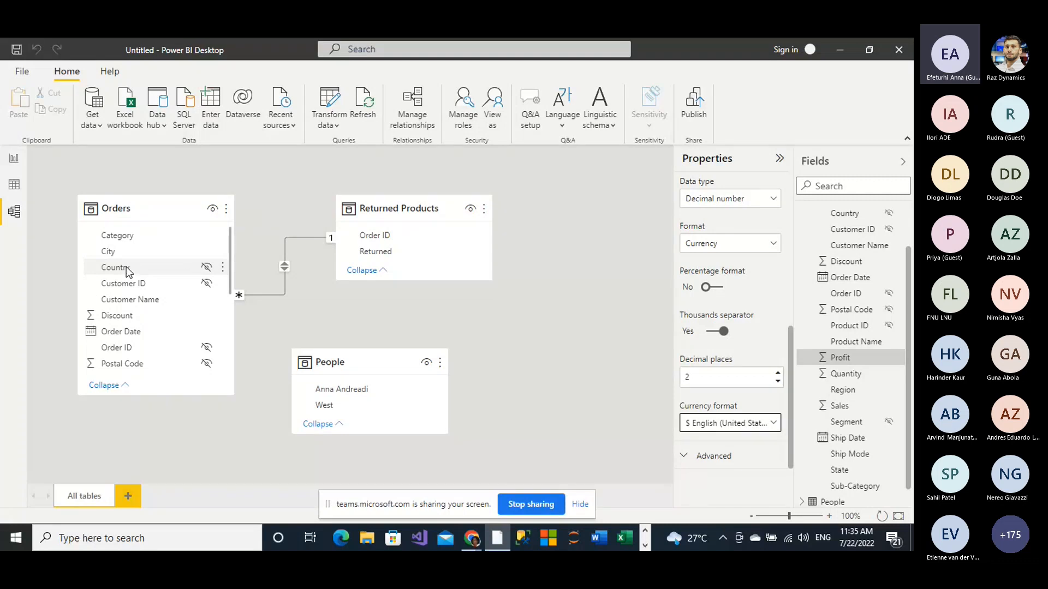
{"action": "right_click", "coordinate": [128, 271]}
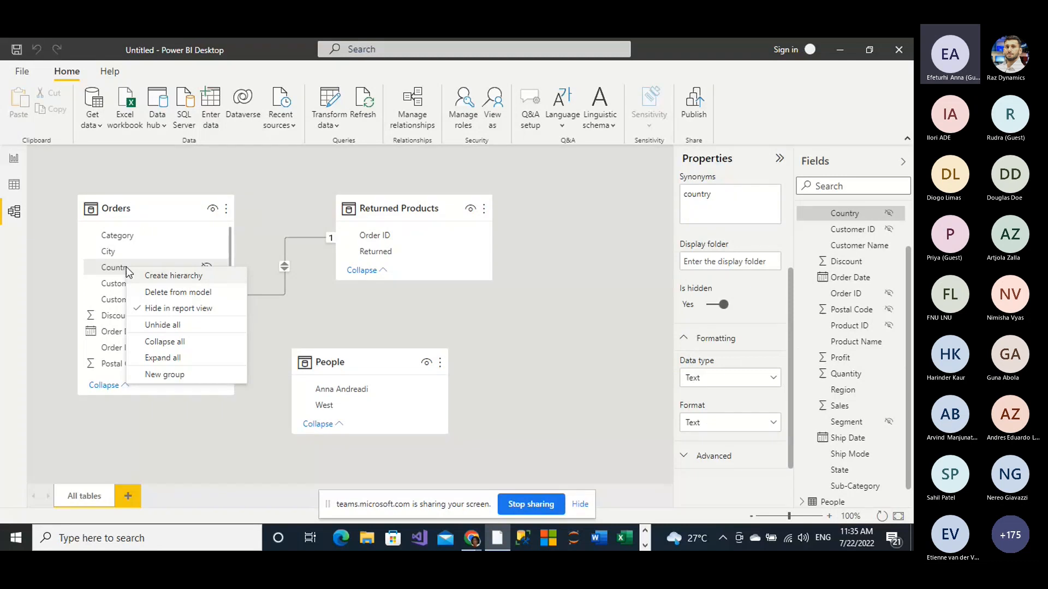
{"action": "left_click", "coordinate": [165, 277]}
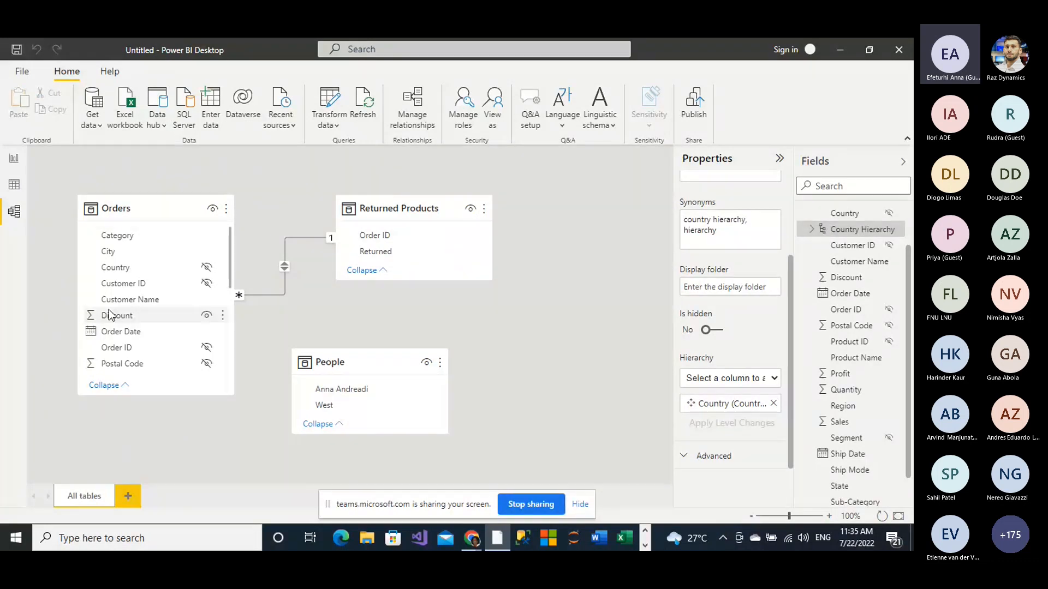
Step: Add the Region field of the Orders table to the Country Hierarchy
{"action": "scroll", "coordinate": [112, 315], "scroll_direction": "down", "scroll_amount": 2}
{"action": "scroll", "coordinate": [116, 315], "scroll_direction": "down", "scroll_amount": 3}
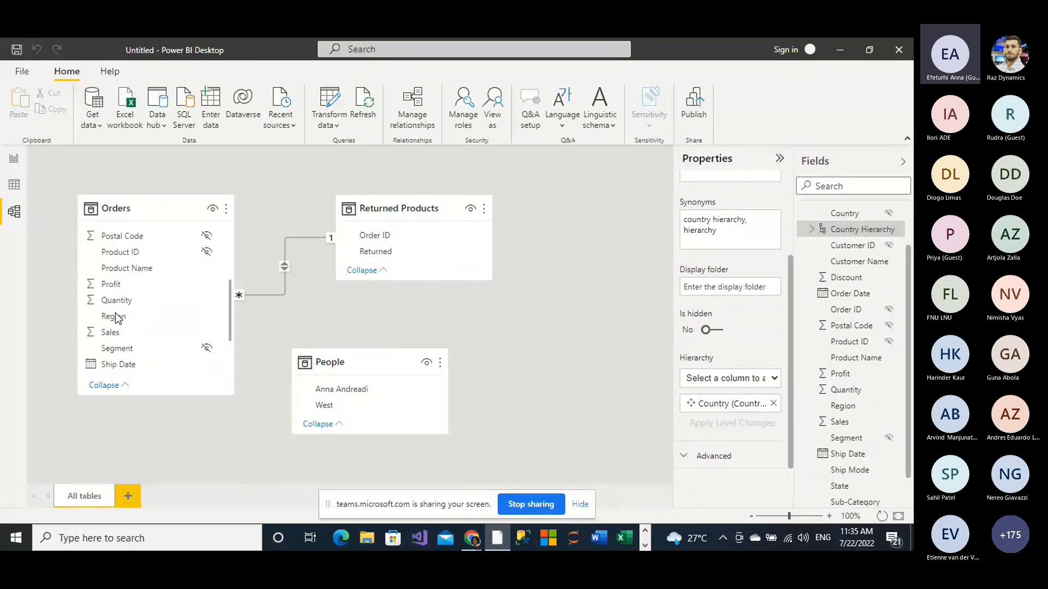
{"action": "scroll", "coordinate": [116, 317], "scroll_direction": "down", "scroll_amount": 3}
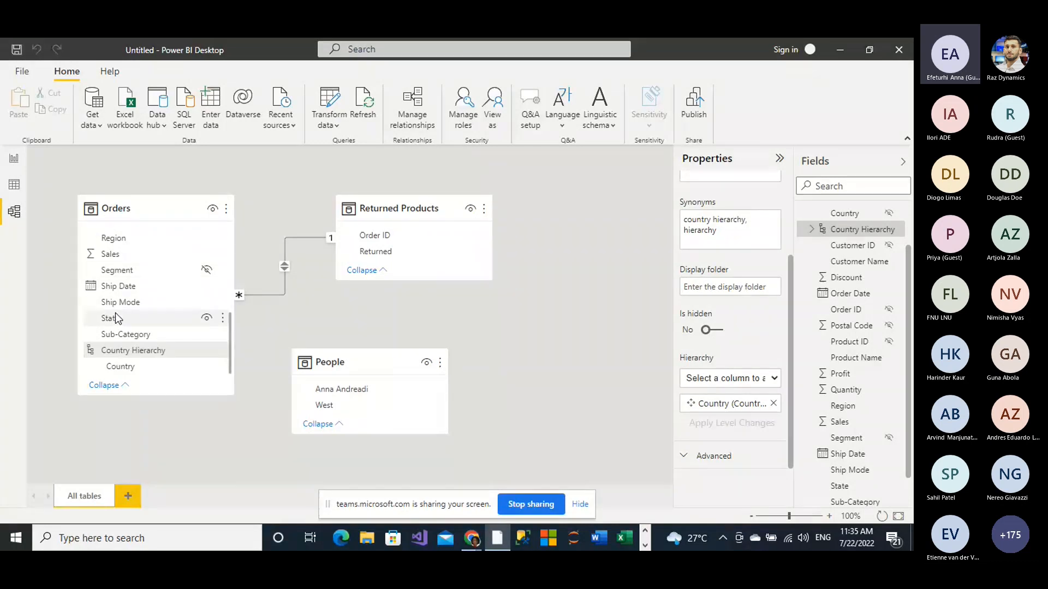
{"action": "scroll", "coordinate": [115, 319], "scroll_direction": "up", "scroll_amount": 1}
{"action": "scroll", "coordinate": [116, 313], "scroll_direction": "up", "scroll_amount": 1}
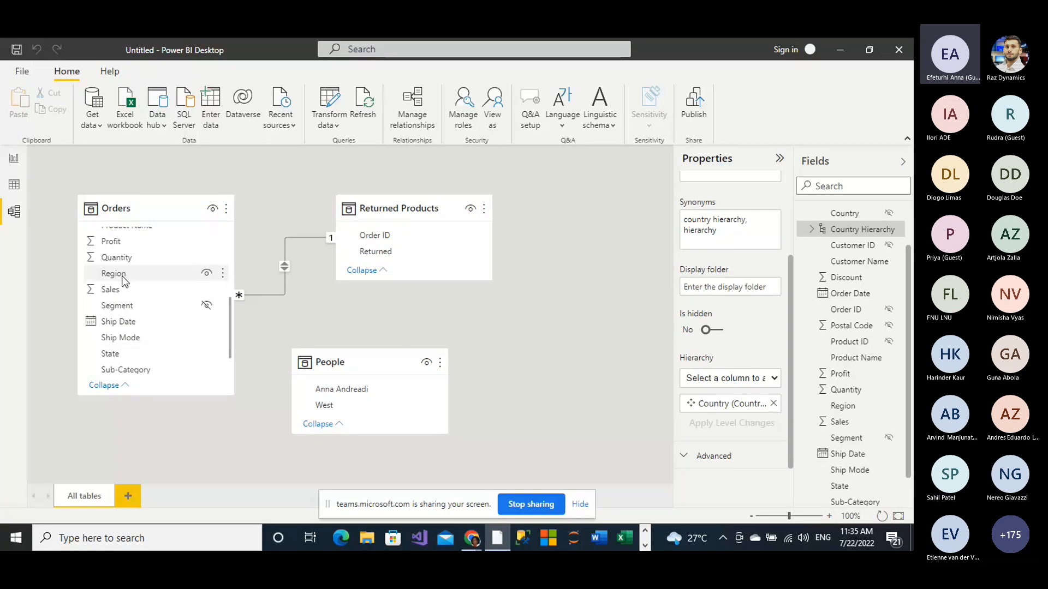
{"action": "left_click", "coordinate": [125, 281]}
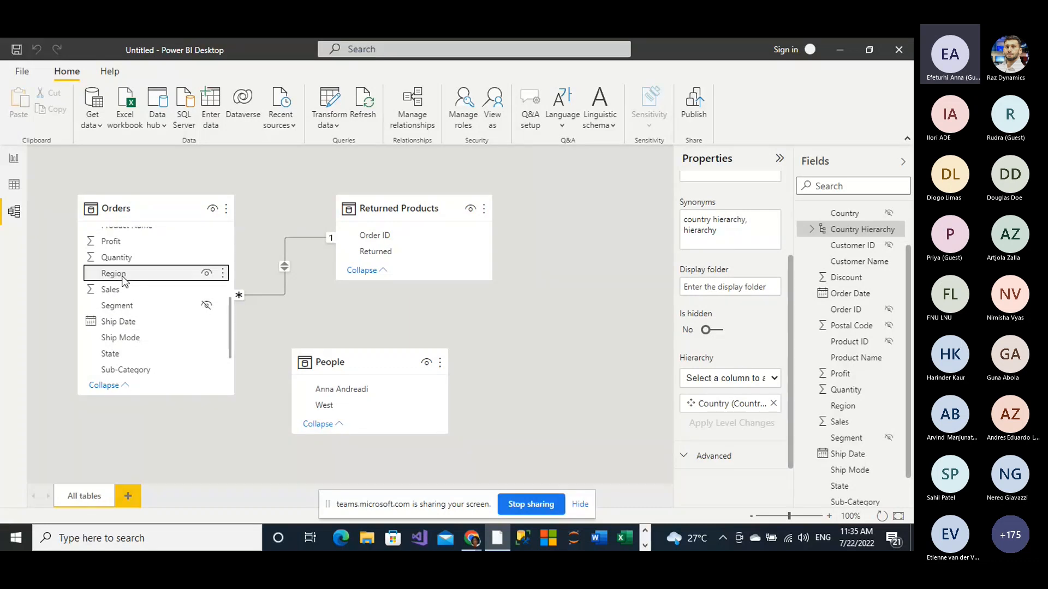
{"action": "right_click", "coordinate": [123, 278]}
{"action": "mouse_move", "coordinate": [153, 304]}
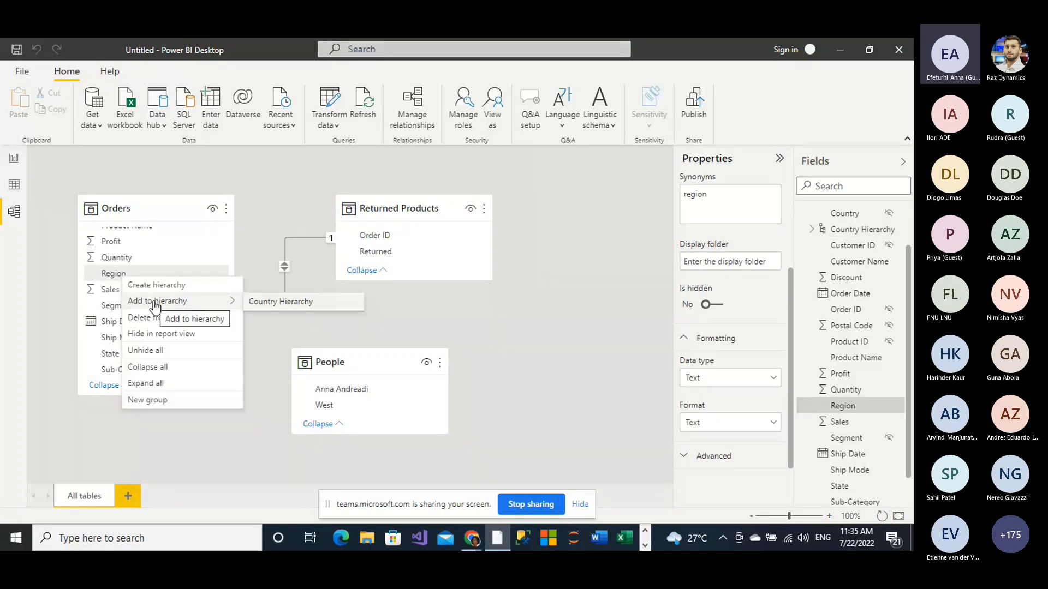
{"action": "left_click", "coordinate": [273, 303]}
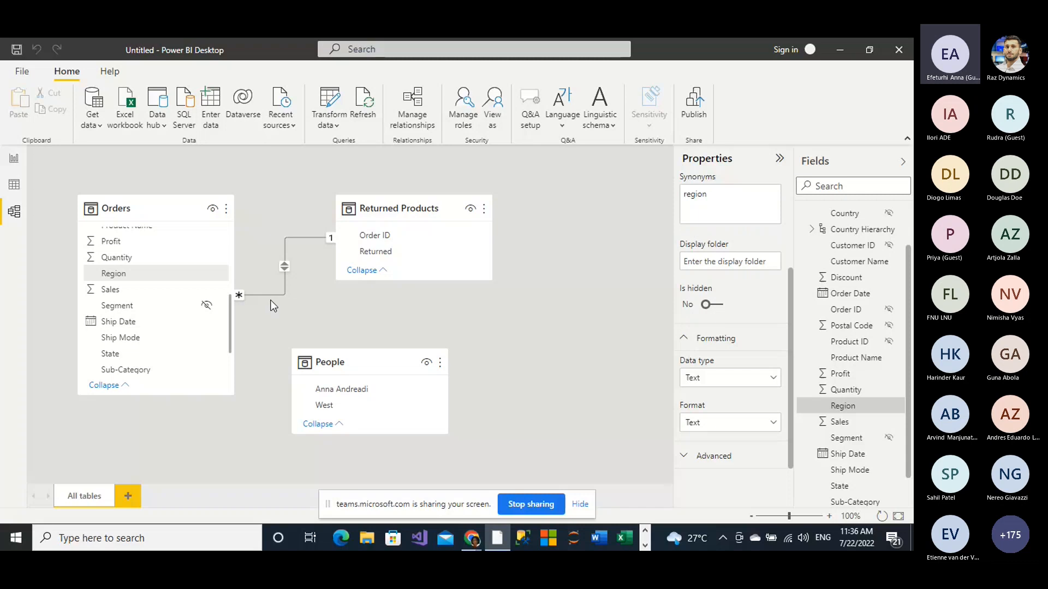
Step: Add the State field of the Orders table to the Country Hierarchy
{"action": "left_click", "coordinate": [112, 358]}
{"action": "right_click", "coordinate": [112, 358]}
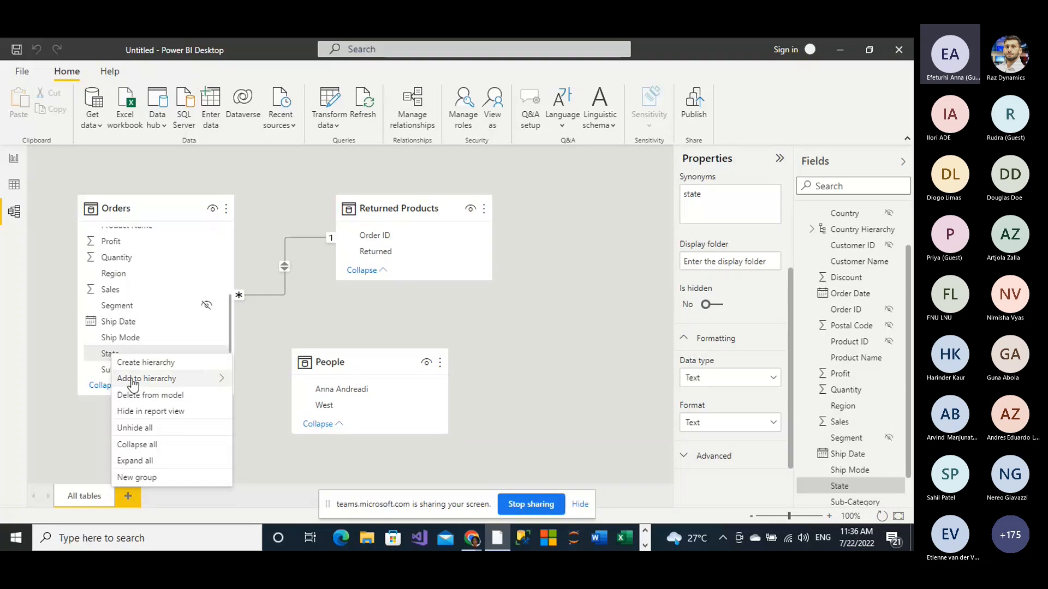
{"action": "mouse_move", "coordinate": [133, 383]}
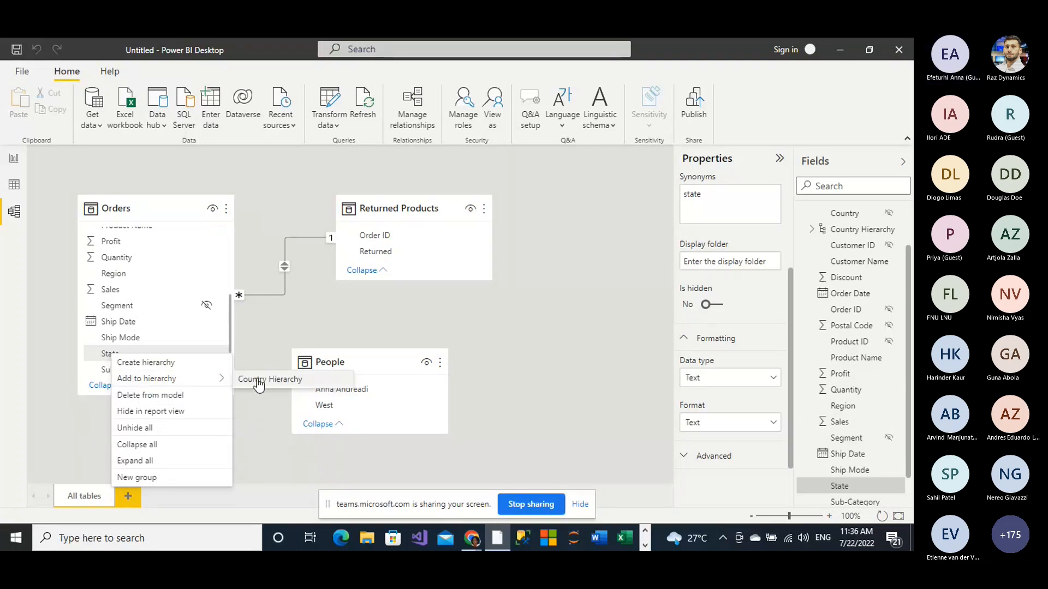
{"action": "left_click", "coordinate": [258, 381]}
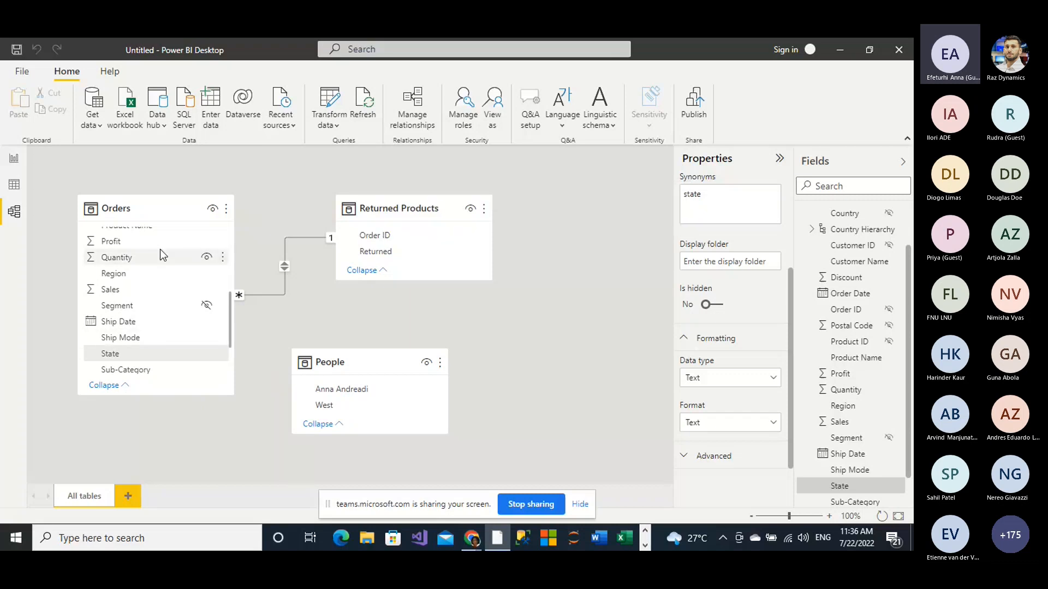
Step: Add the City field of the Orders table to the Country Hierarchy and check the hierarchy's levels
{"action": "scroll", "coordinate": [159, 249], "scroll_direction": "up", "scroll_amount": 3}
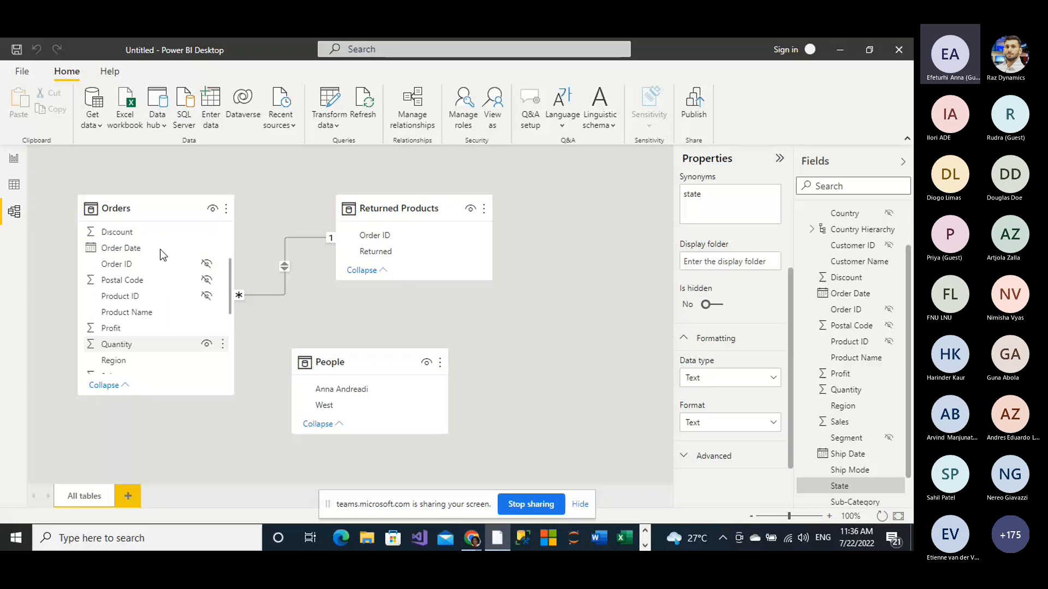
{"action": "scroll", "coordinate": [162, 254], "scroll_direction": "up", "scroll_amount": 3}
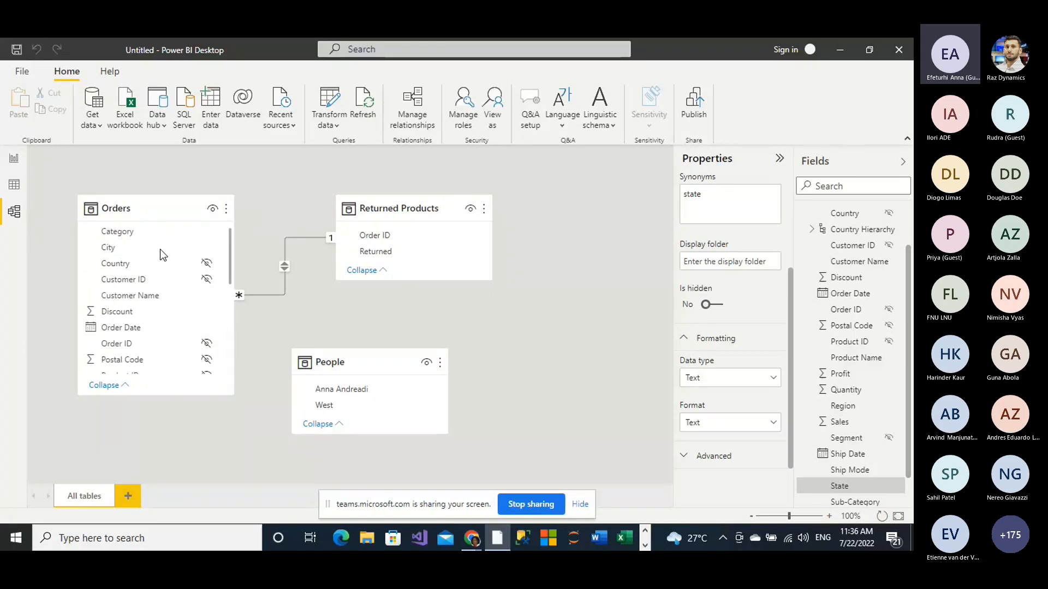
{"action": "right_click", "coordinate": [119, 248]}
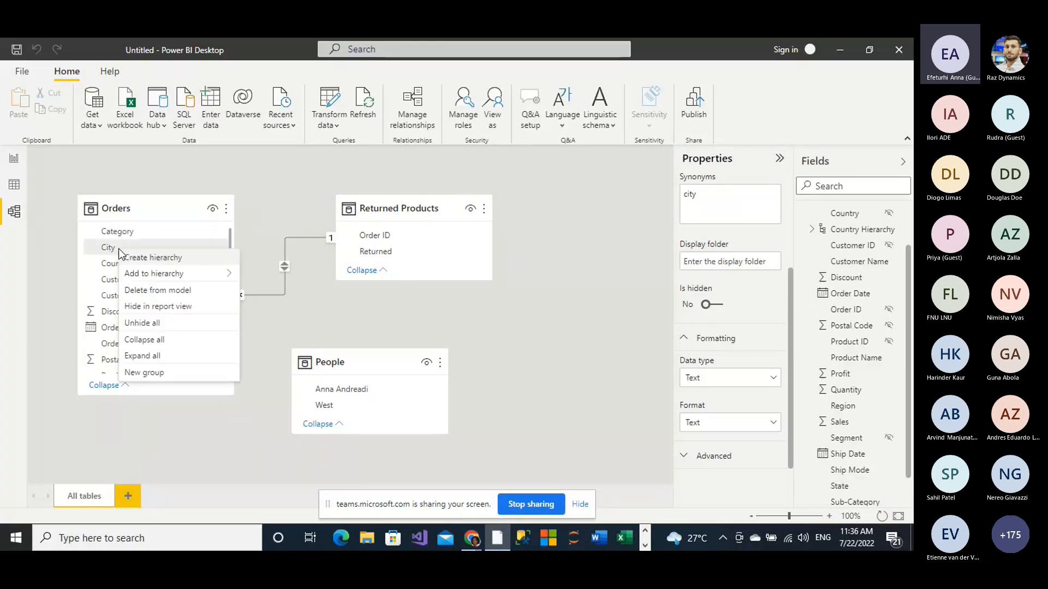
{"action": "mouse_move", "coordinate": [227, 274]}
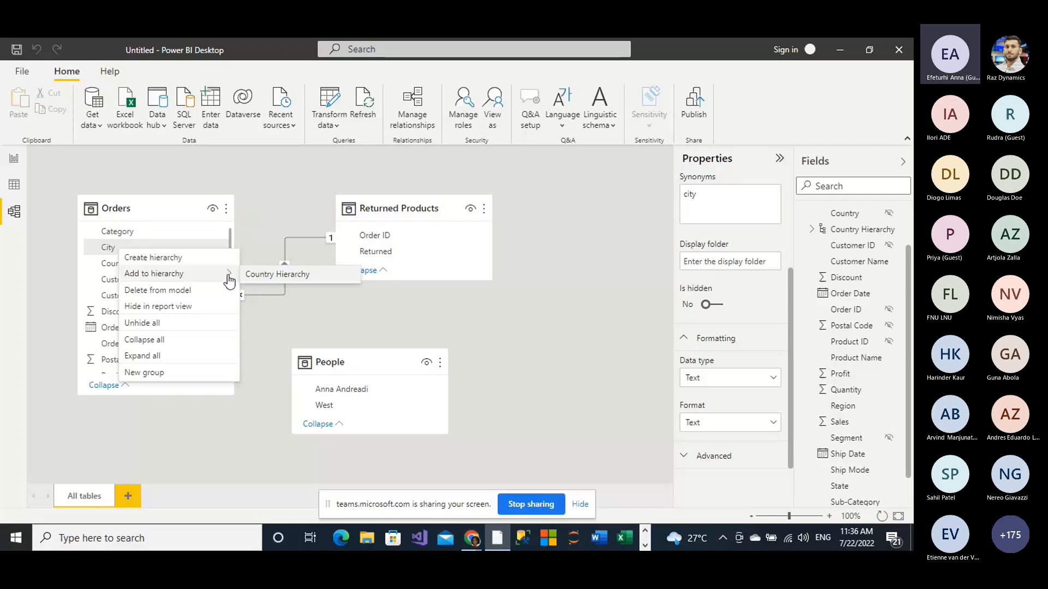
{"action": "left_click", "coordinate": [267, 275]}
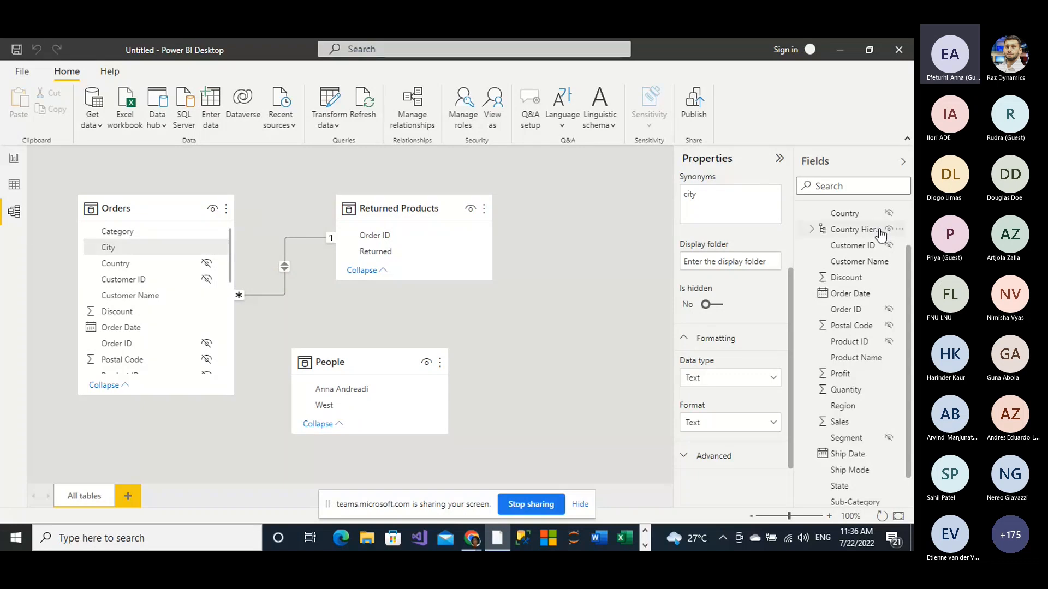
{"action": "left_click", "coordinate": [812, 230]}
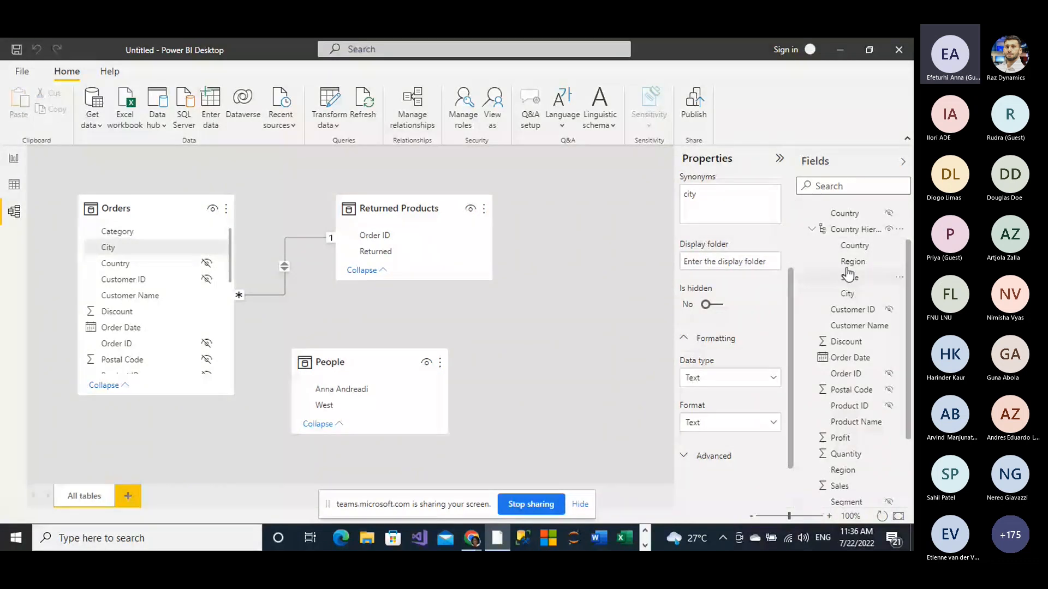
{"action": "left_click", "coordinate": [813, 230]}
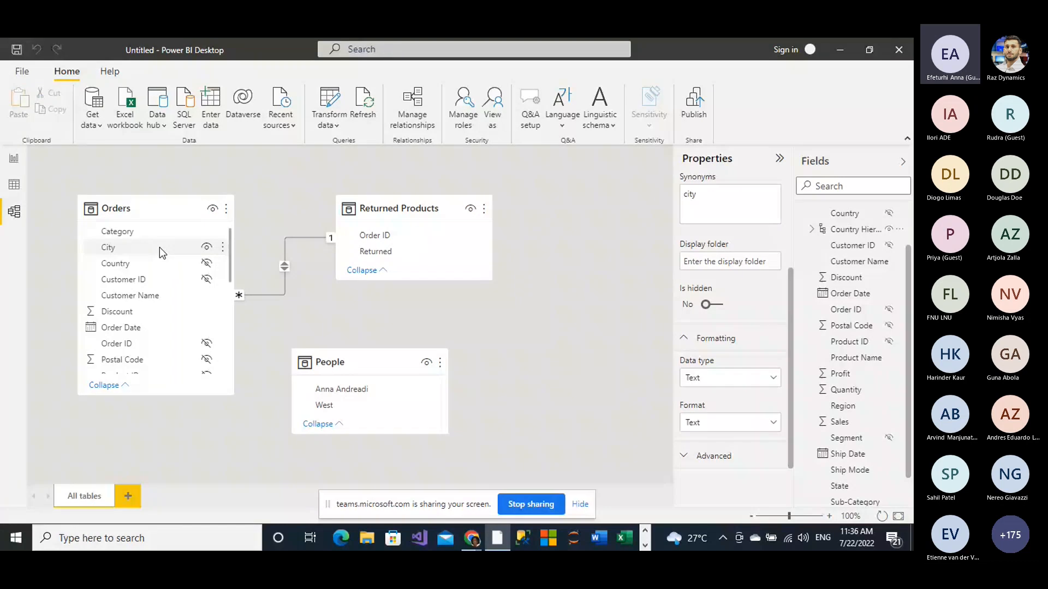
Step: Hide the standalone City and Region fields of the Orders table in report view
{"action": "left_click", "coordinate": [207, 248]}
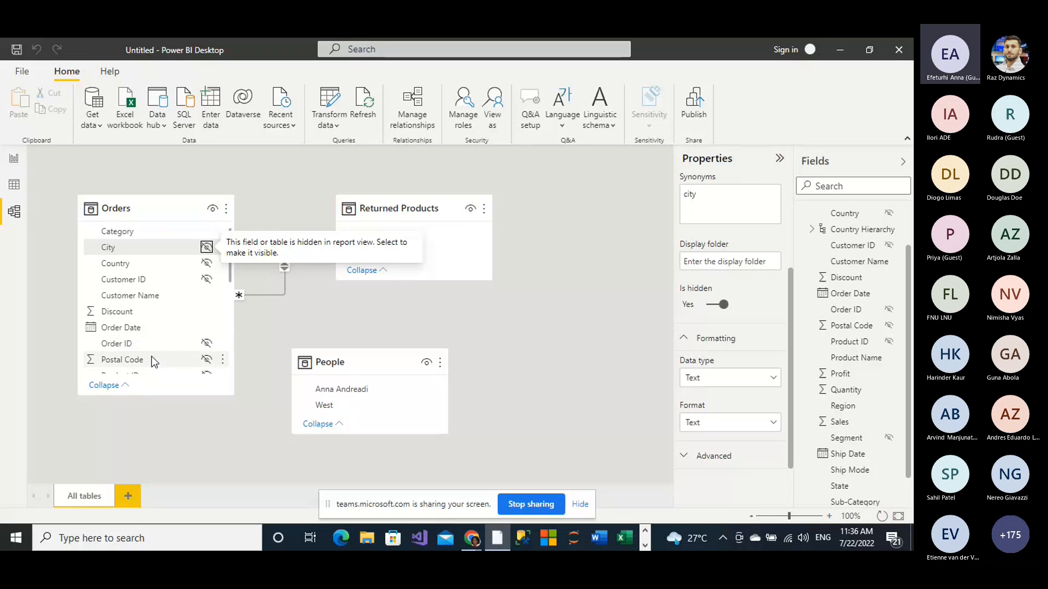
{"action": "scroll", "coordinate": [153, 361], "scroll_direction": "down", "scroll_amount": 1}
{"action": "scroll", "coordinate": [153, 363], "scroll_direction": "down", "scroll_amount": 1}
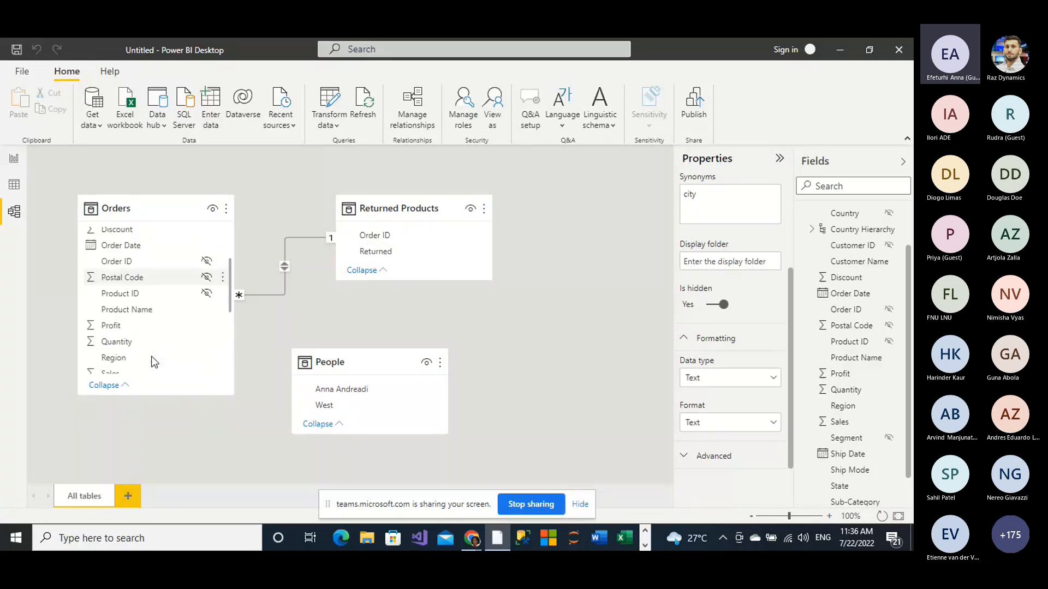
{"action": "scroll", "coordinate": [154, 362], "scroll_direction": "down", "scroll_amount": 1}
{"action": "scroll", "coordinate": [161, 354], "scroll_direction": "down", "scroll_amount": 1}
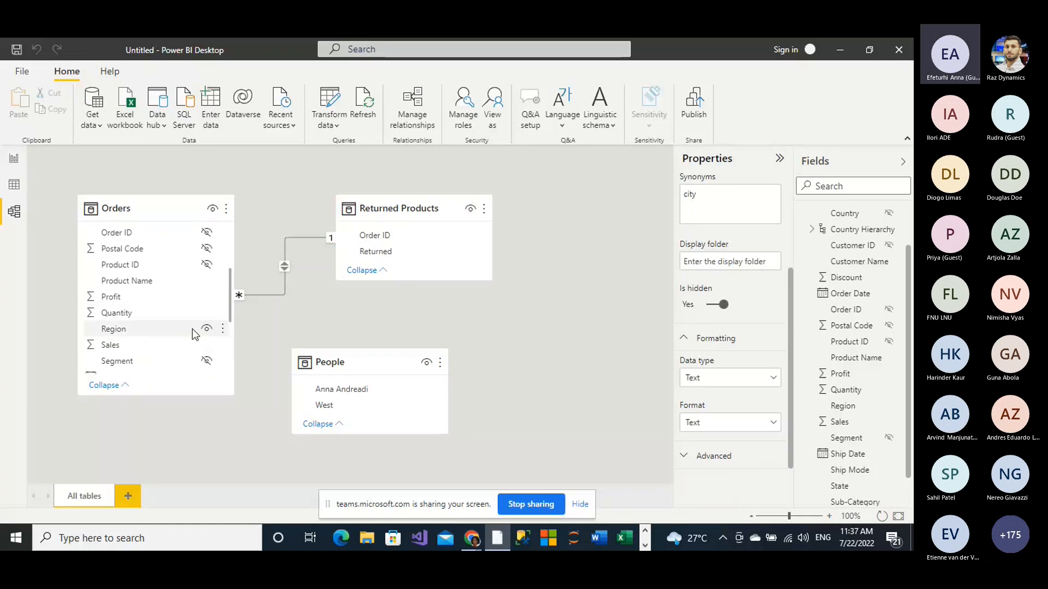
{"action": "left_click", "coordinate": [206, 329]}
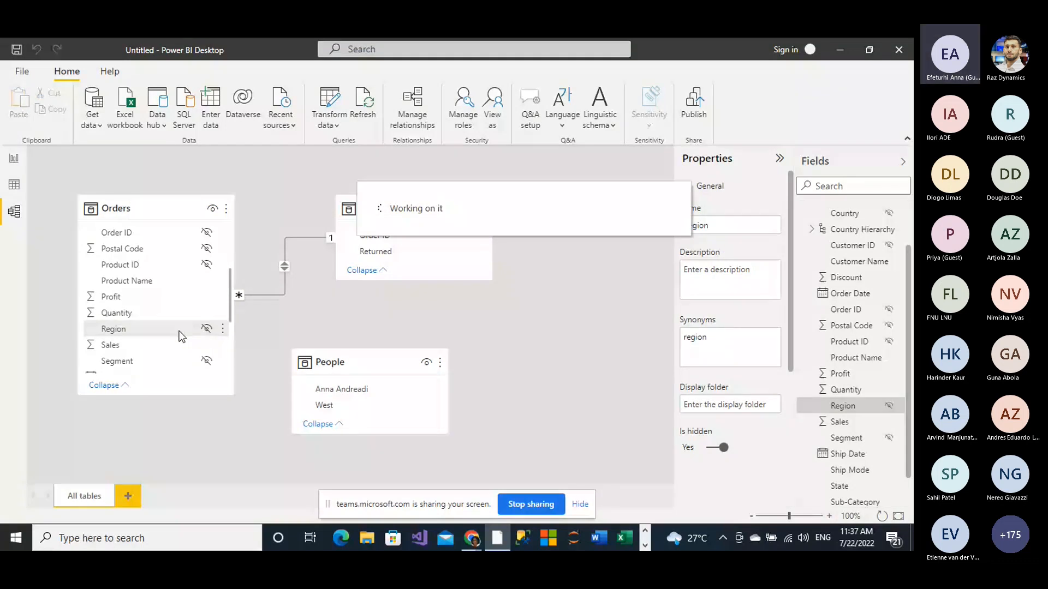
Step: Hide the State and Ship Mode fields of the Orders table in report view
{"action": "scroll", "coordinate": [182, 336], "scroll_direction": "down", "scroll_amount": 3}
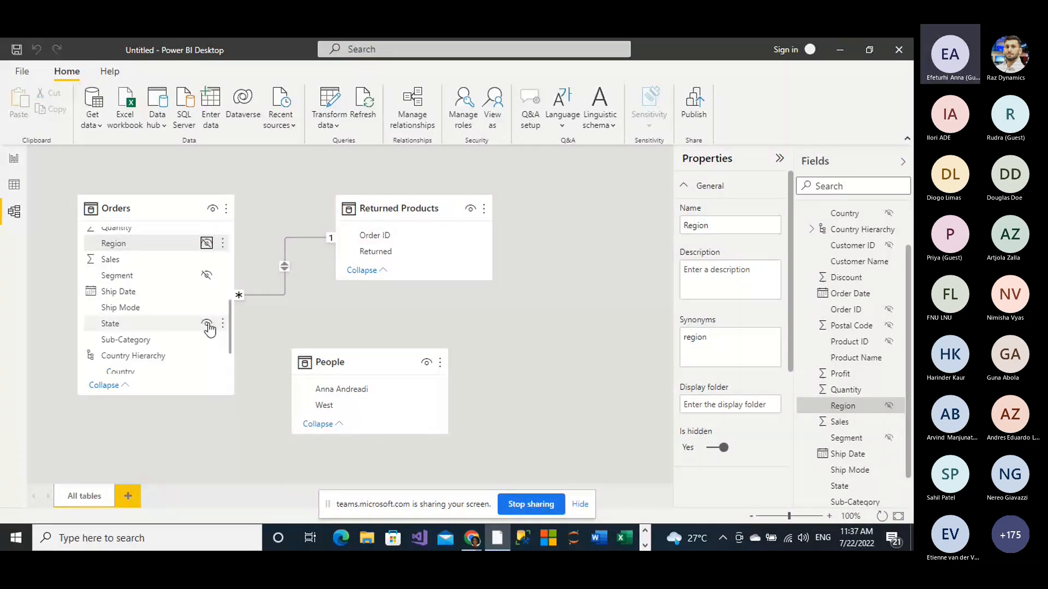
{"action": "left_click", "coordinate": [208, 325]}
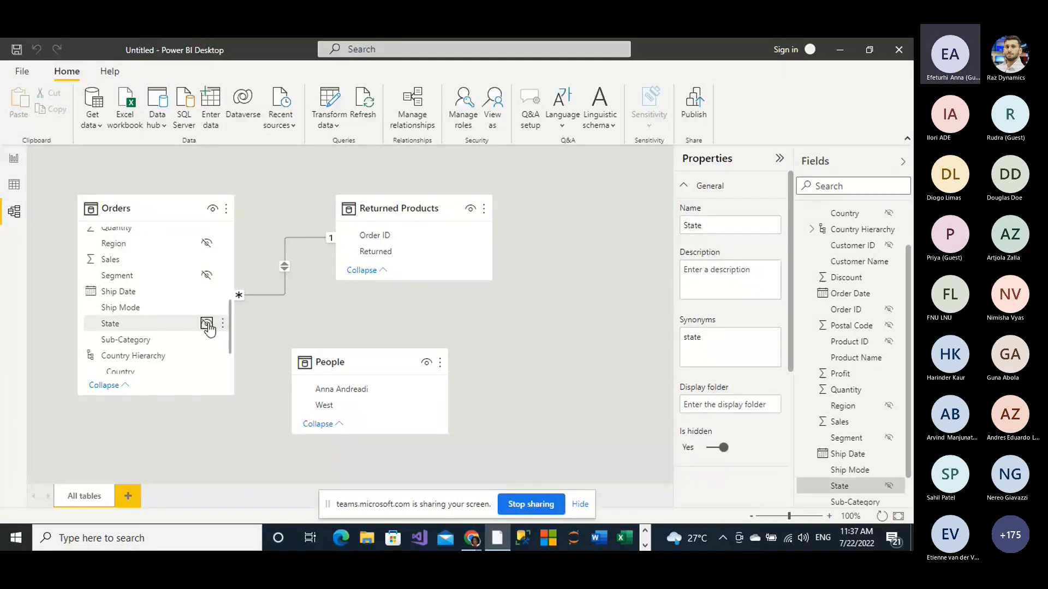
{"action": "left_click", "coordinate": [182, 310]}
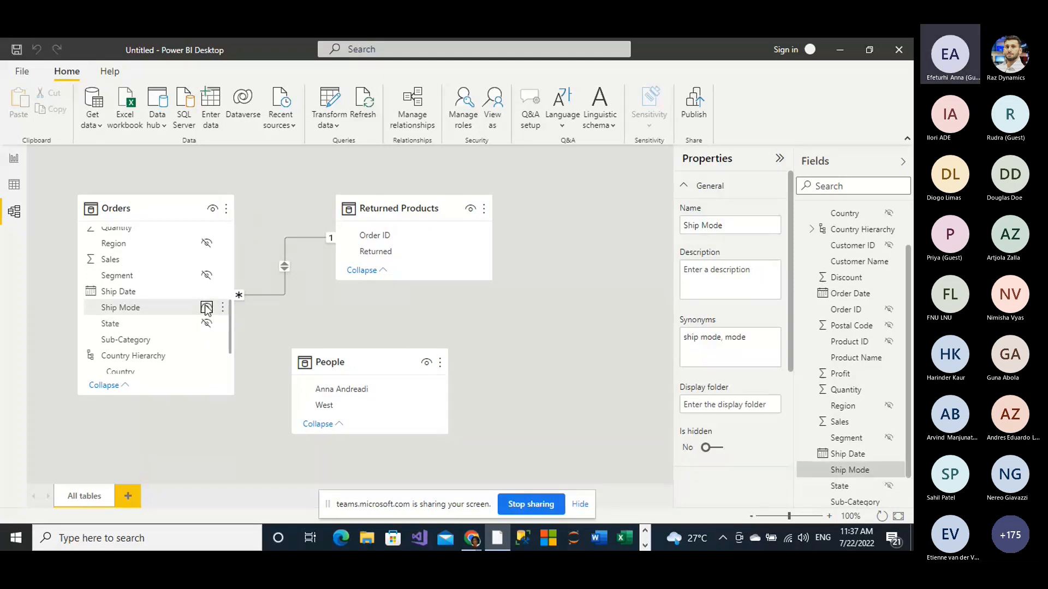
{"action": "left_click", "coordinate": [206, 306]}
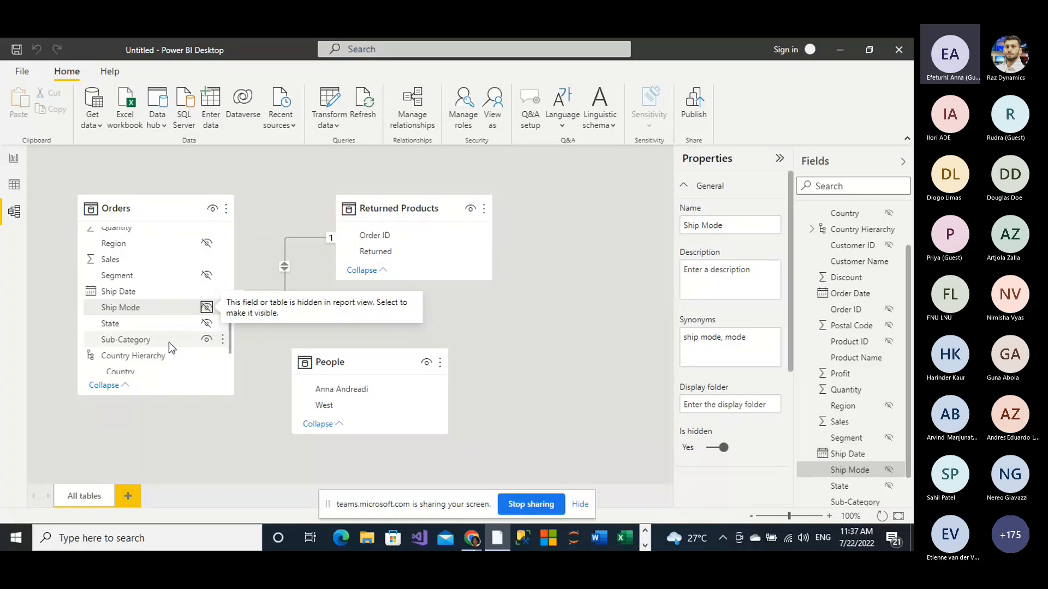
Step: Create a hierarchy from the Category field of the Orders table and hide the standalone Category field in report view
{"action": "scroll", "coordinate": [168, 342], "scroll_direction": "down", "scroll_amount": 1}
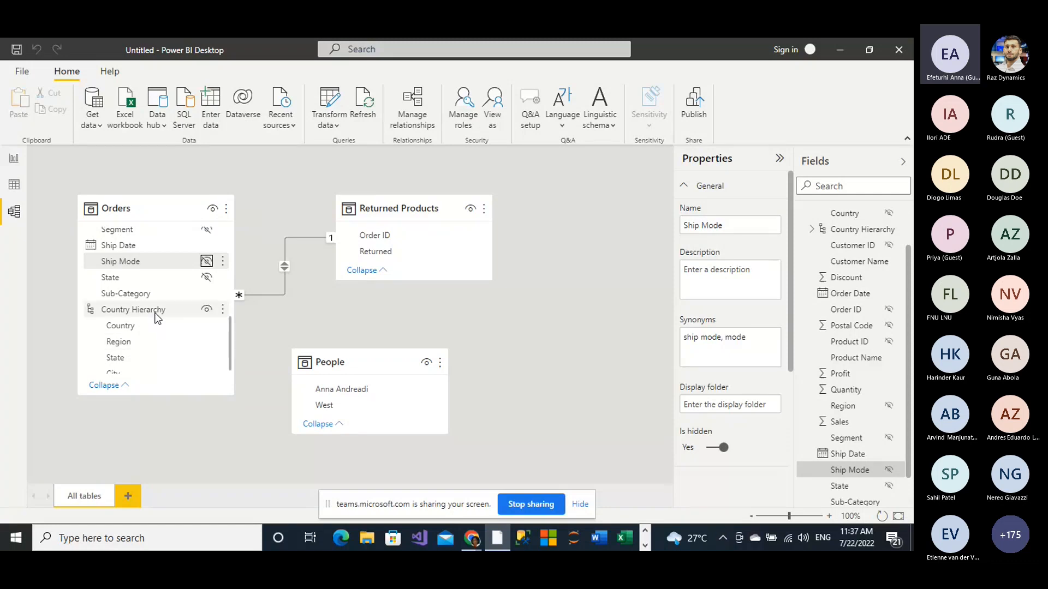
{"action": "scroll", "coordinate": [158, 318], "scroll_direction": "up", "scroll_amount": 1}
{"action": "scroll", "coordinate": [158, 318], "scroll_direction": "up", "scroll_amount": 3}
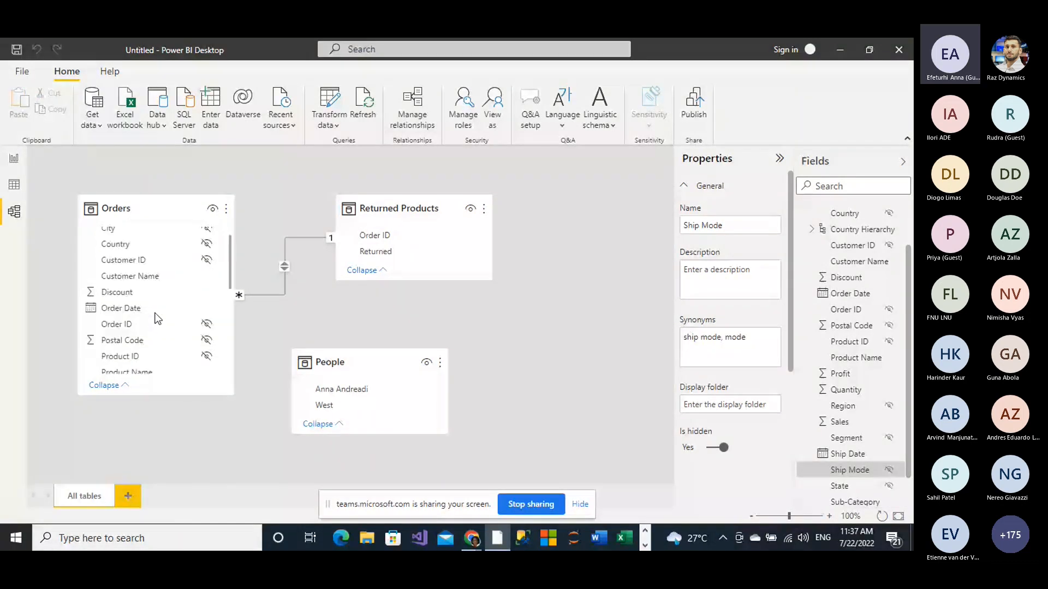
{"action": "scroll", "coordinate": [157, 317], "scroll_direction": "up", "scroll_amount": 1}
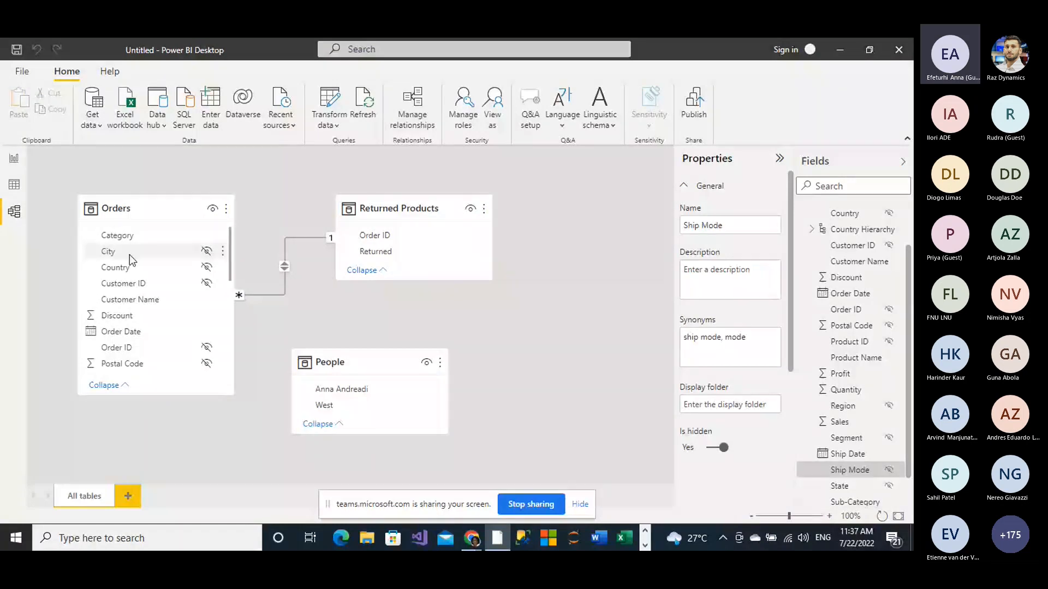
{"action": "left_click", "coordinate": [126, 240]}
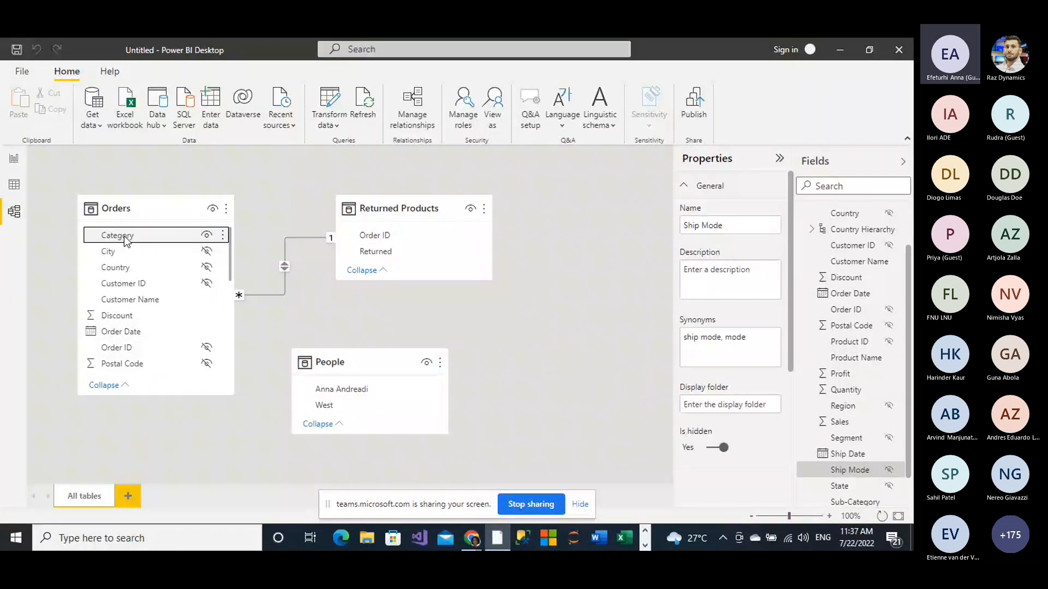
{"action": "right_click", "coordinate": [126, 241]}
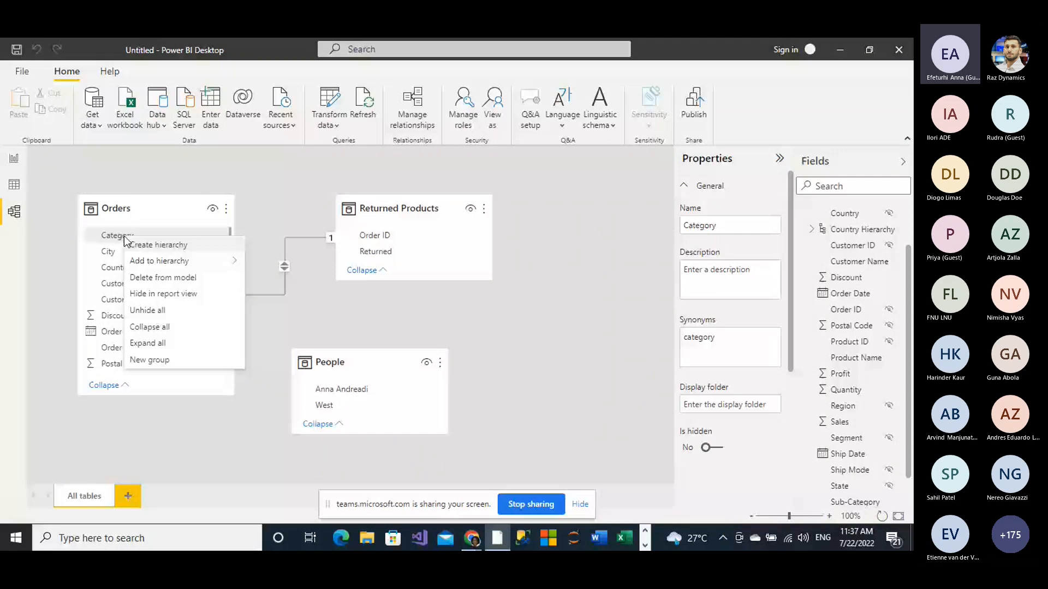
{"action": "left_click", "coordinate": [152, 246]}
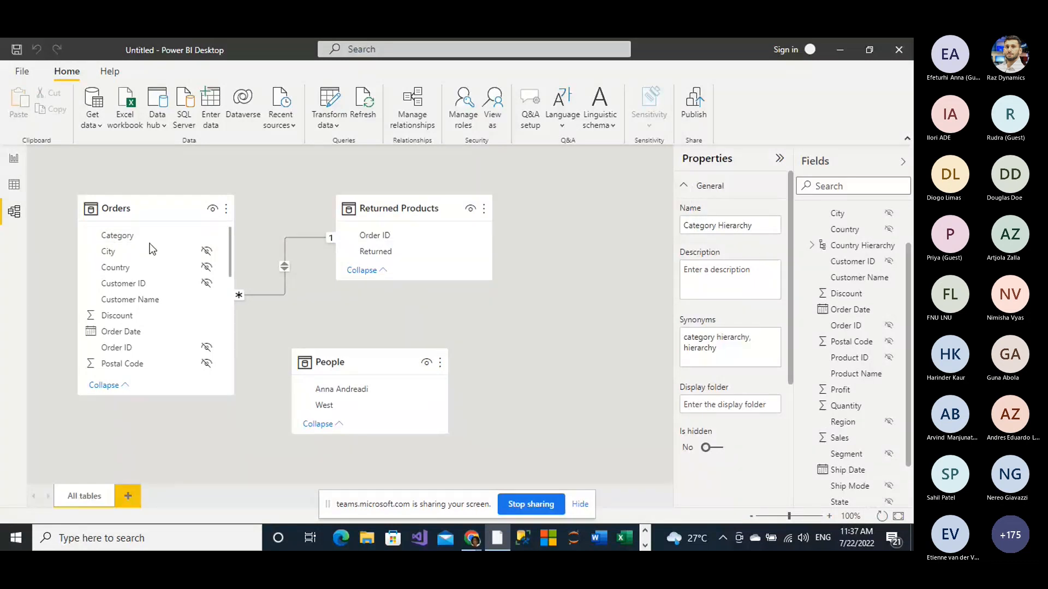
{"action": "left_click", "coordinate": [207, 237]}
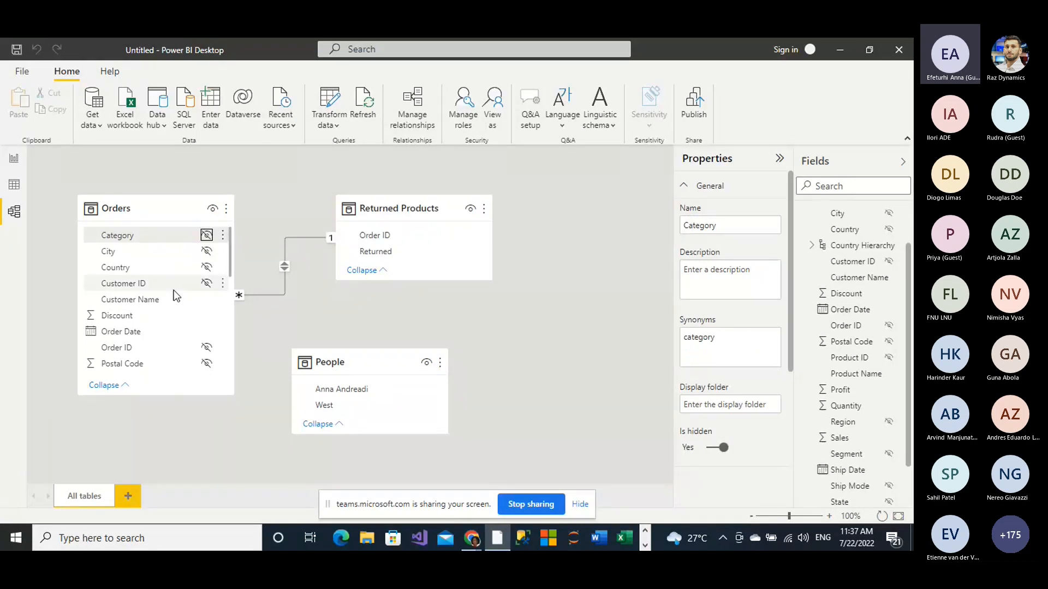
Step: Add the Sub-Category field of the Orders table to the Category Hierarchy and hide the standalone Sub-Category field in report view
{"action": "scroll", "coordinate": [175, 295], "scroll_direction": "down", "scroll_amount": 3}
{"action": "scroll", "coordinate": [175, 296], "scroll_direction": "down", "scroll_amount": 3}
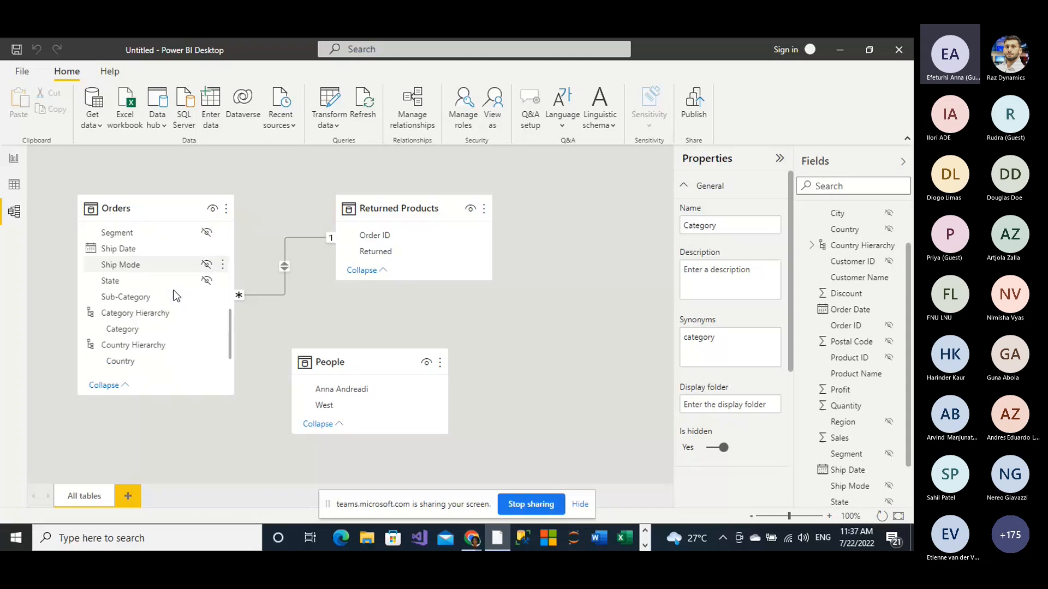
{"action": "scroll", "coordinate": [161, 297], "scroll_direction": "down", "scroll_amount": 1}
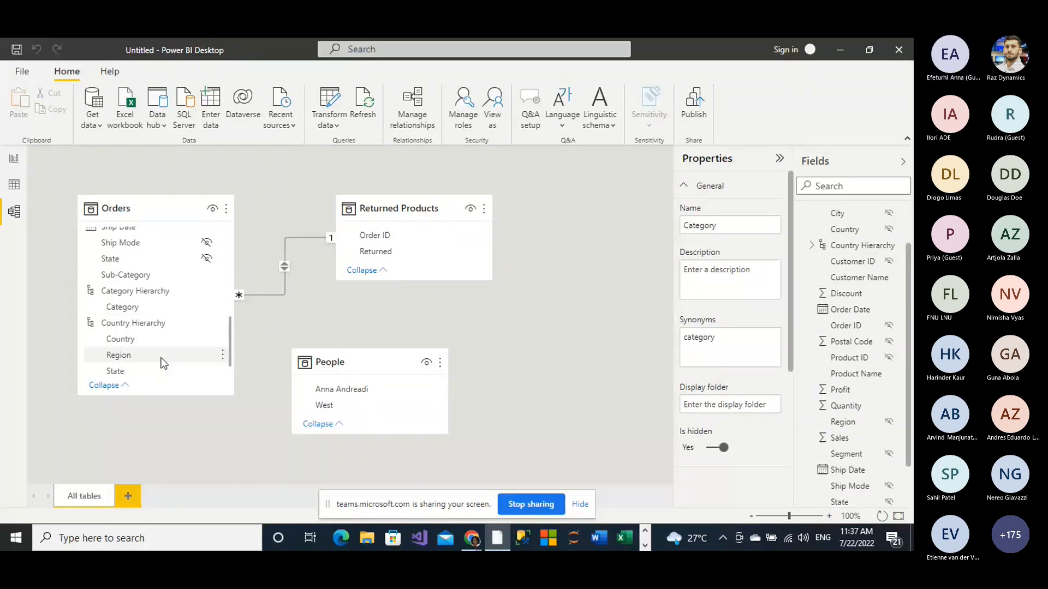
{"action": "scroll", "coordinate": [161, 361], "scroll_direction": "down", "scroll_amount": 1}
{"action": "scroll", "coordinate": [164, 362], "scroll_direction": "up", "scroll_amount": 3}
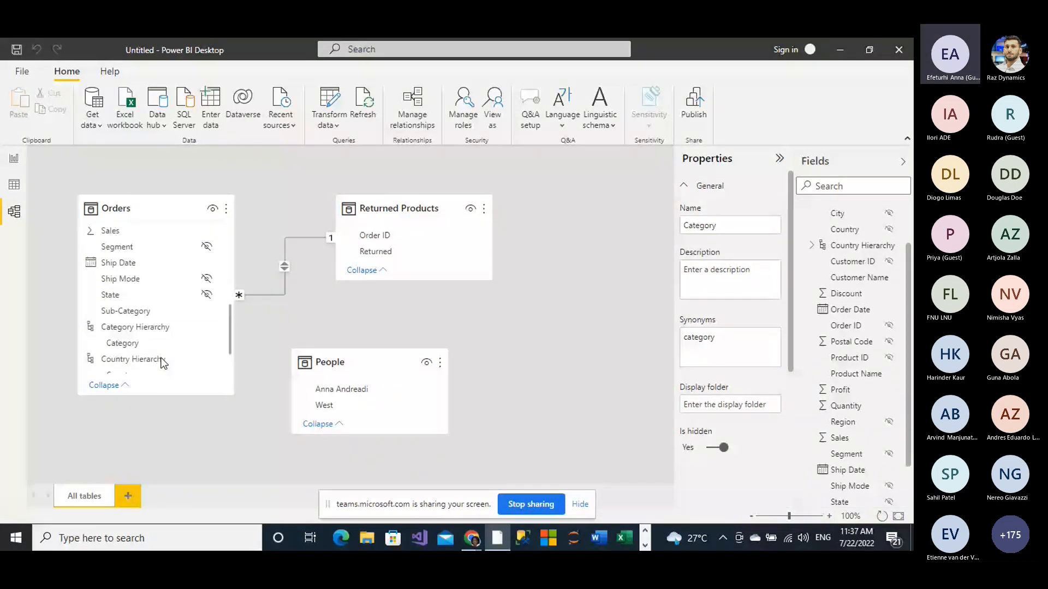
{"action": "scroll", "coordinate": [156, 350], "scroll_direction": "up", "scroll_amount": 1}
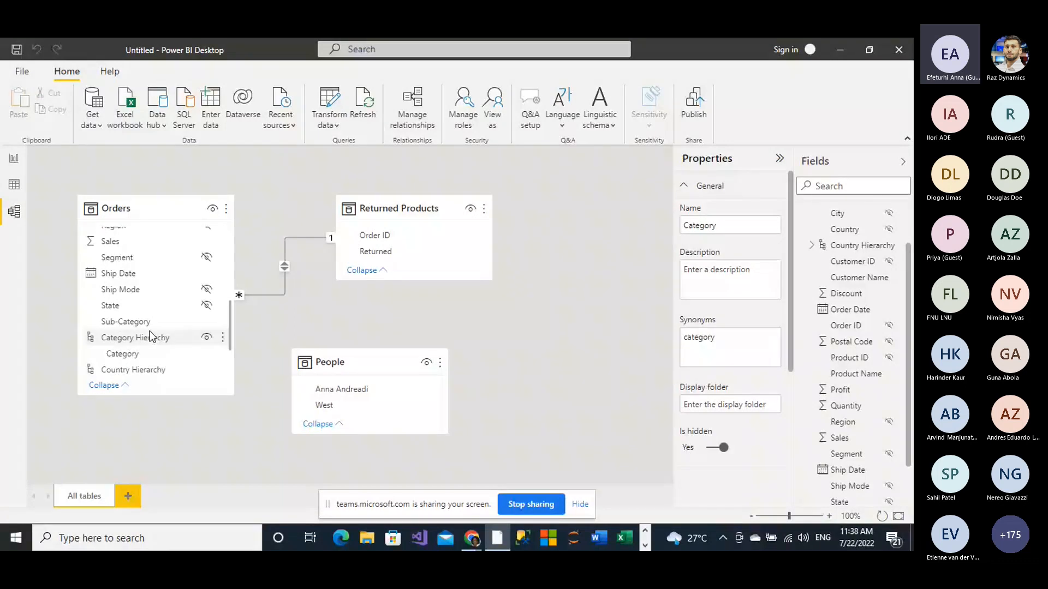
{"action": "right_click", "coordinate": [151, 321]}
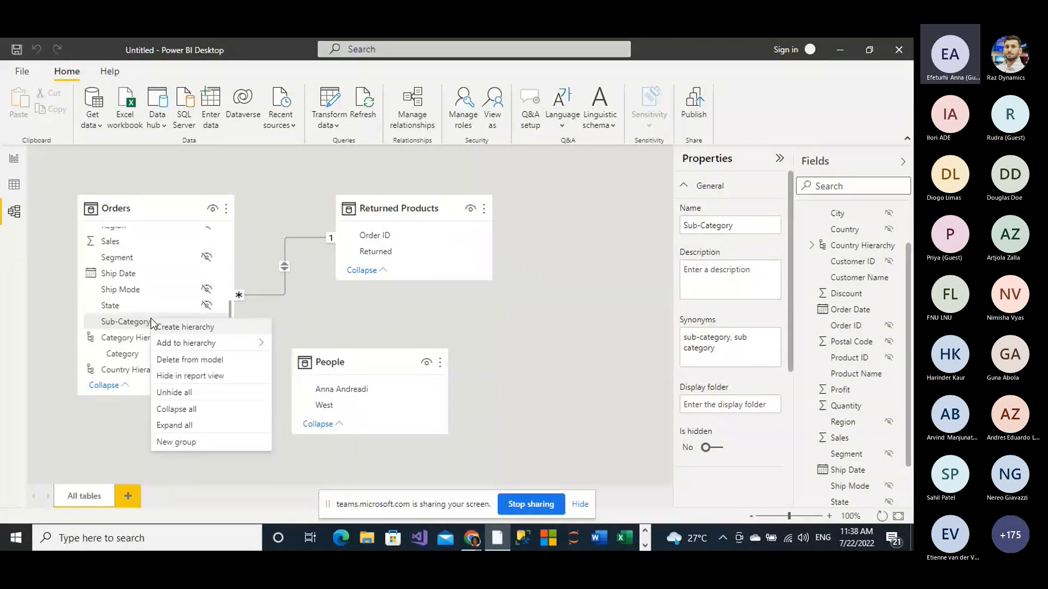
{"action": "mouse_move", "coordinate": [173, 345]}
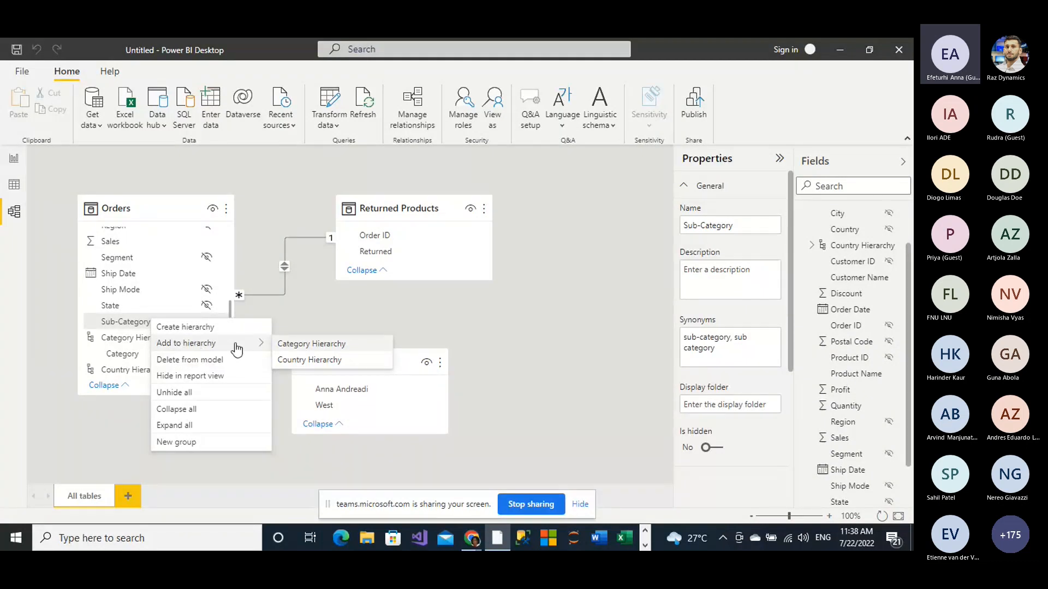
{"action": "left_click", "coordinate": [311, 345]}
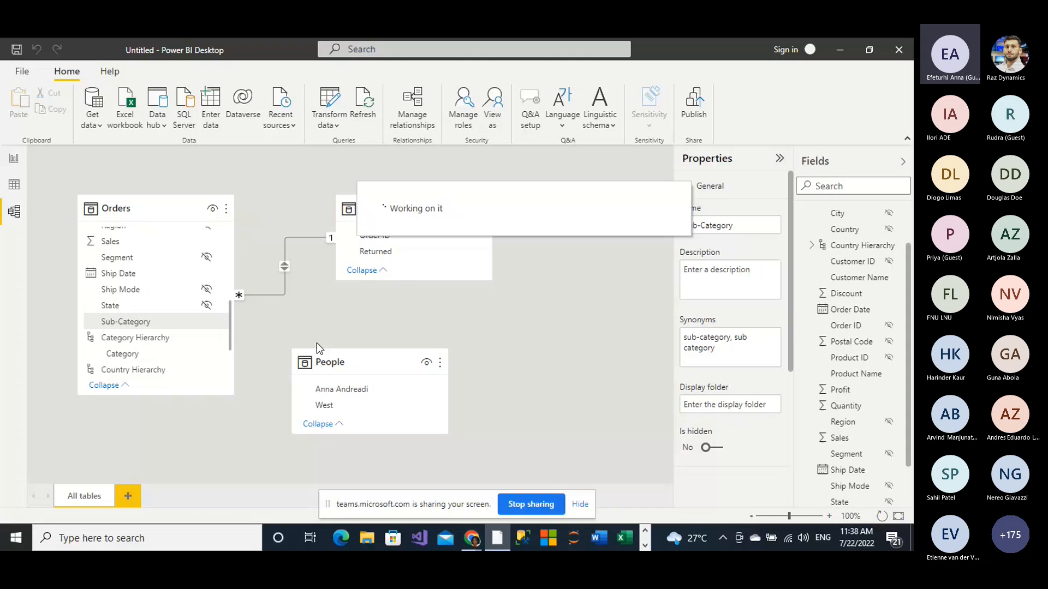
{"action": "left_click", "coordinate": [206, 323]}
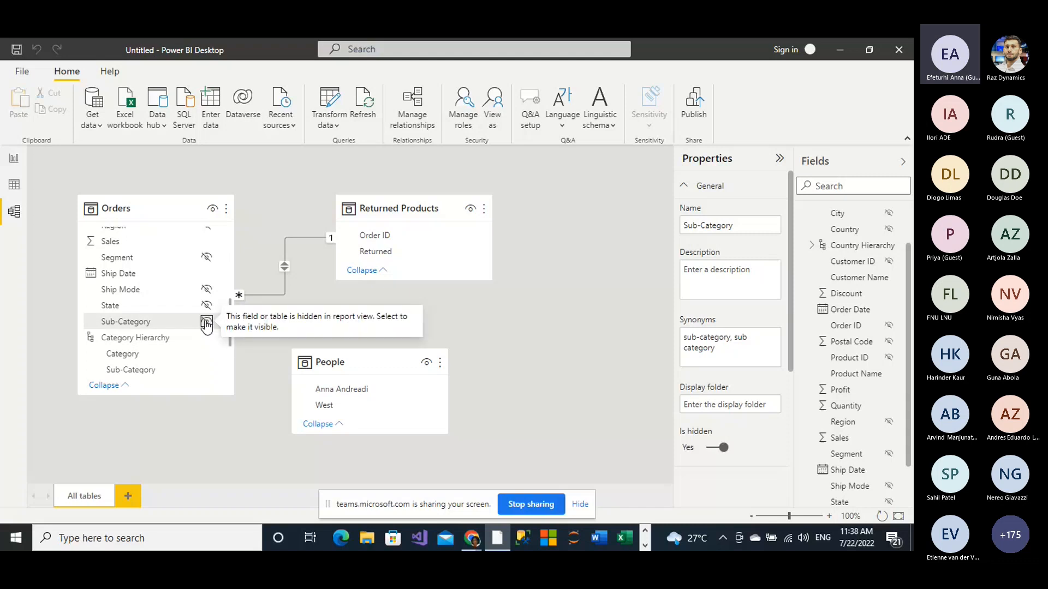
Step: Convert the Order ID matrix on the report page to a card and remove that visual from the page
{"action": "left_click", "coordinate": [14, 161]}
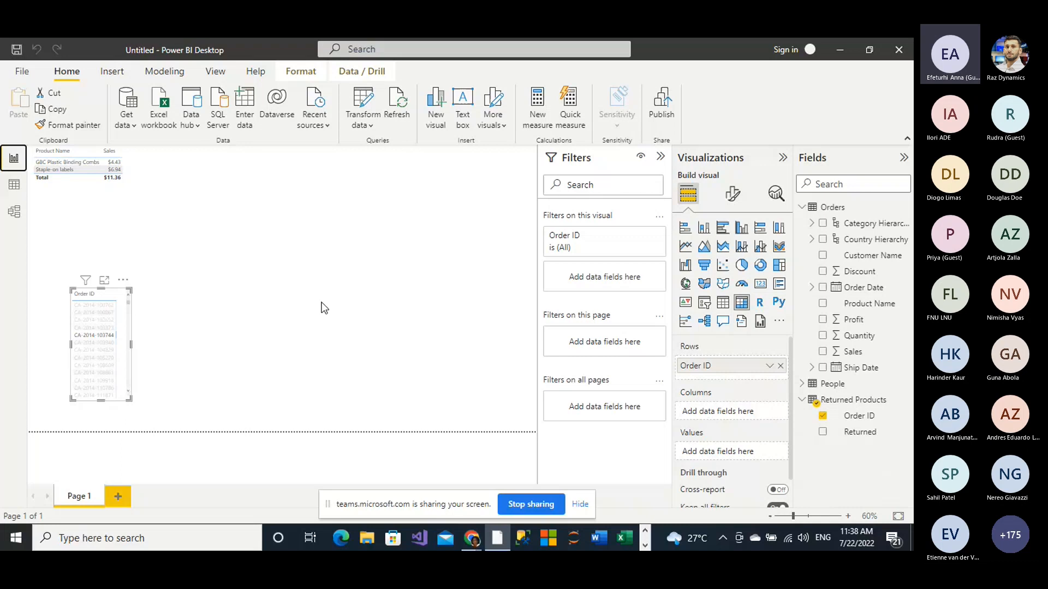
{"action": "left_click", "coordinate": [761, 285]}
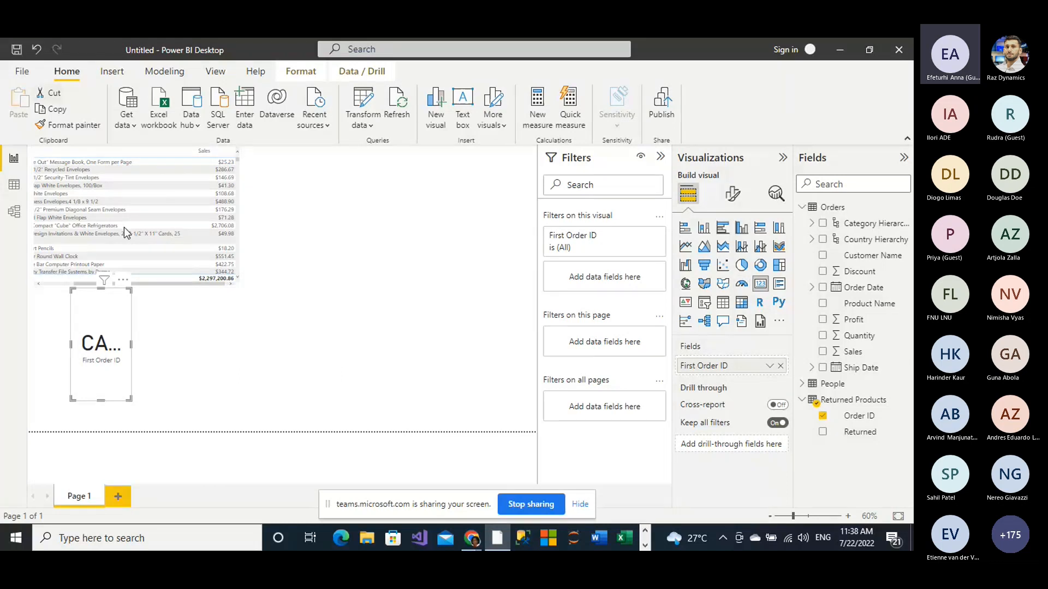
{"action": "left_click", "coordinate": [166, 345]}
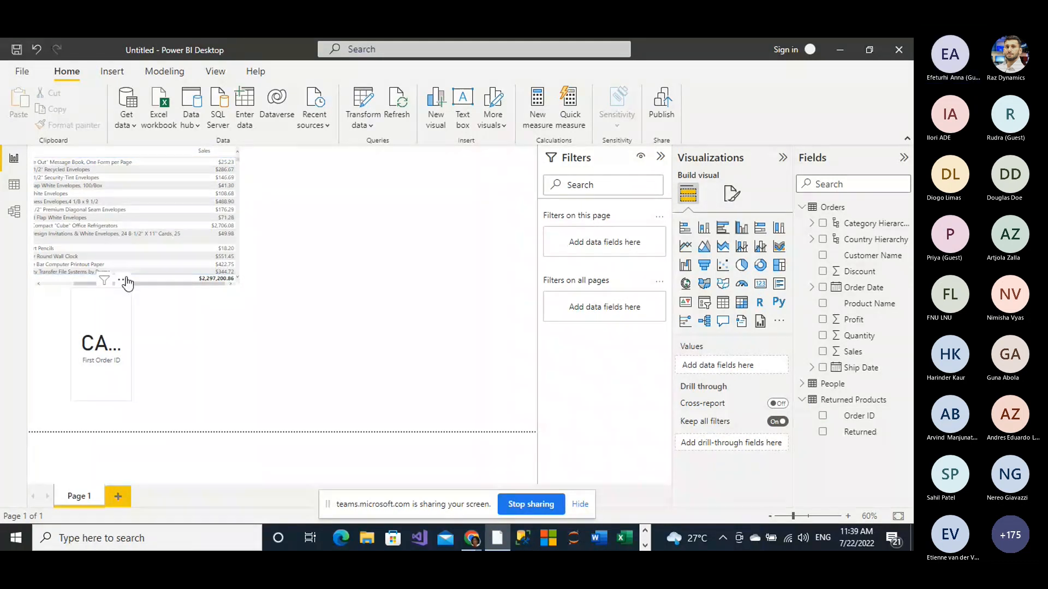
{"action": "left_click", "coordinate": [124, 281]}
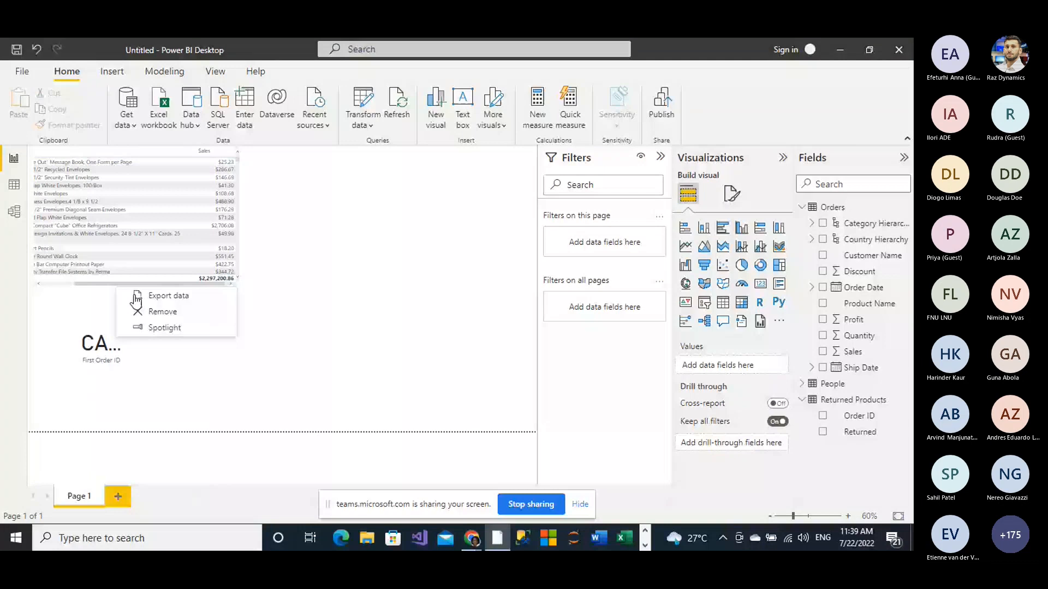
{"action": "left_click", "coordinate": [161, 313]}
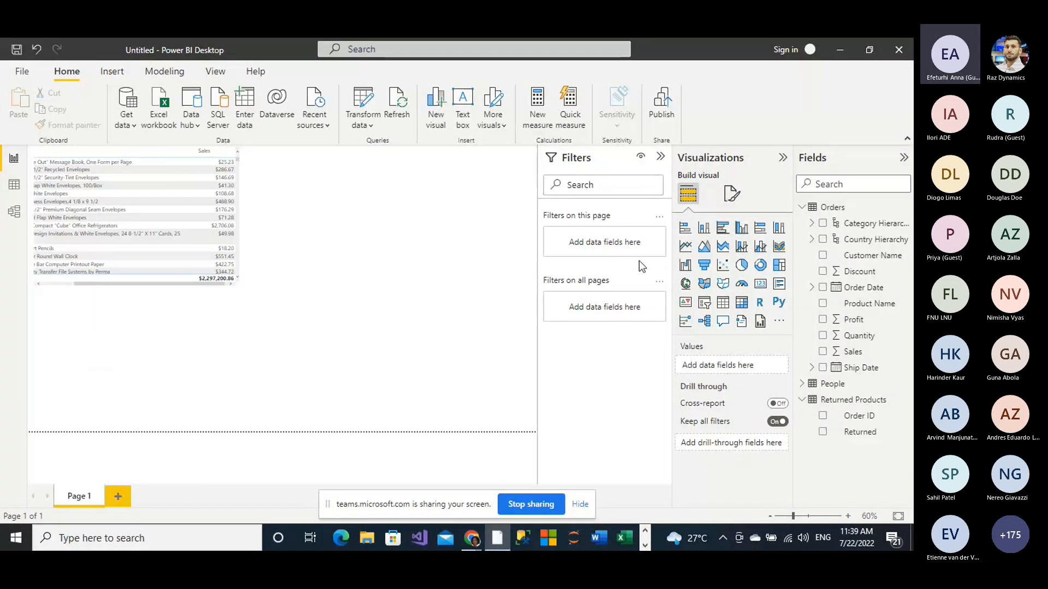
Step: Add a card visual showing Sales from the Orders table below the product sales table on the report page
{"action": "left_click", "coordinate": [762, 285]}
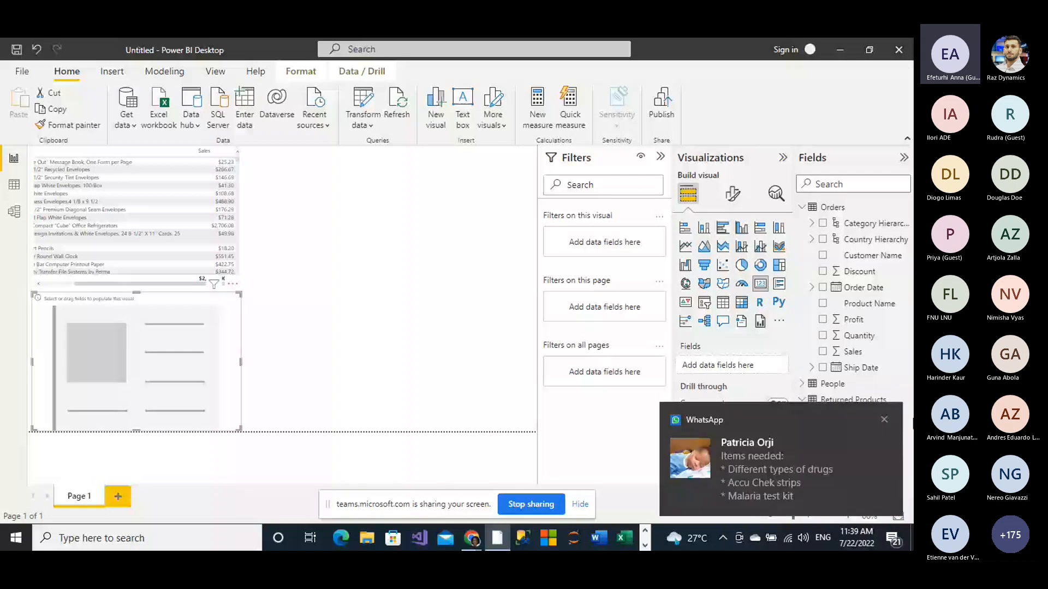
{"action": "left_click", "coordinate": [884, 421]}
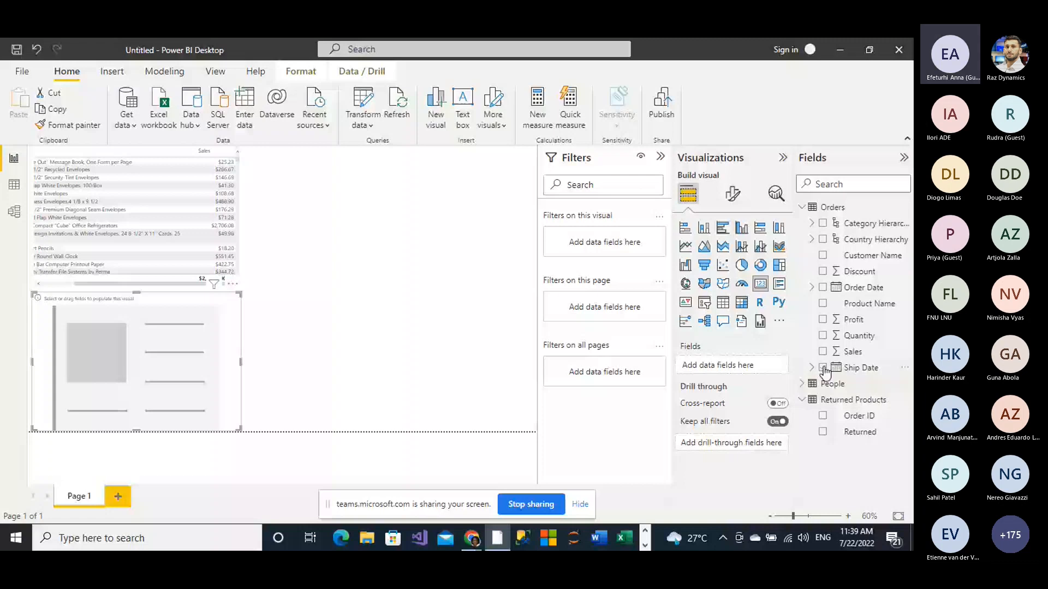
{"action": "left_click", "coordinate": [823, 352]}
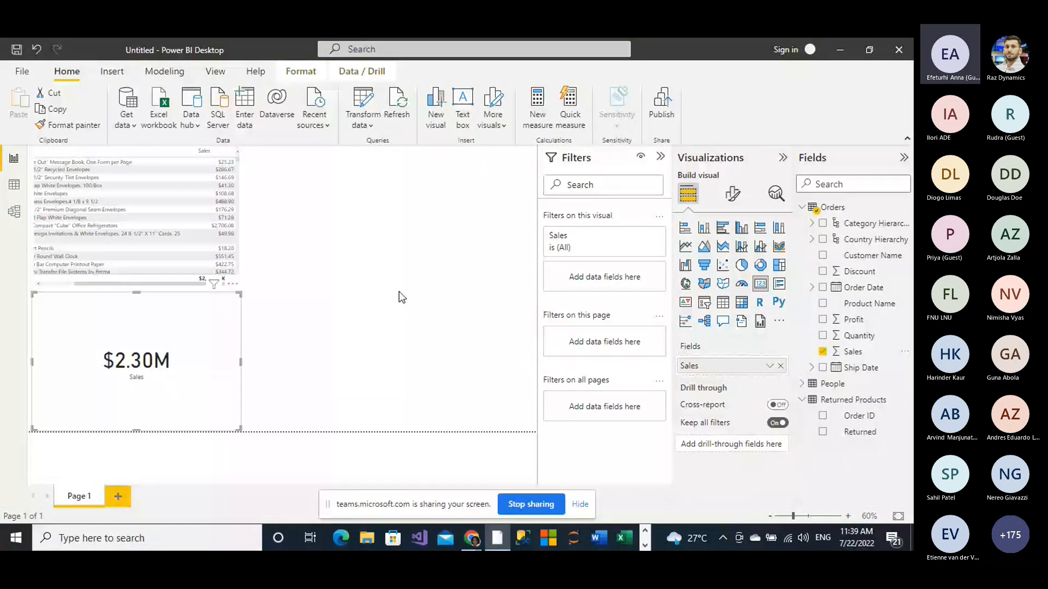
{"action": "left_click_drag", "start_coordinate": [853, 352], "coordinate": [399, 292]}
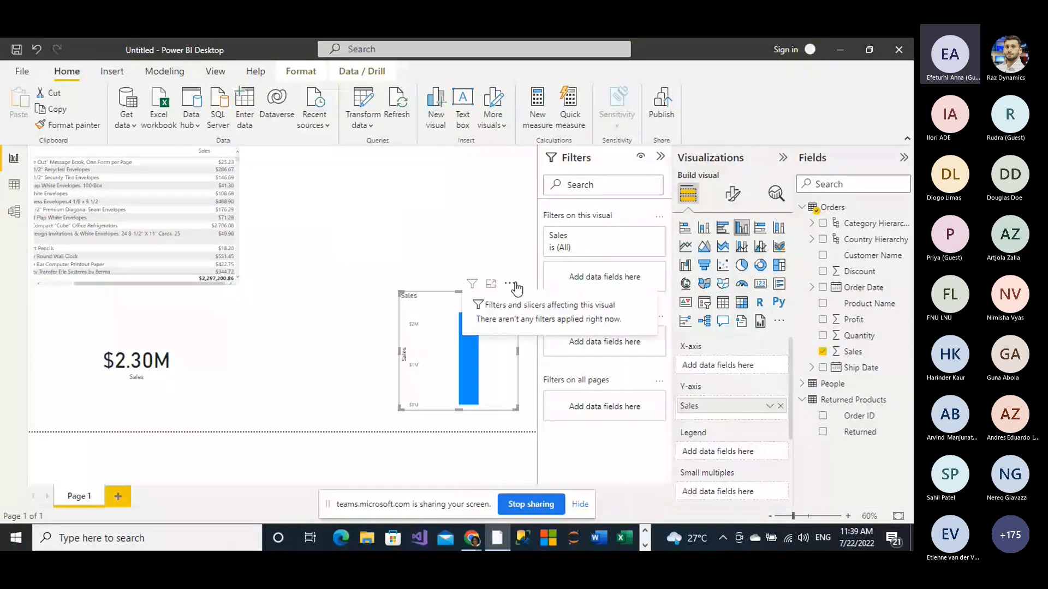
{"action": "left_click", "coordinate": [509, 284]}
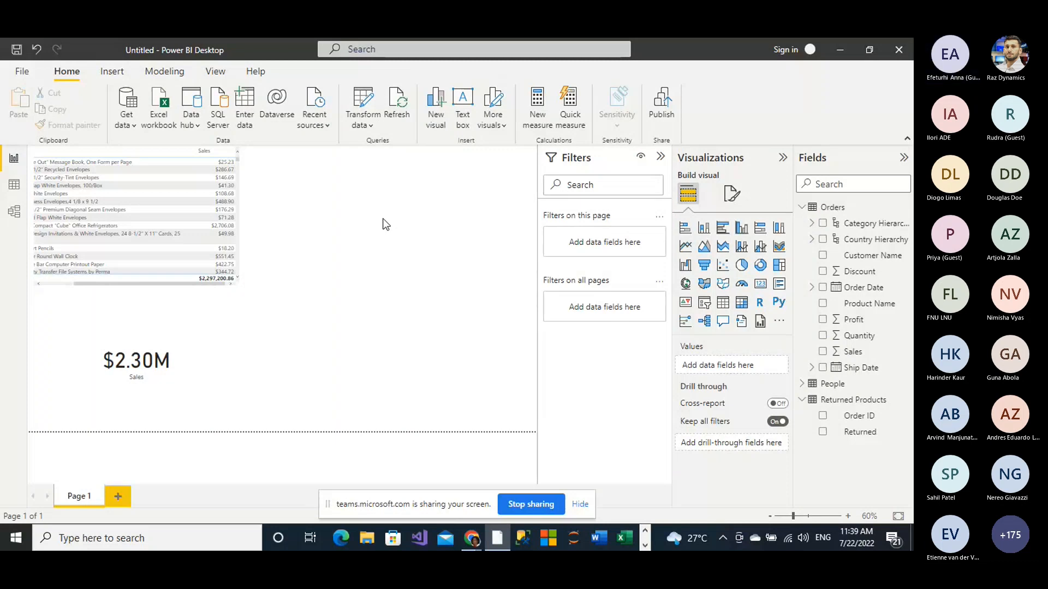
Step: Add a Q&A visual to the report page and ask it for "sum sale"
{"action": "left_click", "coordinate": [724, 323]}
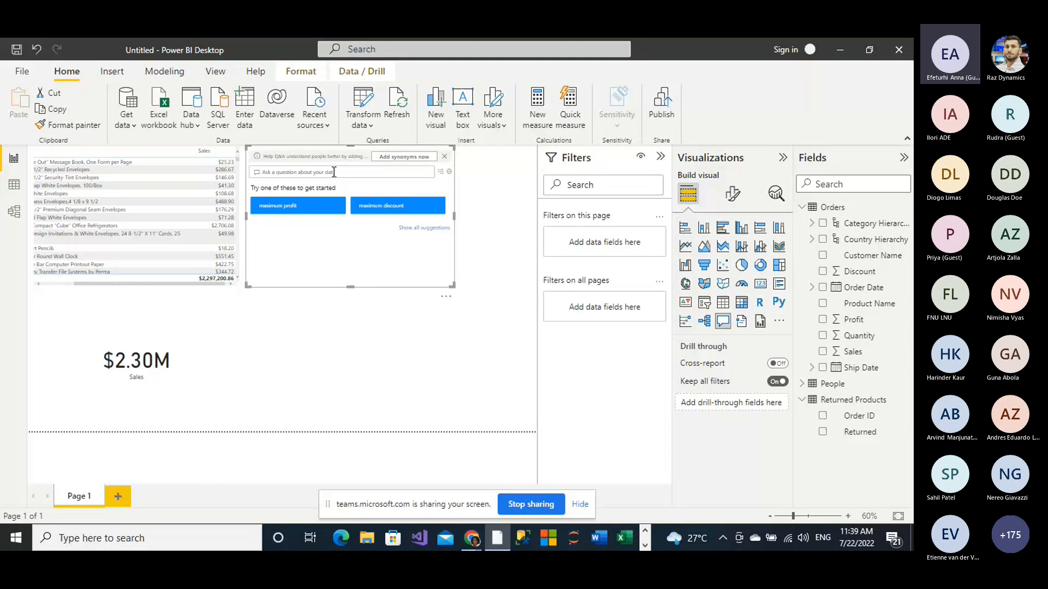
{"action": "type", "text": "sum"}
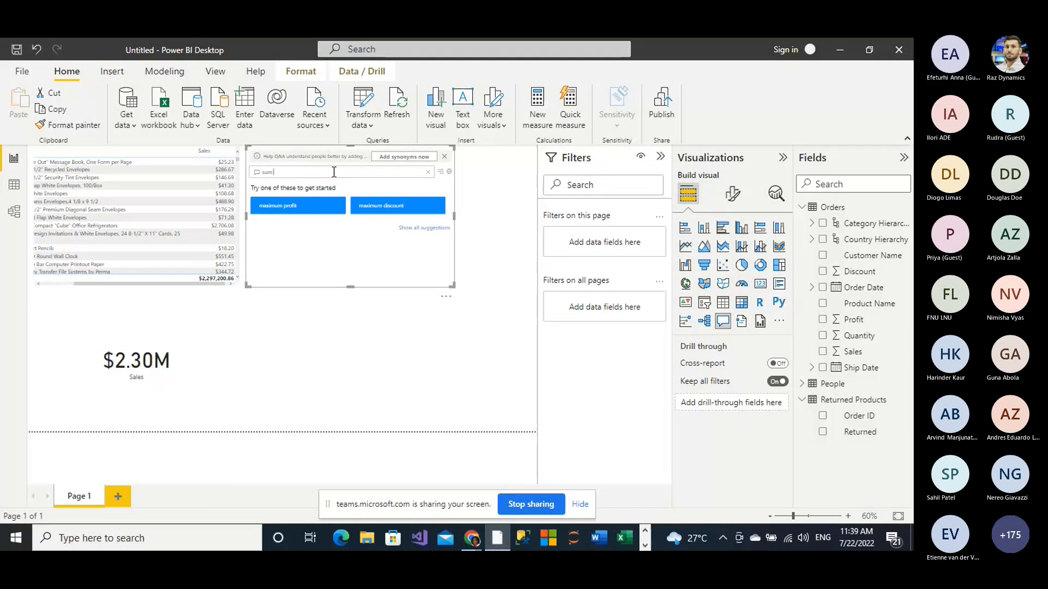
{"action": "type", "text": " s"}
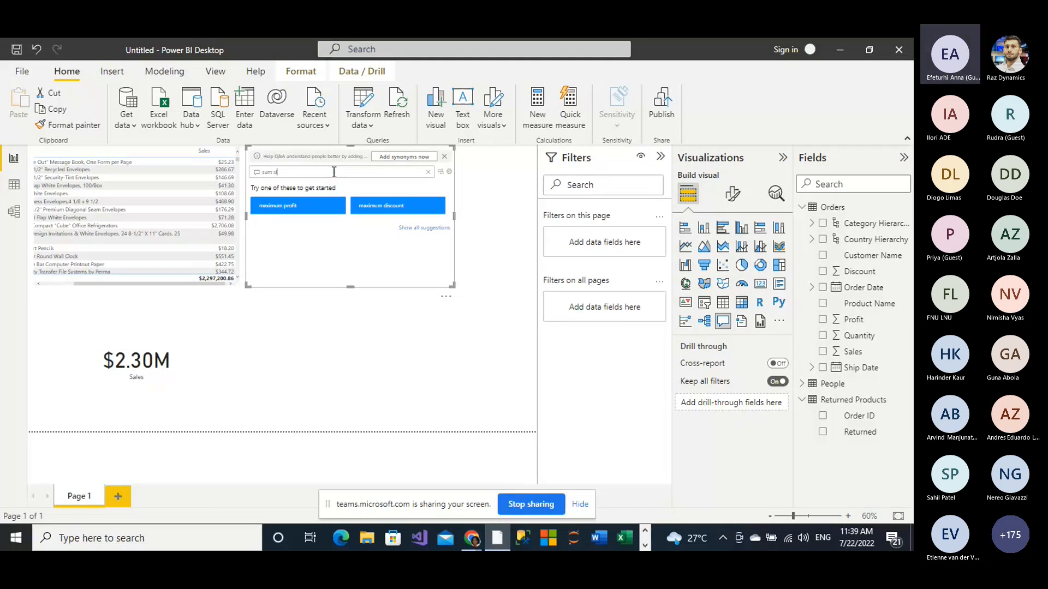
{"action": "type", "text": "la"}
{"action": "type", "text": "e"}
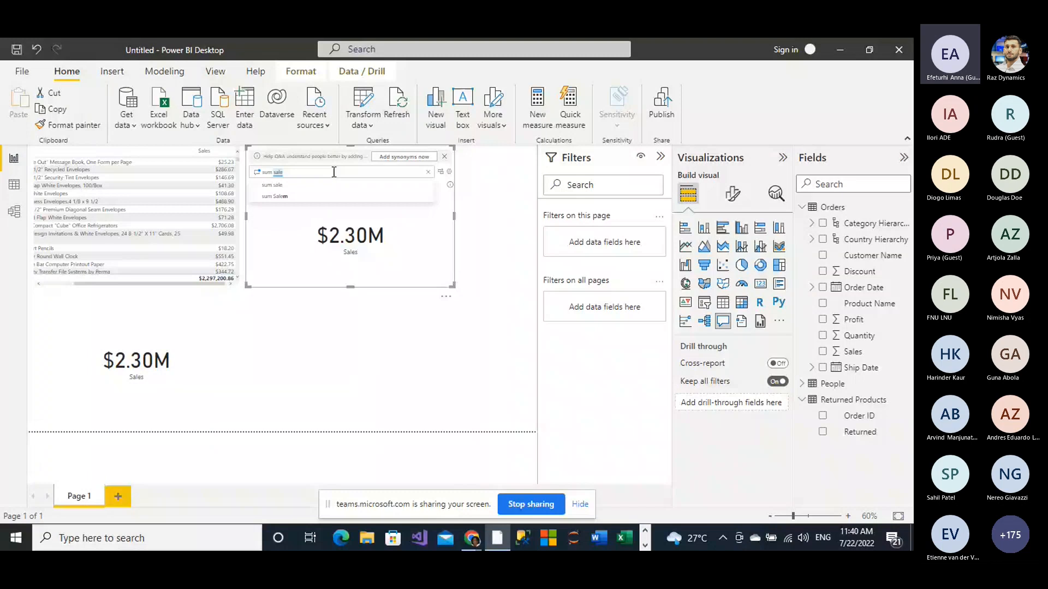
Step: Change the question in the Q&A visual to "sum trading" to test the Sales synonym
{"action": "left_click", "coordinate": [289, 171]}
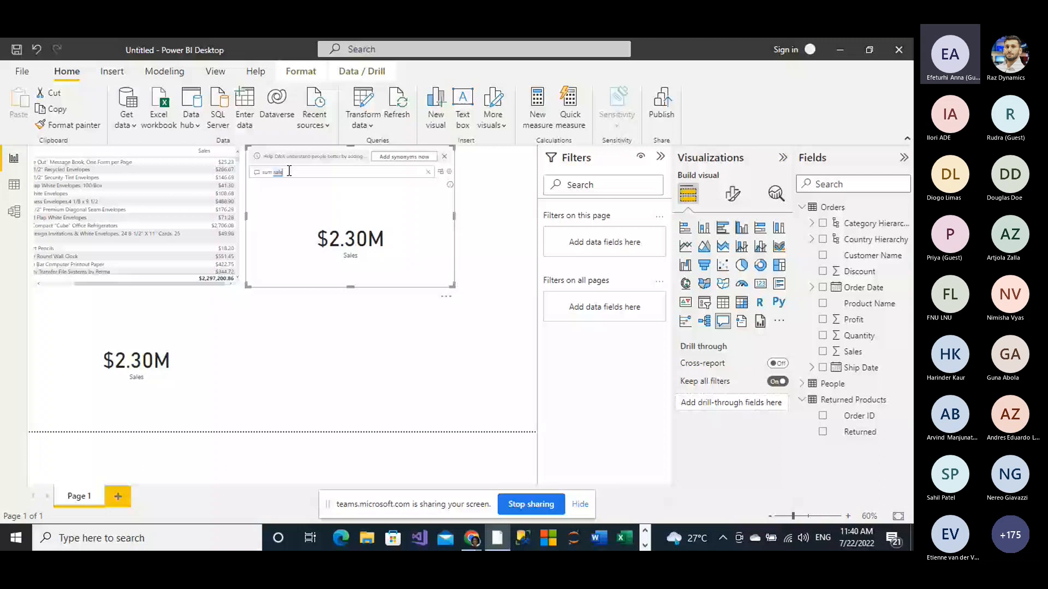
{"action": "type", "text": "s"}
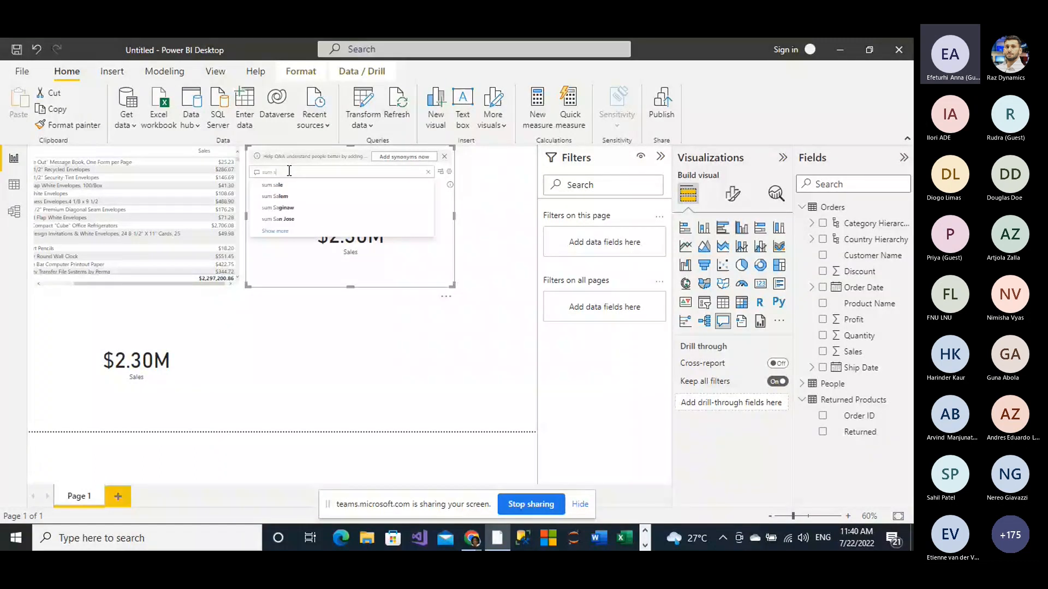
{"action": "key", "text": "BackSpace"}
{"action": "type", "text": "trad"}
{"action": "key", "text": "Return"}
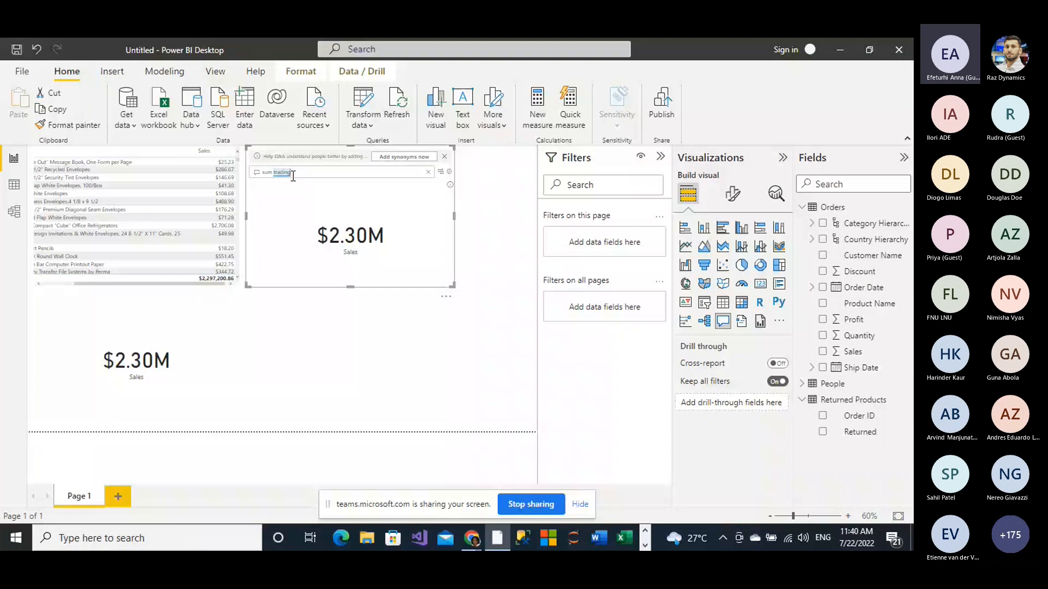
Step: Replace the question in the Q&A visual with "sum bargain"
{"action": "key", "text": "BackSpace"}
{"action": "key", "text": "BackSpace"}
{"action": "key", "text": "BackSpace"}
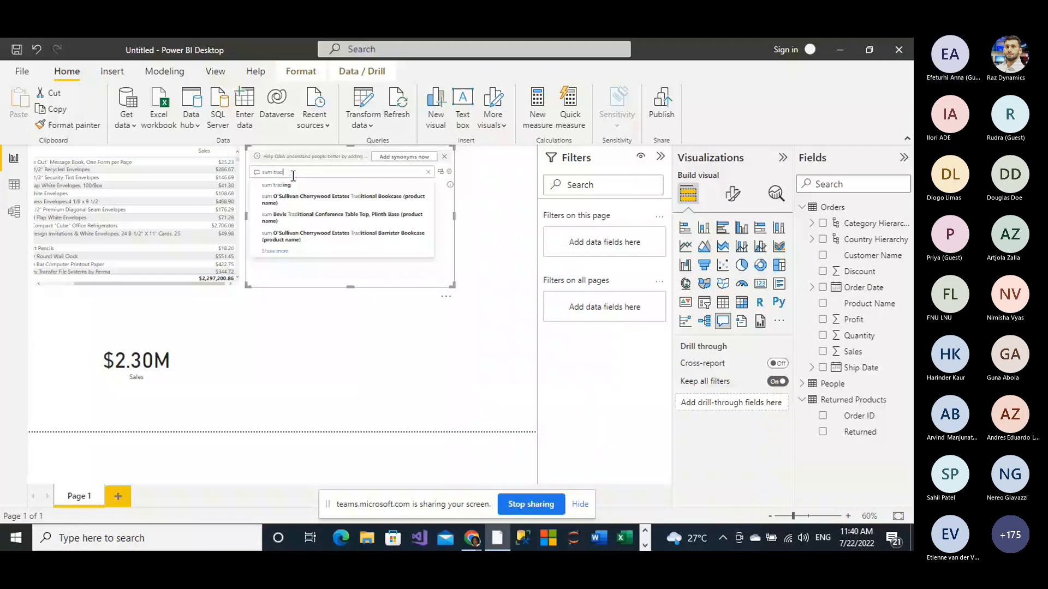
{"action": "key", "text": "BackSpace"}
{"action": "key", "text": "BackSpace"}
{"action": "key", "text": "BackSpace"}
{"action": "key", "text": "BackSpace"}
{"action": "type", "text": "bargai"}
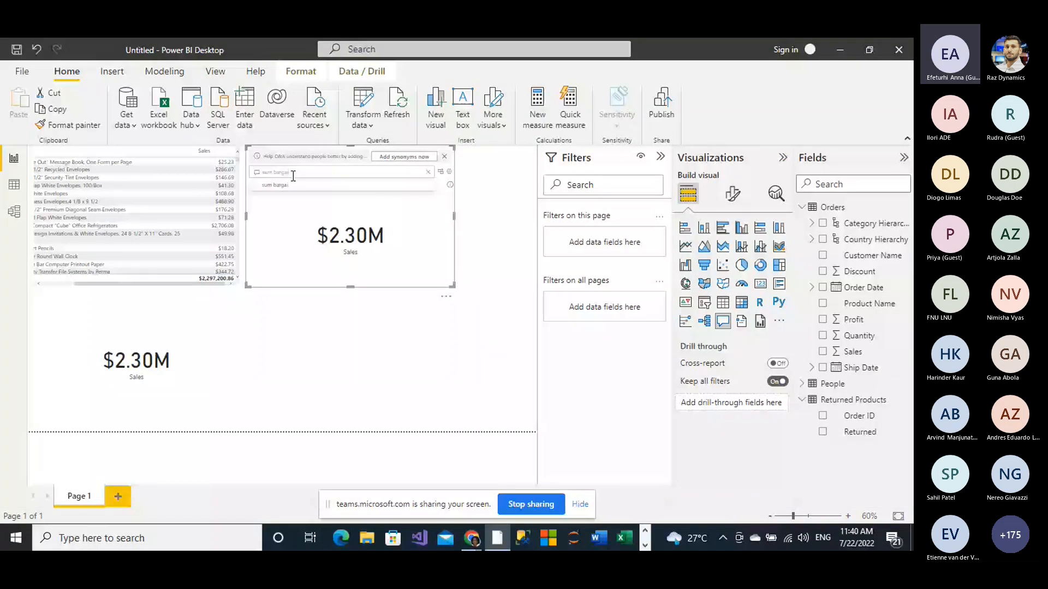
{"action": "type", "text": "n"}
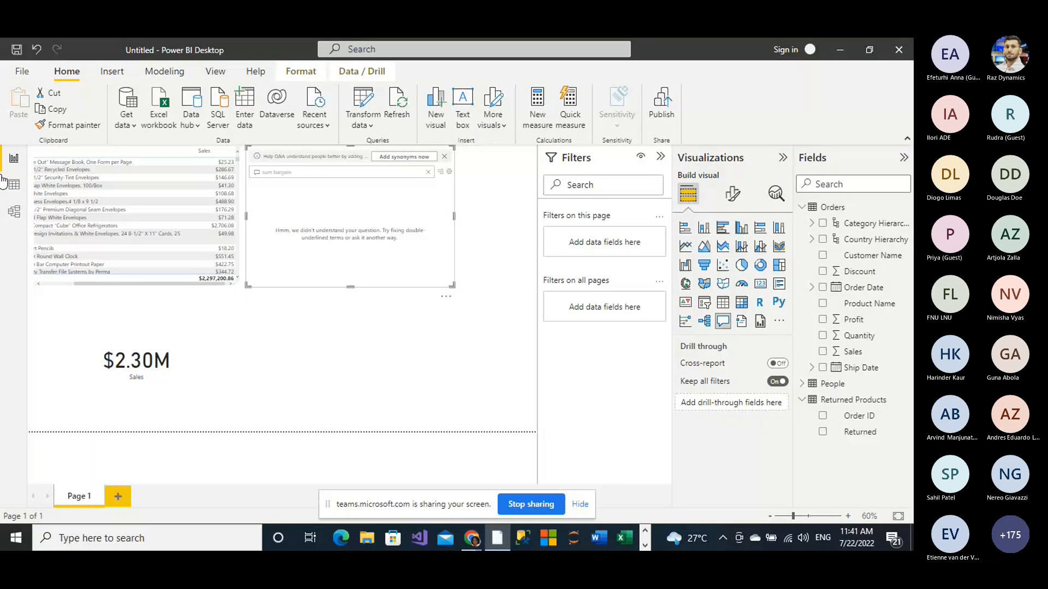
Step: Add "bargaining" to the synonyms of the Sales field of the Orders table in model view
{"action": "left_click", "coordinate": [14, 211]}
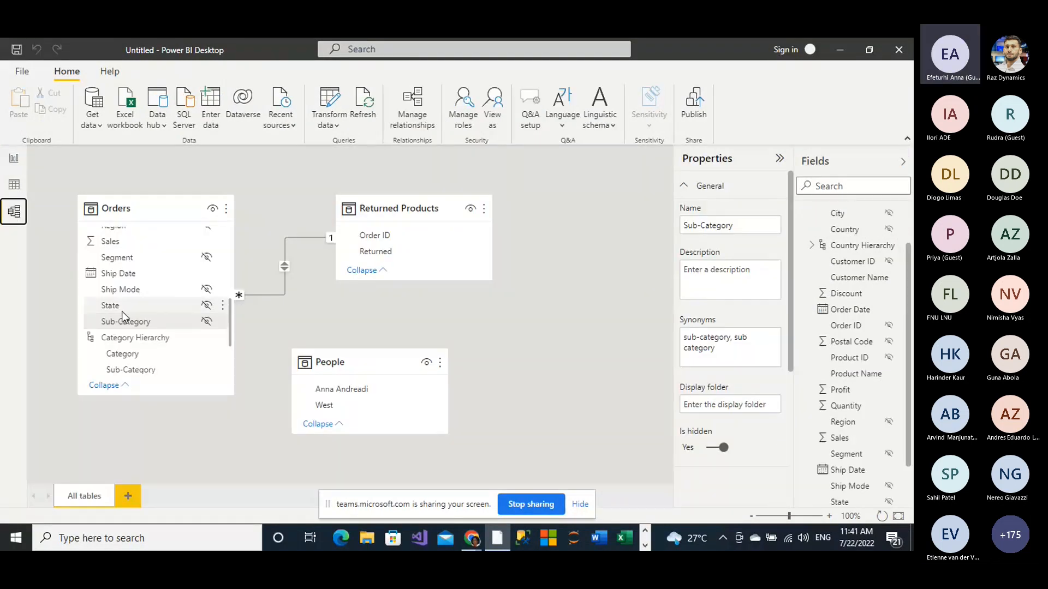
{"action": "left_click", "coordinate": [117, 243]}
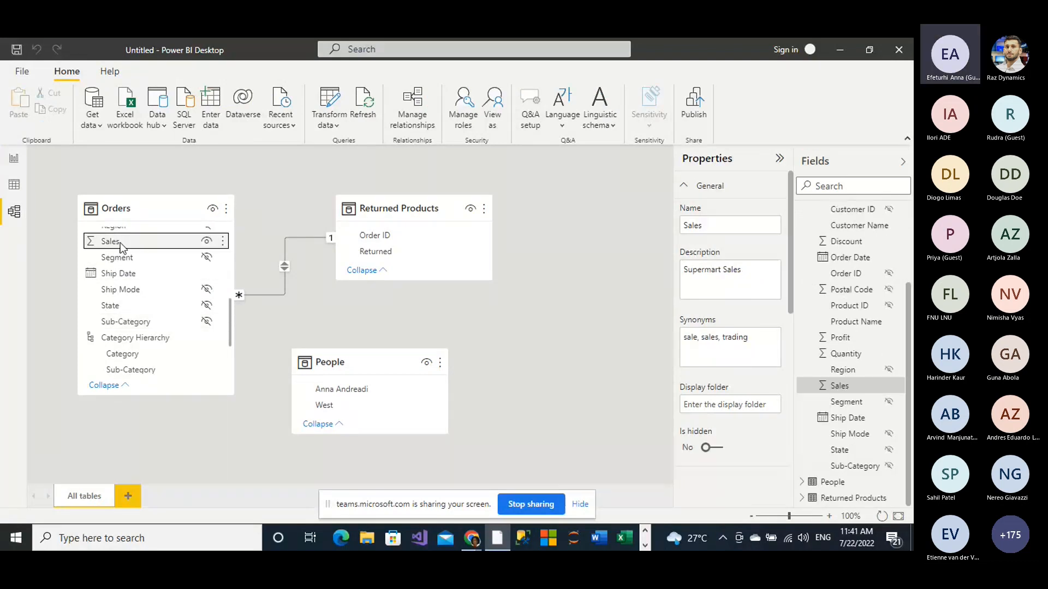
{"action": "left_click", "coordinate": [750, 342]}
{"action": "type", "text": "b"}
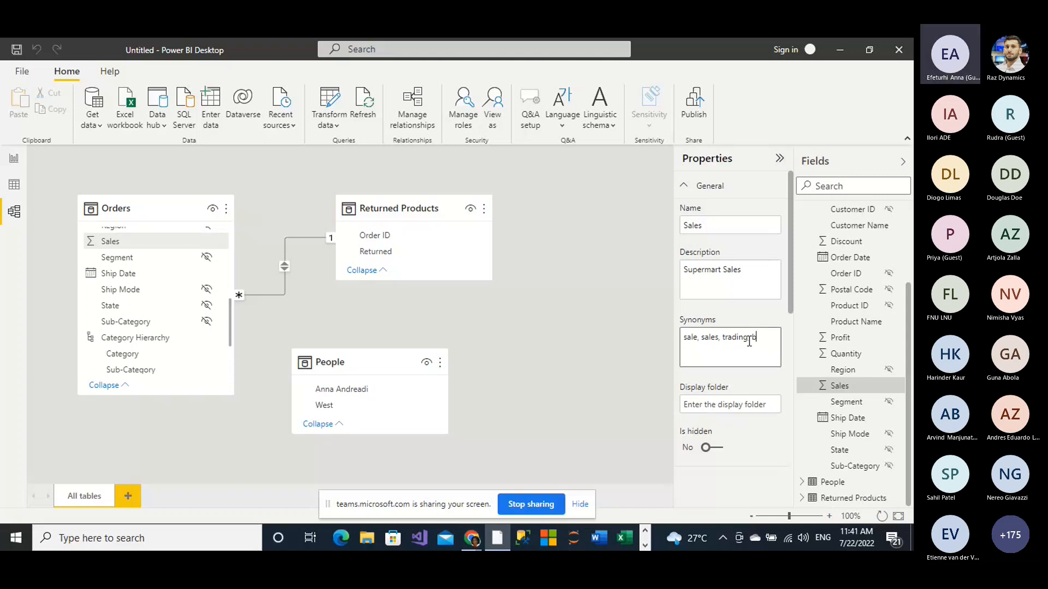
{"action": "type", "text": "argaining"}
{"action": "left_click", "coordinate": [616, 341]}
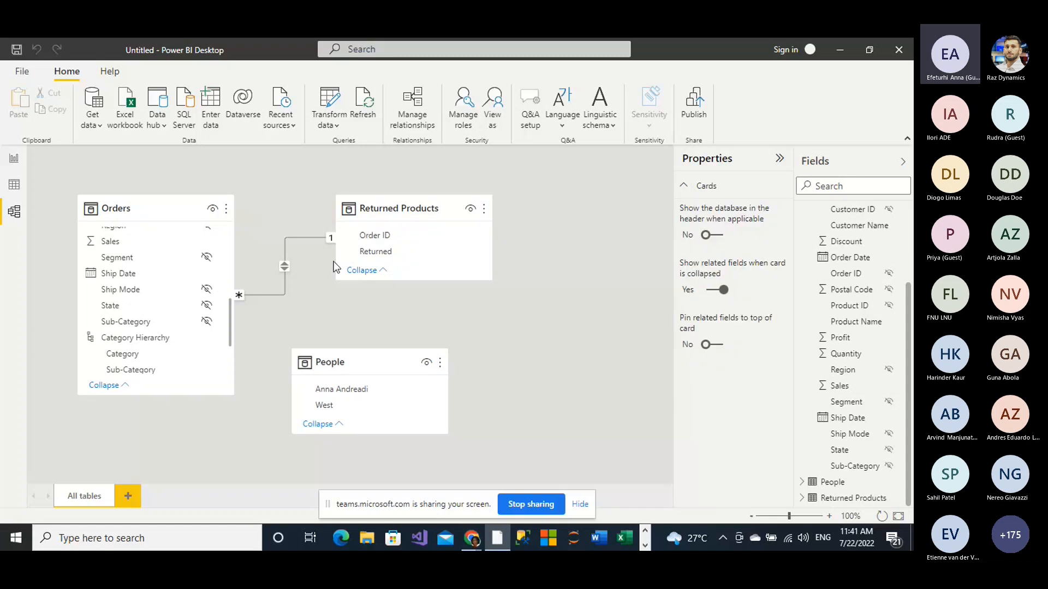
Step: Return to the report page and extend the Q&A visual's question to "sum bargaining"
{"action": "left_click", "coordinate": [15, 160]}
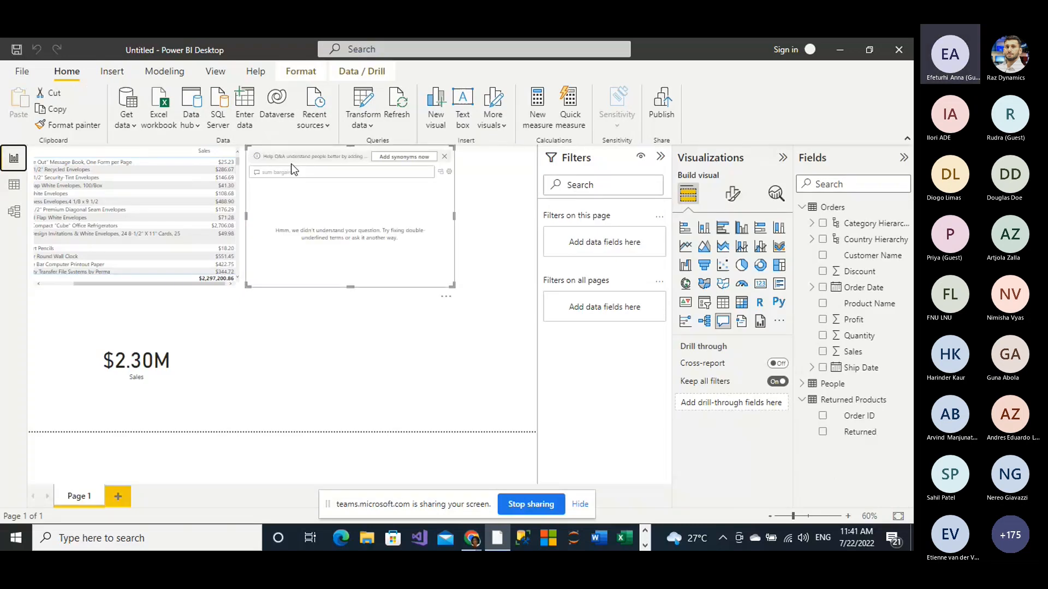
{"action": "left_click", "coordinate": [294, 172]}
{"action": "type", "text": "ing"}
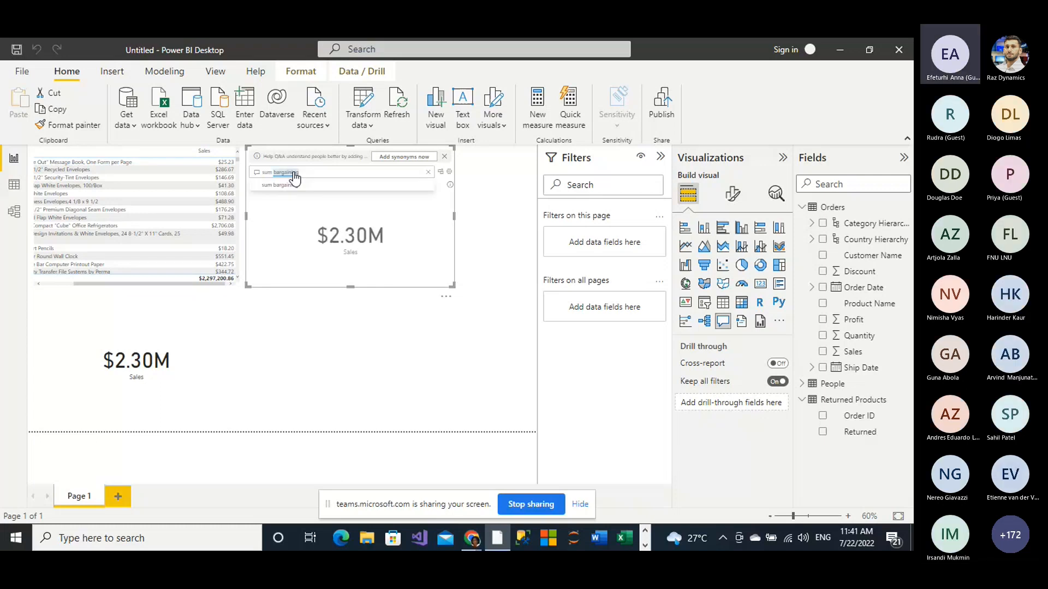
Step: Submit the Q&A question "sum bargaining" and add a second page to the report
{"action": "key", "text": "Return"}
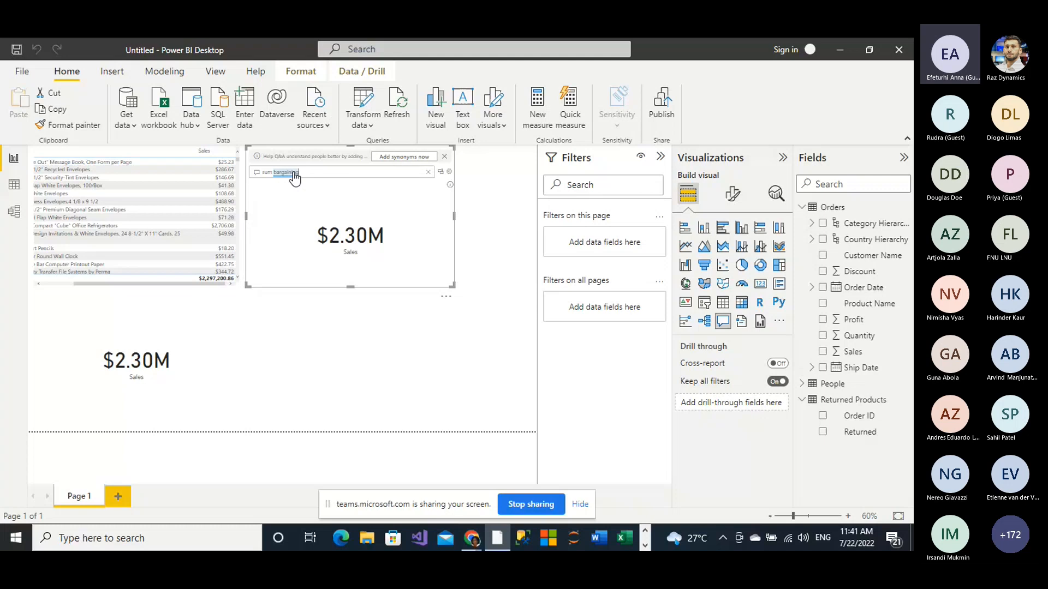
{"action": "left_click", "coordinate": [116, 500]}
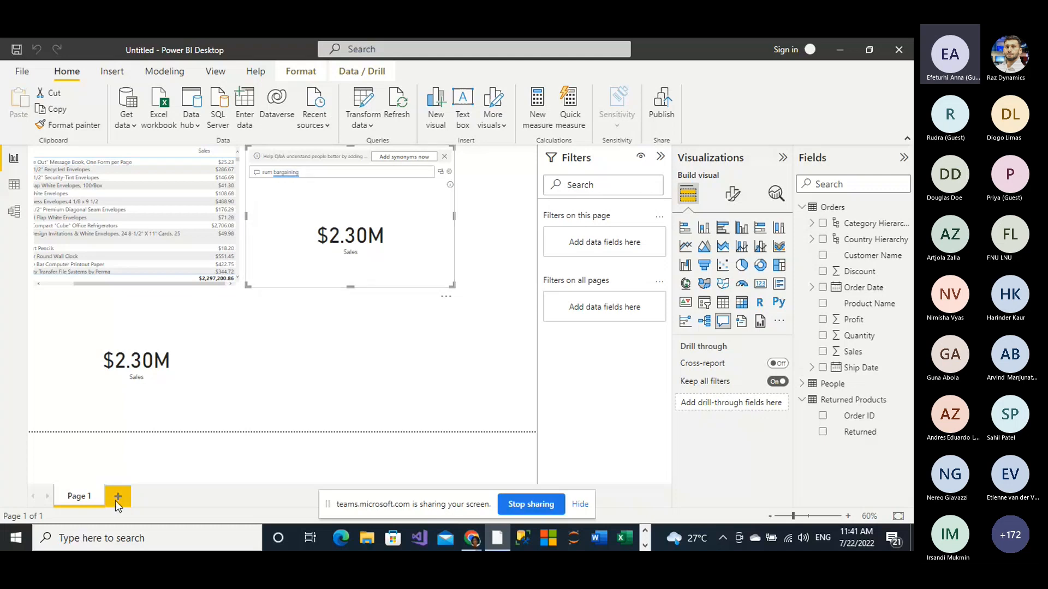
{"action": "left_click", "coordinate": [115, 500]}
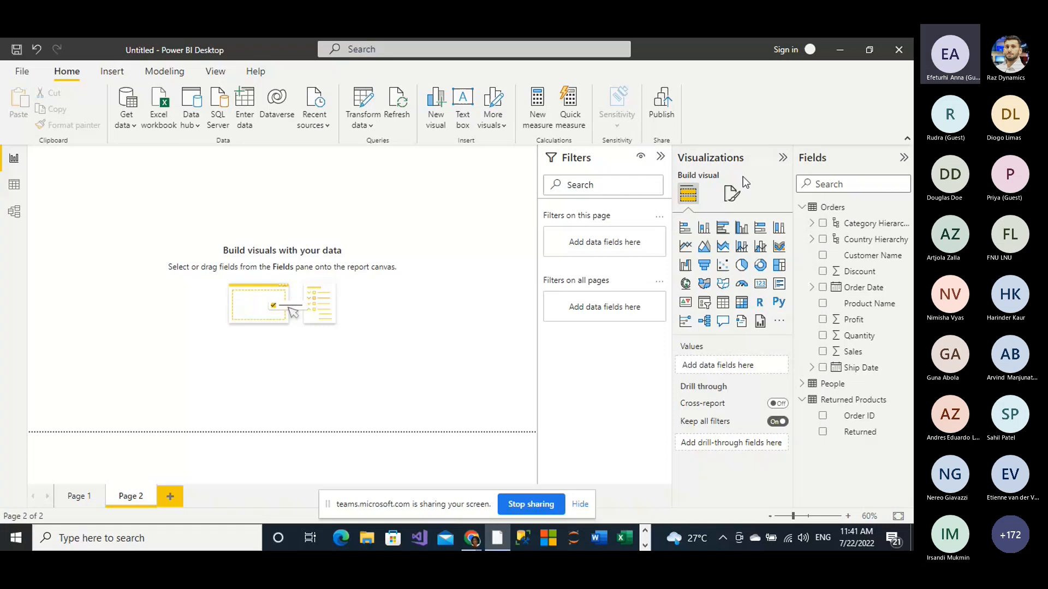
Step: Insert a clustered column chart on Page 2 with Country Hierarchy on the X-axis and Sales on the Y-axis
{"action": "left_click", "coordinate": [742, 230]}
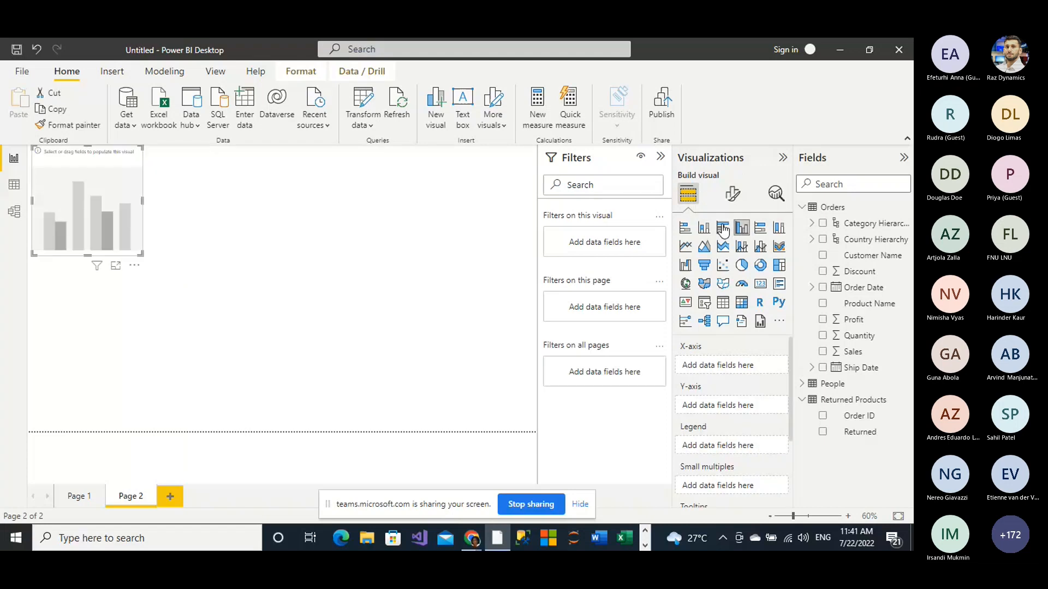
{"action": "left_click_drag", "start_coordinate": [873, 239], "coordinate": [827, 238]}
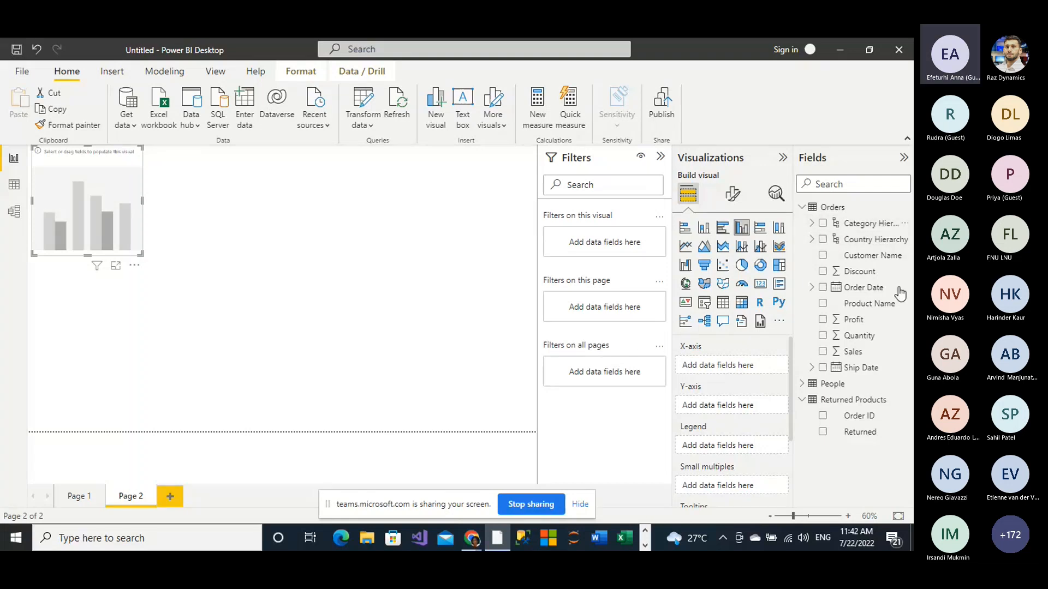
{"action": "left_click", "coordinate": [823, 240]}
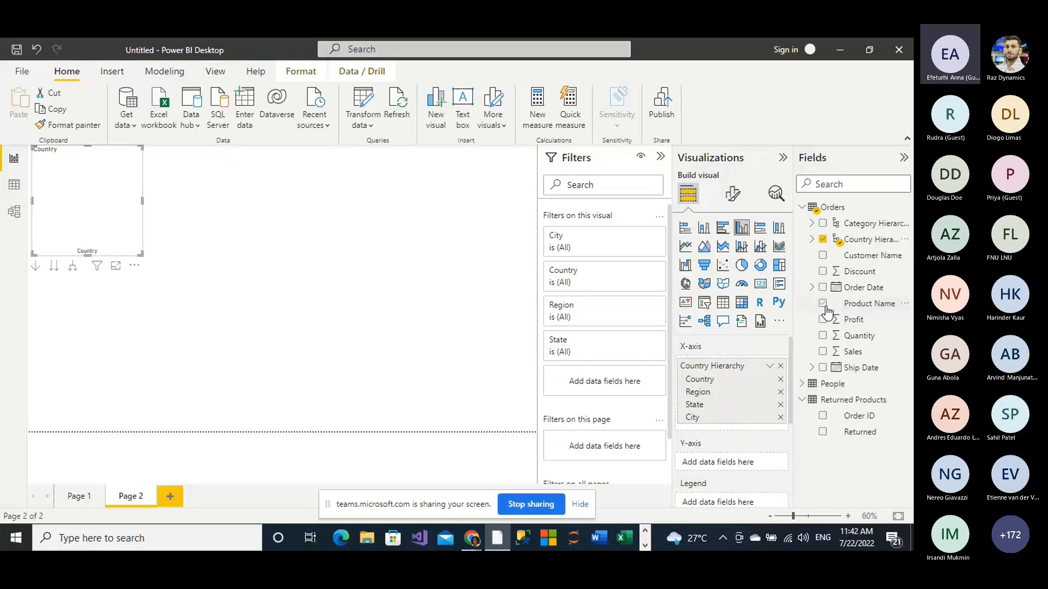
{"action": "left_click", "coordinate": [823, 353]}
{"action": "left_click", "coordinate": [127, 281]}
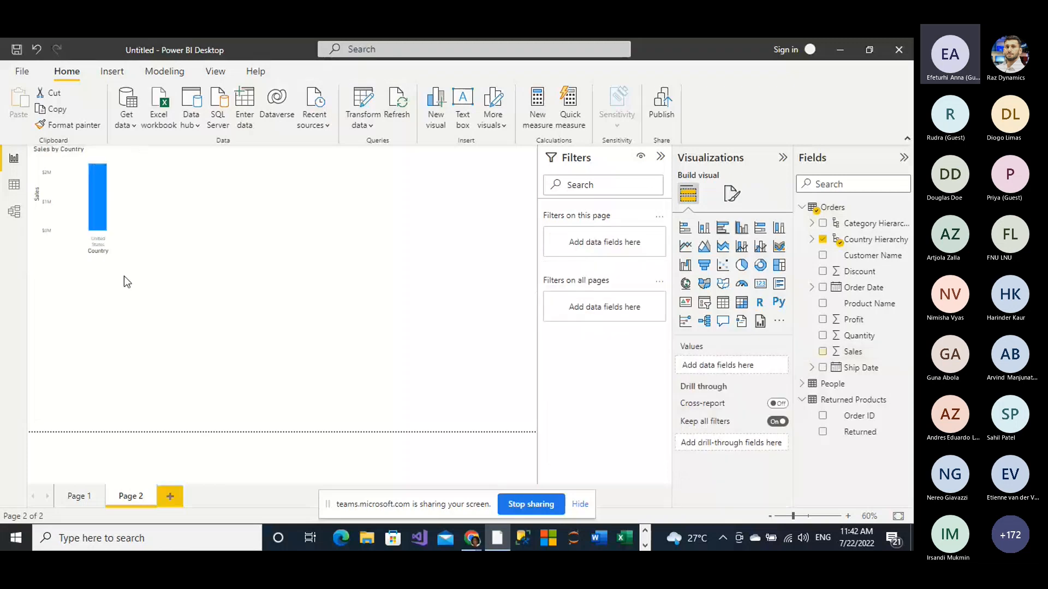
Step: Enlarge the Sales column chart, take it to the Region level of the hierarchy and inspect the West and East bars
{"action": "left_click", "coordinate": [138, 251]}
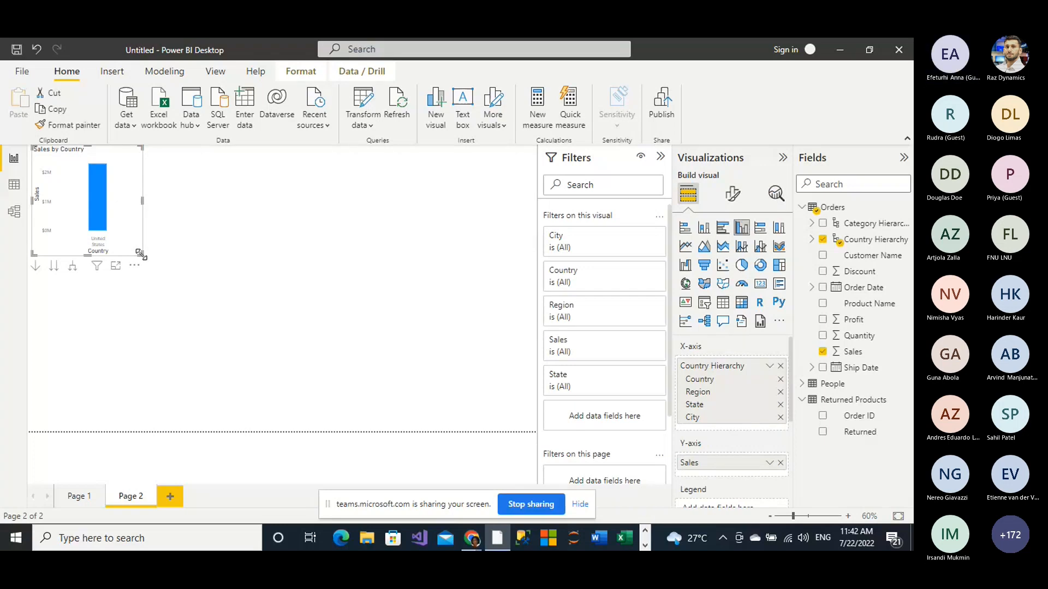
{"action": "left_click_drag", "start_coordinate": [141, 254], "coordinate": [239, 278]}
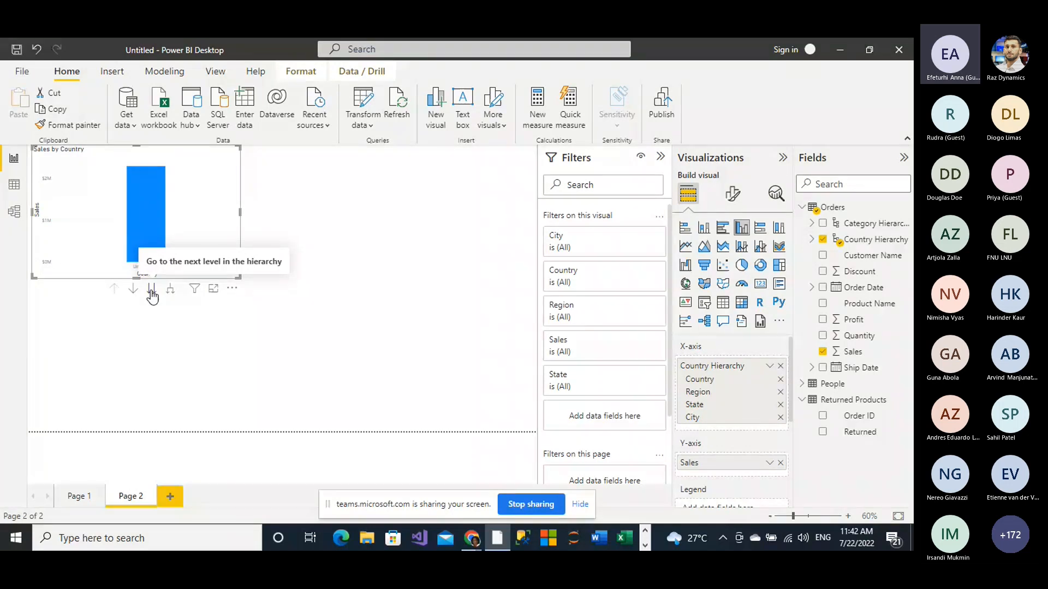
{"action": "left_click", "coordinate": [152, 292]}
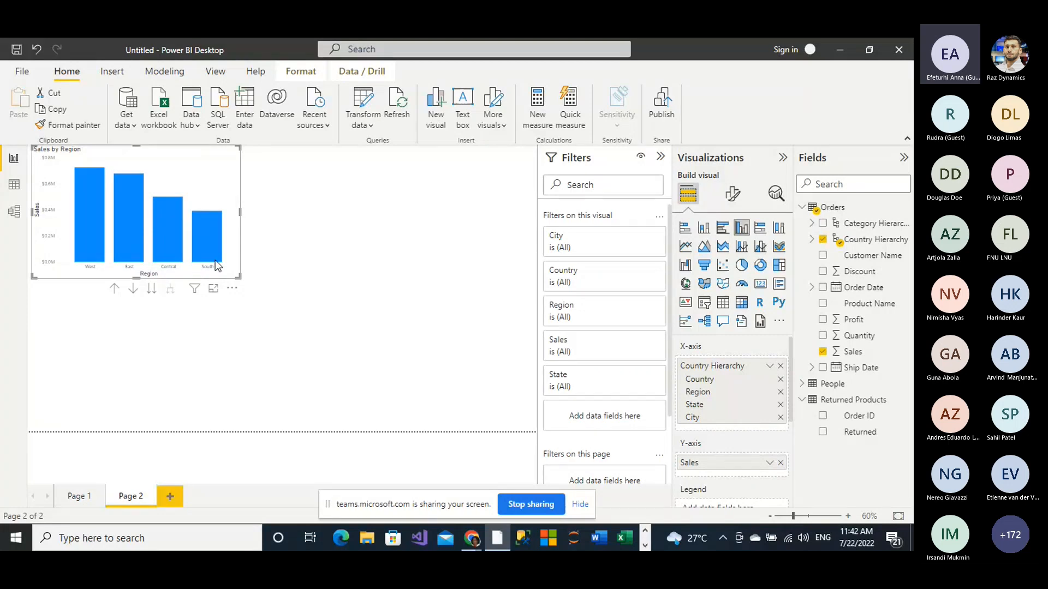
{"action": "mouse_move", "coordinate": [86, 197]}
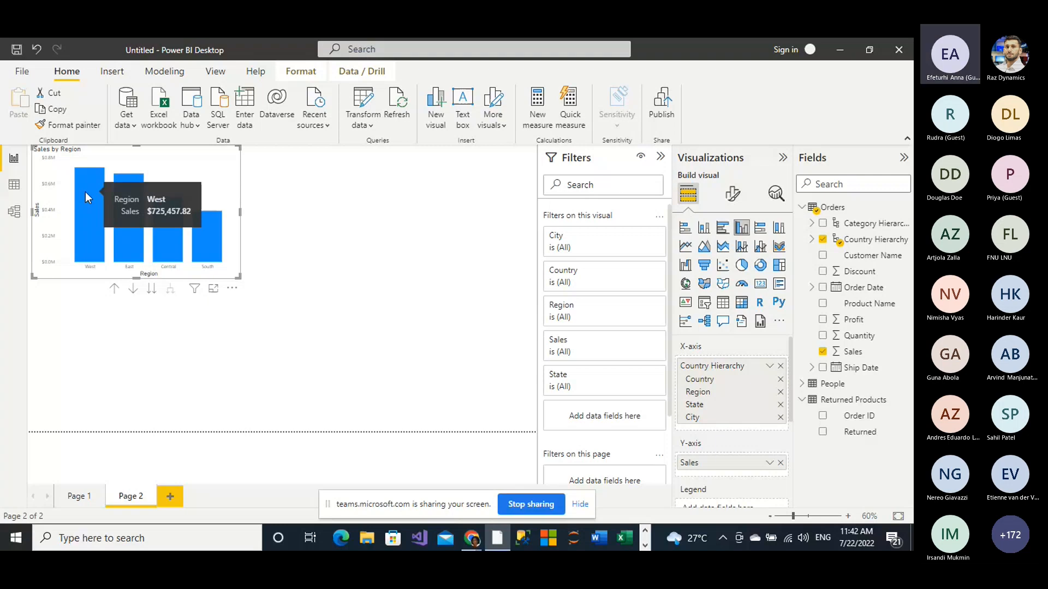
{"action": "mouse_move", "coordinate": [127, 198]}
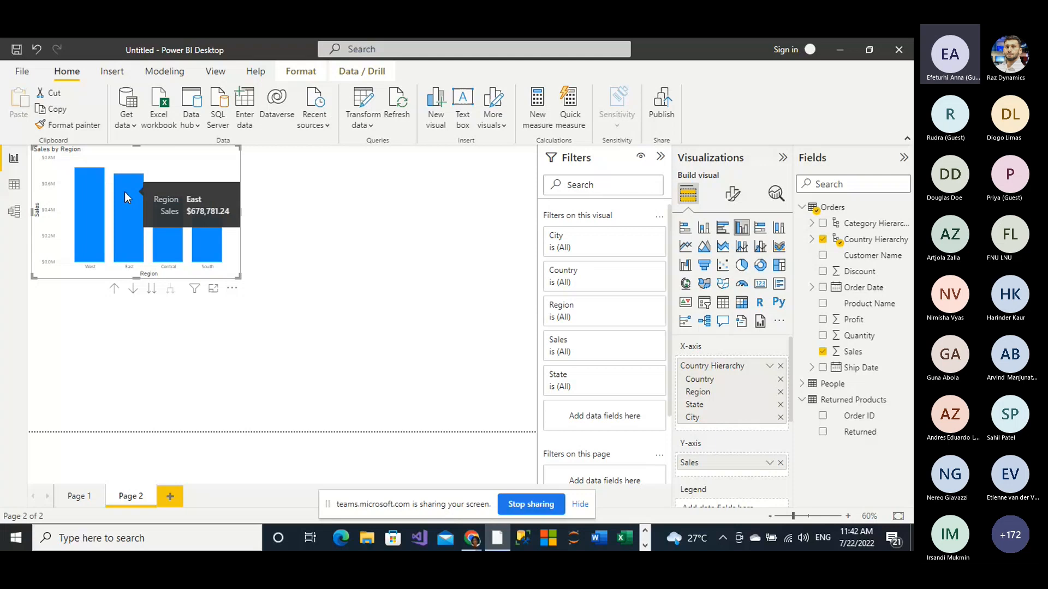
Step: Take the column chart down through the State level to the City level, widening it on the page
{"action": "mouse_move", "coordinate": [209, 238]}
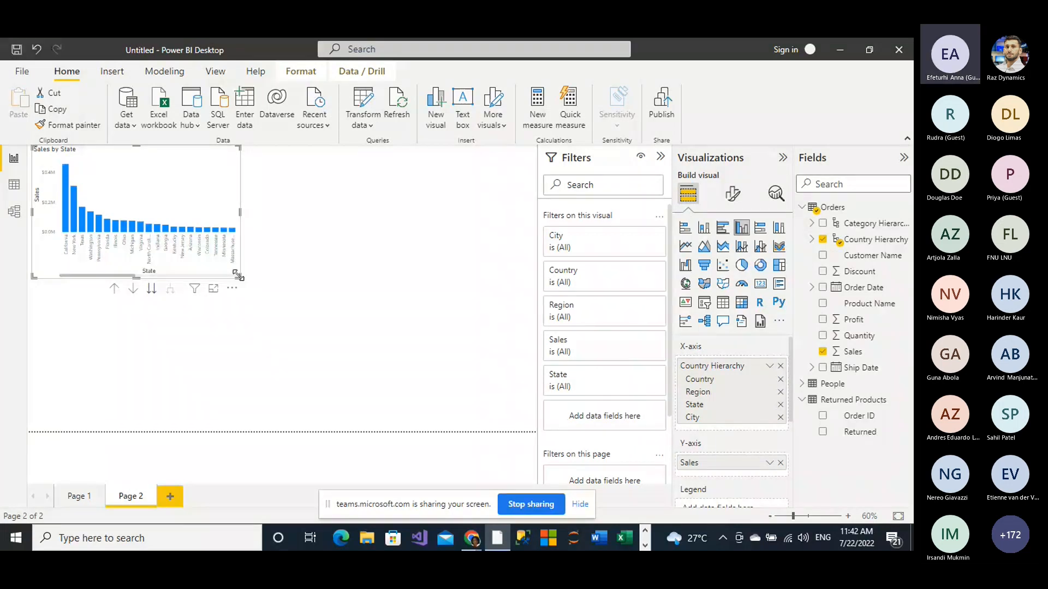
{"action": "left_click_drag", "start_coordinate": [238, 276], "coordinate": [326, 293]}
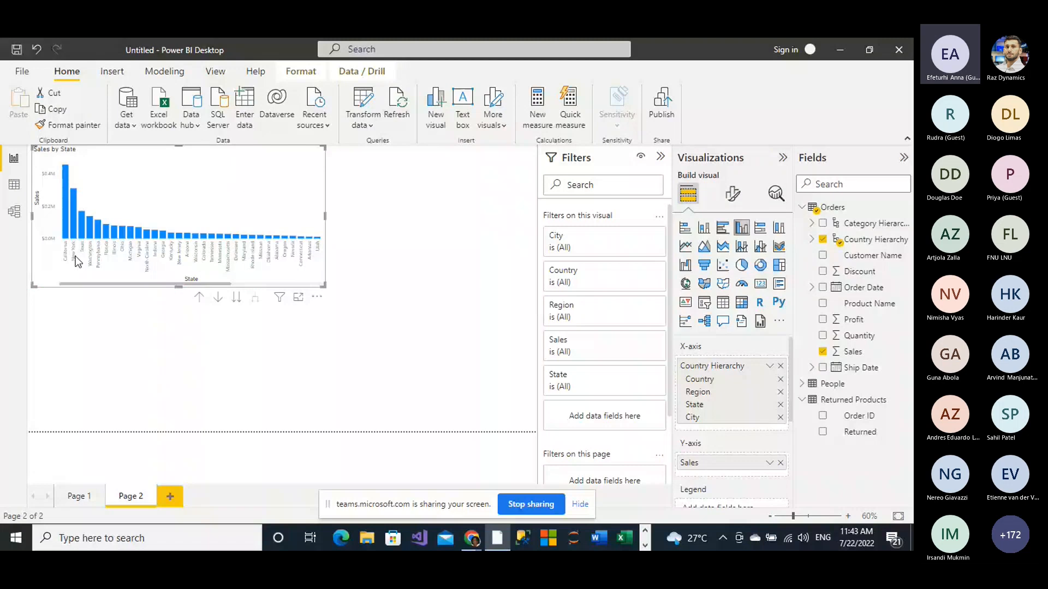
{"action": "left_click", "coordinate": [240, 299]}
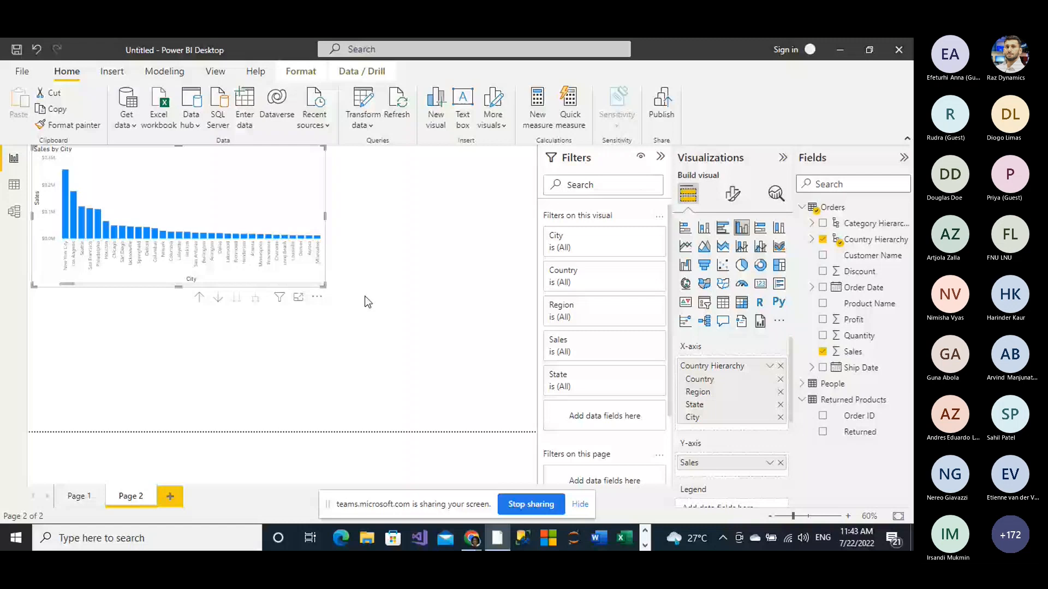
Step: Add a new calculated column to the Orders table in data view and name it Profit_status
{"action": "left_click", "coordinate": [803, 207]}
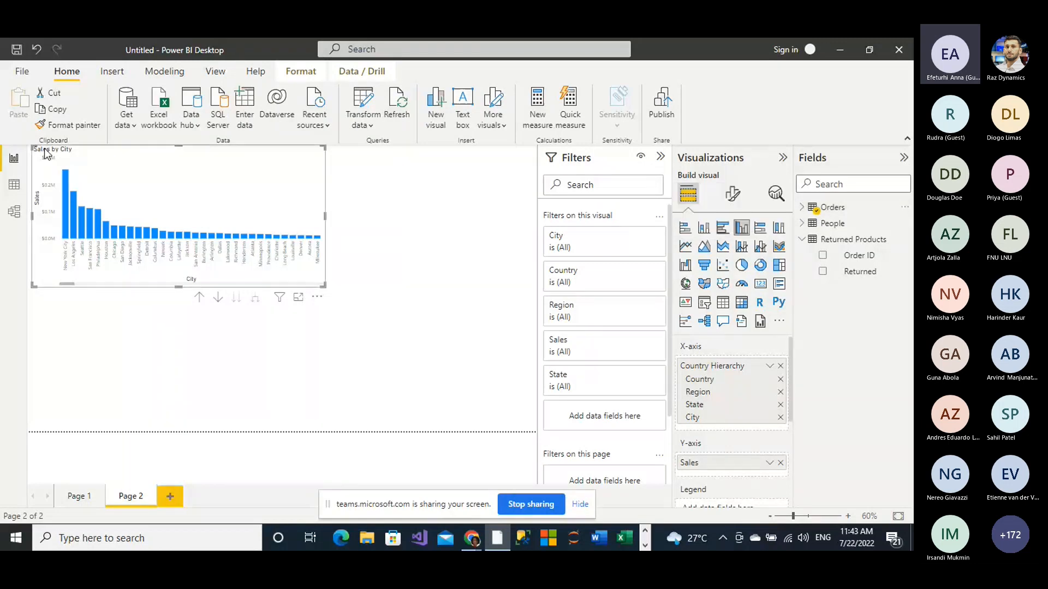
{"action": "left_click", "coordinate": [14, 186]}
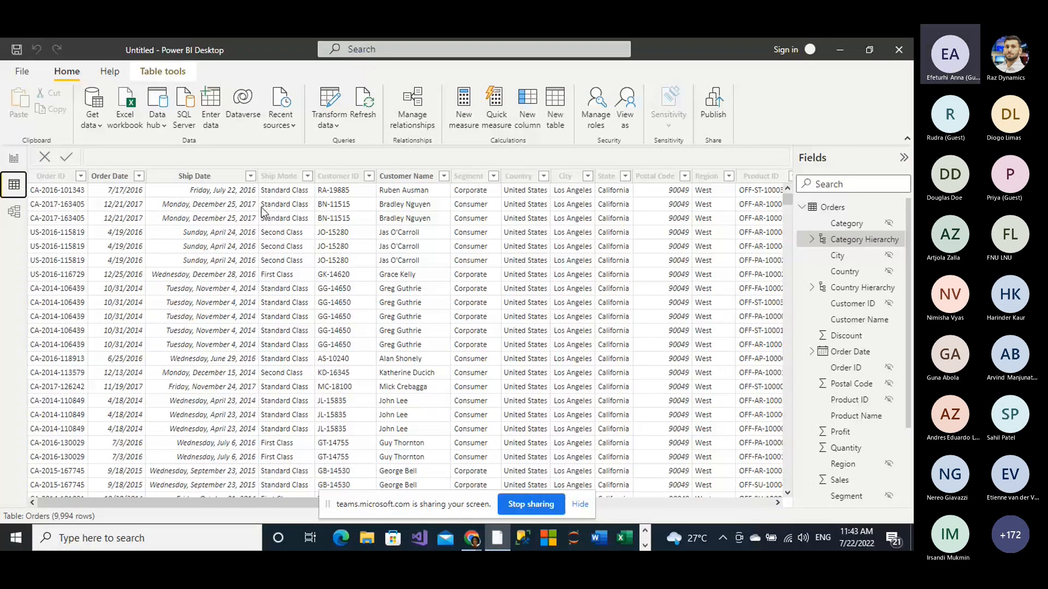
{"action": "left_click", "coordinate": [243, 188]}
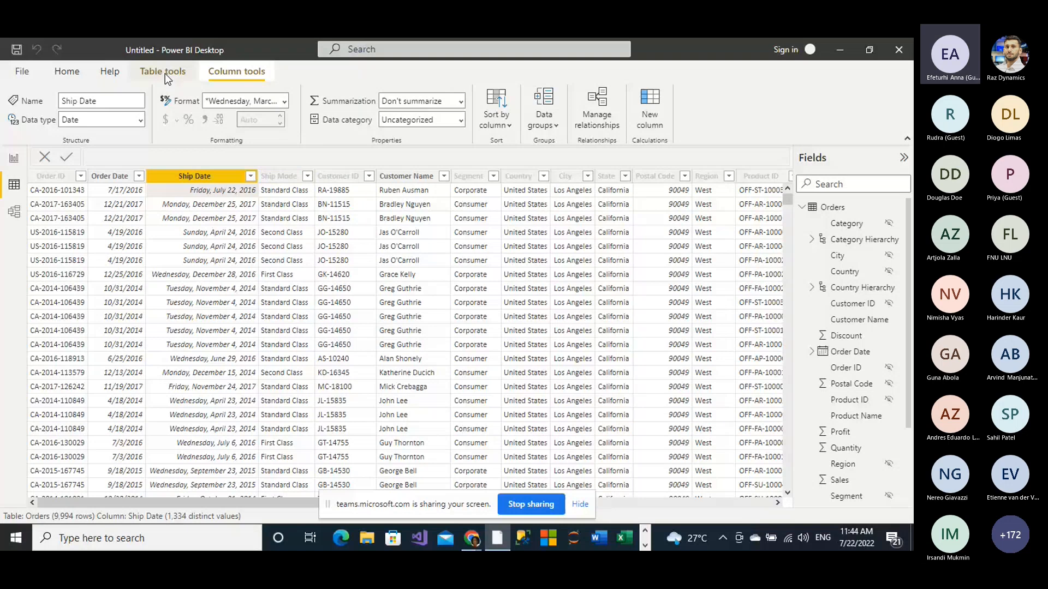
{"action": "left_click", "coordinate": [655, 122]}
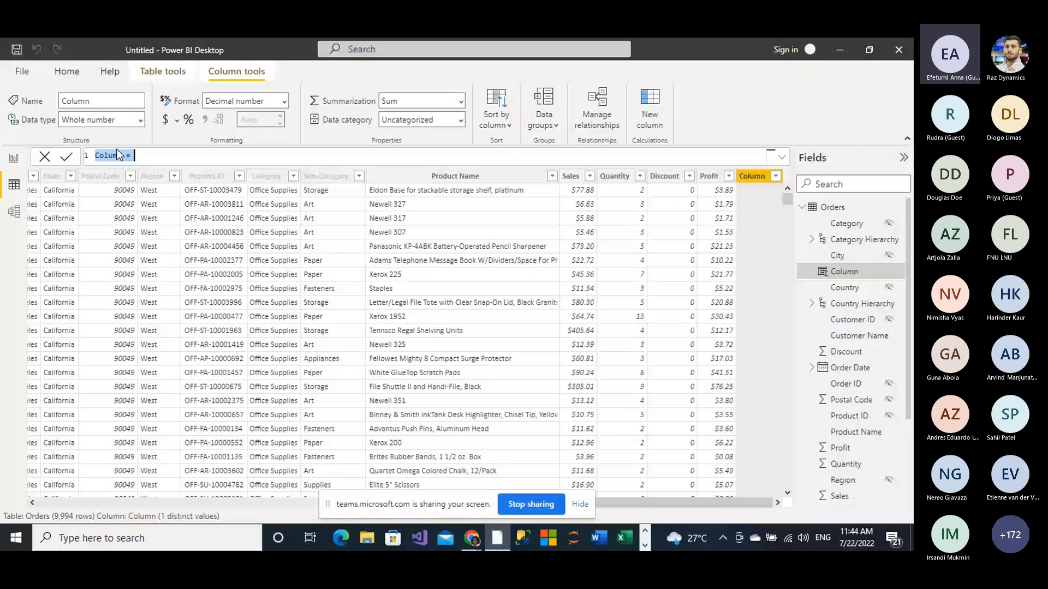
{"action": "type", "text": "C"}
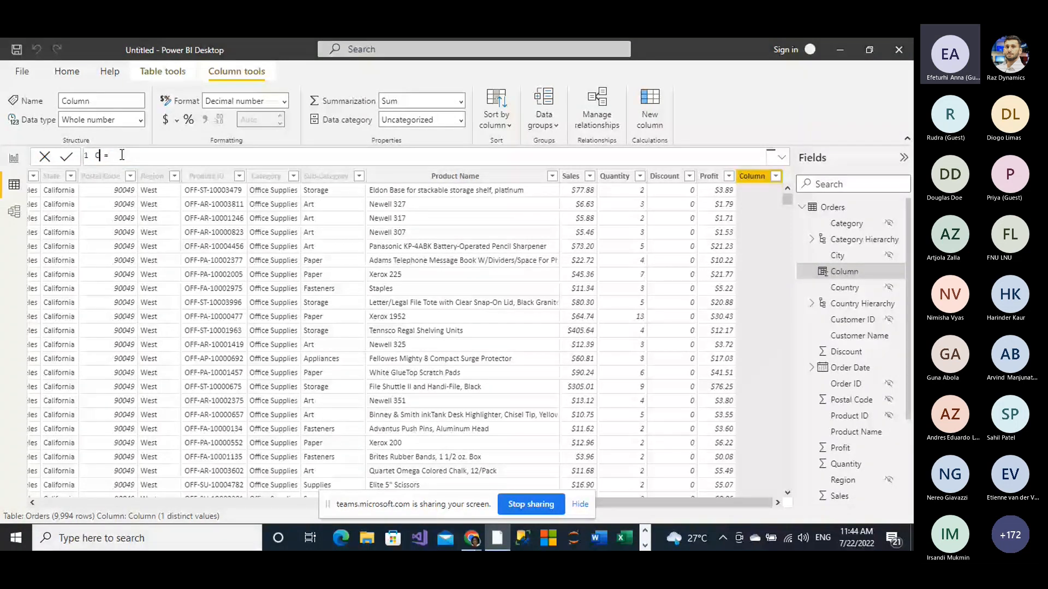
{"action": "key", "text": "BackSpace"}
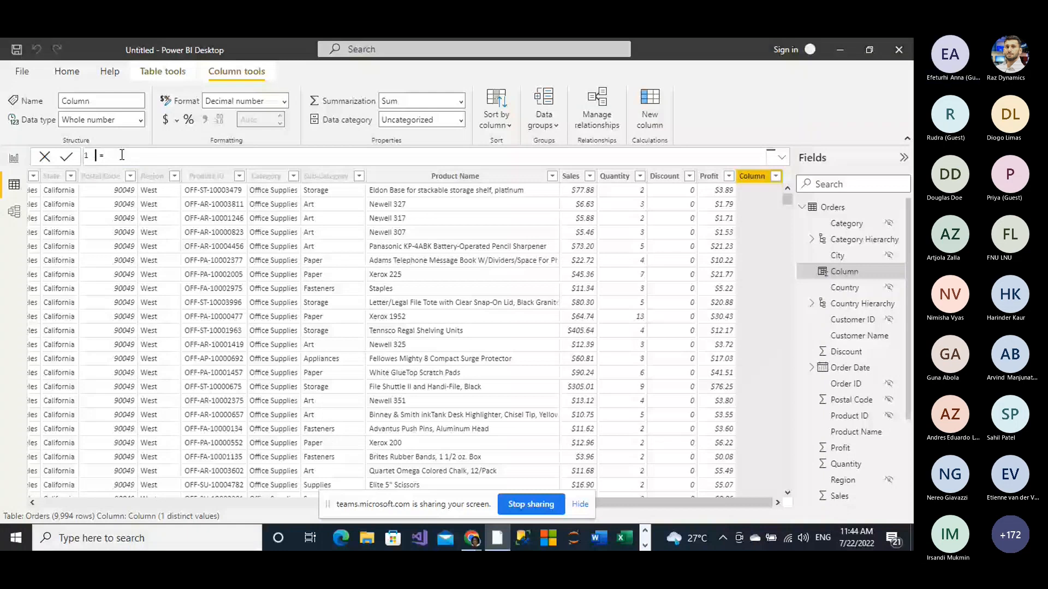
{"action": "type", "text": "Prof "}
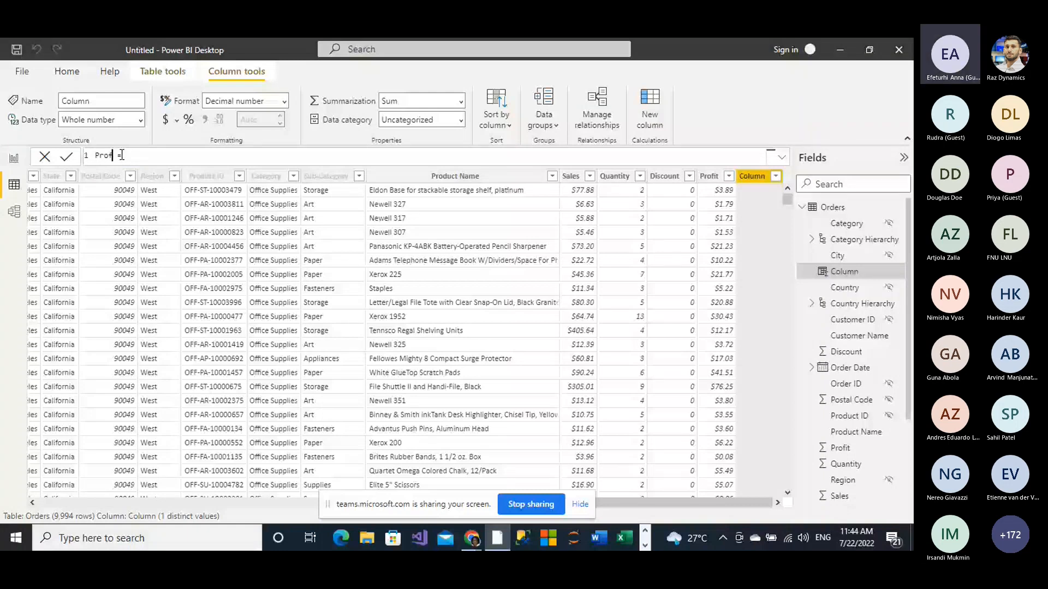
{"action": "type", "text": "i"}
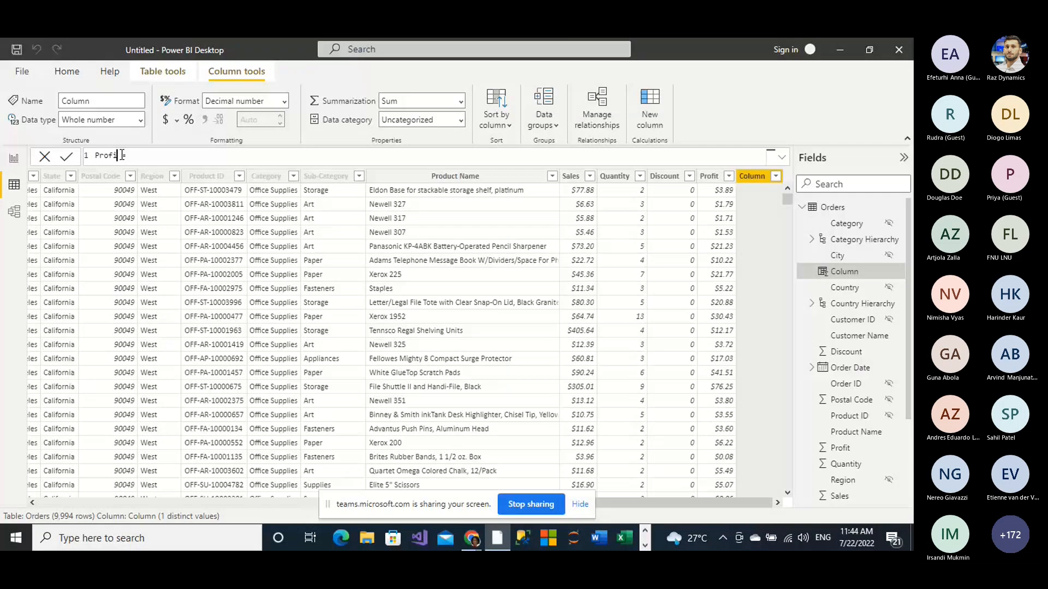
{"action": "type", "text": "ts"}
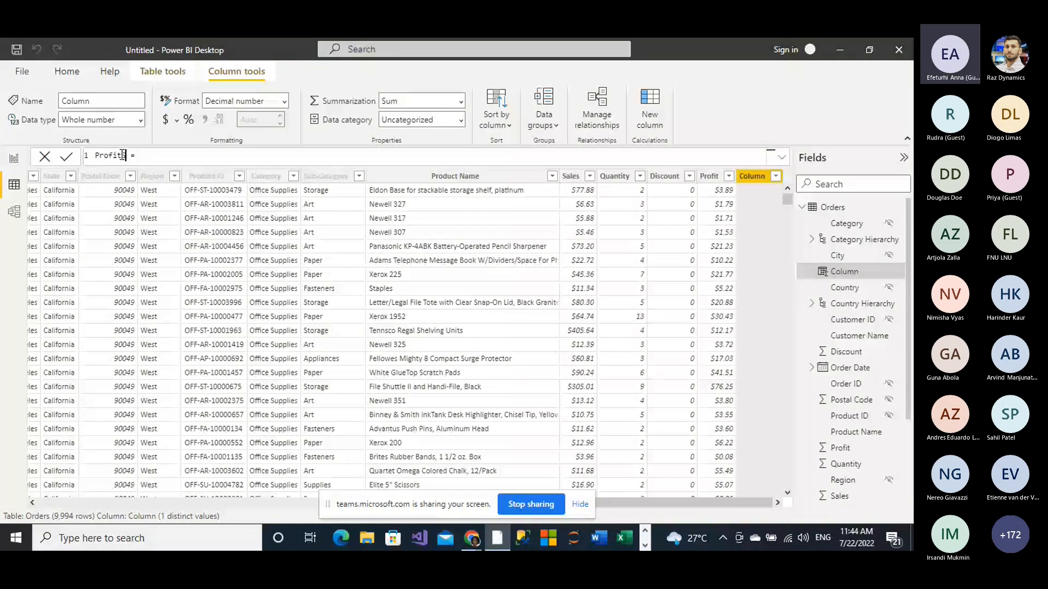
{"action": "key", "text": "BackSpace"}
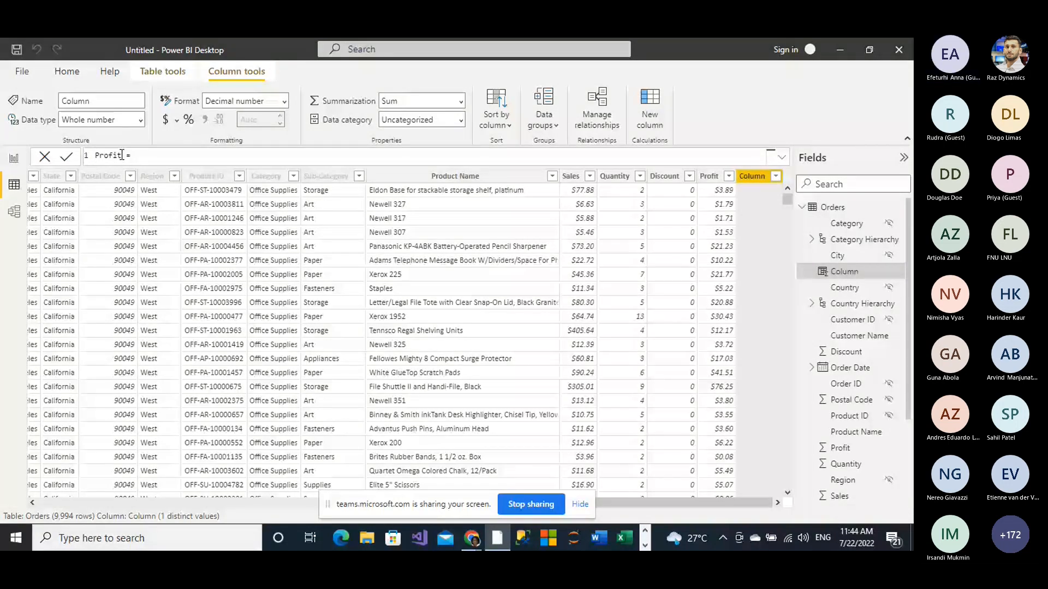
{"action": "type", "text": "st"}
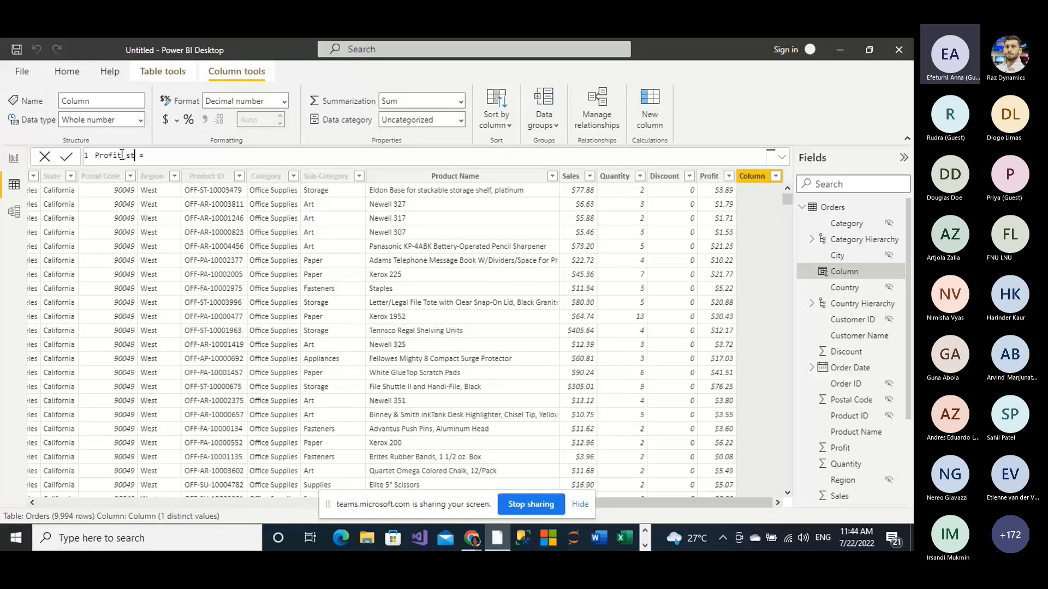
{"action": "type", "text": "atus"}
Step: Begin the Profit_status formula with an IF function that tests Orders[Profit]<0
{"action": "left_click", "coordinate": [178, 156]}
{"action": "type", "text": "if"}
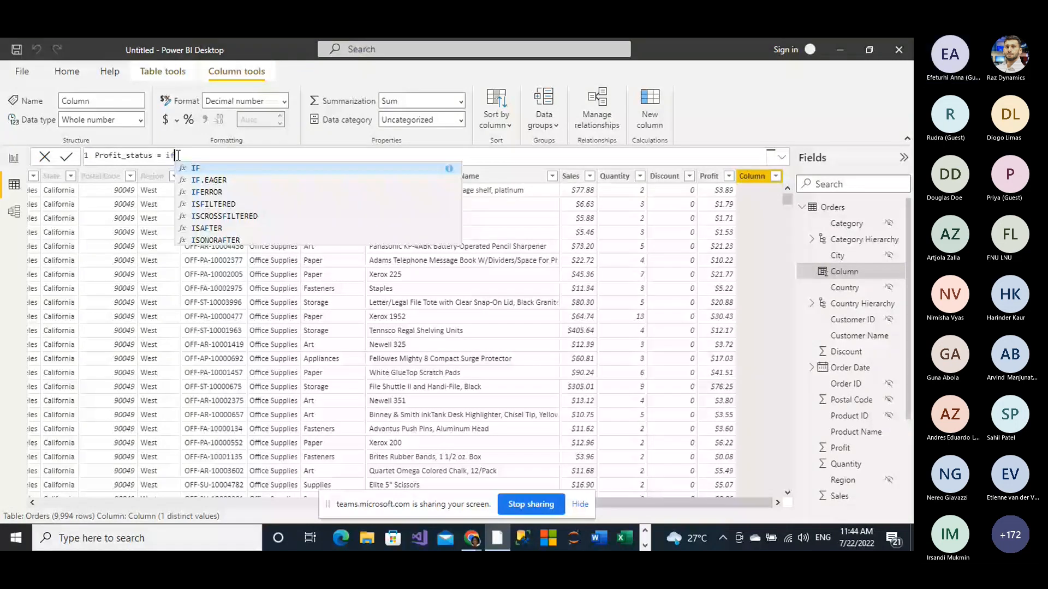
{"action": "left_click", "coordinate": [198, 168]}
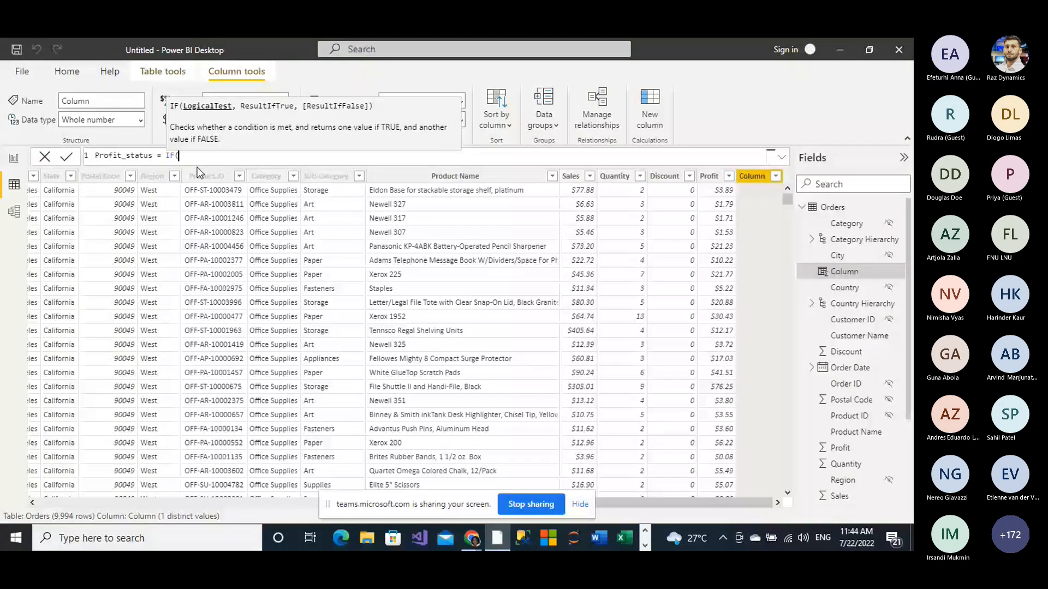
{"action": "type", "text": "or"}
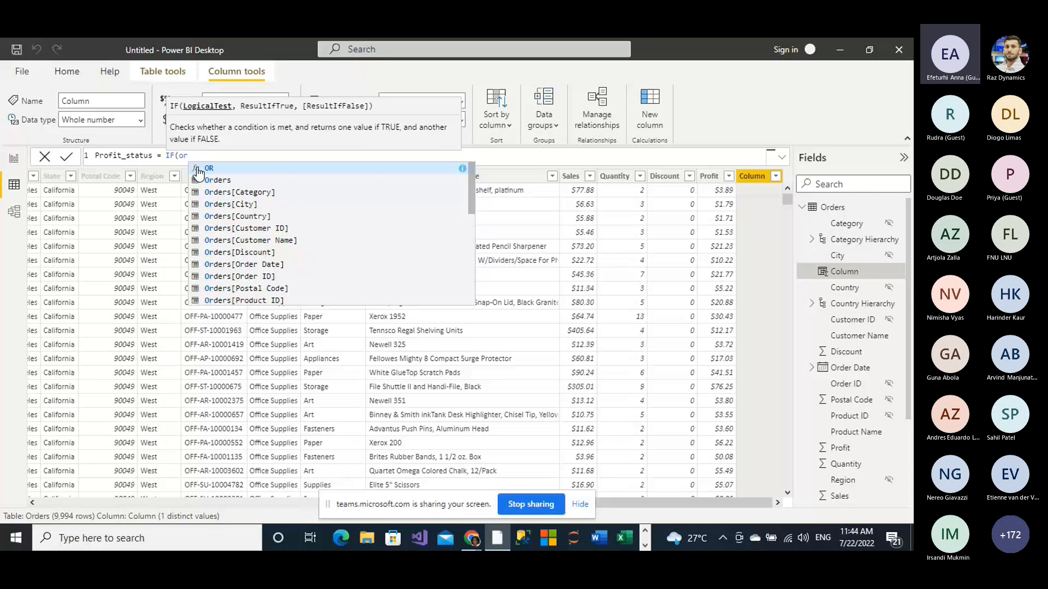
{"action": "type", "text": "d"}
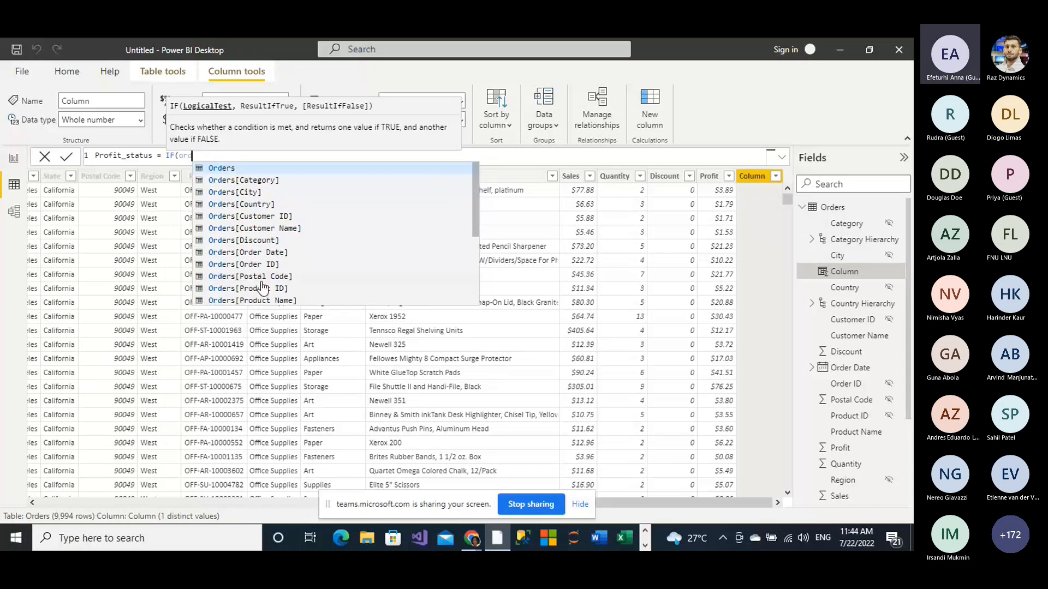
{"action": "scroll", "coordinate": [262, 286], "scroll_direction": "down", "scroll_amount": 1}
{"action": "left_click", "coordinate": [241, 277]}
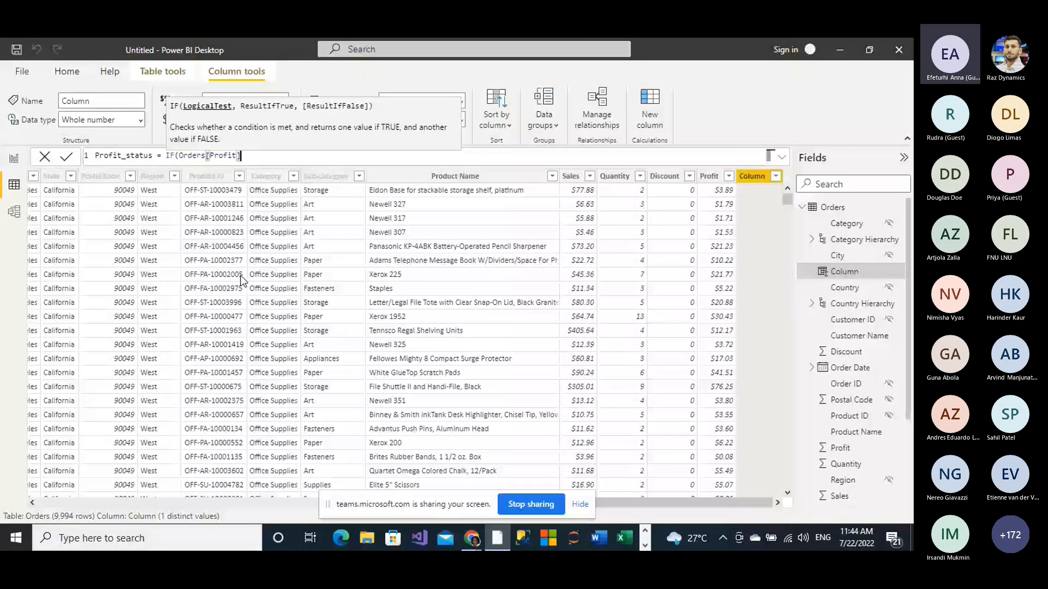
{"action": "type", "text": "<0,"}
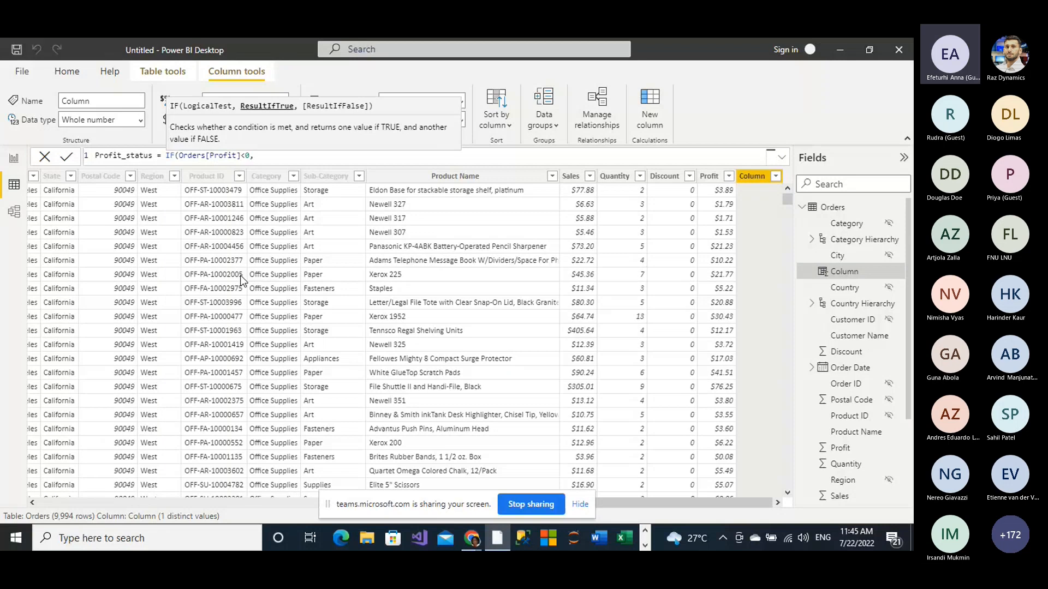
Step: Complete the Profit_status formula so it returns "Loss" for negative profit and "Gain" otherwise, and commit it
{"action": "type", "text": "\""}
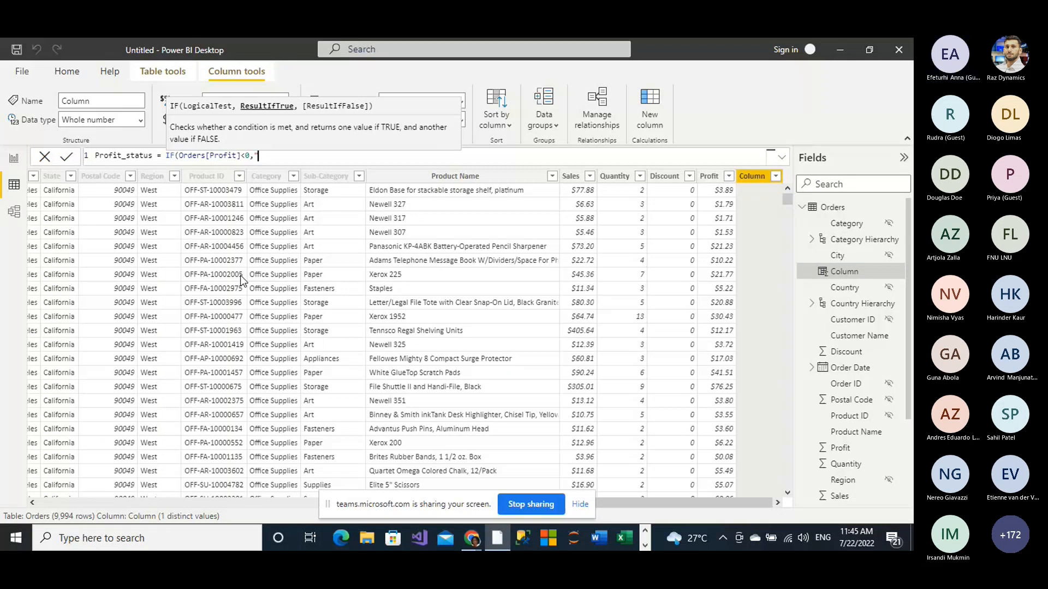
{"action": "type", "text": "Lo"}
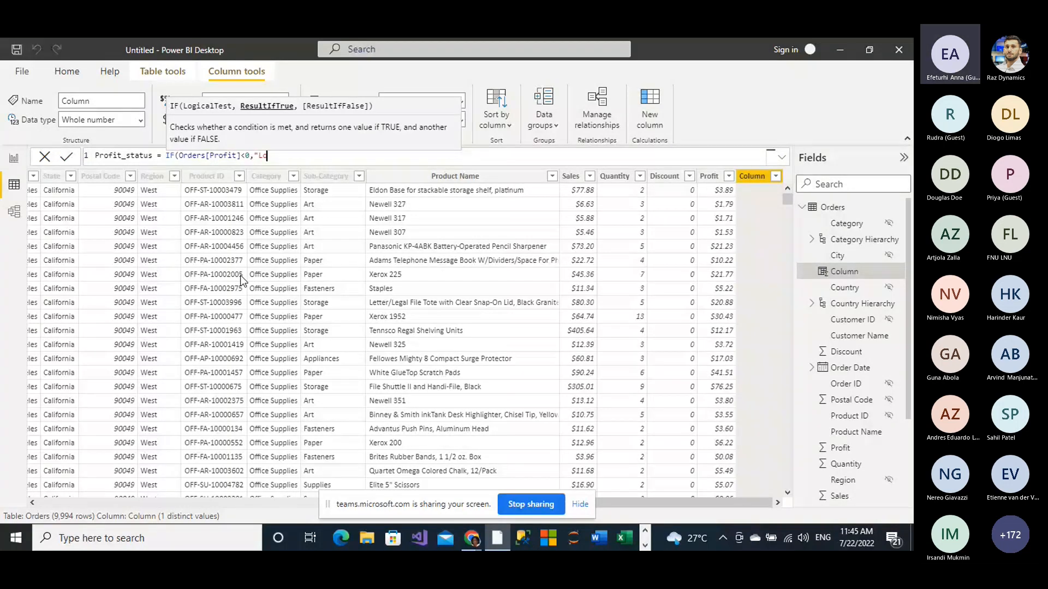
{"action": "type", "text": "ss"}
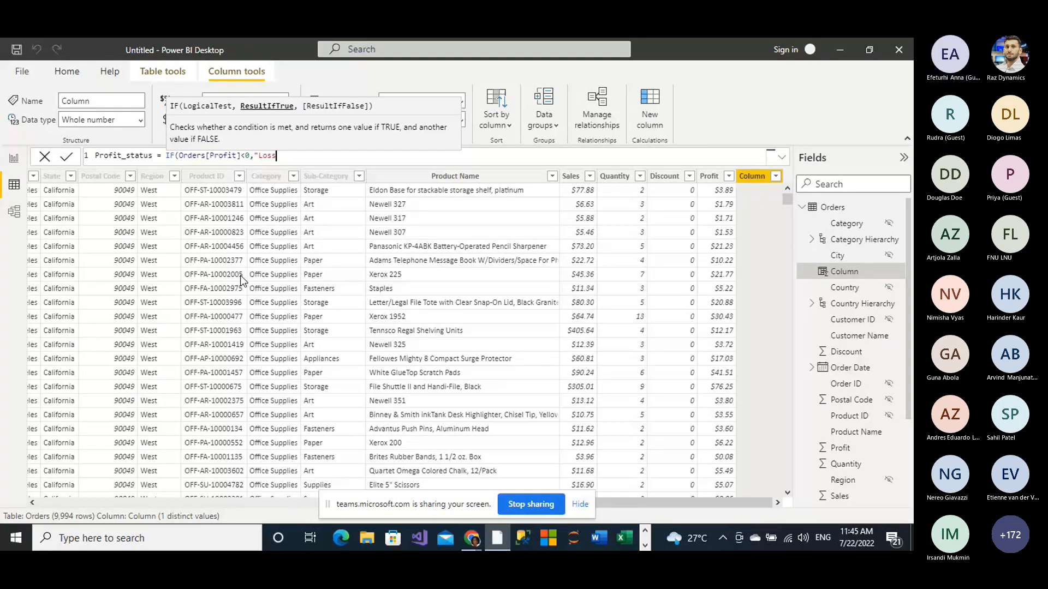
{"action": "type", "text": "\""}
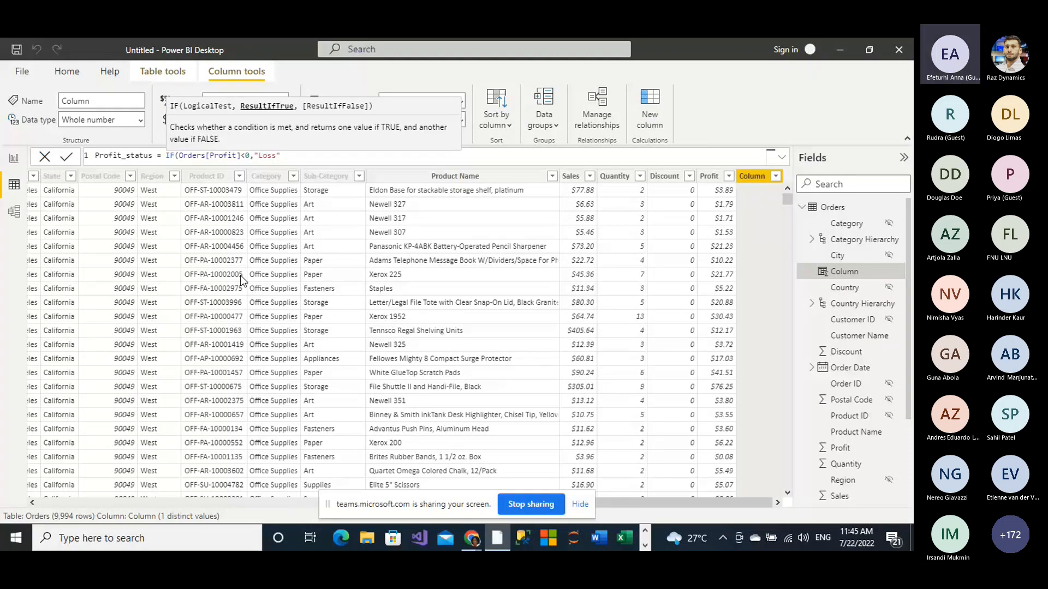
{"action": "type", "text": ","}
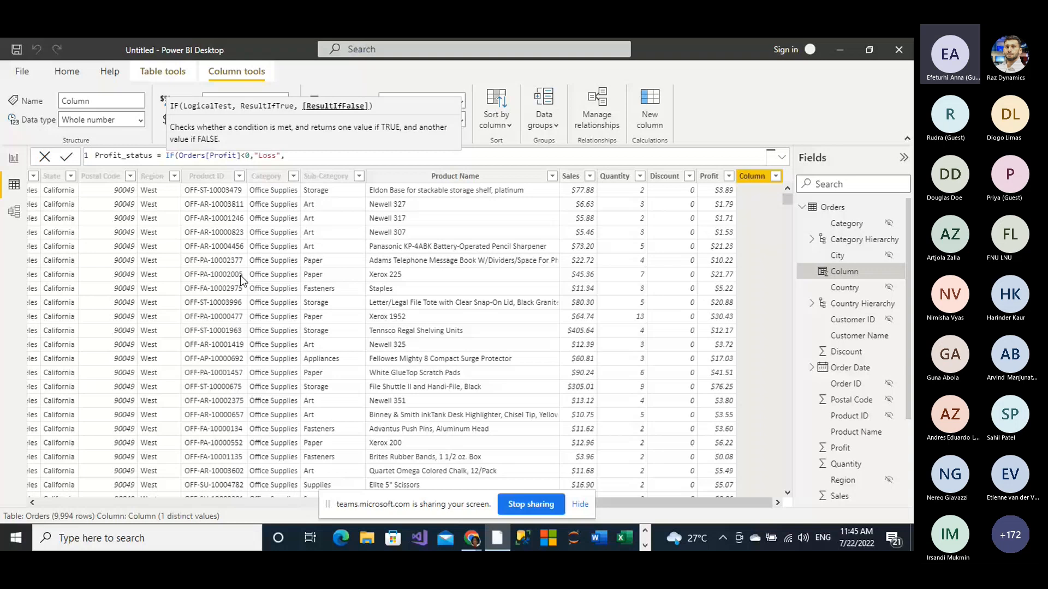
{"action": "type", "text": "\"Gain\""}
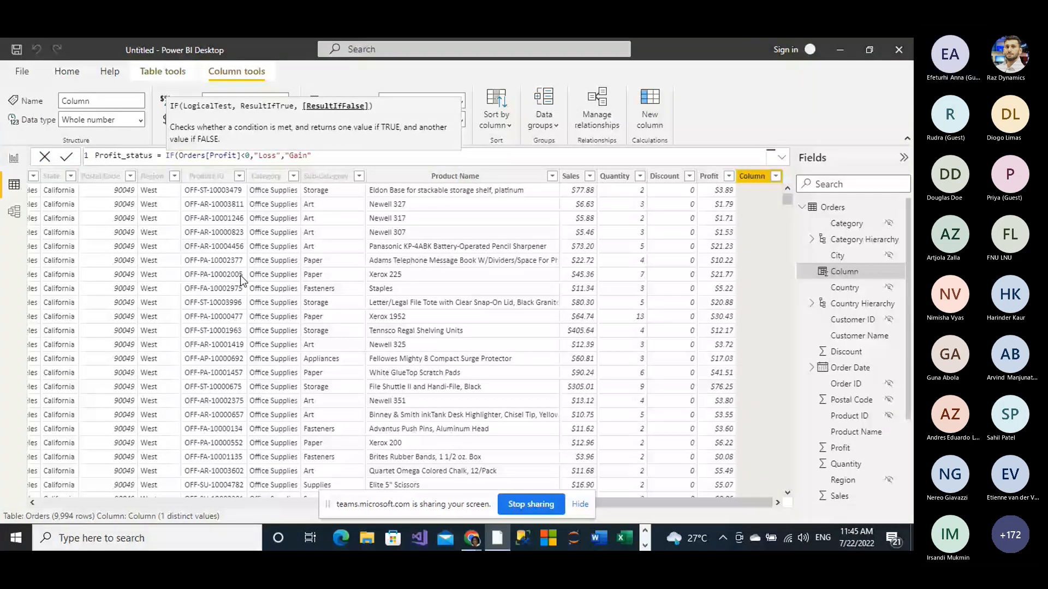
{"action": "type", "text": ")"}
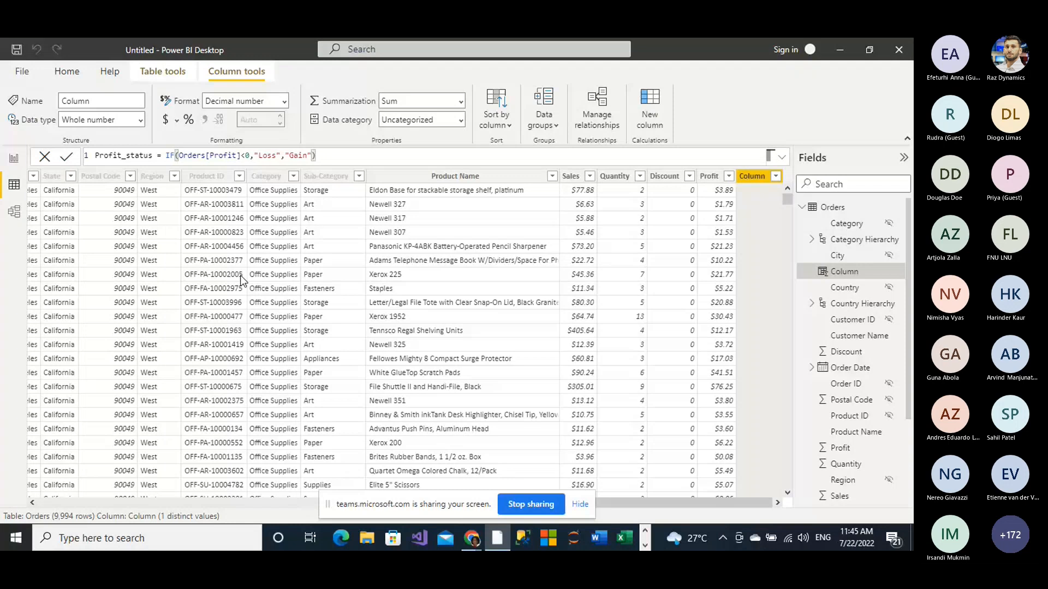
{"action": "key", "text": "Return"}
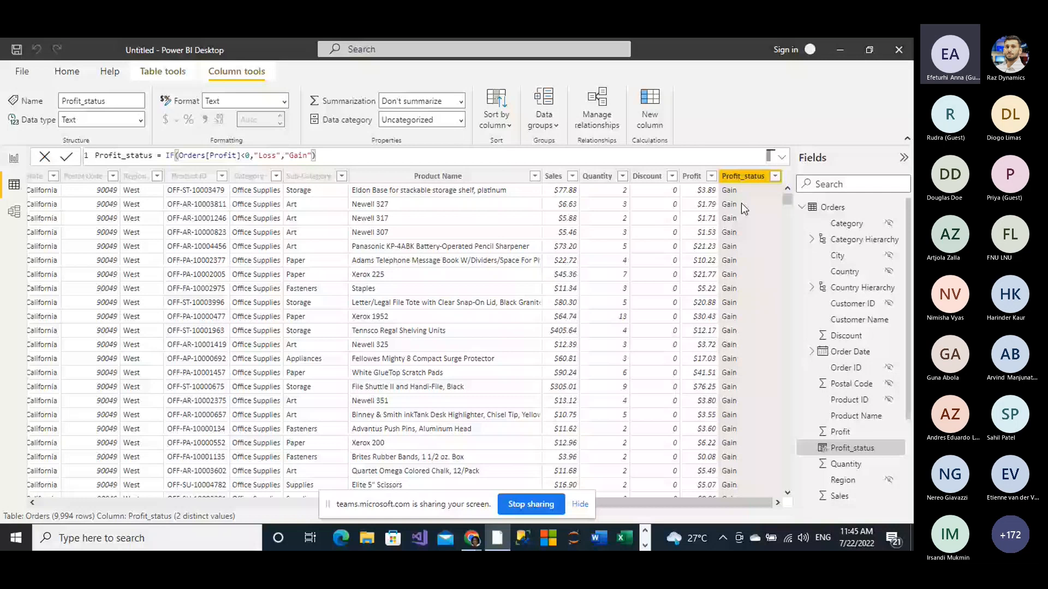
Step: Filter the Profit_status column to exclude Gain and leave only the Loss rows
{"action": "left_click", "coordinate": [775, 177]}
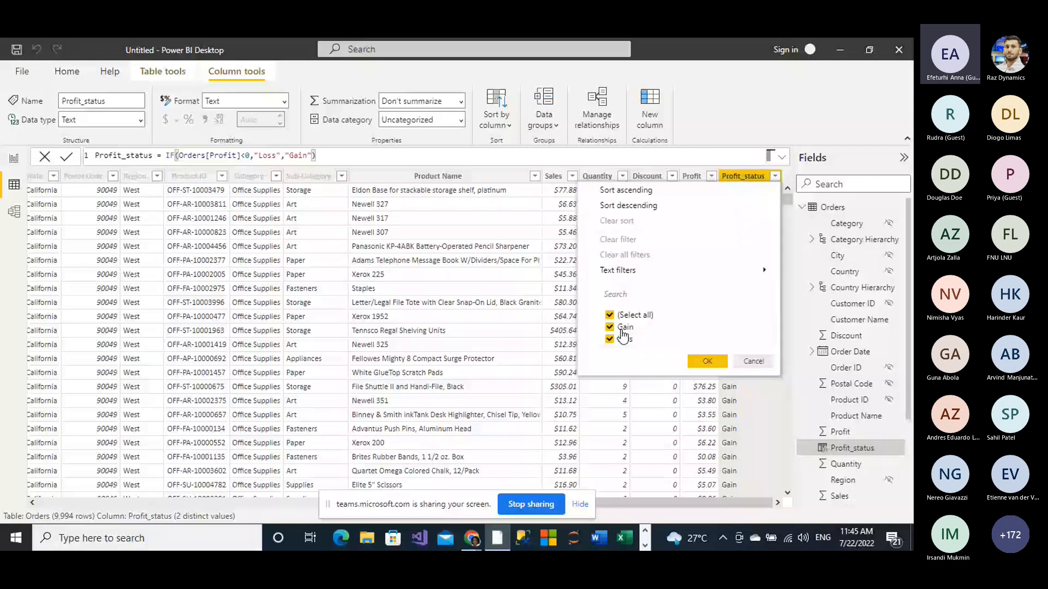
{"action": "left_click", "coordinate": [609, 327]}
{"action": "left_click", "coordinate": [707, 361]}
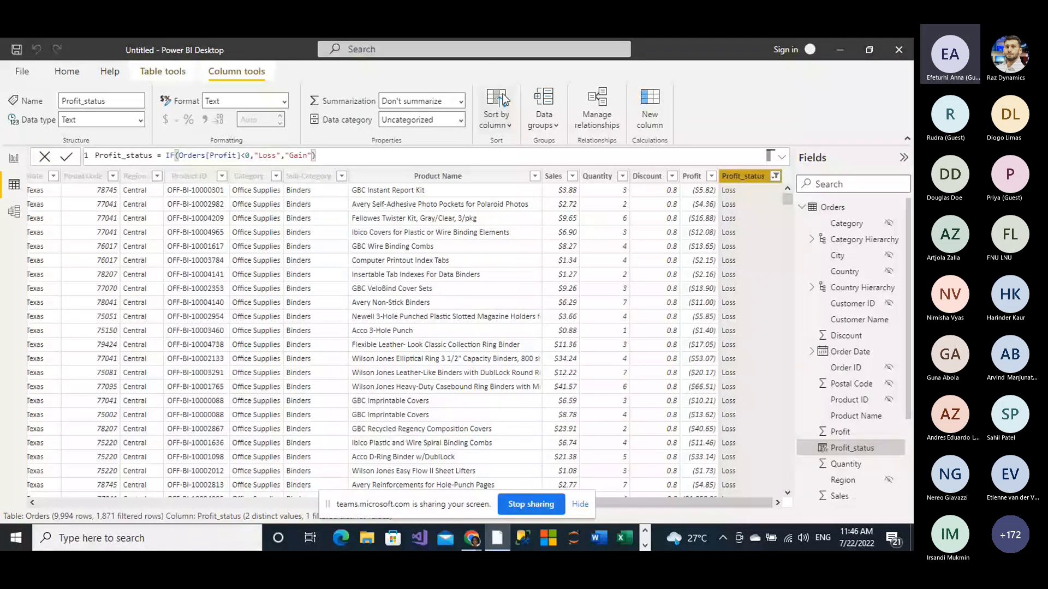
Step: Add another calculated column to the Orders table and clear its default name from the formula
{"action": "left_click", "coordinate": [656, 118]}
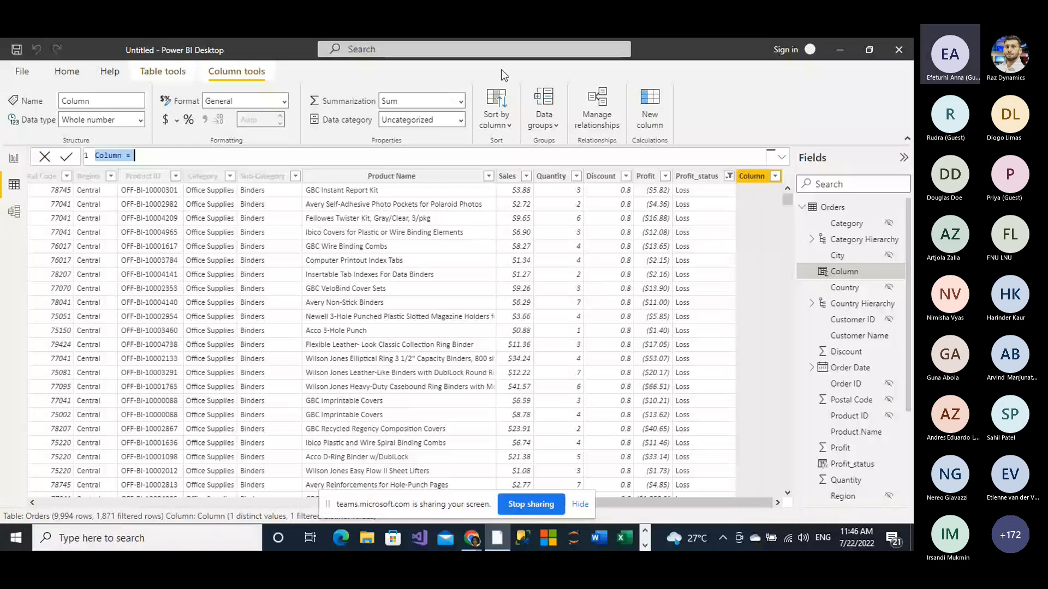
{"action": "left_click", "coordinate": [124, 155]}
{"action": "key", "text": "BackSpace"}
{"action": "key", "text": "BackSpace"}
{"action": "key", "text": "BackSpace"}
{"action": "key", "text": "BackSpace"}
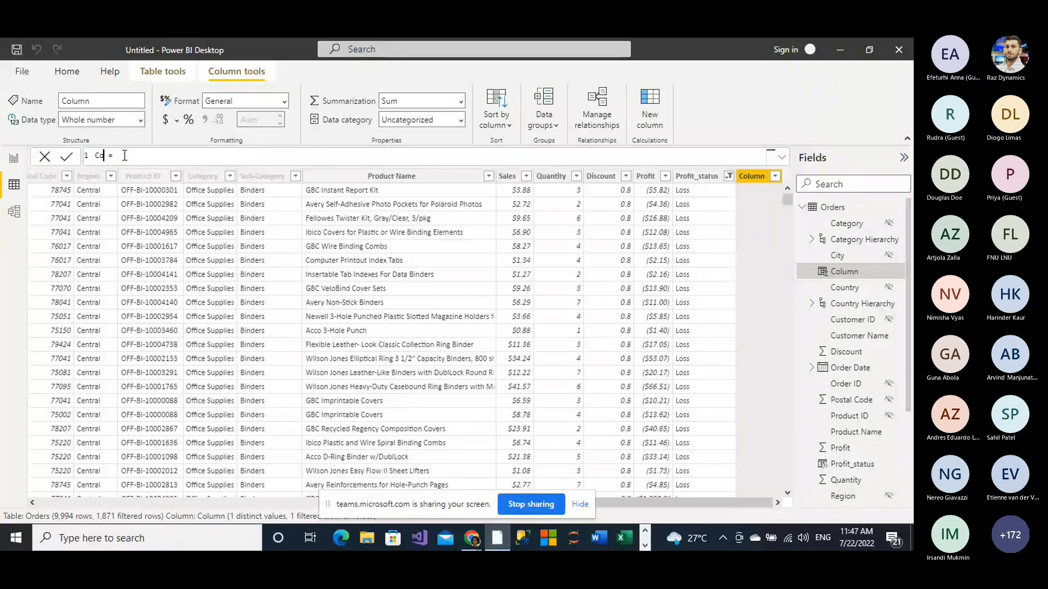
{"action": "key", "text": "BackSpace"}
{"action": "key", "text": "BackSpace"}
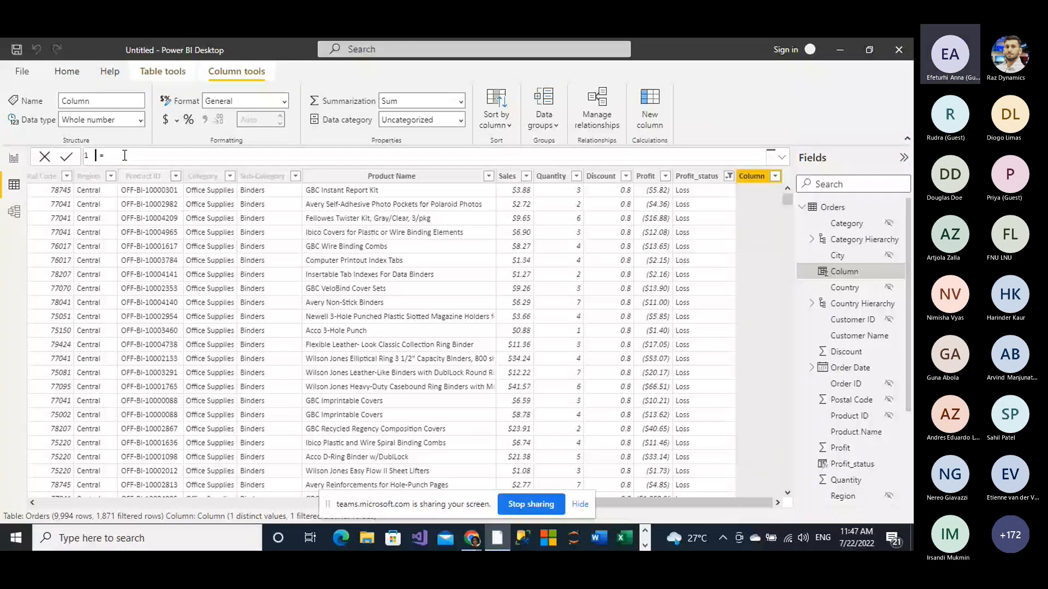
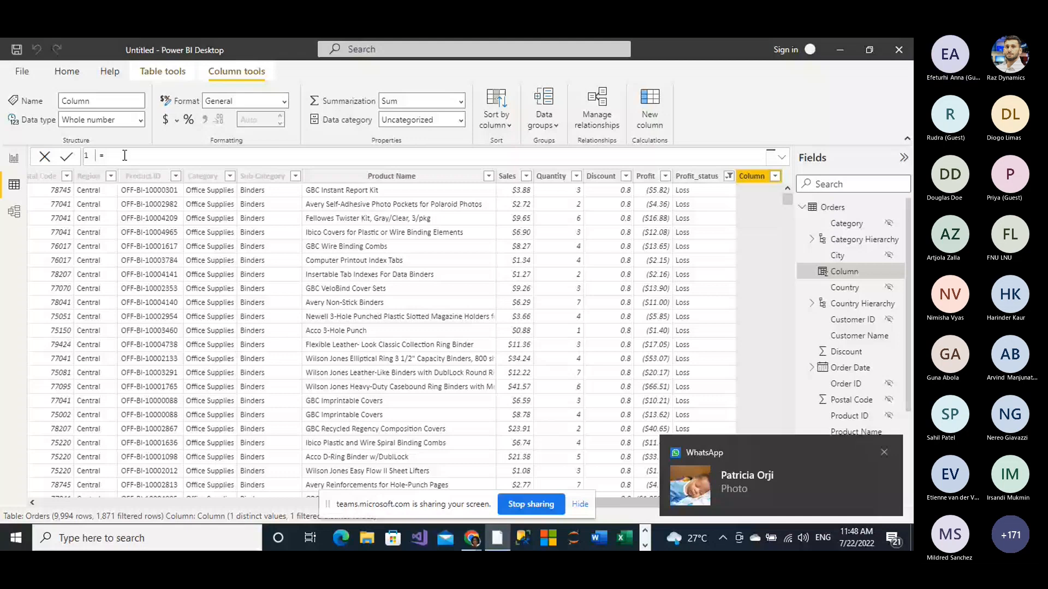
Step: Dismiss the chat notification and the Rename column message, and close the WhatsApp window
{"action": "left_click", "coordinate": [884, 453]}
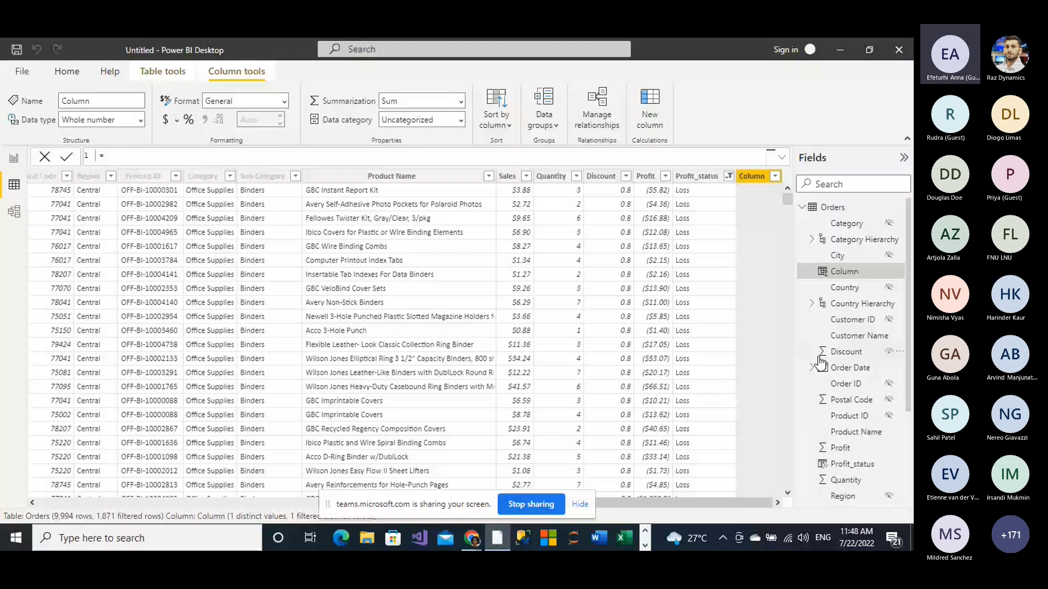
{"action": "left_click", "coordinate": [841, 53]}
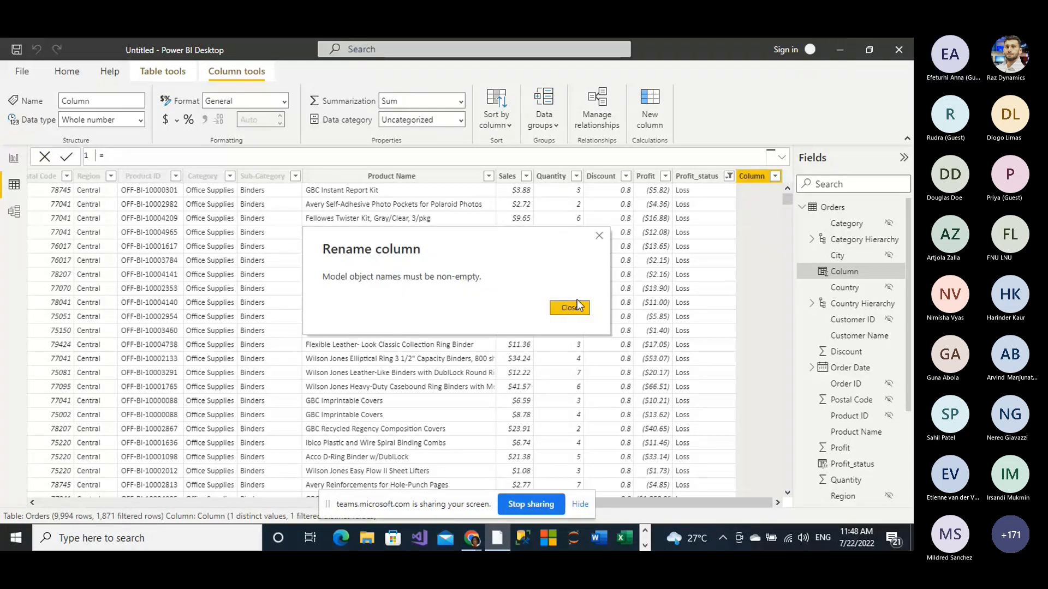
{"action": "left_click", "coordinate": [599, 236]}
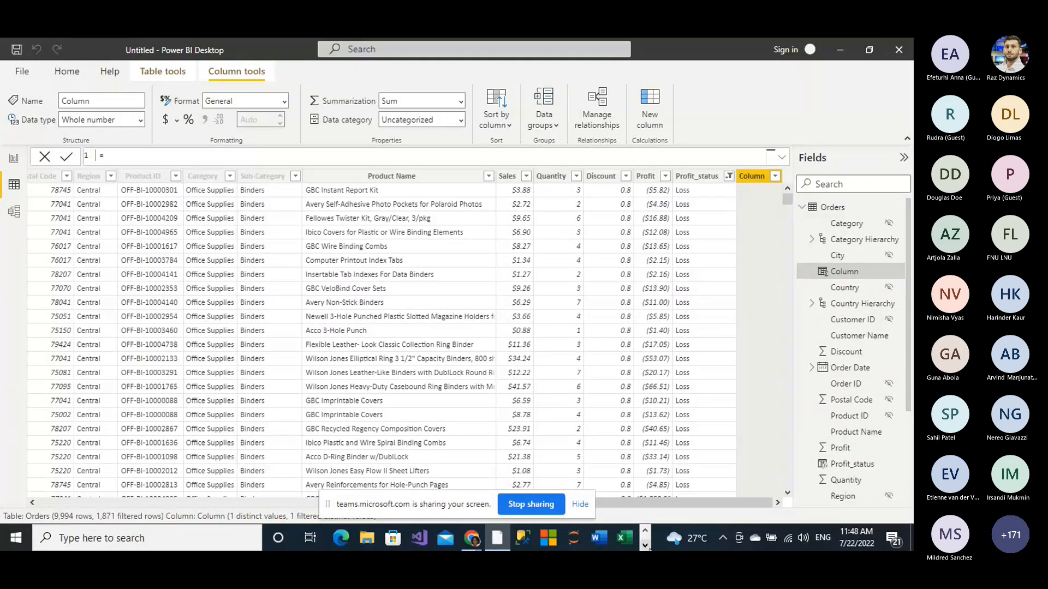
{"action": "left_click", "coordinate": [646, 545]}
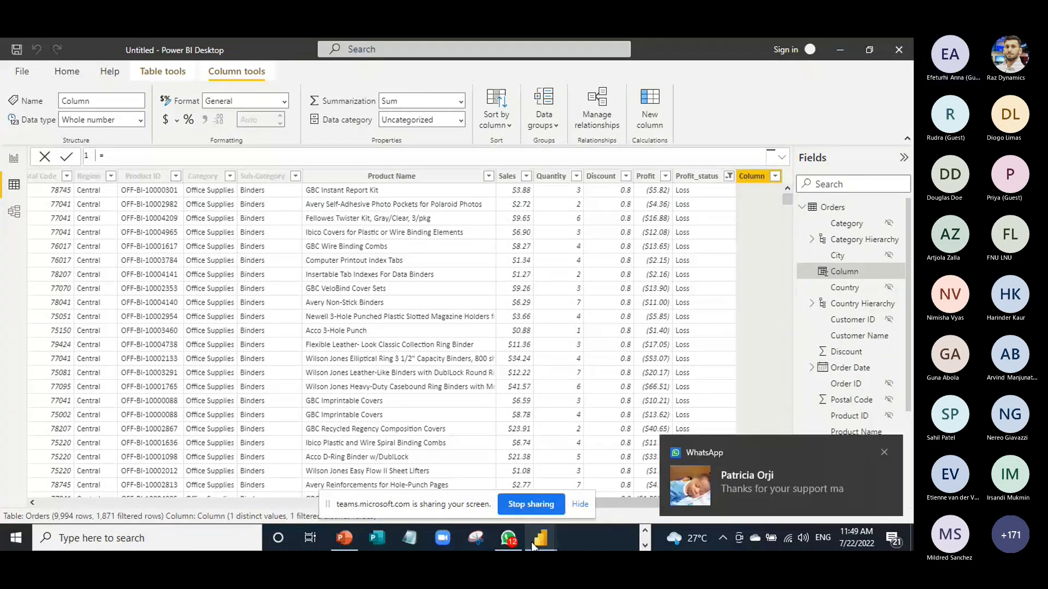
{"action": "mouse_move", "coordinate": [532, 543]}
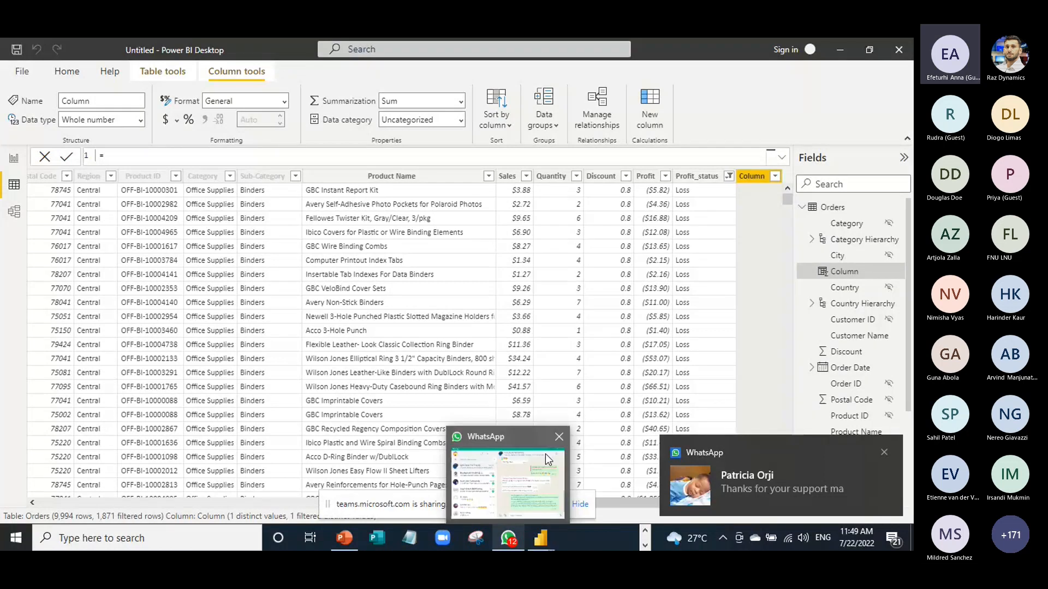
{"action": "left_click", "coordinate": [557, 436]}
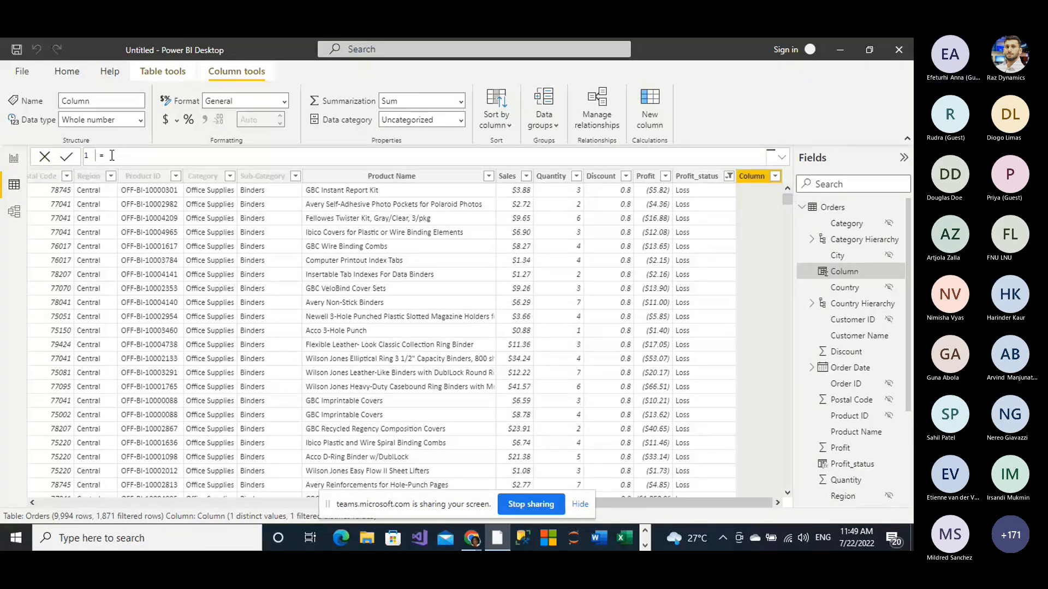
{"action": "type", "text": "cos"}
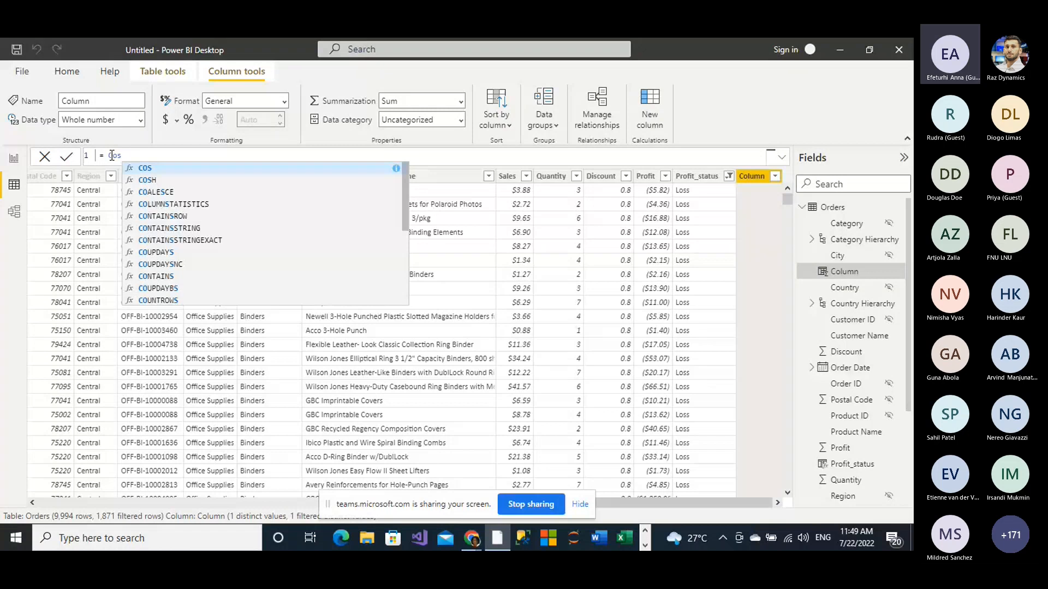
{"action": "type", "text": "t"}
{"action": "key", "text": "BackSpace"}
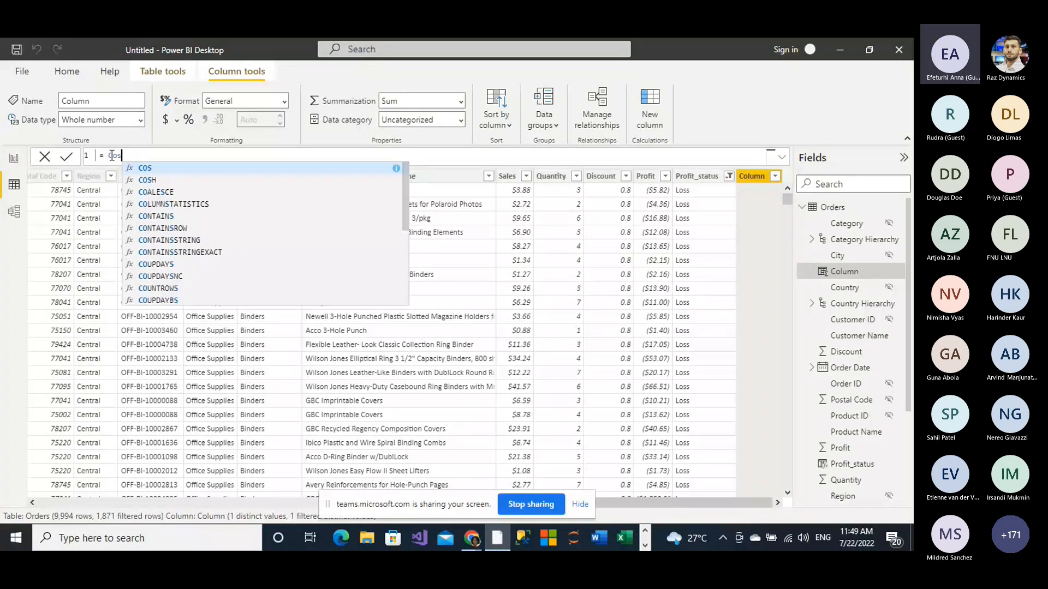
{"action": "key", "text": "BackSpace"}
{"action": "key", "text": "BackSpace"}
{"action": "key", "text": "BackSpace"}
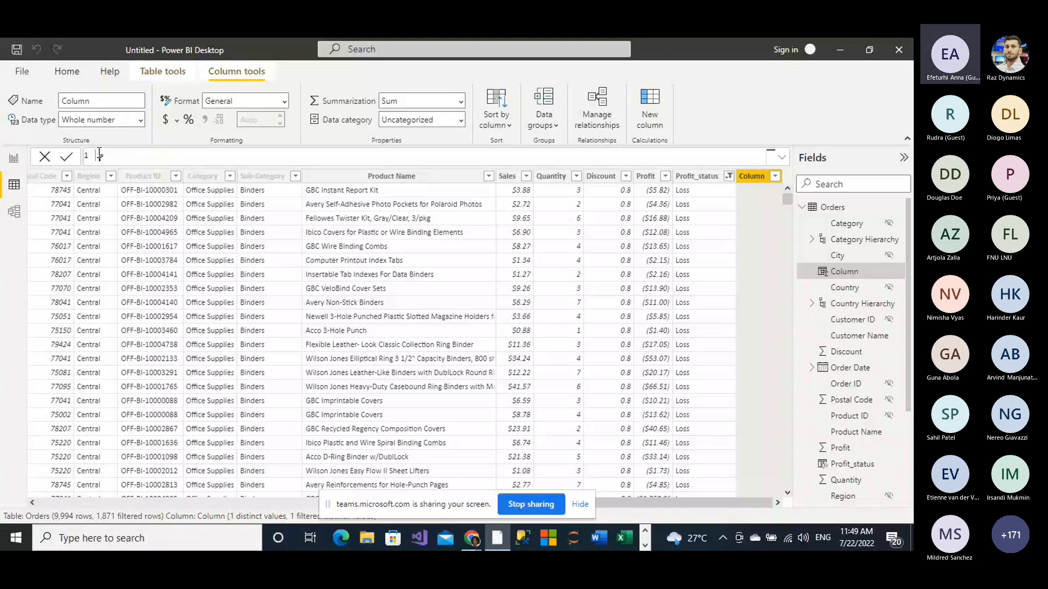
Step: Name the new calculated column Cost and start its formula with Orders[Sales]
{"action": "type", "text": "Cost"}
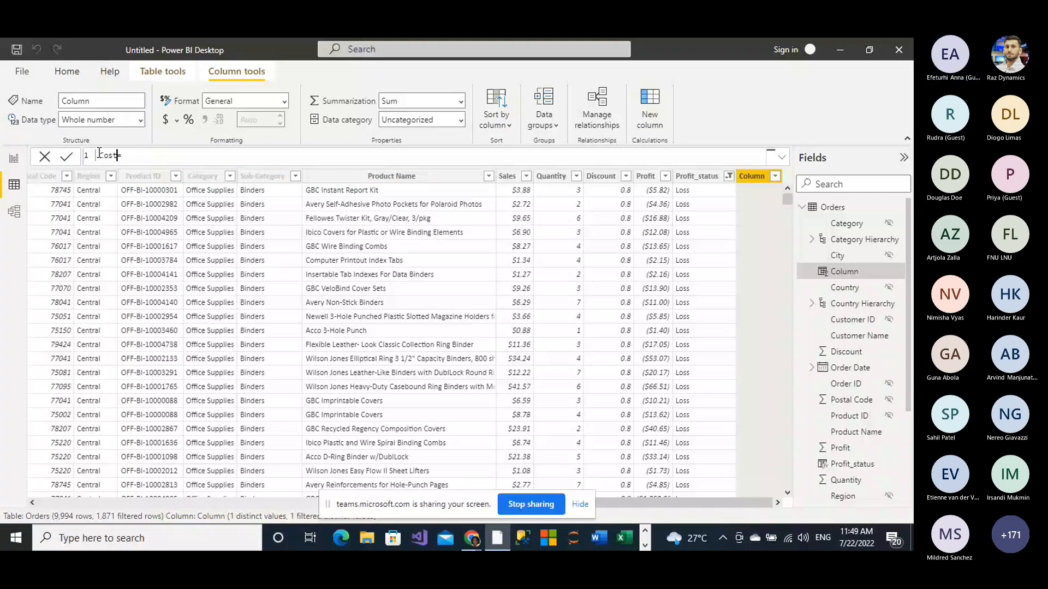
{"action": "type", "text": " ="}
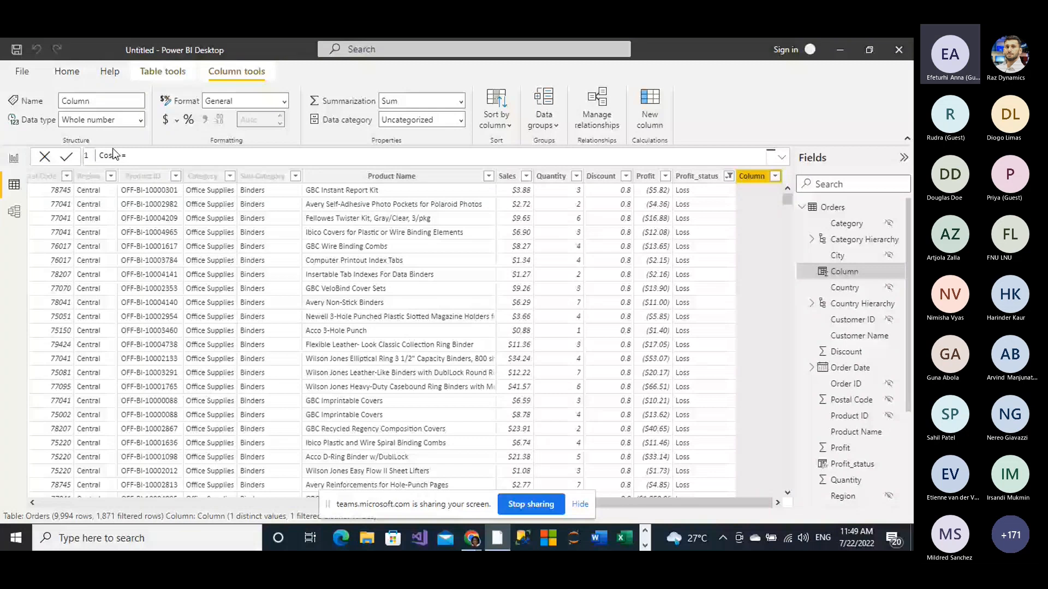
{"action": "type", "text": " Orders[Sa"}
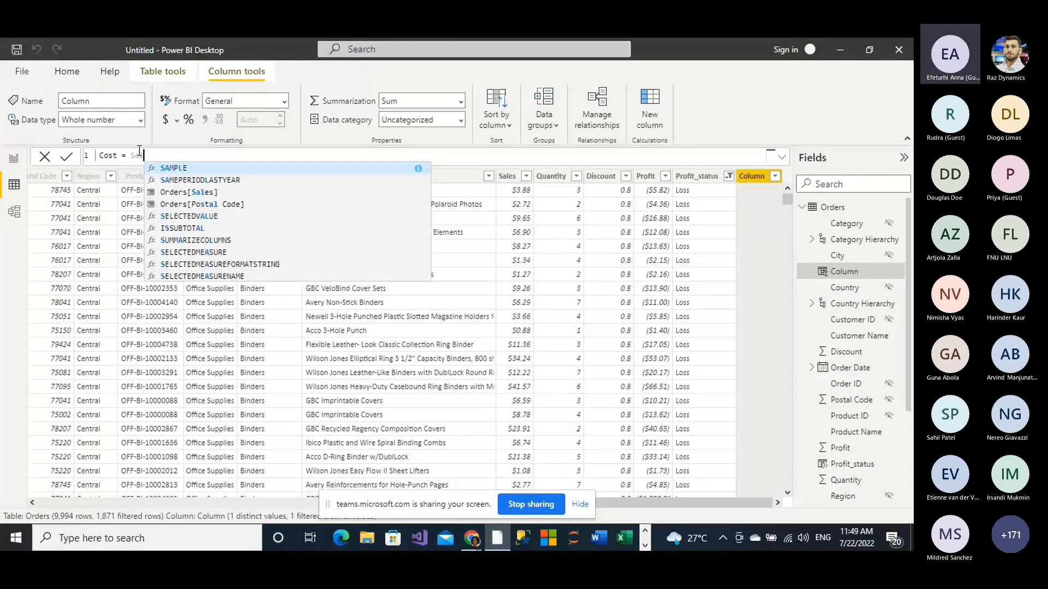
{"action": "type", "text": "les"}
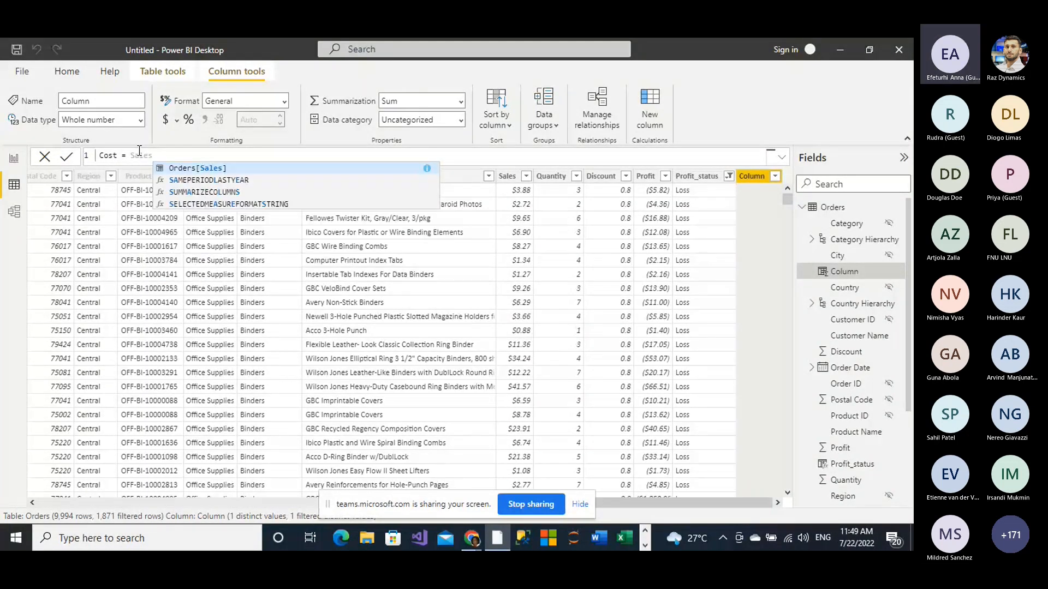
{"action": "left_click", "coordinate": [193, 168]}
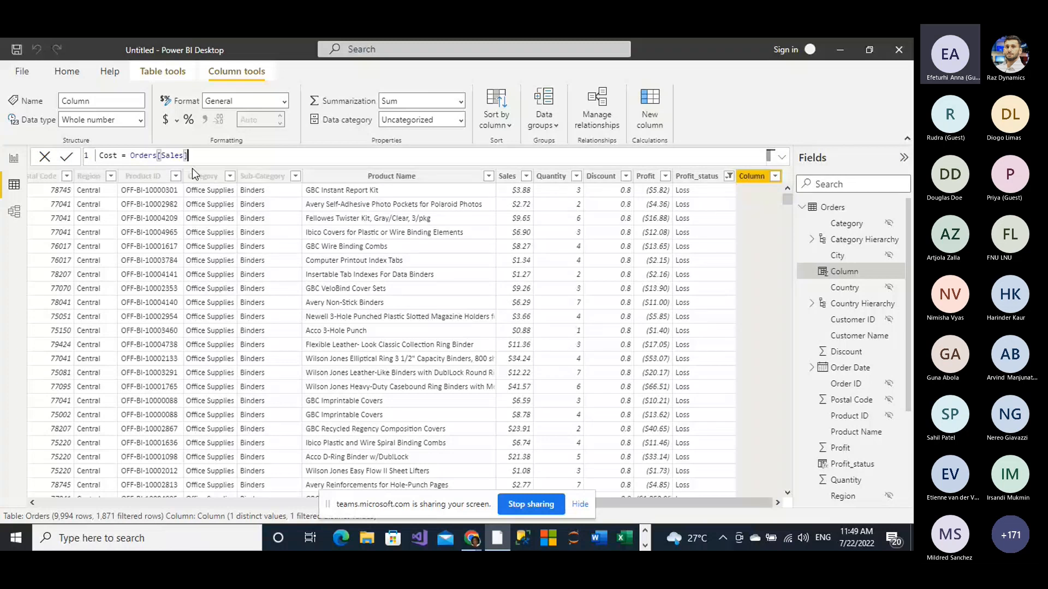
Step: Complete the Cost formula by subtracting Orders[Profit], commit it, and format the column as currency
{"action": "type", "text": "-Or"}
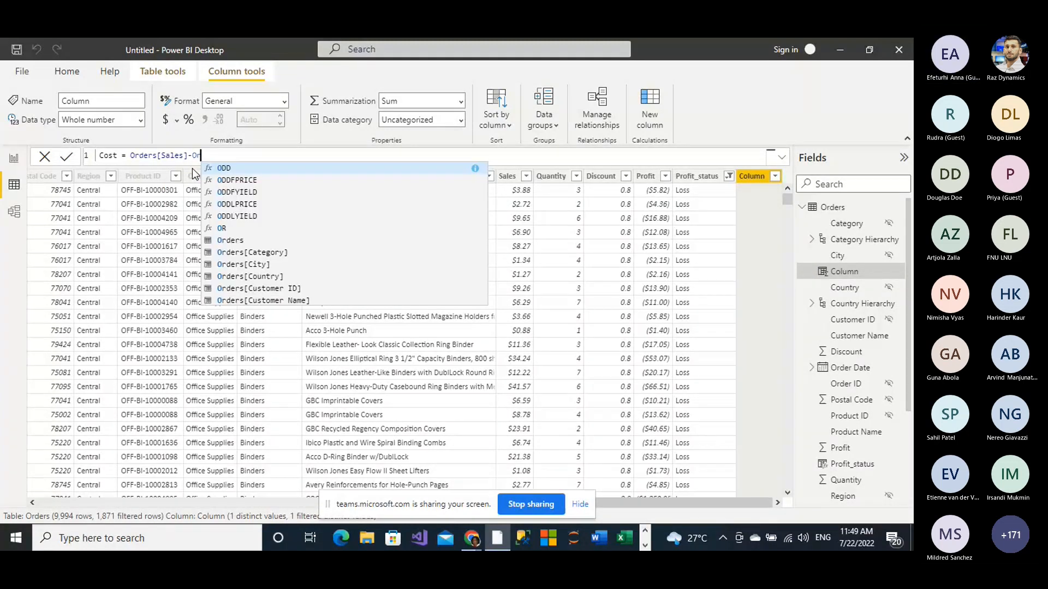
{"action": "type", "text": "der"}
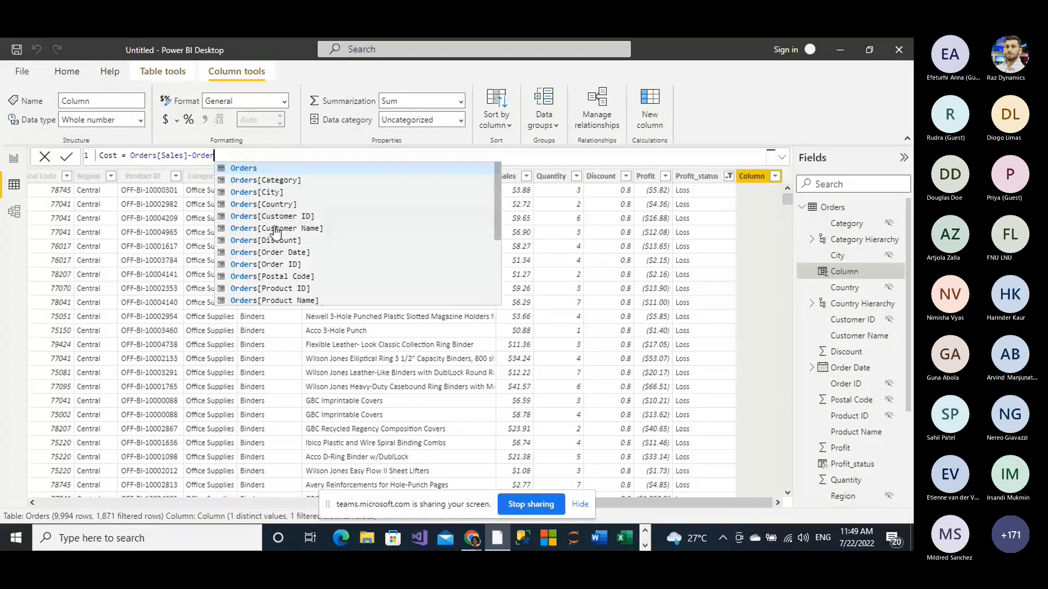
{"action": "scroll", "coordinate": [273, 246], "scroll_direction": "down", "scroll_amount": 2}
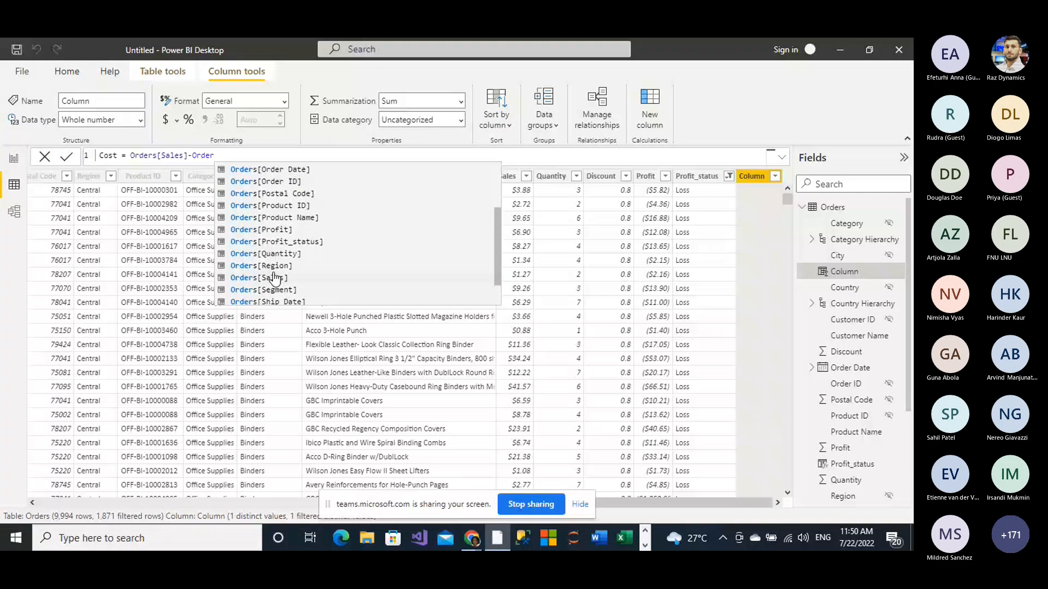
{"action": "scroll", "coordinate": [274, 297], "scroll_direction": "down", "scroll_amount": 1}
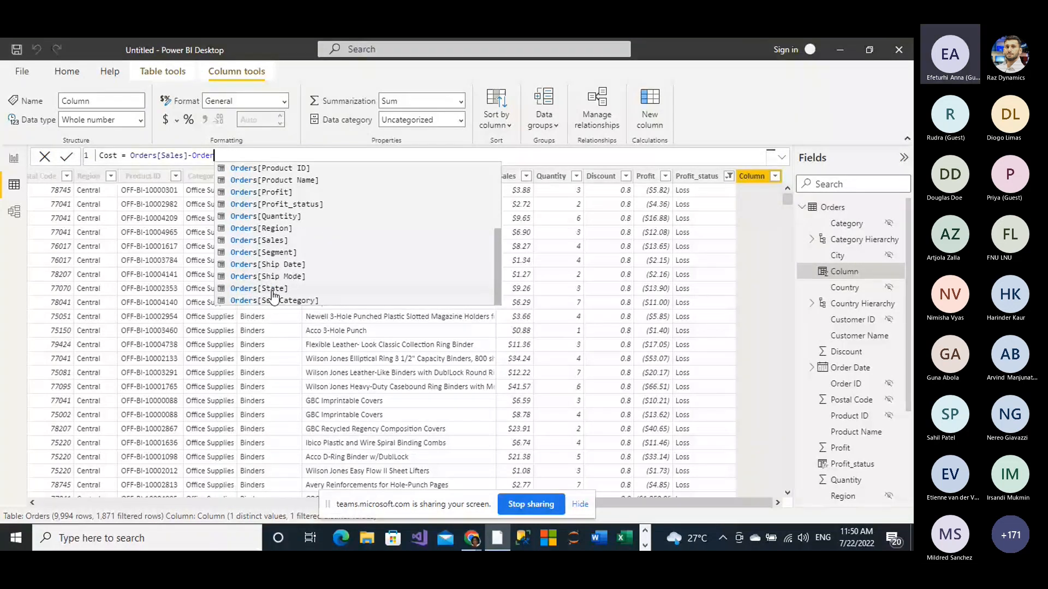
{"action": "left_click", "coordinate": [268, 205]}
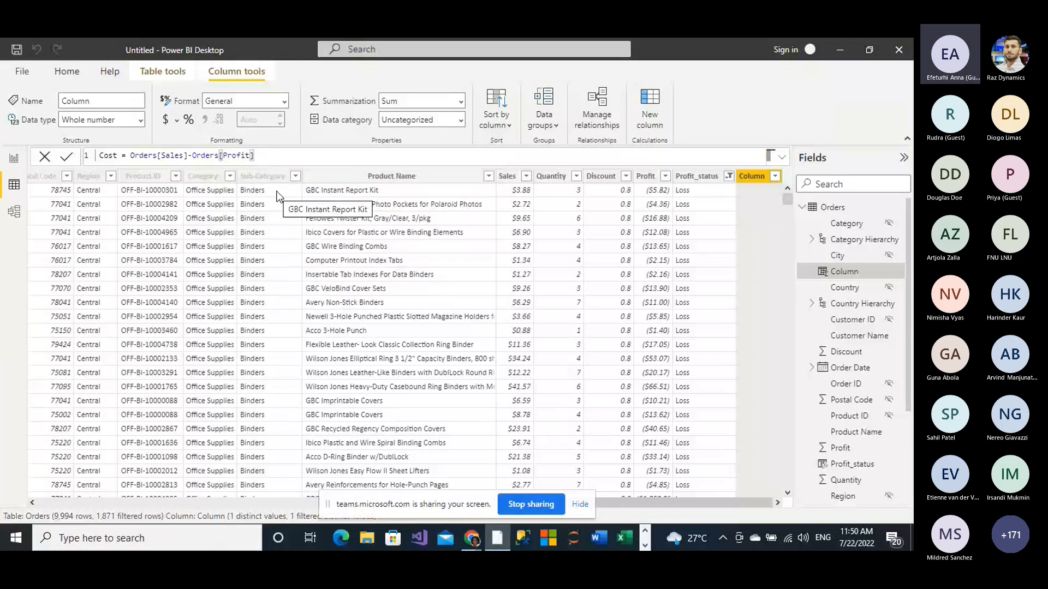
{"action": "key", "text": "Return"}
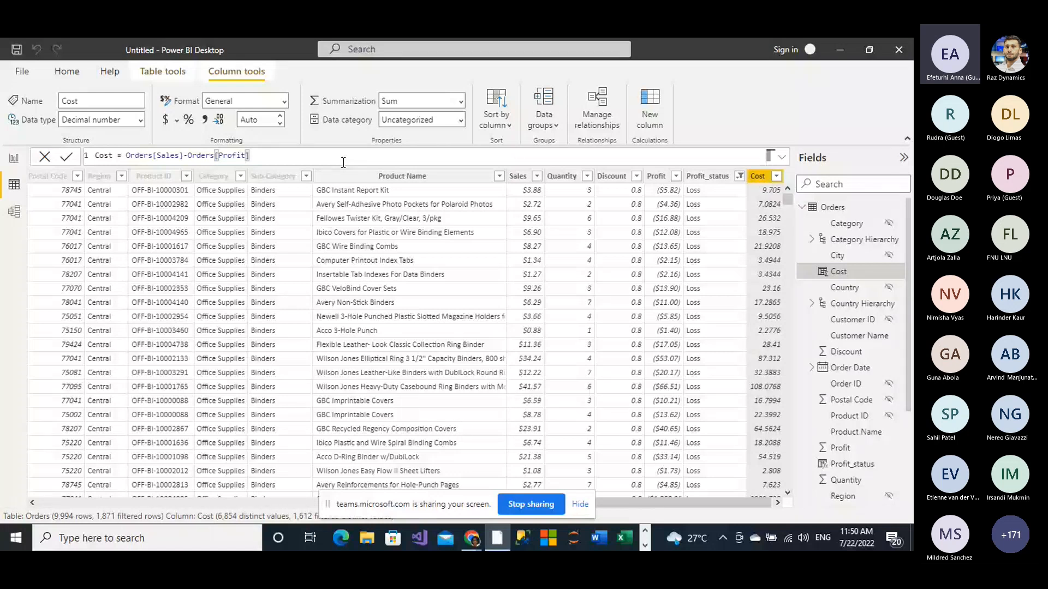
{"action": "left_click", "coordinate": [284, 103]}
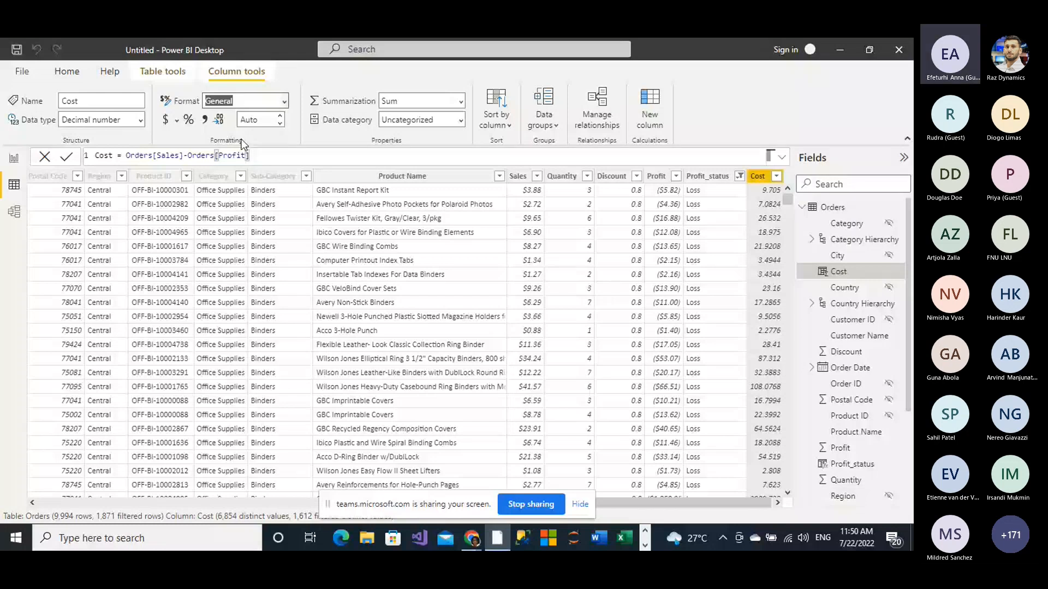
{"action": "left_click", "coordinate": [170, 124]}
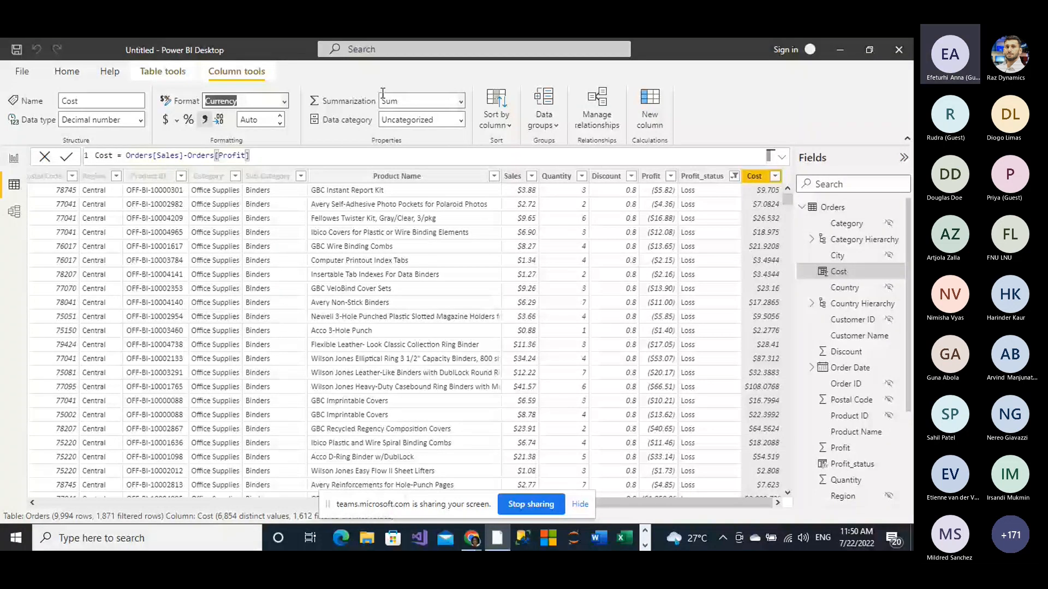
Step: Create a new measure in the Orders table and replace its default name with TotalCost
{"action": "left_click", "coordinate": [162, 72]}
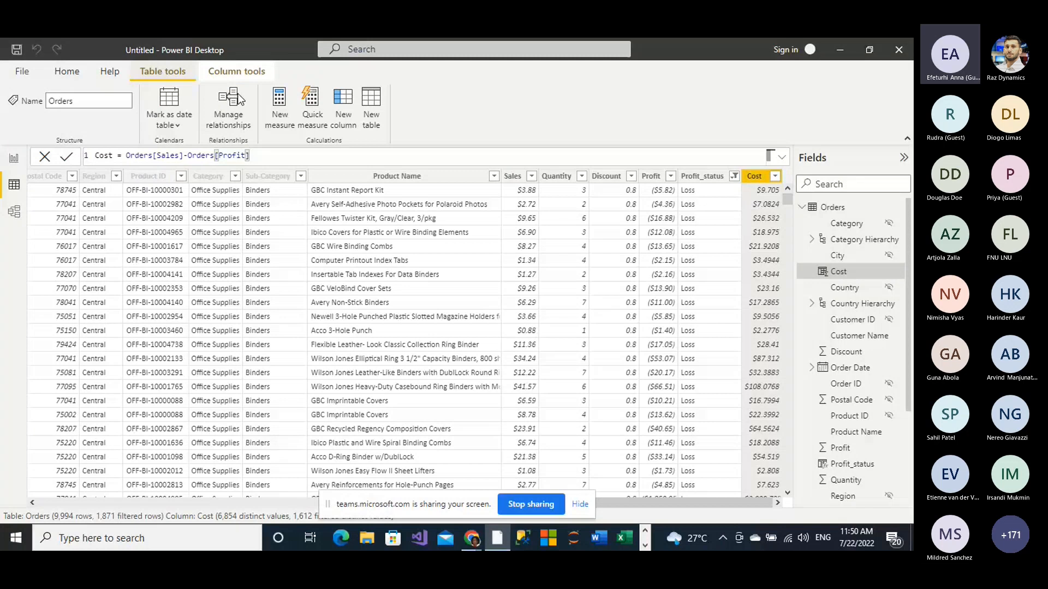
{"action": "left_click", "coordinate": [281, 119]}
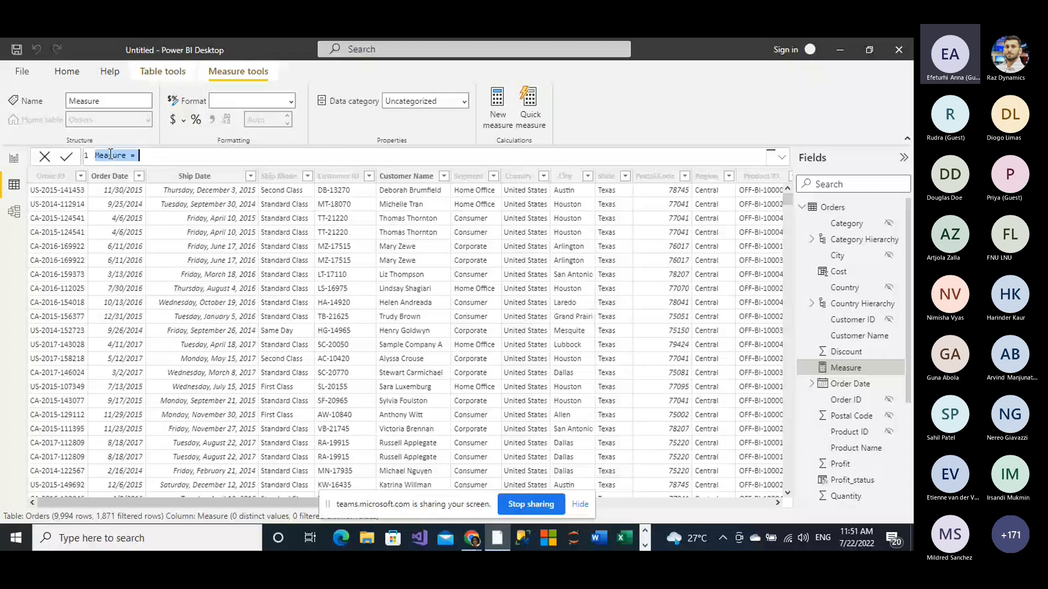
{"action": "left_click", "coordinate": [128, 156]}
{"action": "key", "text": "BackSpace"}
{"action": "key", "text": "BackSpace"}
{"action": "key", "text": "BackSpace"}
{"action": "key", "text": "BackSpace"}
{"action": "key", "text": "BackSpace"}
{"action": "key", "text": "BackSpace"}
{"action": "key", "text": "BackSpace"}
{"action": "type", "text": "TotalCost"}
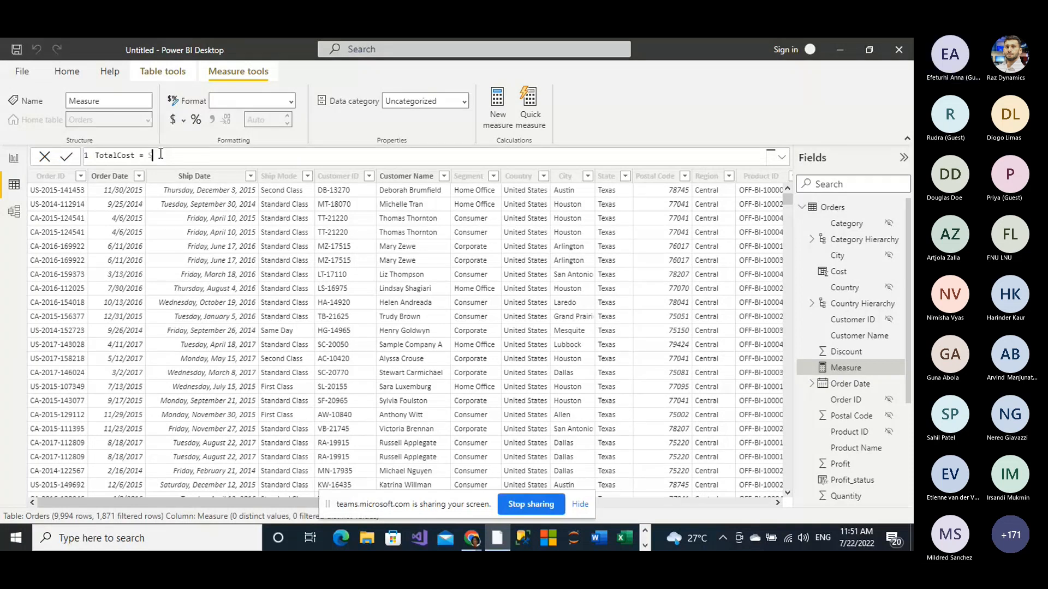
Step: Define the TotalCost measure as SUM(Orders[Cost]) and commit it
{"action": "type", "text": "Sum"}
{"action": "left_click", "coordinate": [190, 174]}
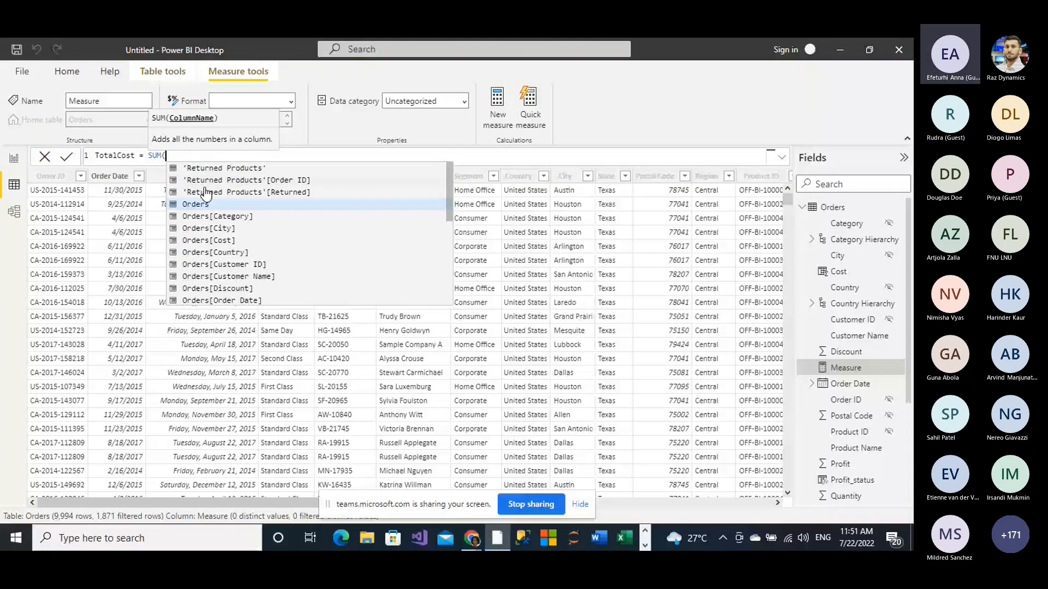
{"action": "left_click", "coordinate": [216, 241]}
{"action": "type", "text": ")"}
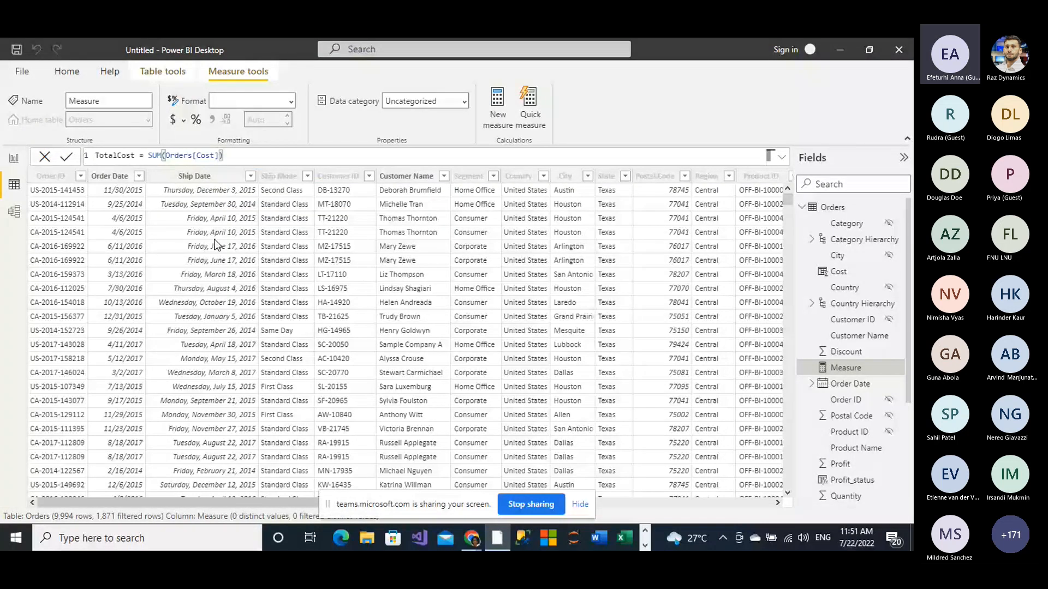
{"action": "key", "text": "Return"}
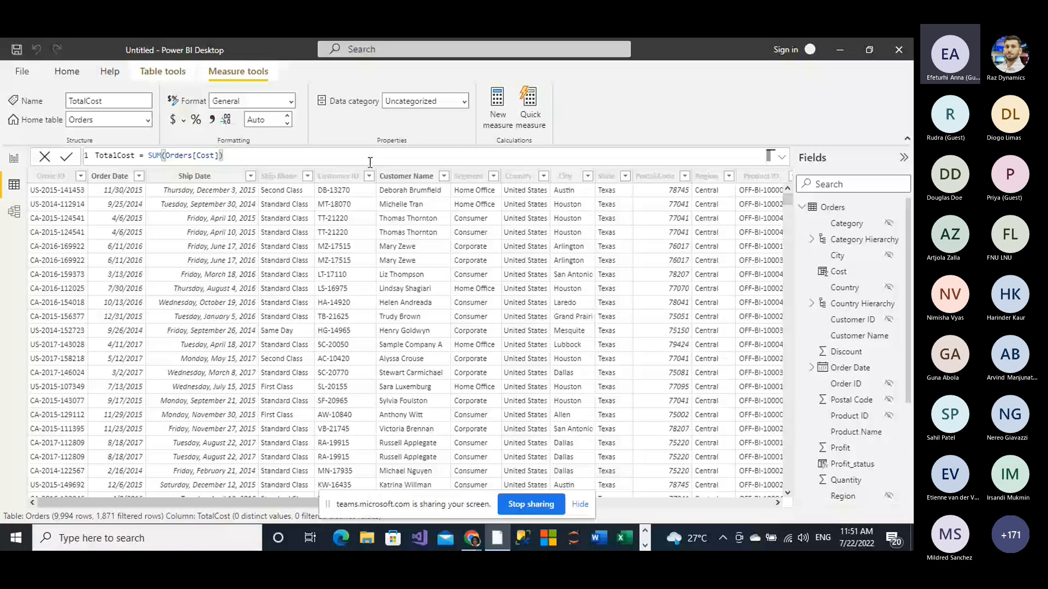
Step: Add another measure to the Orders table and replace its default name with Totalprofit
{"action": "left_click", "coordinate": [501, 112]}
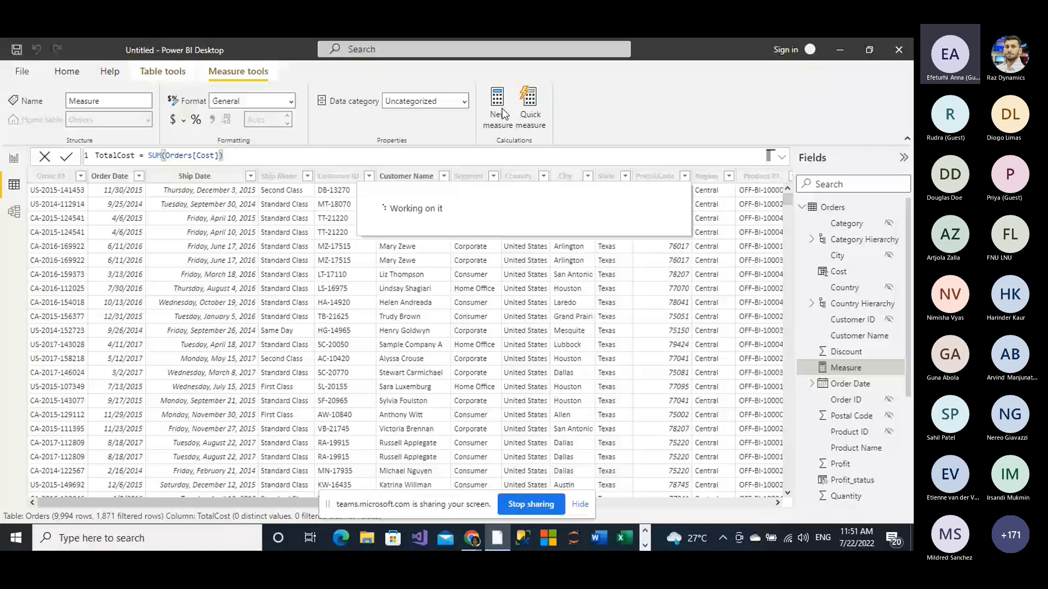
{"action": "left_click", "coordinate": [125, 156]}
{"action": "key", "text": "BackSpace"}
{"action": "key", "text": "BackSpace"}
{"action": "key", "text": "BackSpace"}
{"action": "key", "text": "BackSpace"}
{"action": "key", "text": "BackSpace"}
{"action": "key", "text": "BackSpace"}
{"action": "key", "text": "BackSpace"}
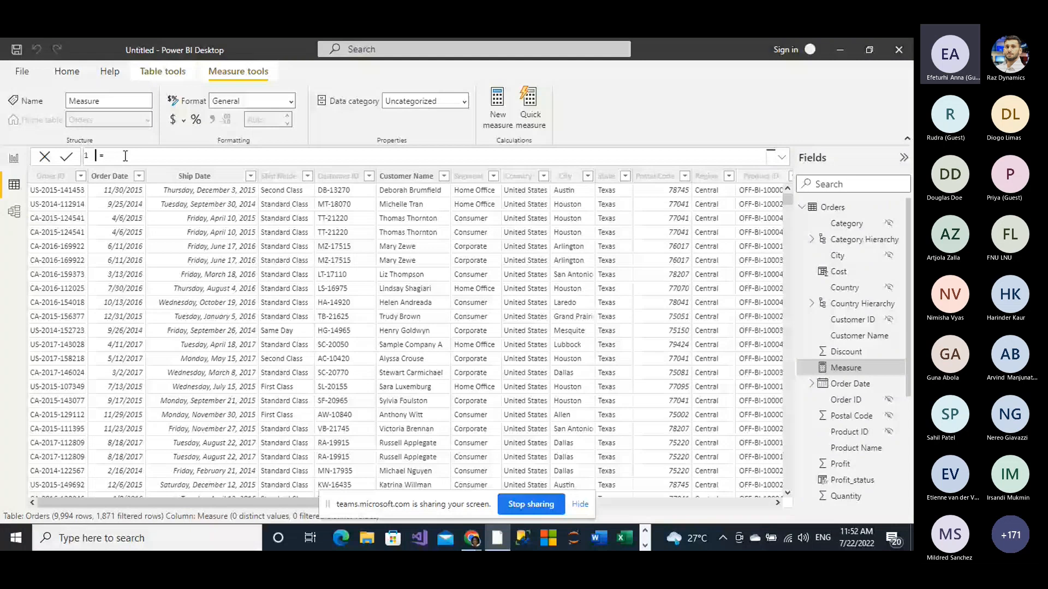
{"action": "type", "text": "Tota "}
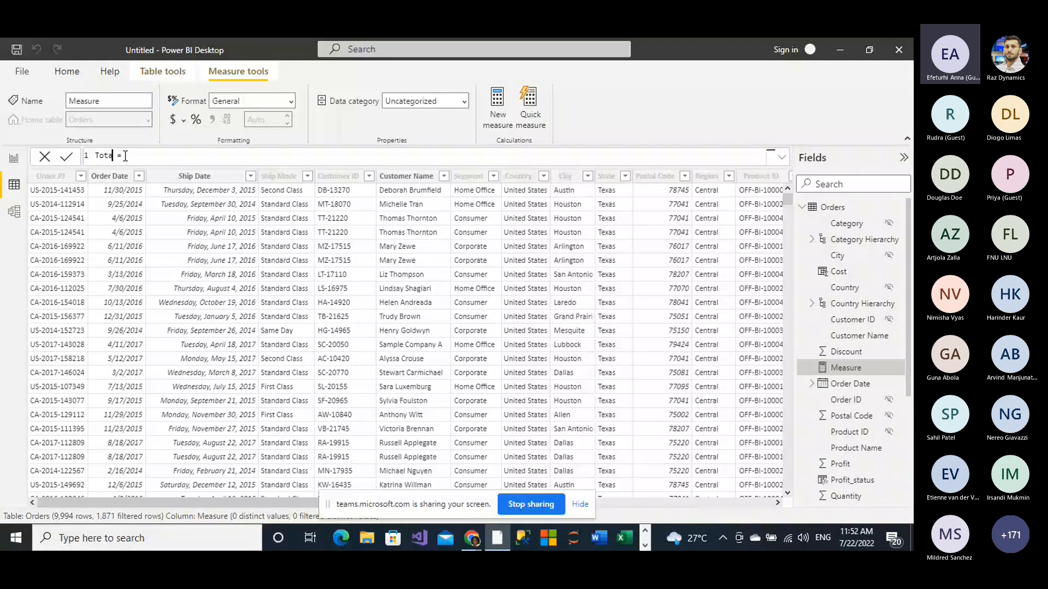
{"action": "type", "text": "lpr"}
{"action": "type", "text": "i"}
{"action": "key", "text": "BackSpace"}
{"action": "key", "text": "BackSpace"}
{"action": "type", "text": "rofit"}
Step: Define the Totalprofit measure as SUM(Orders[Profit]) and commit it
{"action": "left_click", "coordinate": [167, 153]}
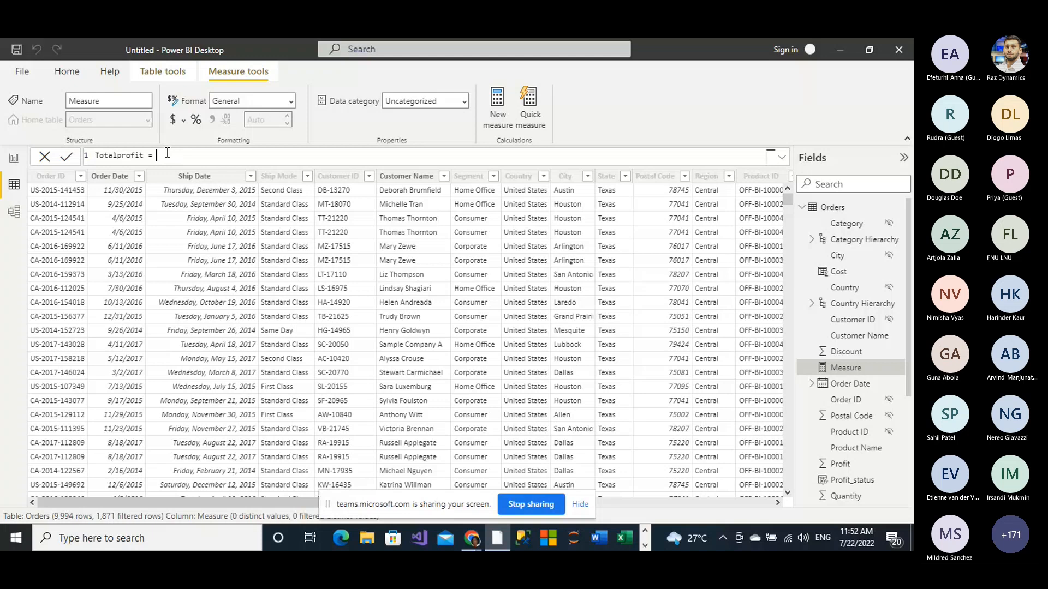
{"action": "type", "text": "sum"}
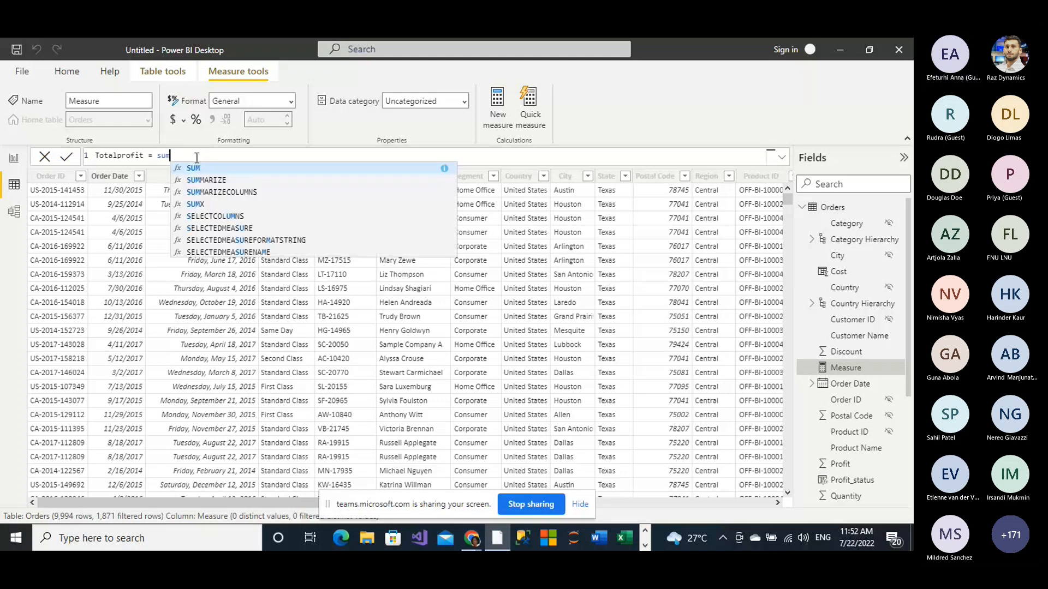
{"action": "key", "text": "Tab"}
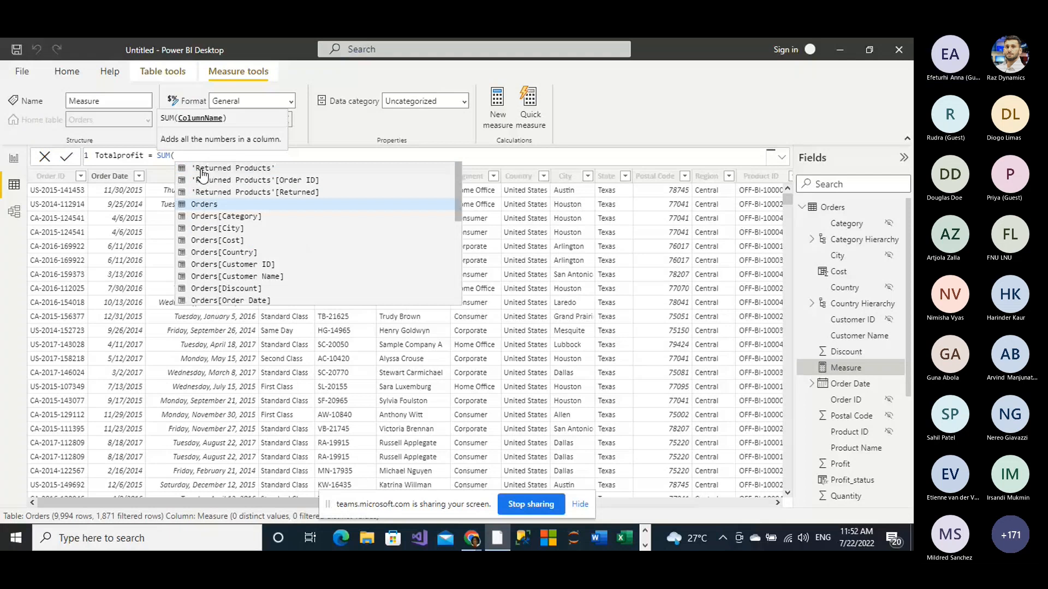
{"action": "scroll", "coordinate": [226, 267], "scroll_direction": "down", "scroll_amount": 1}
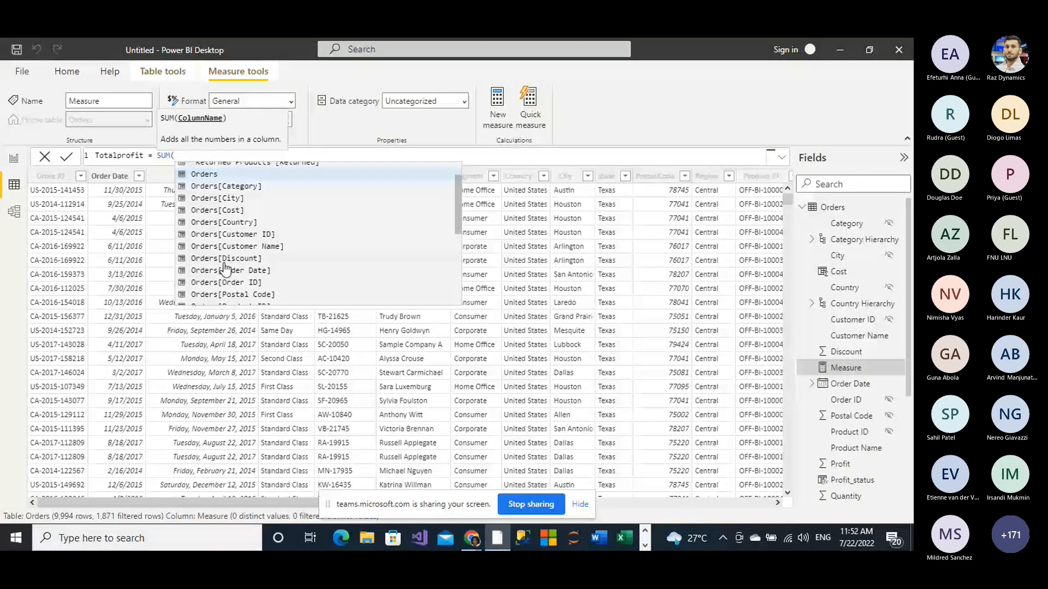
{"action": "scroll", "coordinate": [225, 267], "scroll_direction": "down", "scroll_amount": 2}
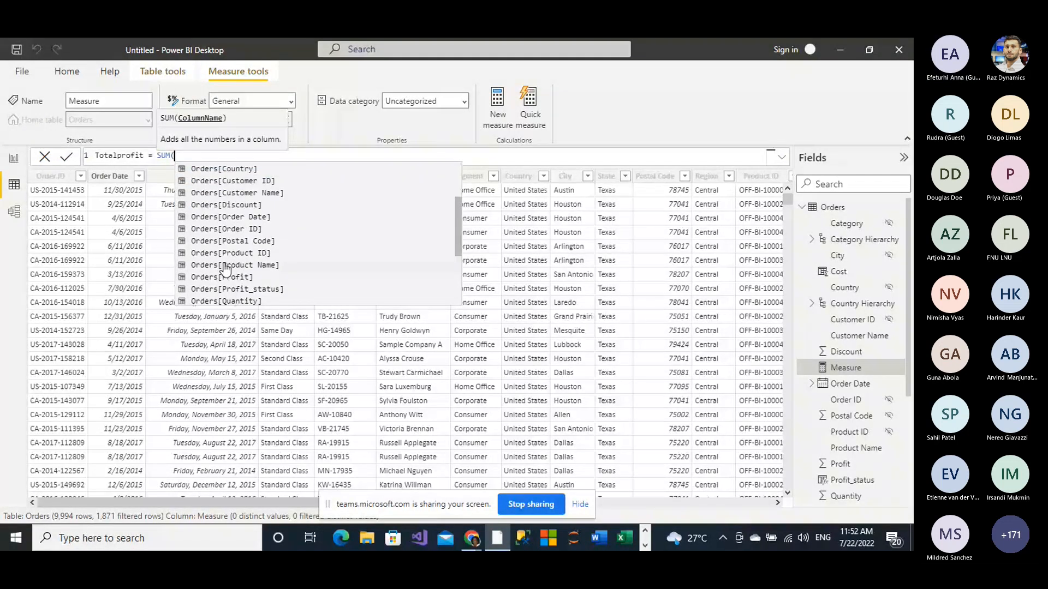
{"action": "left_click", "coordinate": [225, 276]}
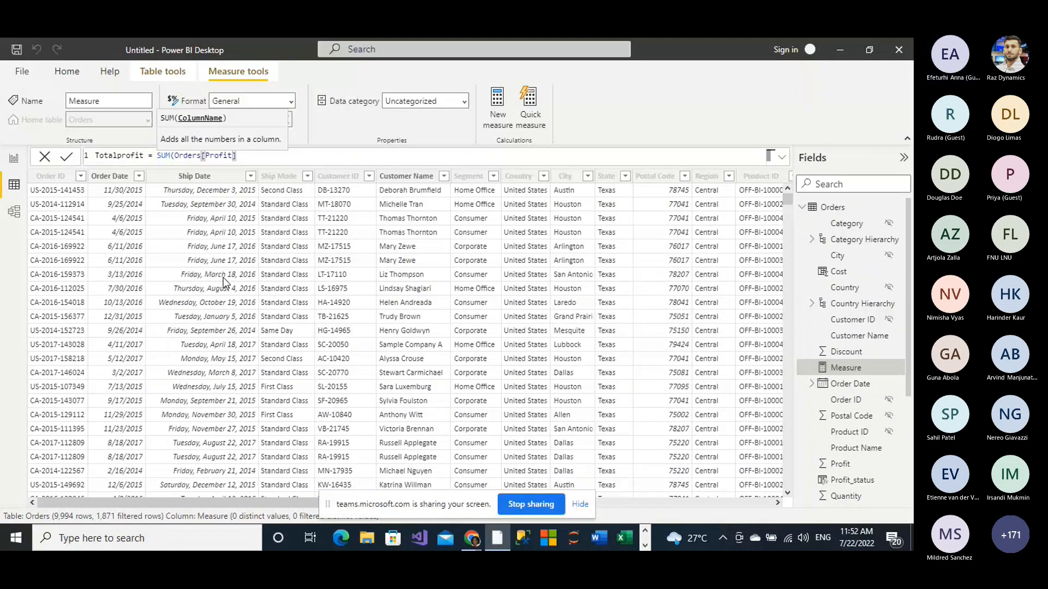
{"action": "type", "text": ")"}
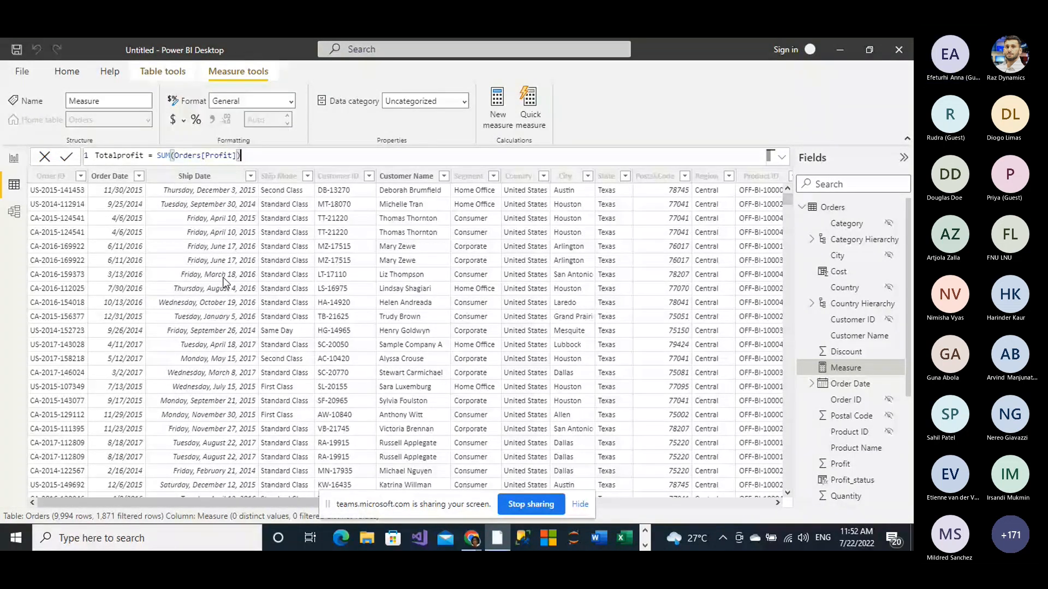
{"action": "key", "text": "Return"}
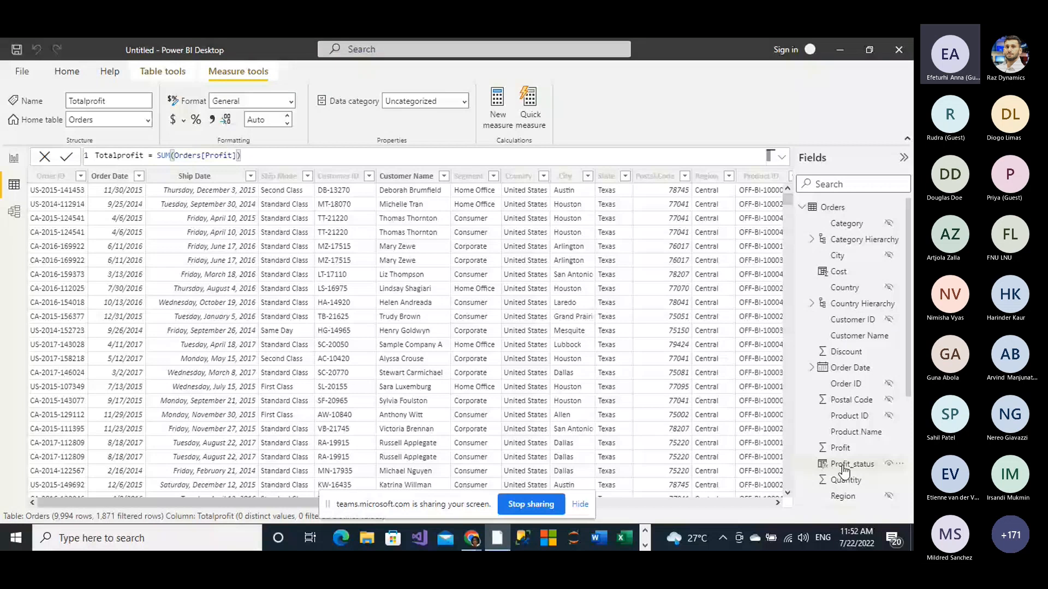
{"action": "scroll", "coordinate": [844, 470], "scroll_direction": "down", "scroll_amount": 3}
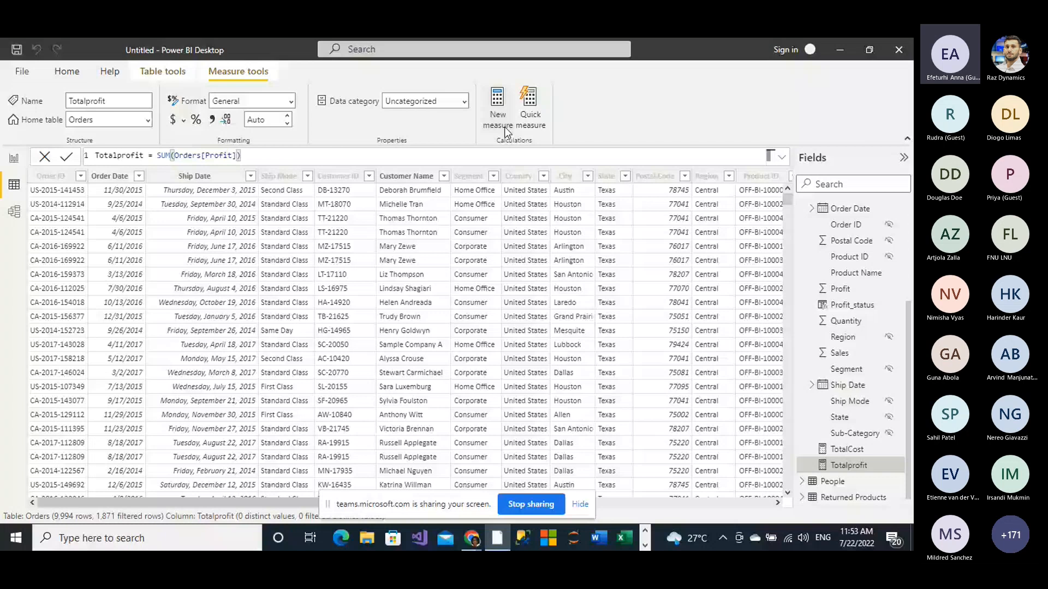
Step: Create a new calculated table and change its default name to DateTable
{"action": "left_click", "coordinate": [177, 75]}
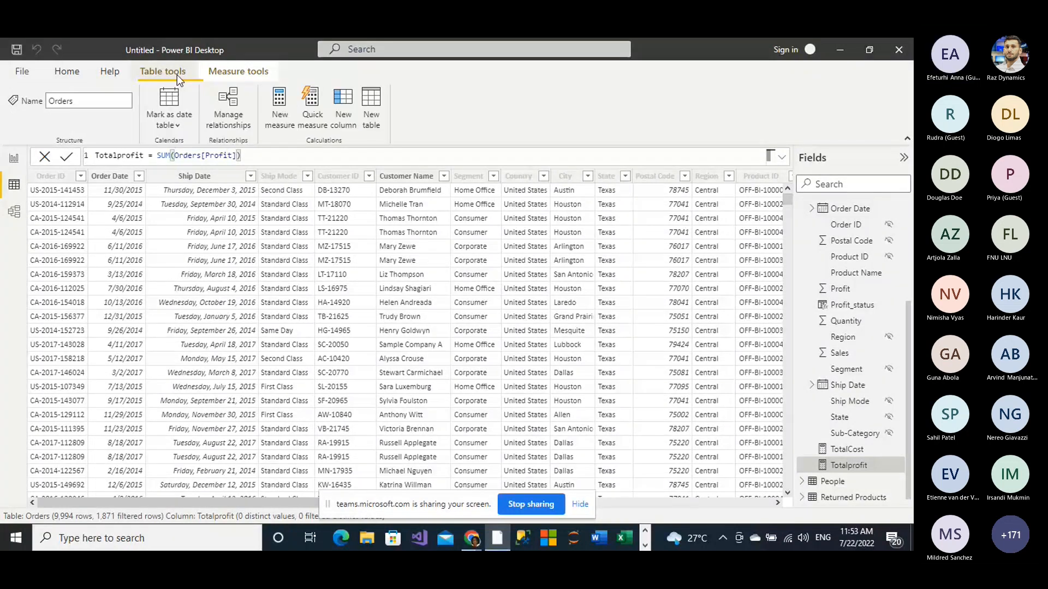
{"action": "left_click", "coordinate": [372, 120]}
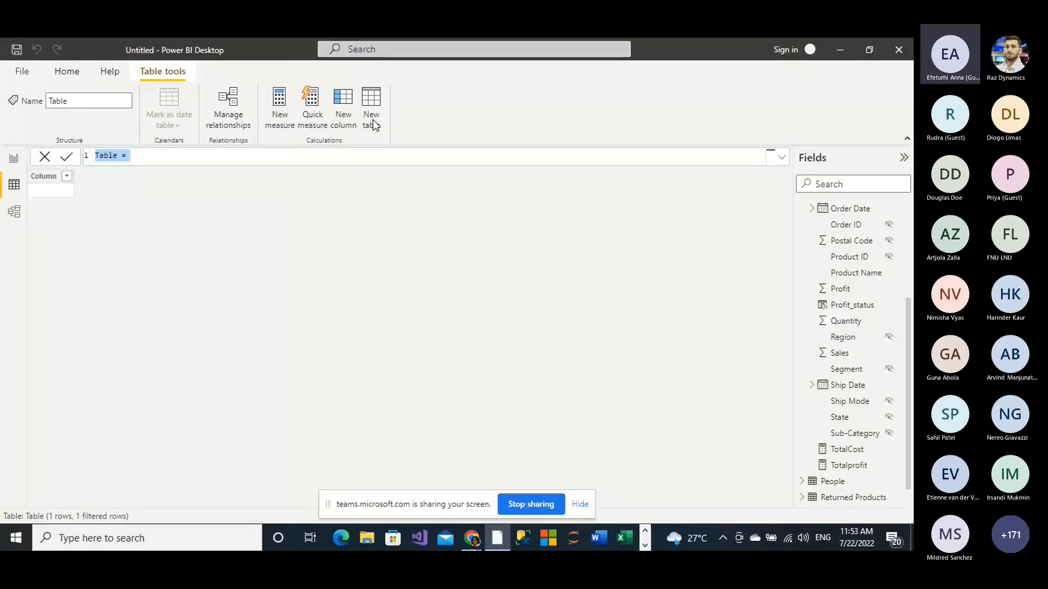
{"action": "left_click", "coordinate": [98, 156]}
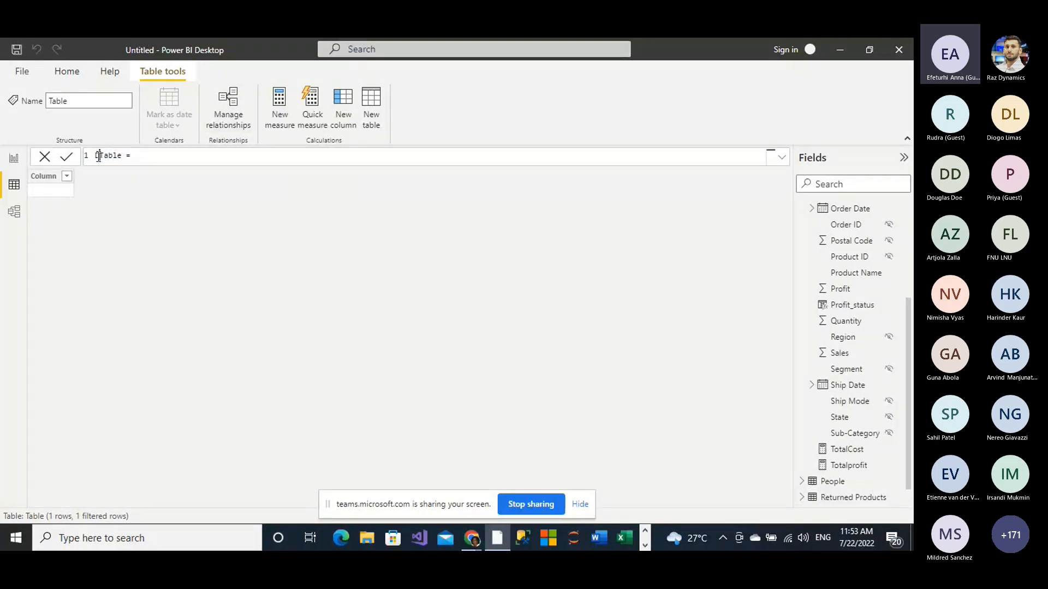
{"action": "type", "text": "Date"}
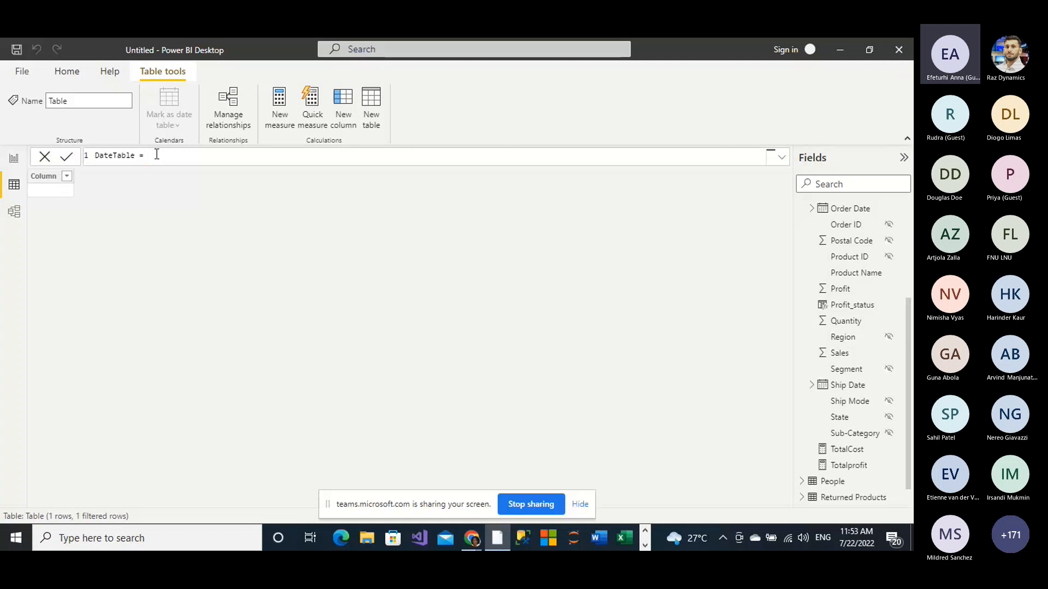
Step: Start the DateTable formula with ADDCOLUMNS, using CALENDARAUTO() as its table argument
{"action": "type", "text": "Ad"}
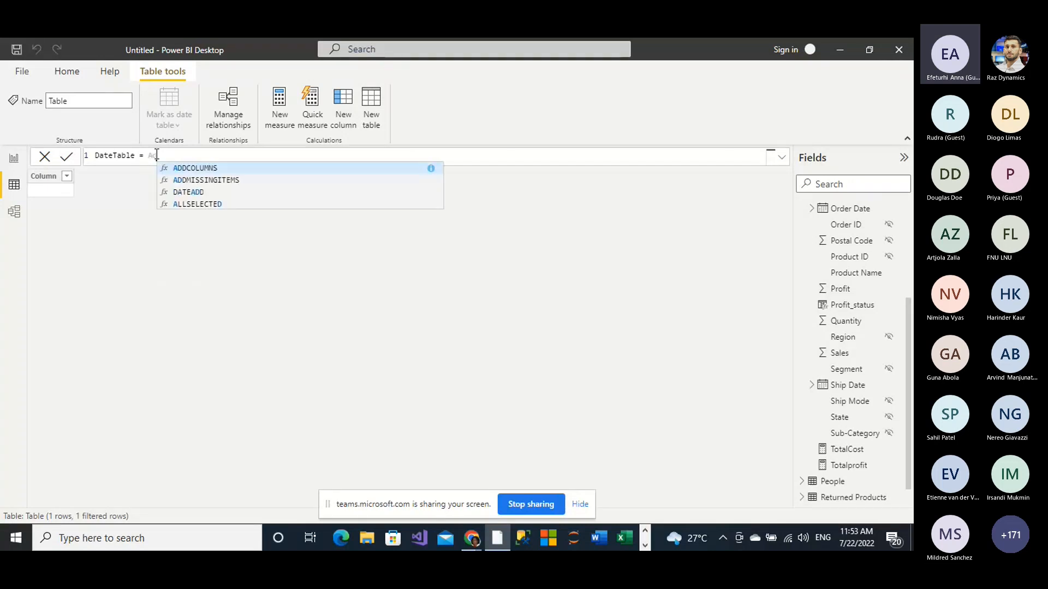
{"action": "left_click", "coordinate": [199, 167]}
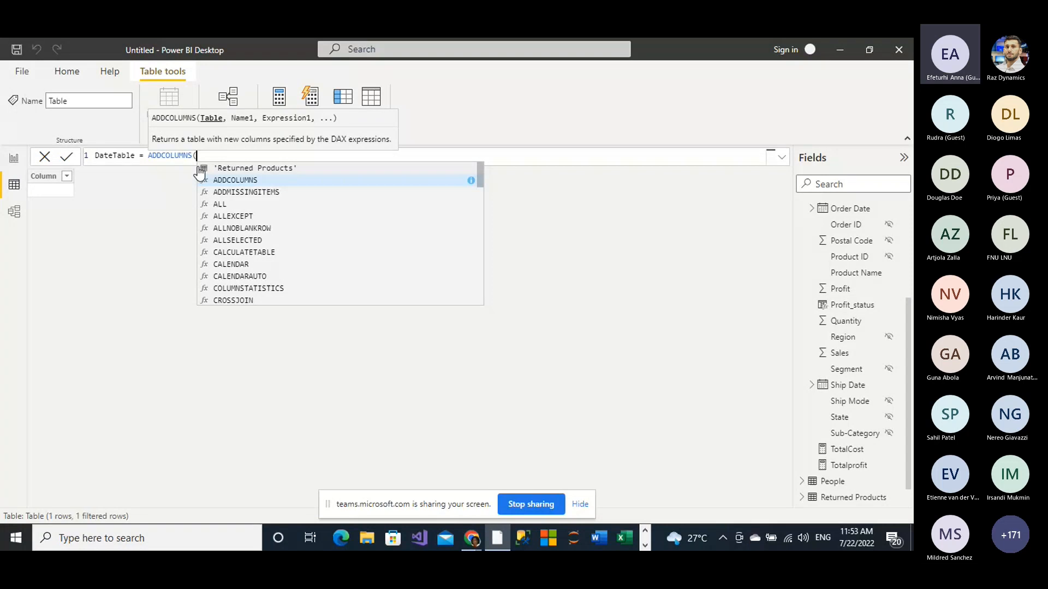
{"action": "type", "text": "Cal"}
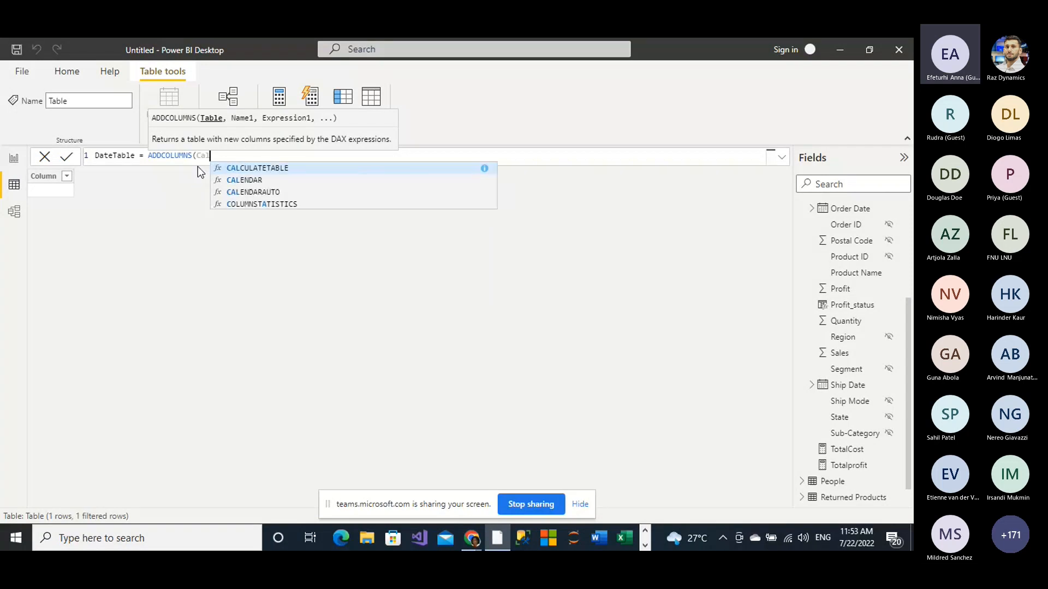
{"action": "type", "text": "e"}
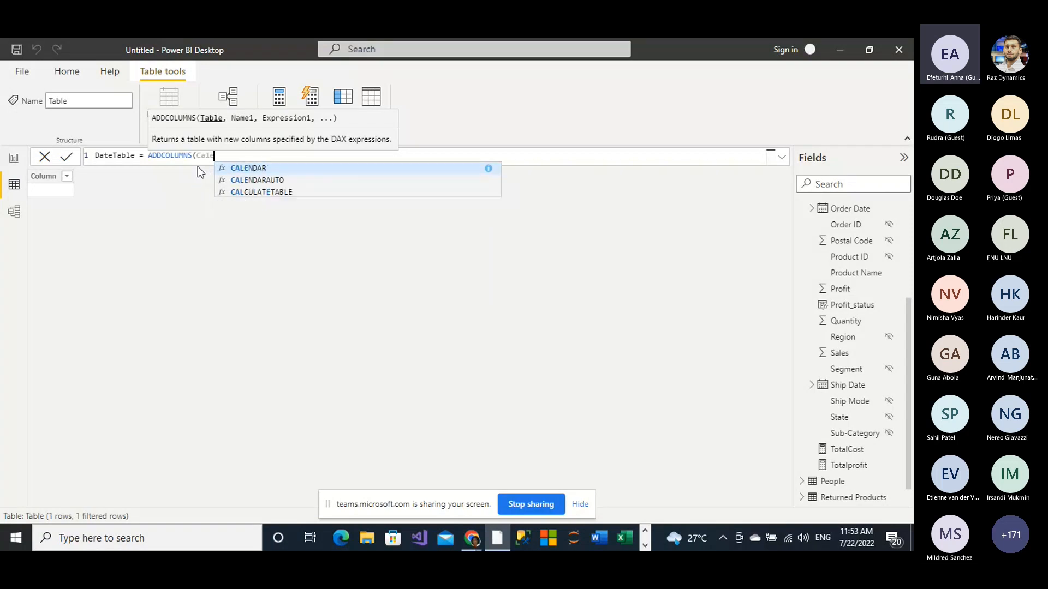
{"action": "left_click", "coordinate": [251, 180]}
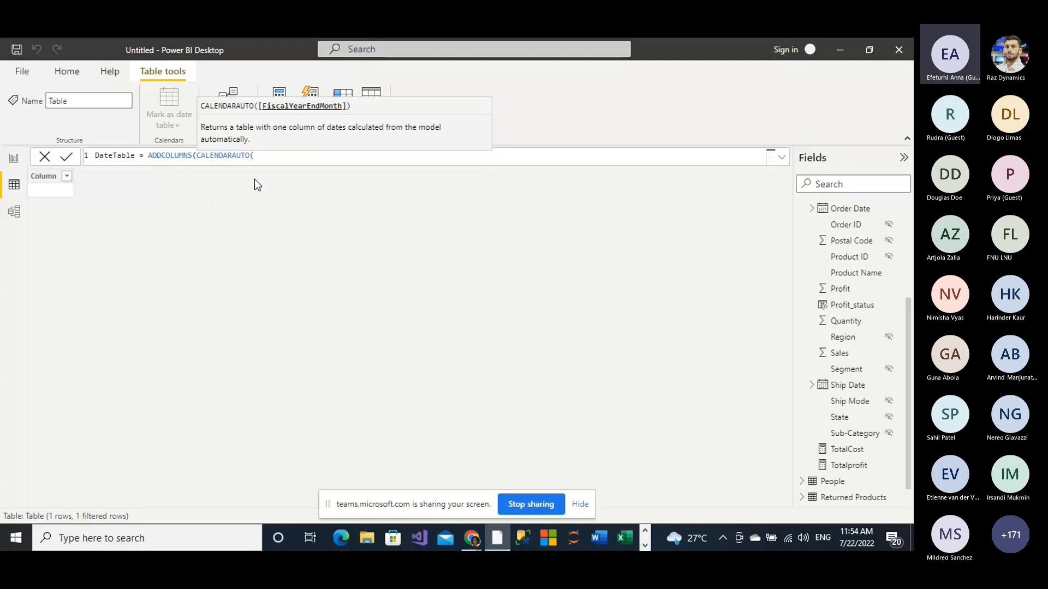
{"action": "type", "text": "),"}
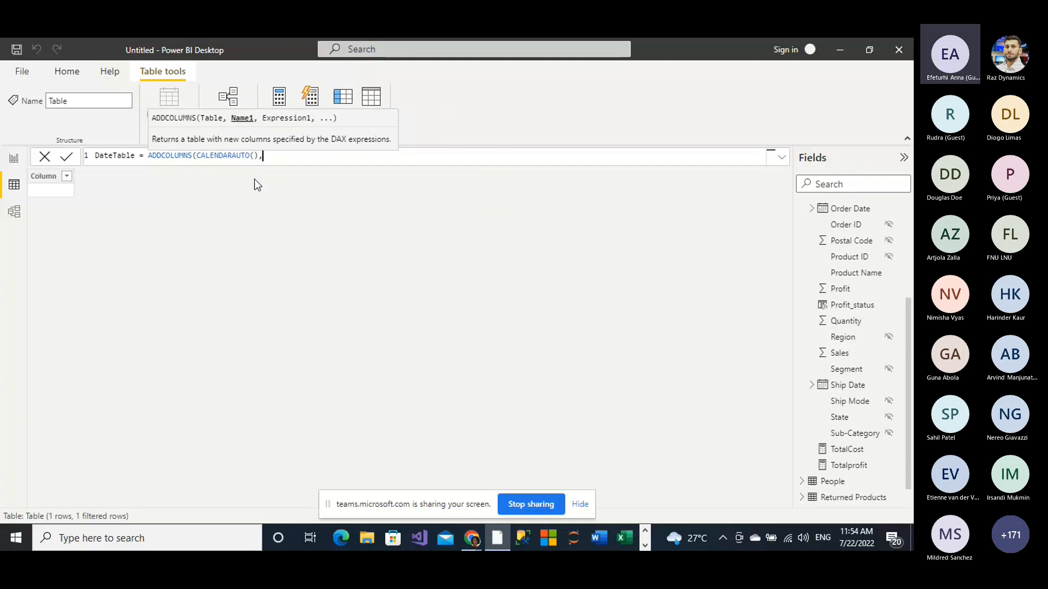
{"action": "type", "text": "\"Year\", Year"}
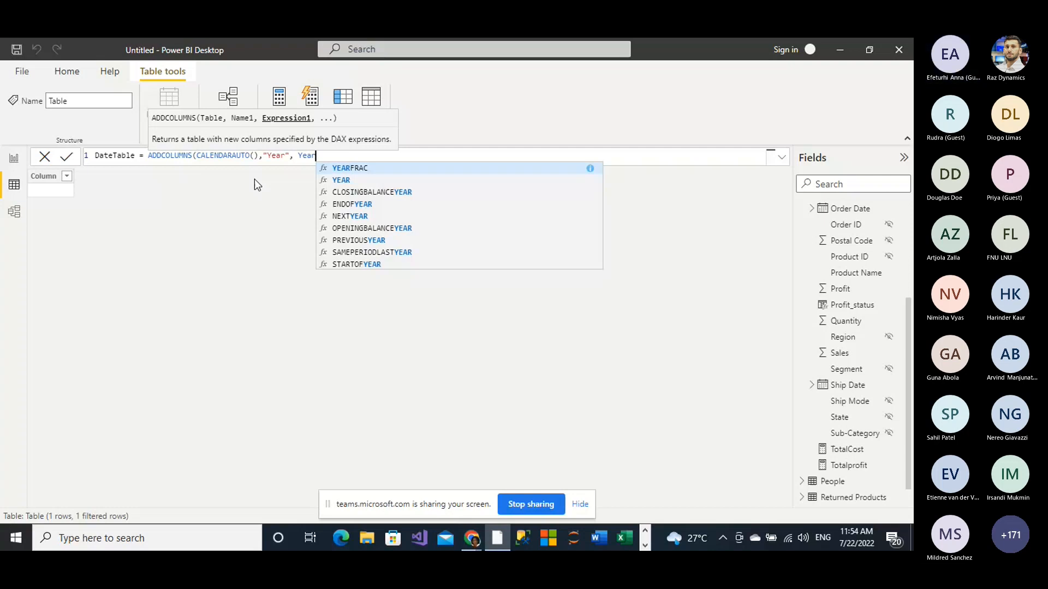
{"action": "key", "text": "Escape"}
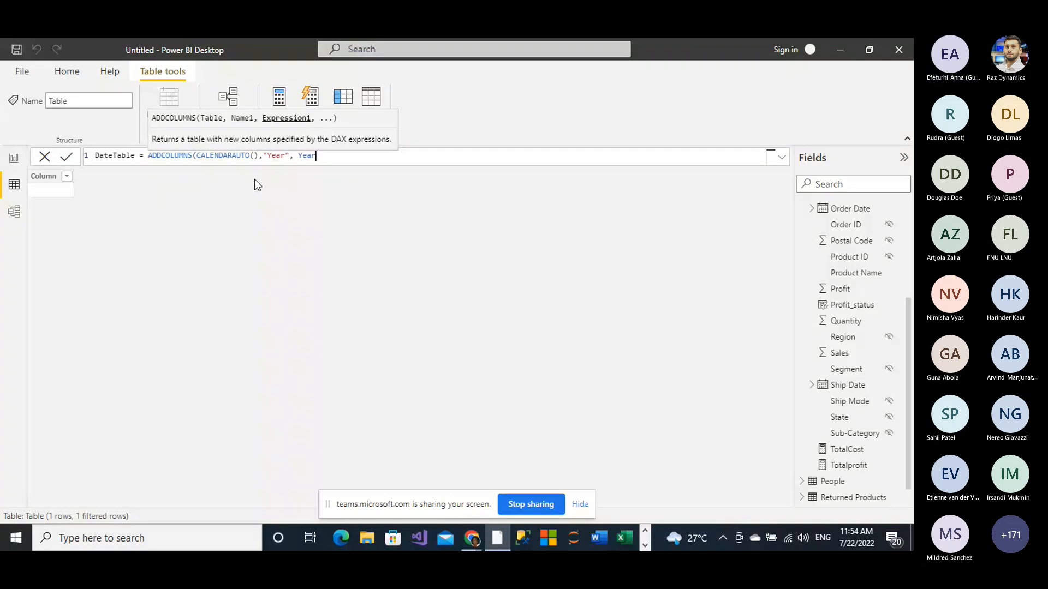
{"action": "type", "text": "("}
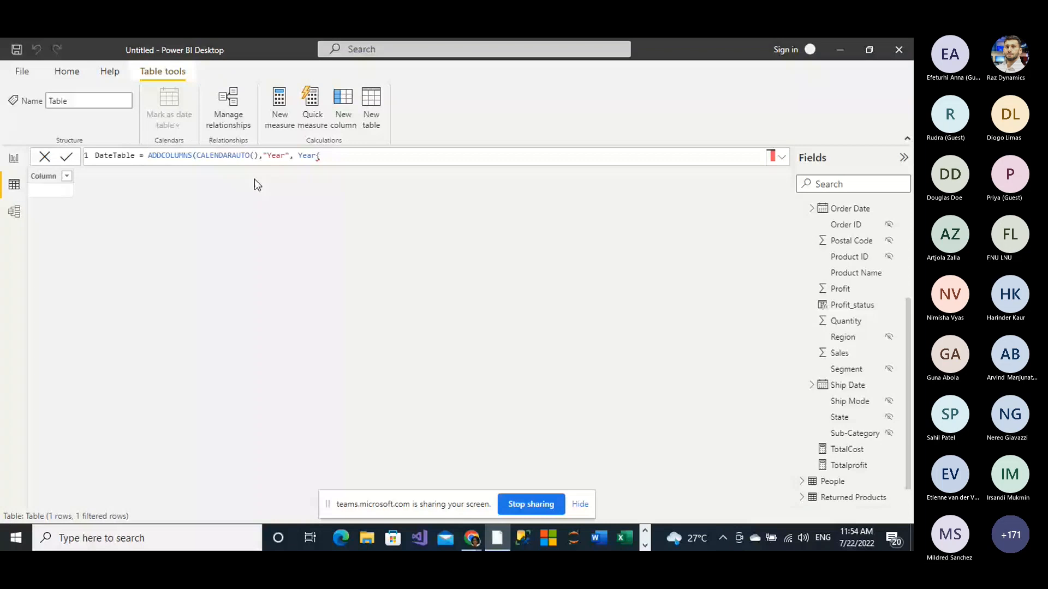
{"action": "key", "text": "BackSpace"}
{"action": "type", "text": "[d"}
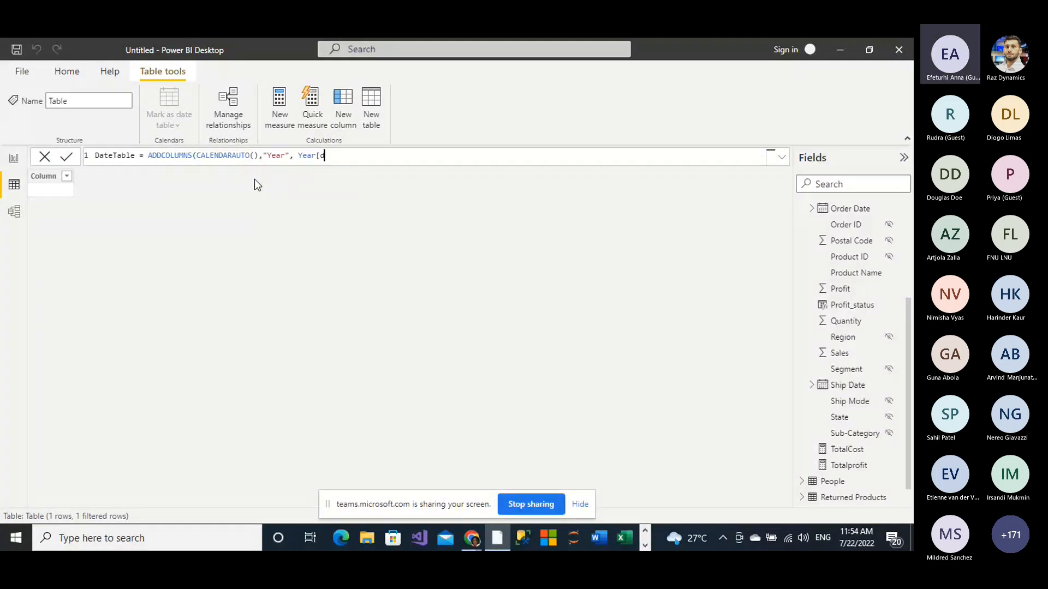
{"action": "key", "text": "BackSpace"}
{"action": "key", "text": "BackSpace"}
{"action": "key", "text": "BackSpace"}
{"action": "key", "text": "BackSpace"}
{"action": "key", "text": "BackSpace"}
{"action": "key", "text": "BackSpace"}
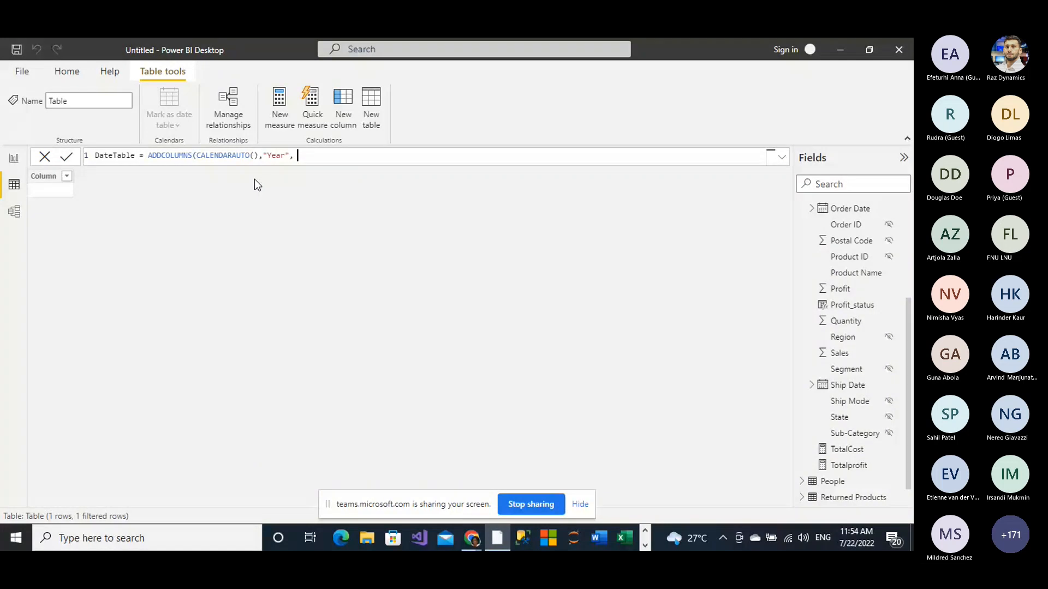
{"action": "key", "text": "BackSpace"}
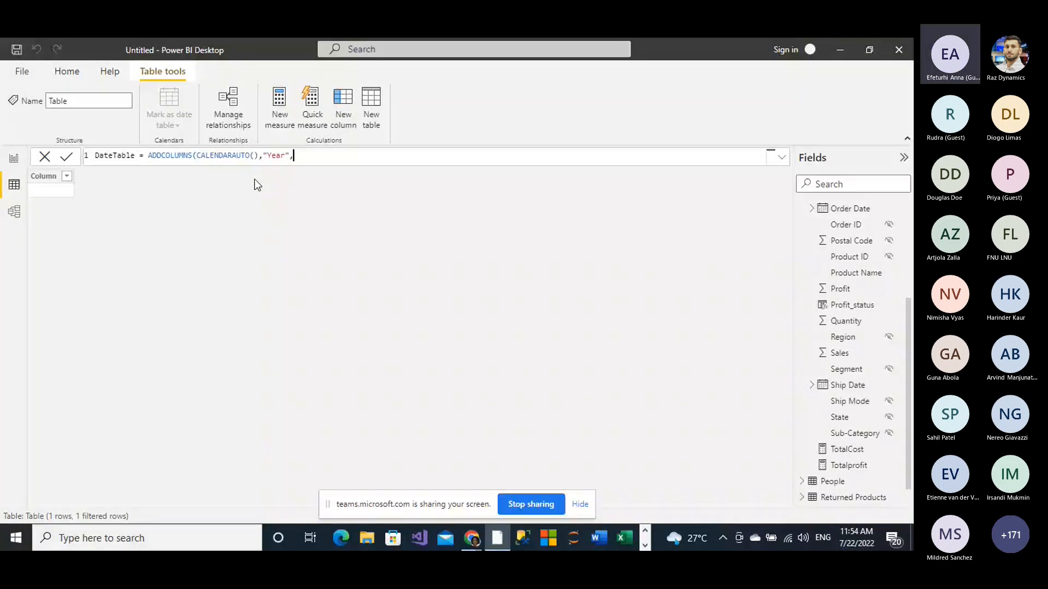
Step: Set the Year column's expression to Year([Date]) and open the name argument for a second column
{"action": "type", "text": "Year("}
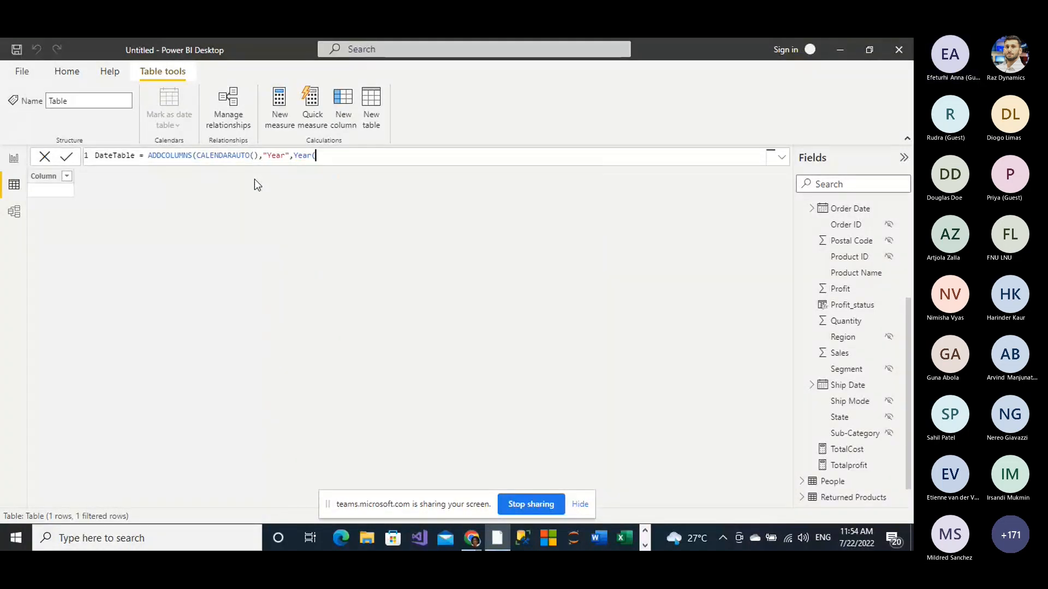
{"action": "type", "text": "["}
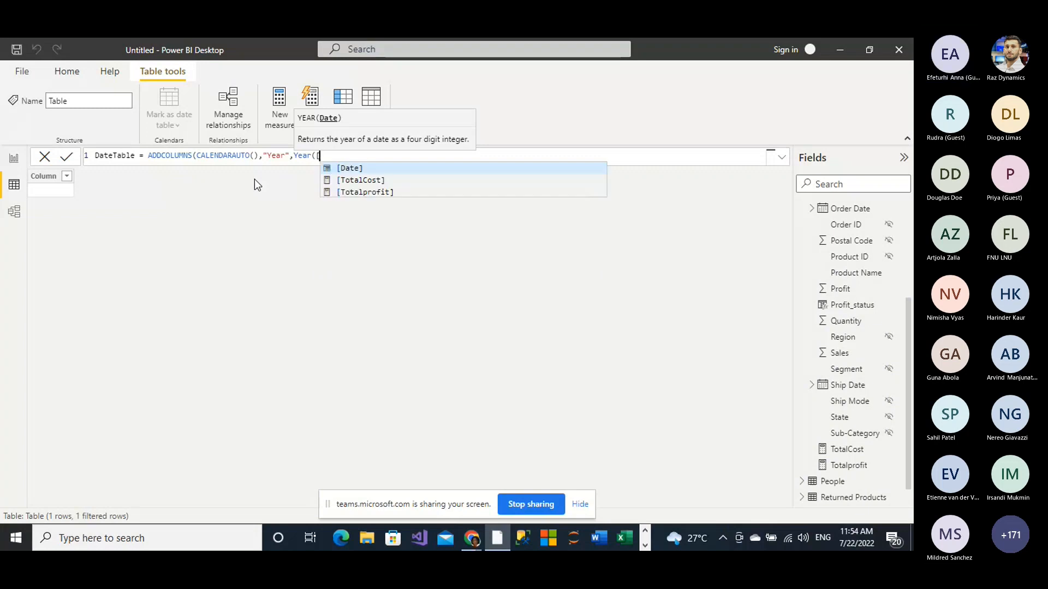
{"action": "left_click", "coordinate": [355, 168]}
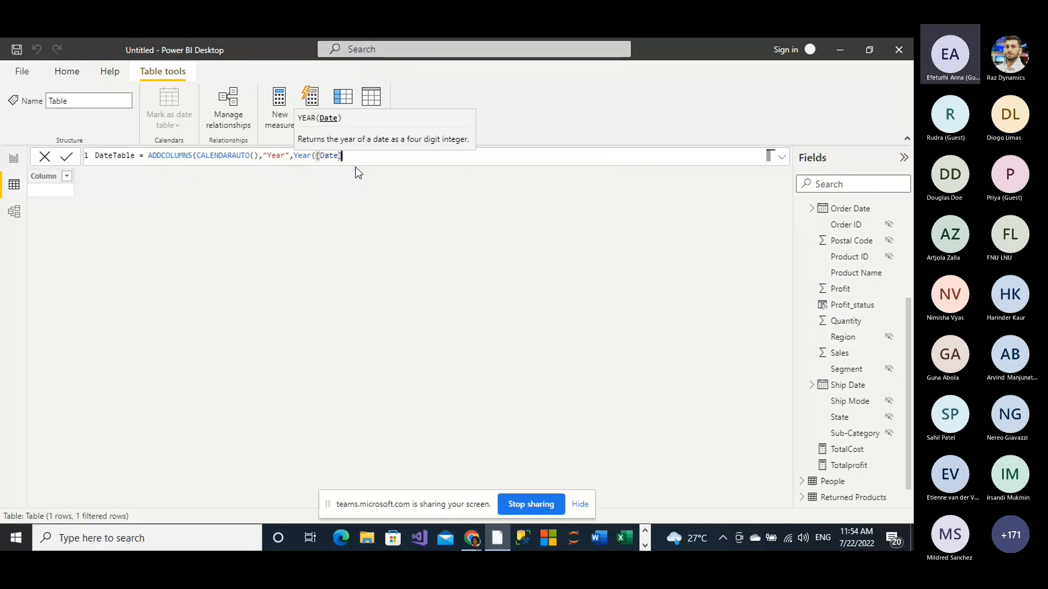
{"action": "type", "text": "),\""}
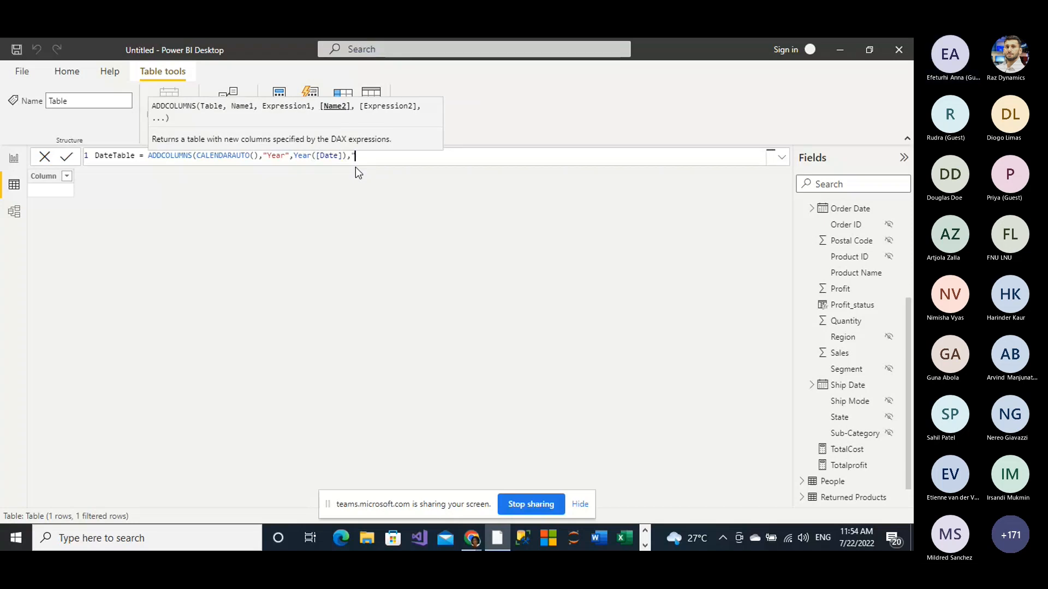
{"action": "type", "text": "Mont"}
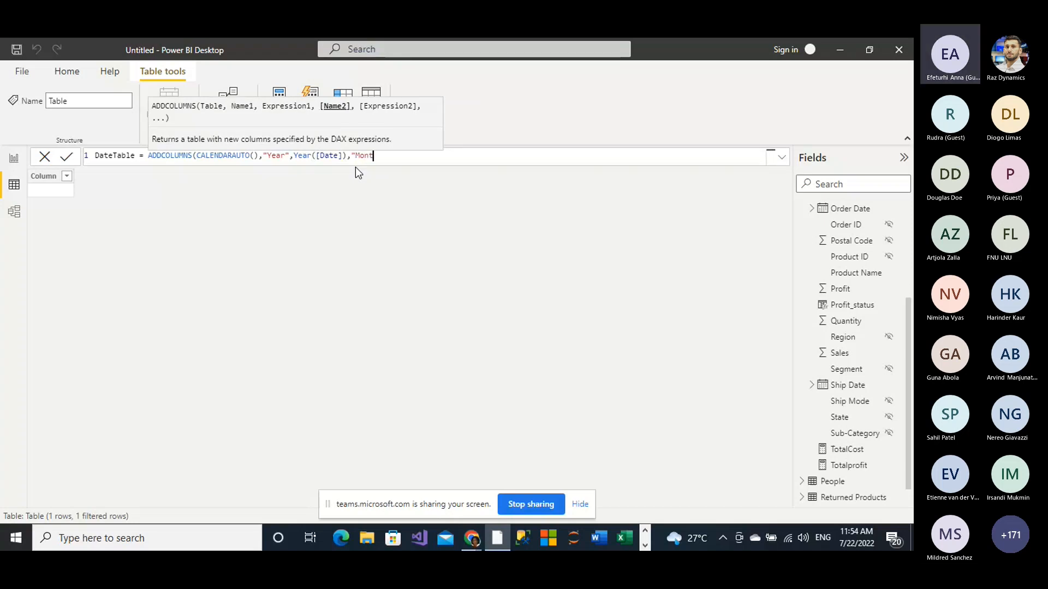
{"action": "type", "text": "hNum"}
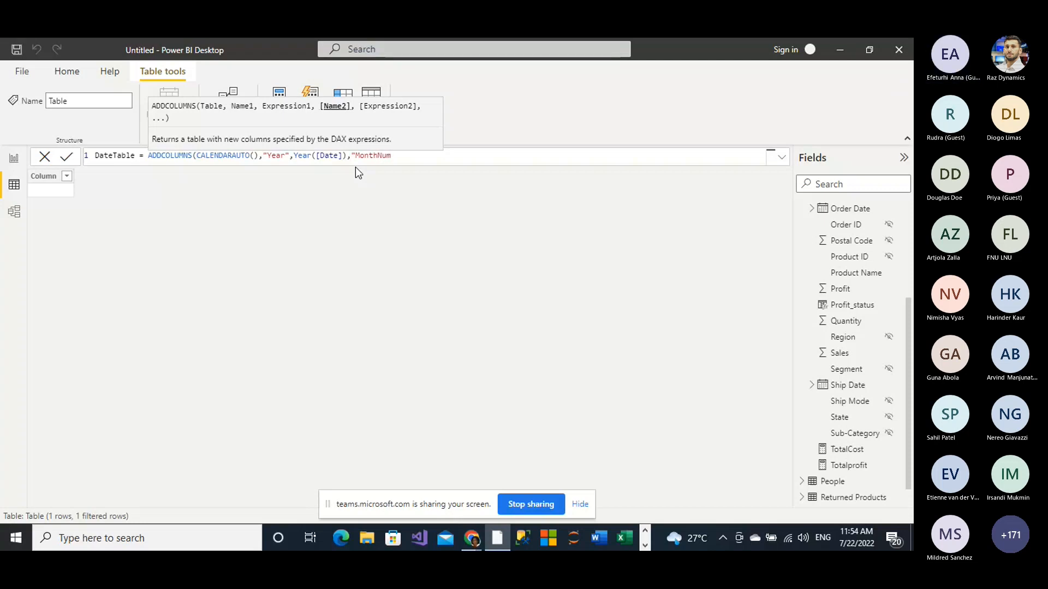
{"action": "type", "text": "ber"}
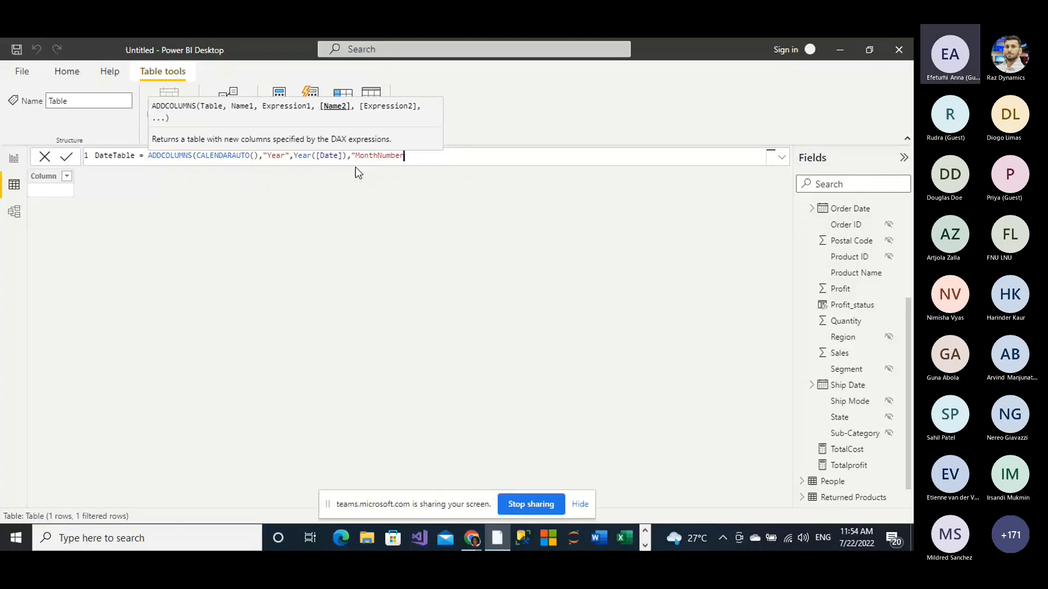
{"action": "type", "text": "\","}
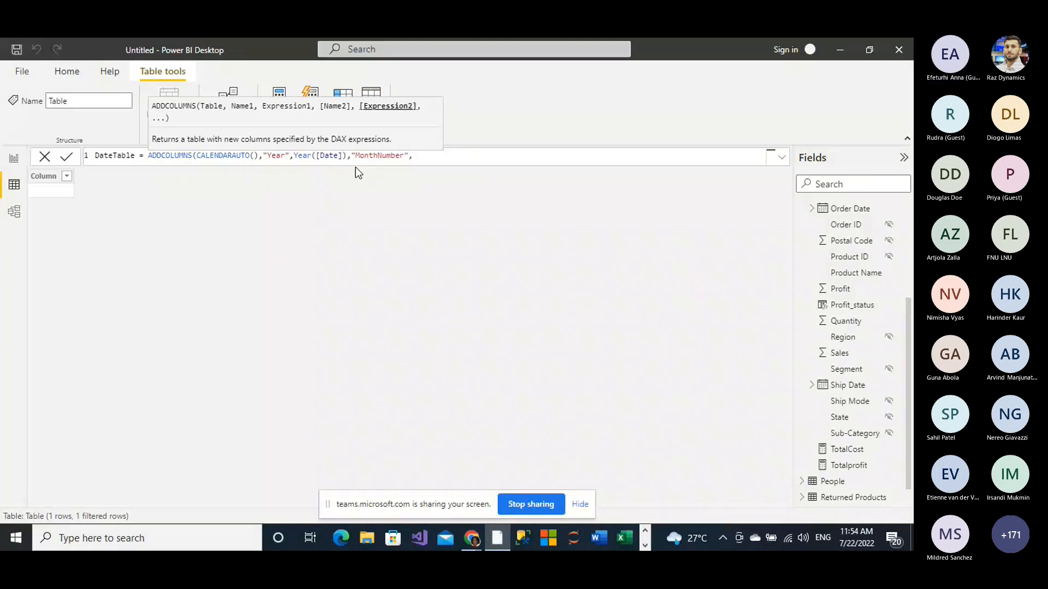
{"action": "type", "text": " Mo"}
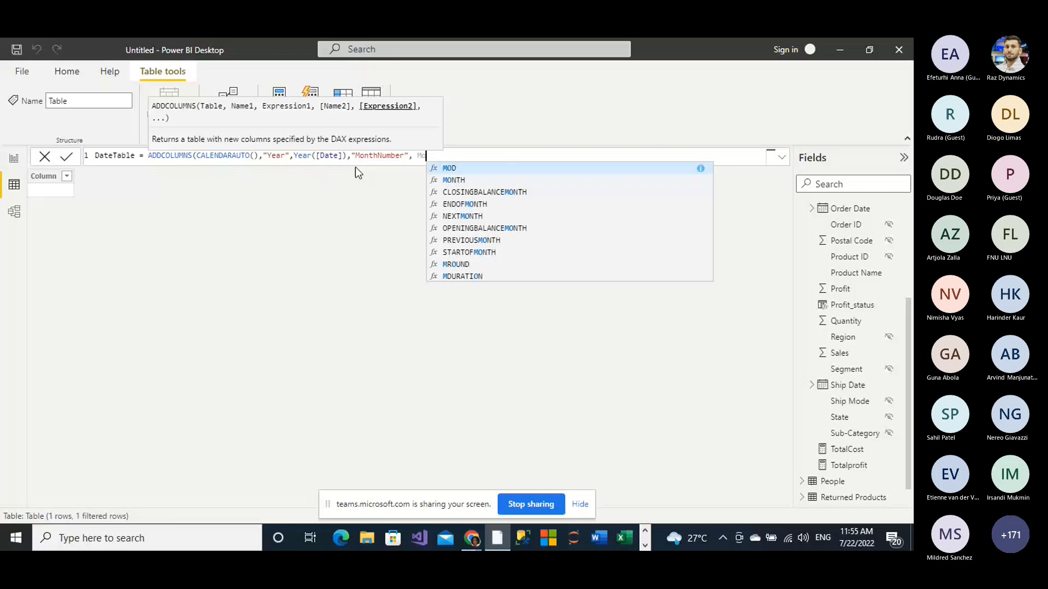
Step: Set the MonthNumber column's expression to Month([Date]) in the DateTable formula
{"action": "type", "text": "nth("}
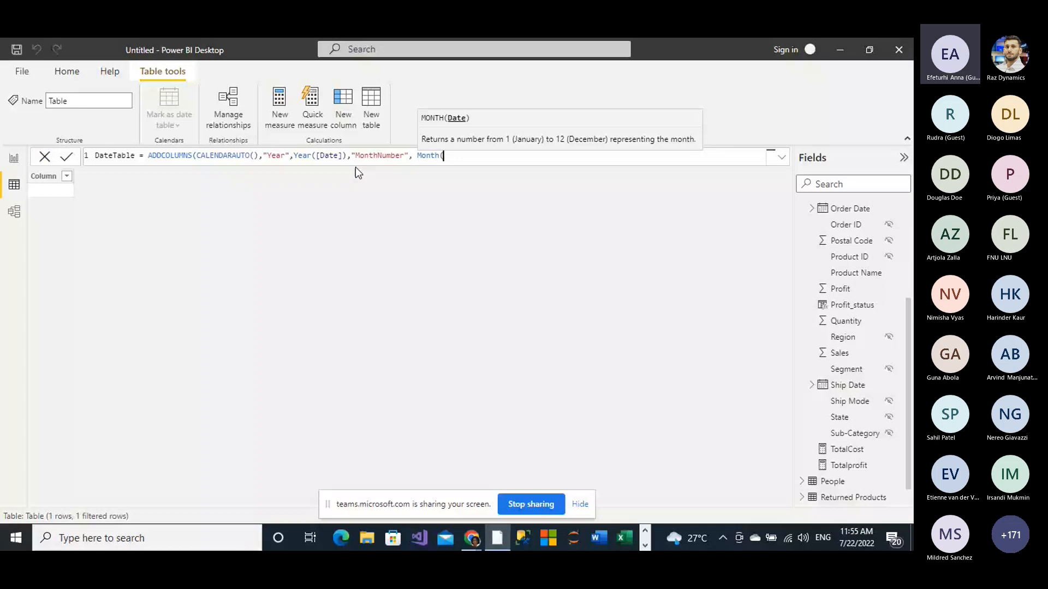
{"action": "type", "text": "["}
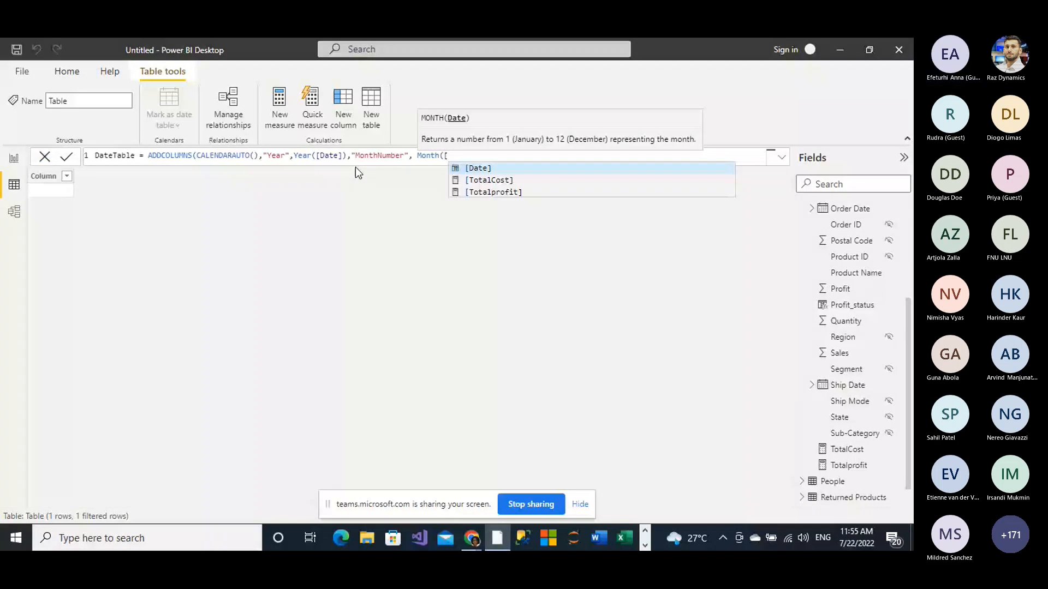
{"action": "left_click", "coordinate": [467, 168]}
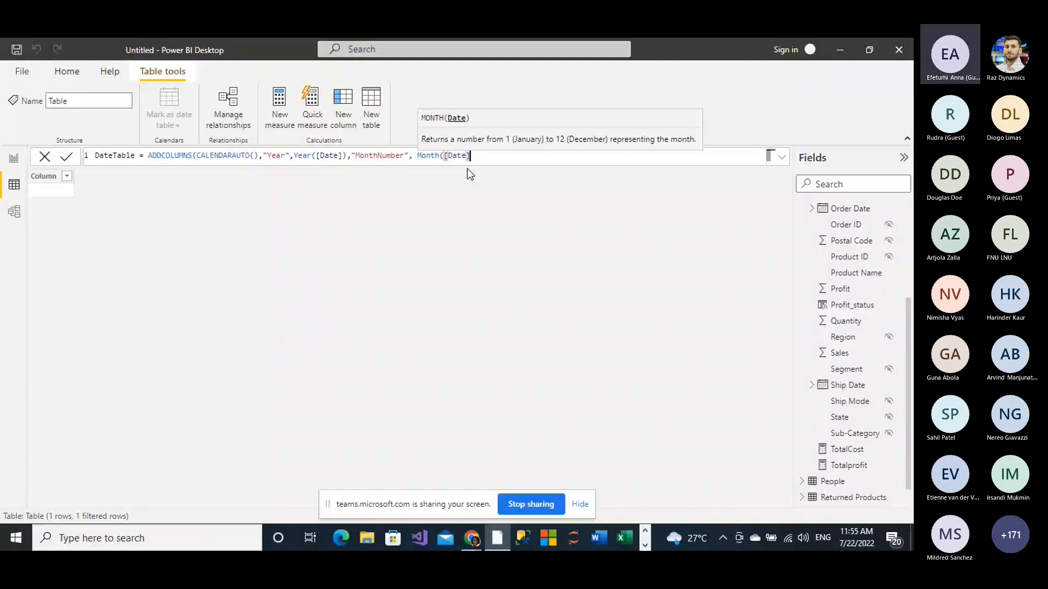
{"action": "type", "text": "),"}
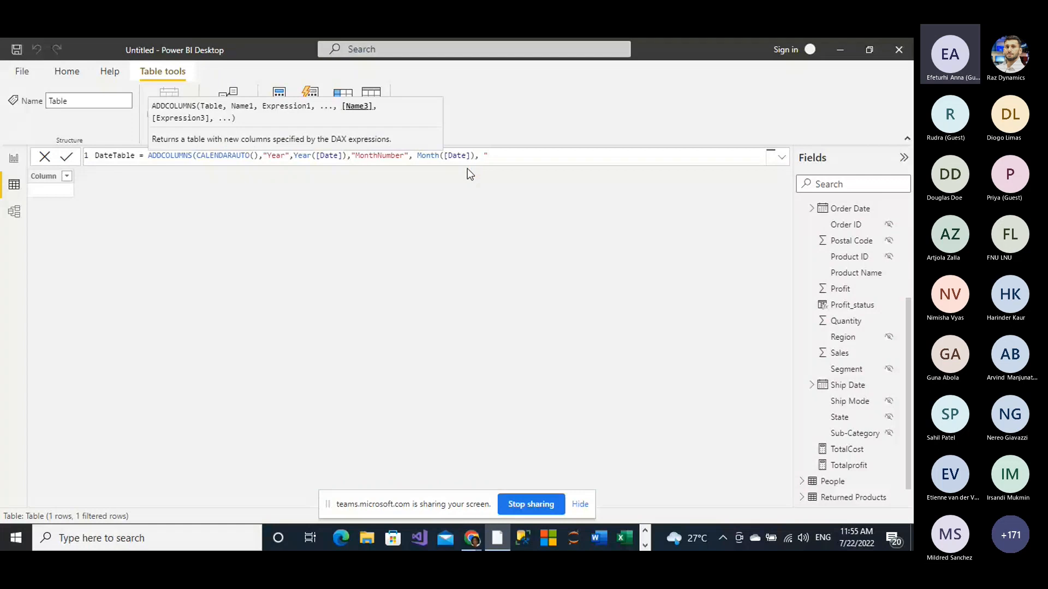
{"action": "type", "text": " \"Mon"}
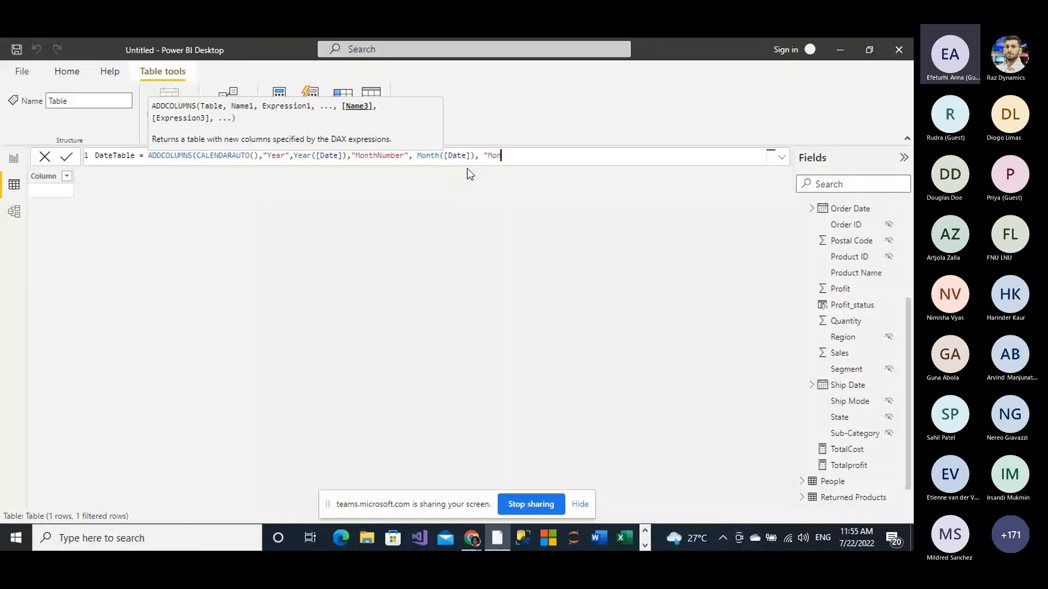
{"action": "type", "text": "th"}
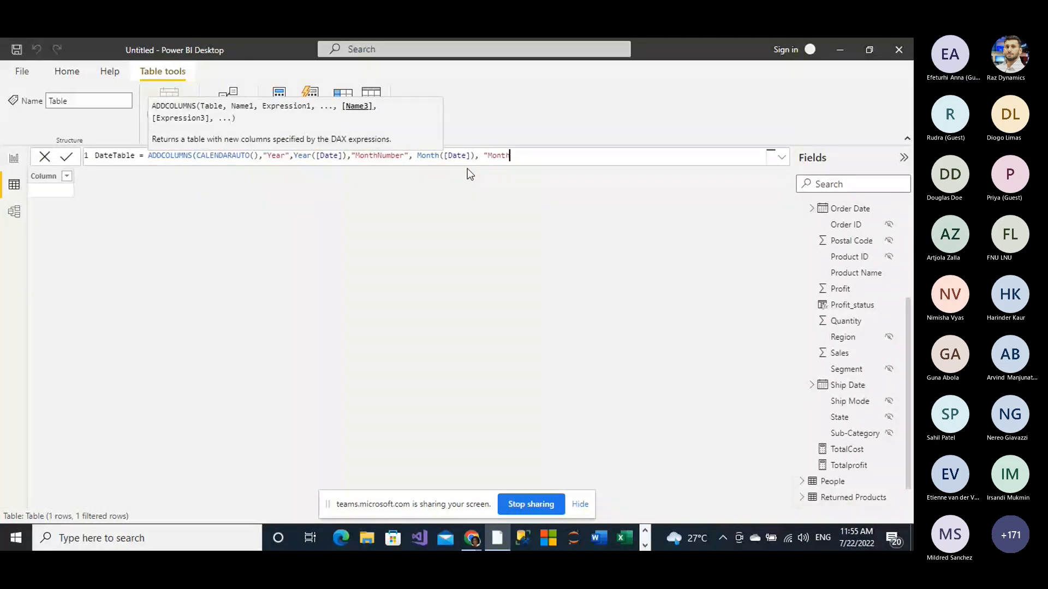
{"action": "type", "text": "\","}
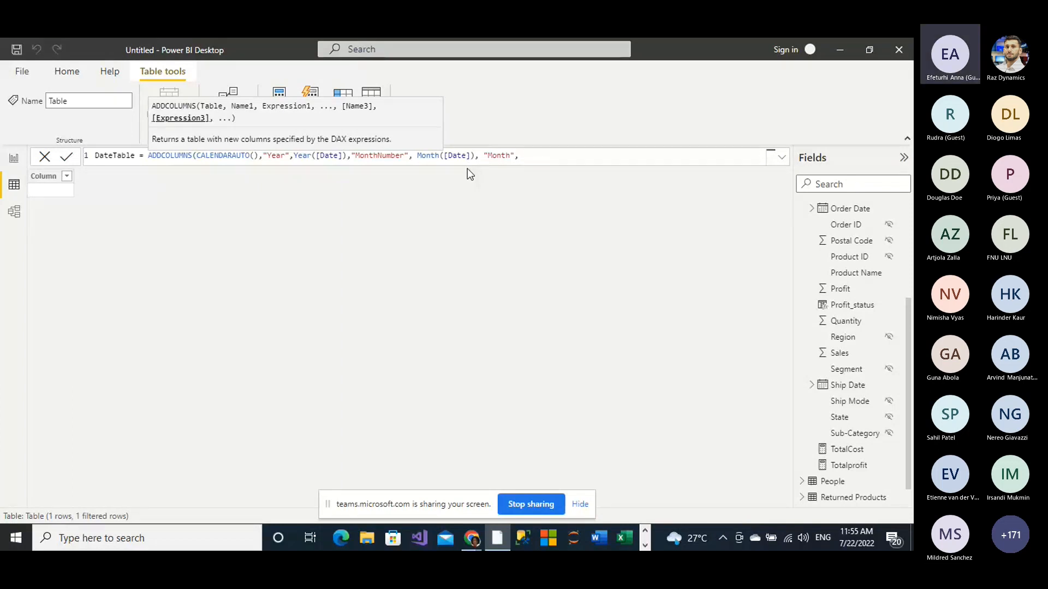
{"action": "type", "text": " fo"}
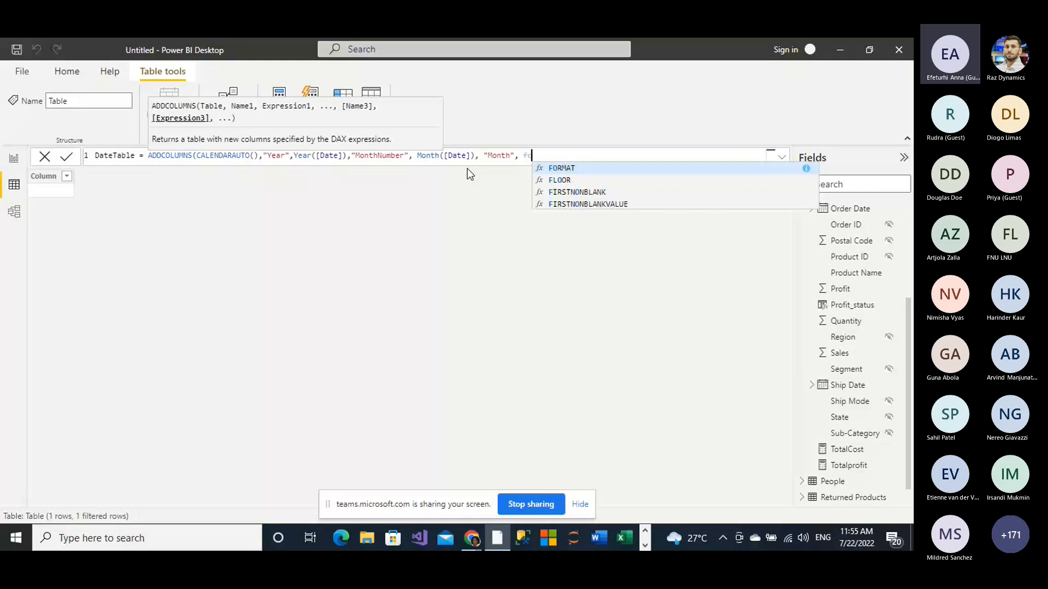
{"action": "type", "text": "r"}
Step: Set the Month column's expression to FORMAT([Date], "MMM")
{"action": "left_click", "coordinate": [564, 169]}
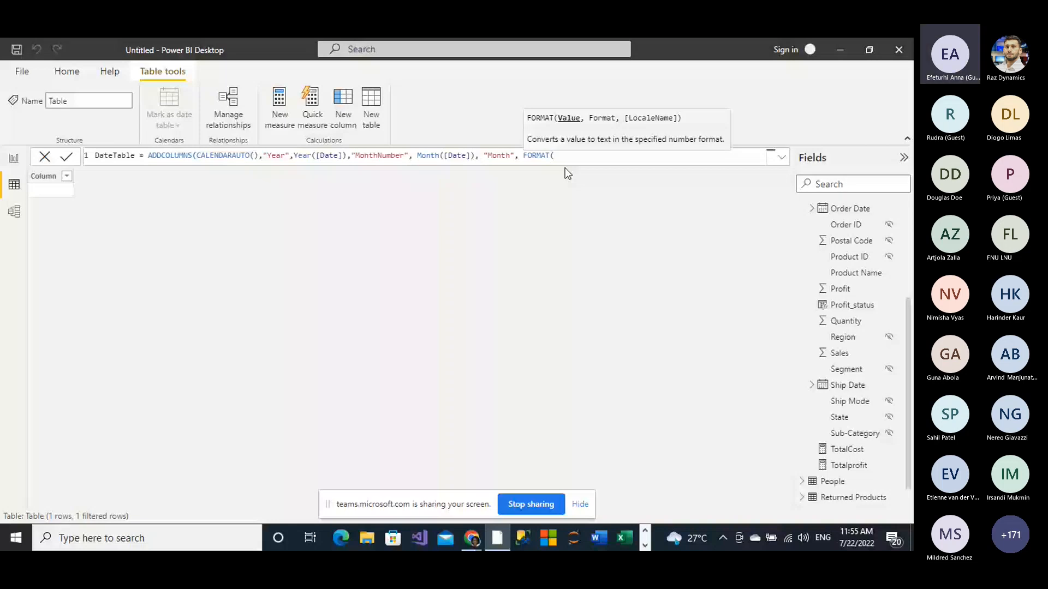
{"action": "type", "text": "["}
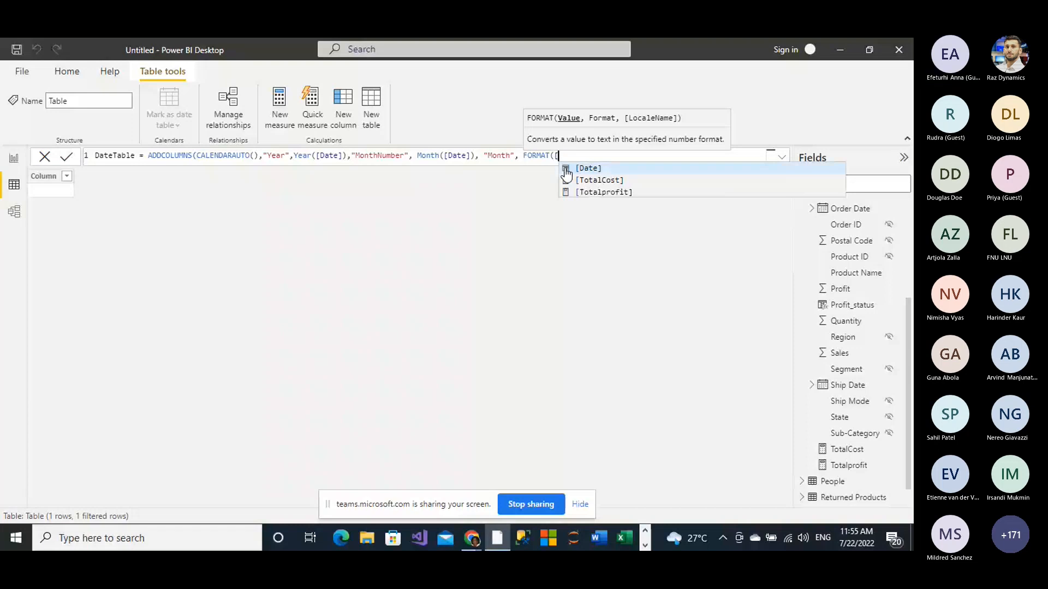
{"action": "type", "text": "d"}
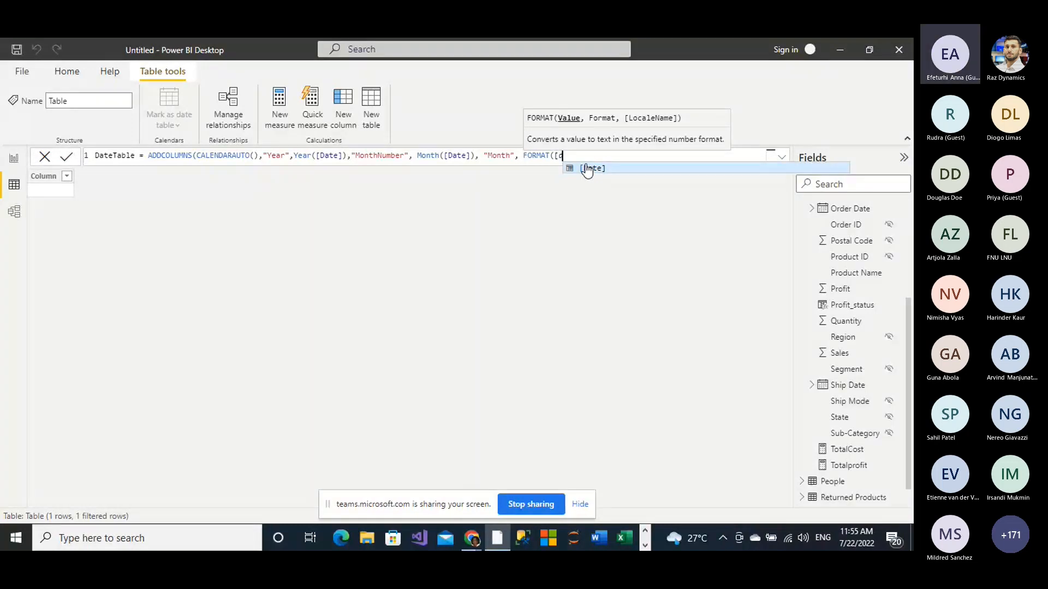
{"action": "left_click", "coordinate": [586, 168]}
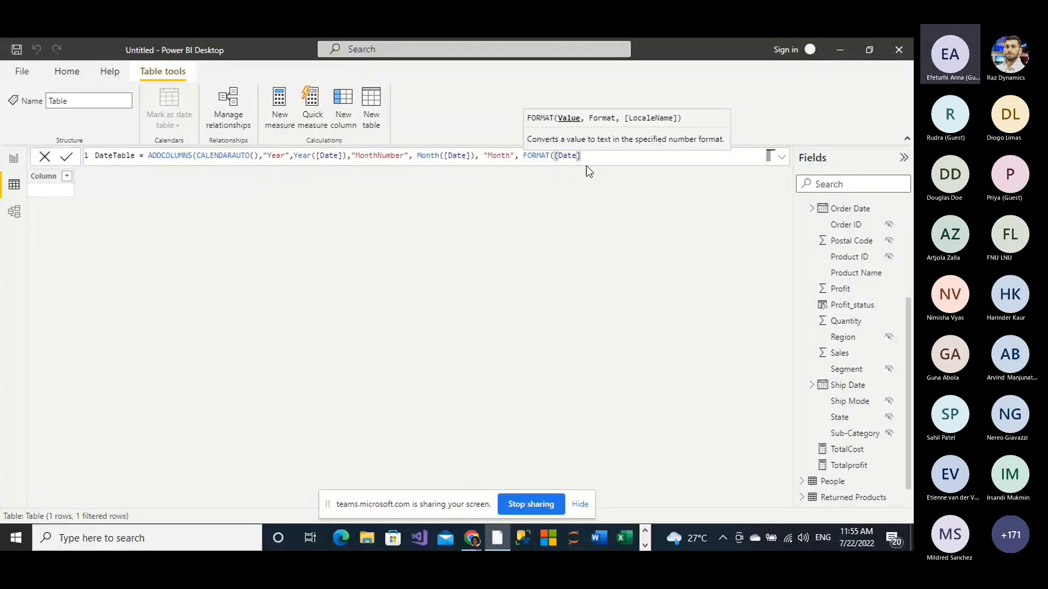
{"action": "type", "text": "),"}
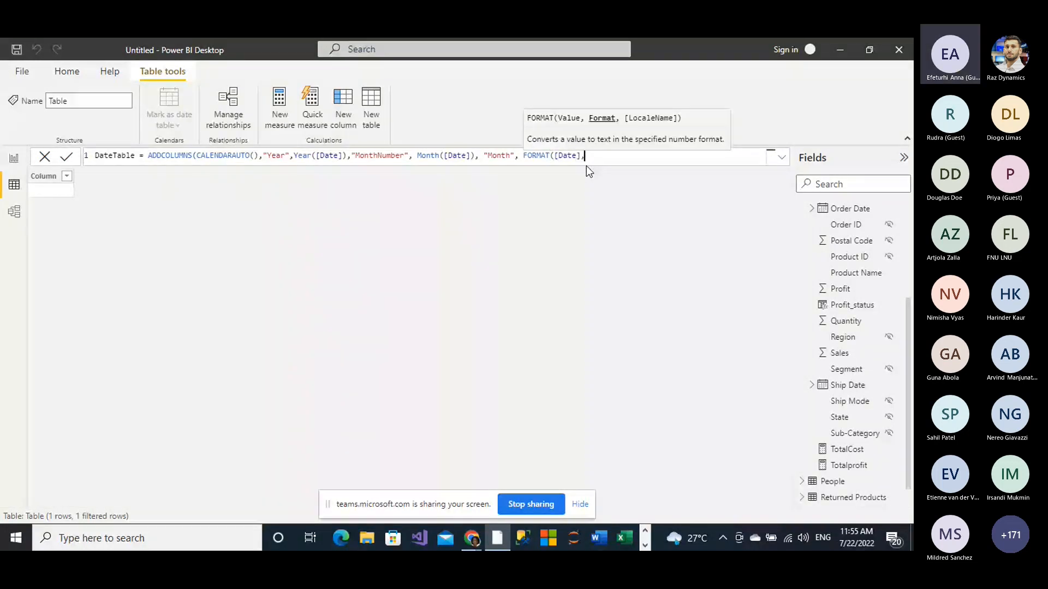
{"action": "type", "text": " \"MM"}
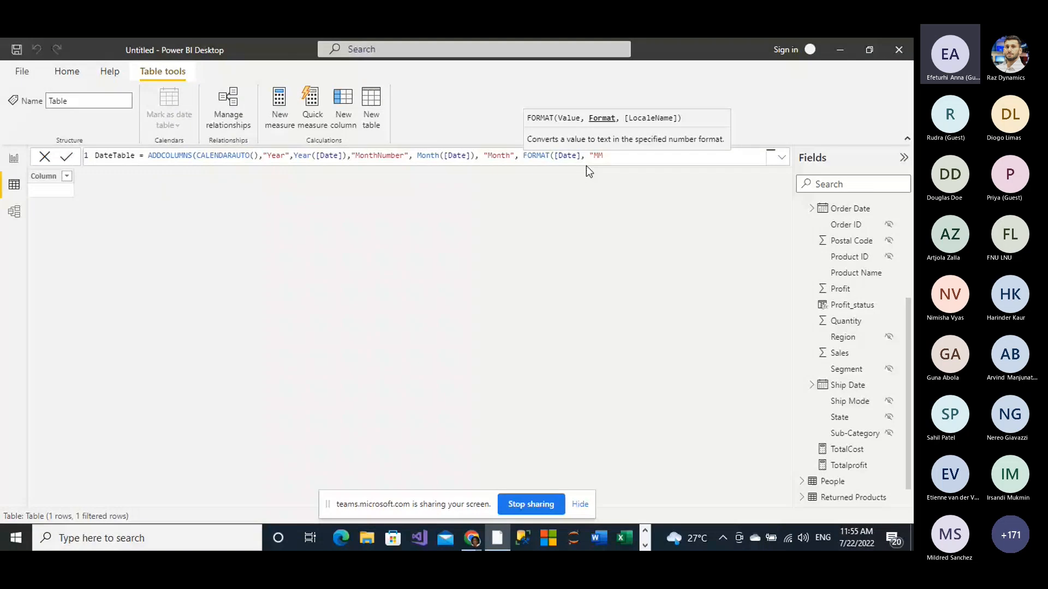
{"action": "type", "text": "M\"),"}
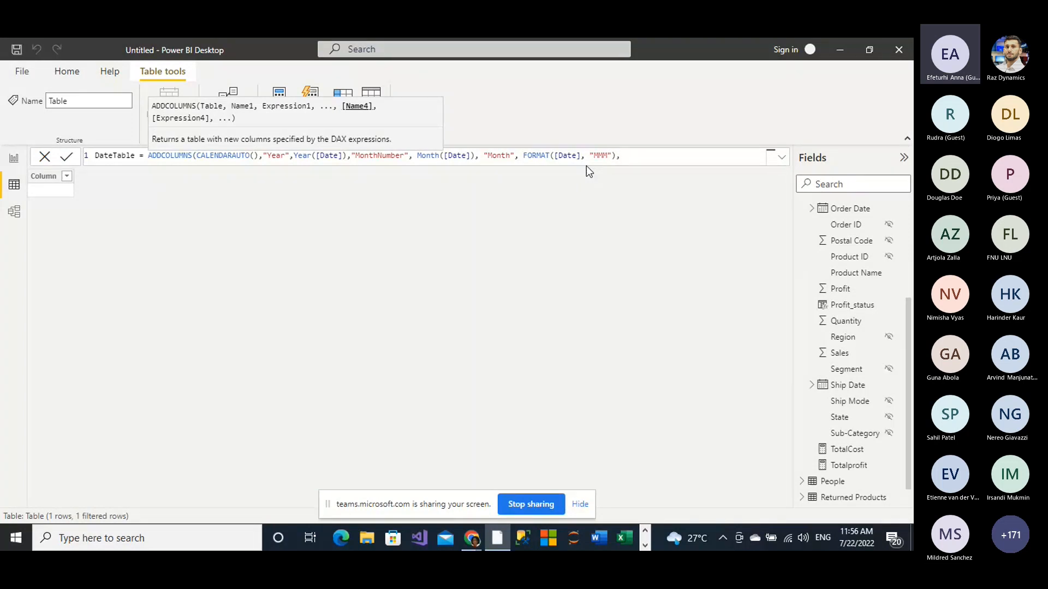
{"action": "type", "text": " \"Qtr\""}
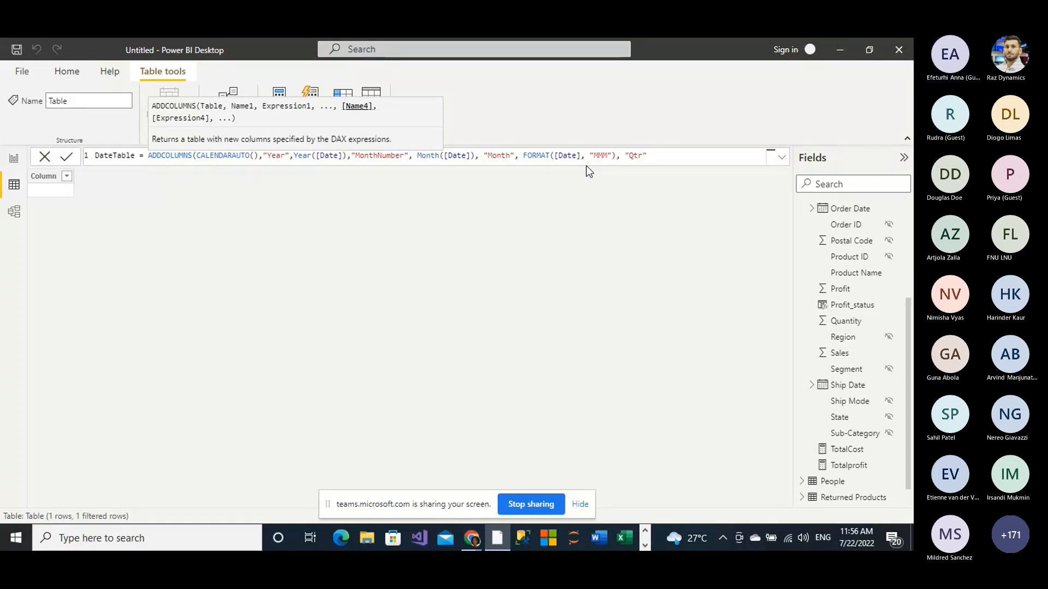
{"action": "type", "text": ","}
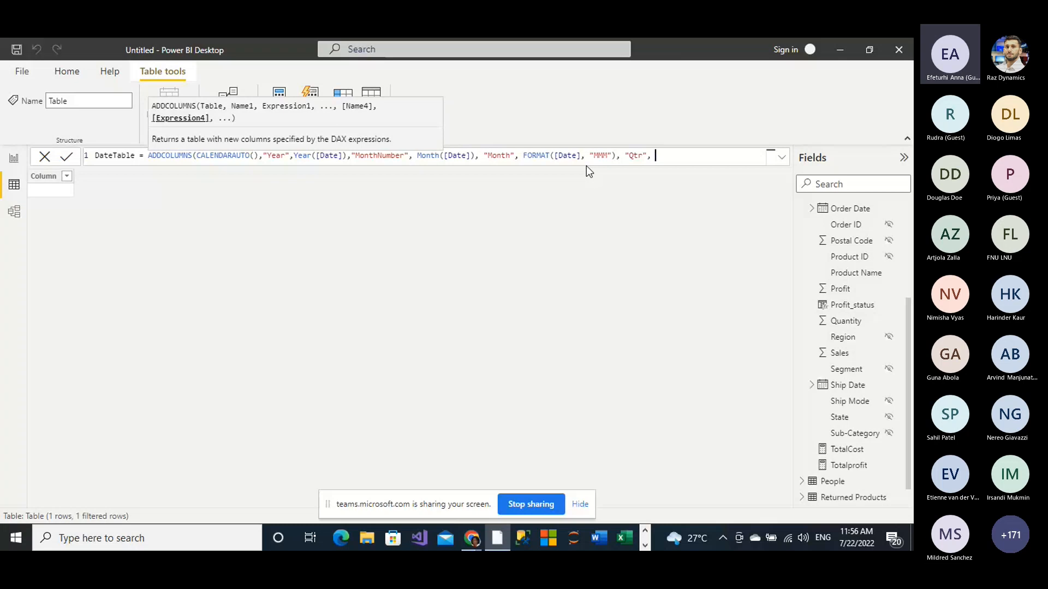
Step: Enter FORMAT(([Date],"Q")) as the Qtr column's expression, close the ADDCOLUMNS call and commit the DateTable formula
{"action": "type", "text": "FORMAT((["}
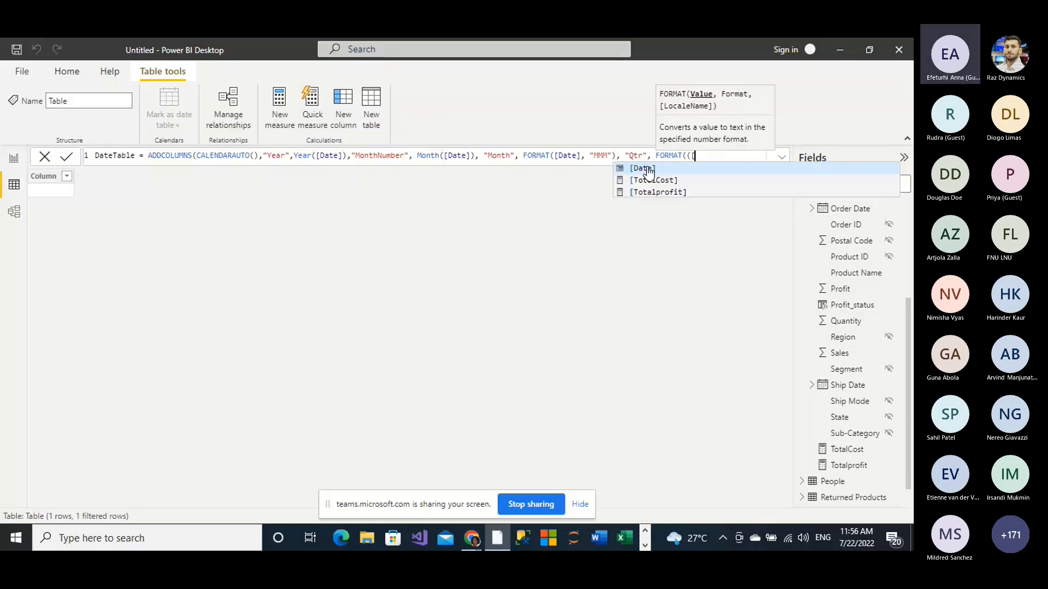
{"action": "type", "text": "d"}
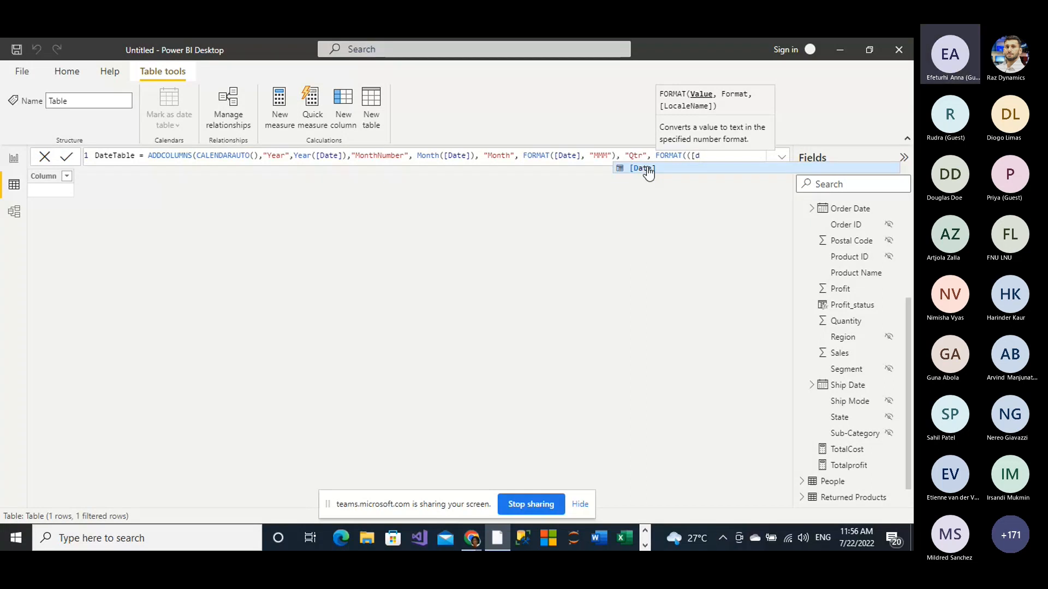
{"action": "left_click", "coordinate": [626, 169]}
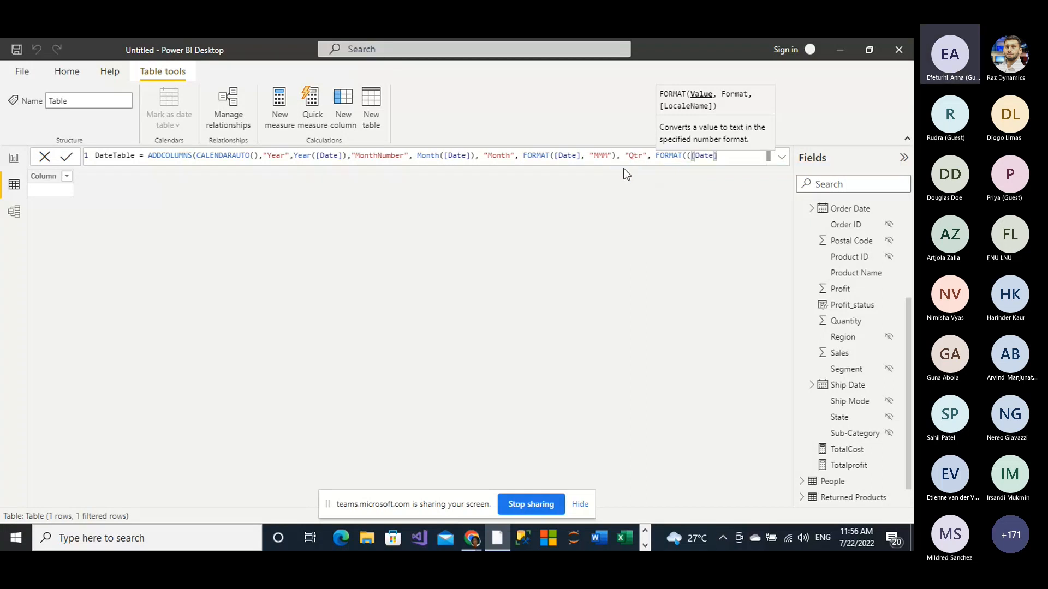
{"action": "type", "text": ",\"Q\""}
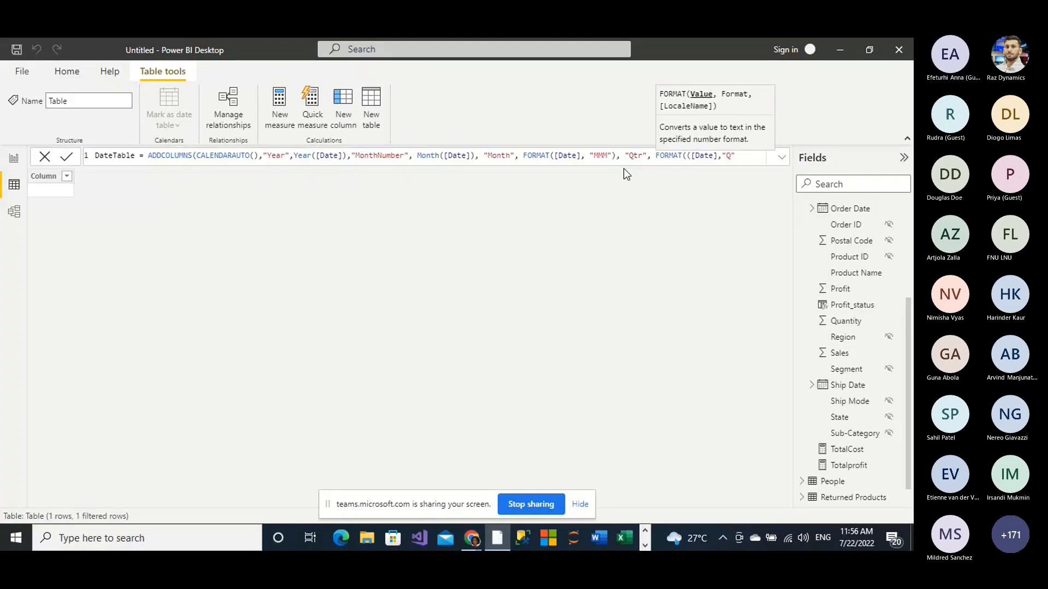
{"action": "type", "text": ")"}
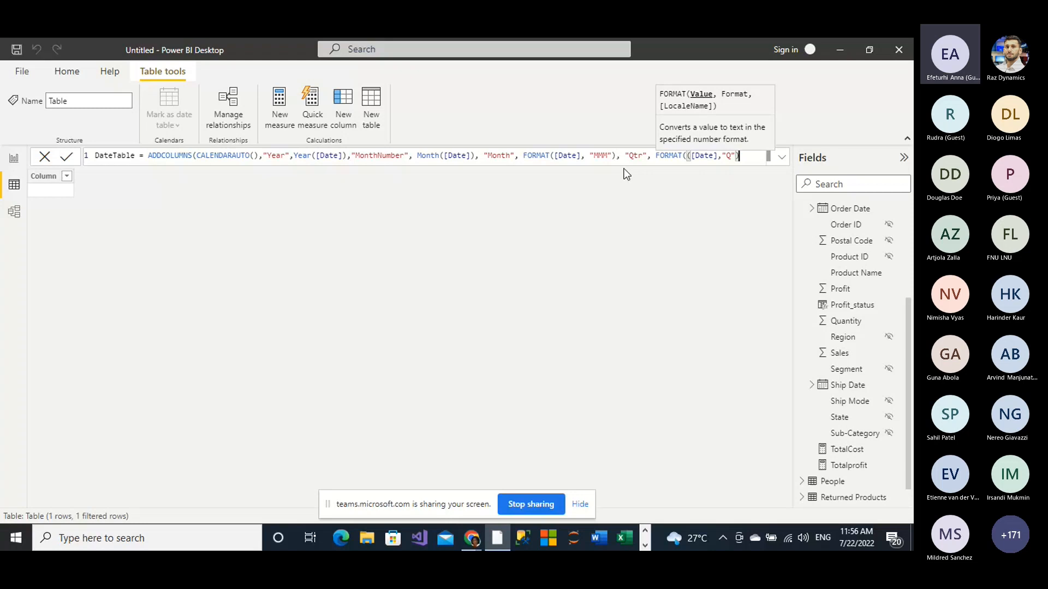
{"action": "key", "text": "Return"}
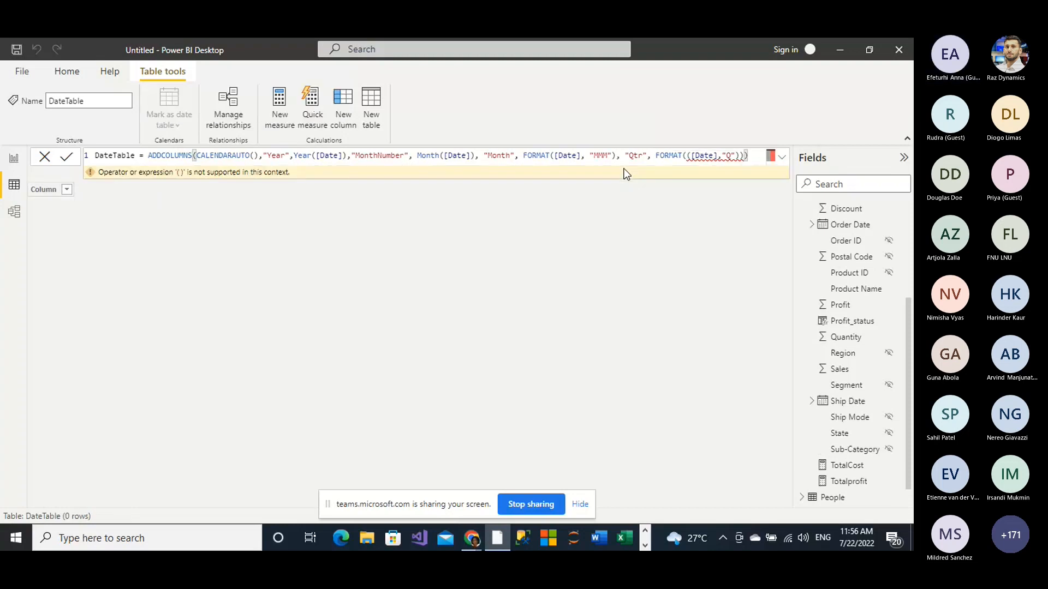
Step: Try to correct the Qtr expression by inserting a closing parenthesis directly after [Date], and recommit the formula
{"action": "mouse_move", "coordinate": [710, 155]}
{"action": "left_click", "coordinate": [718, 156]}
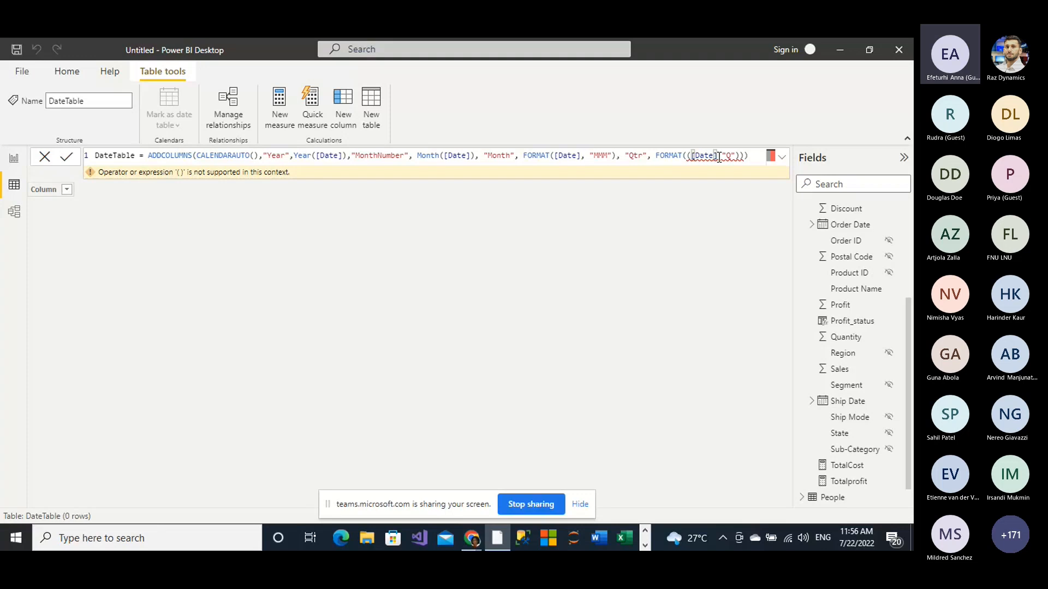
{"action": "type", "text": ","}
{"action": "key", "text": "Return"}
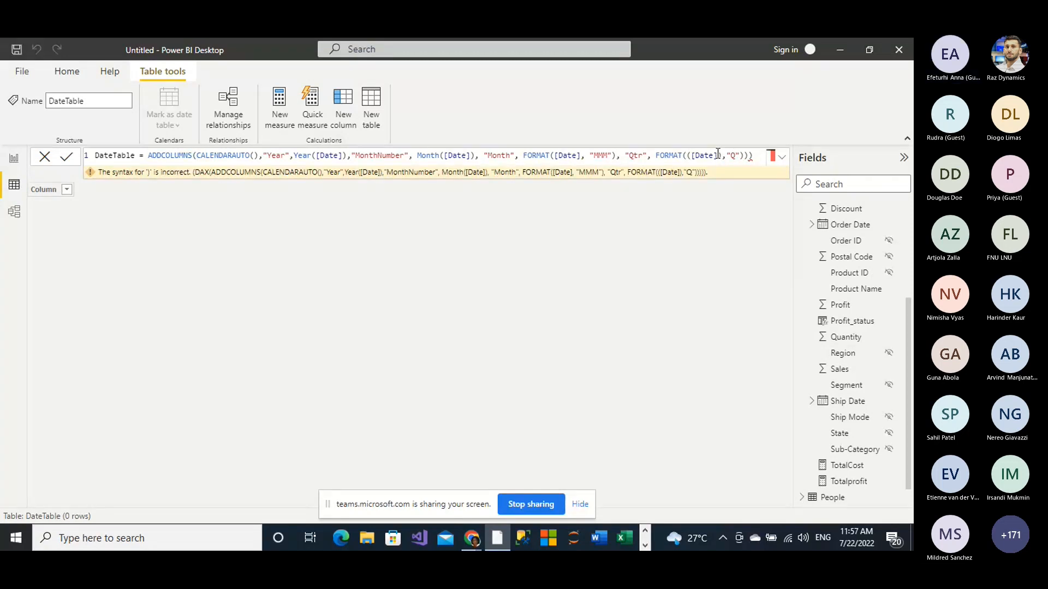
Step: Remove the surplus parentheses so the Qtr expression reads FORMAT([Date],"Q"), and commit the DateTable formula
{"action": "left_click", "coordinate": [690, 155]}
{"action": "left_click", "coordinate": [687, 156]}
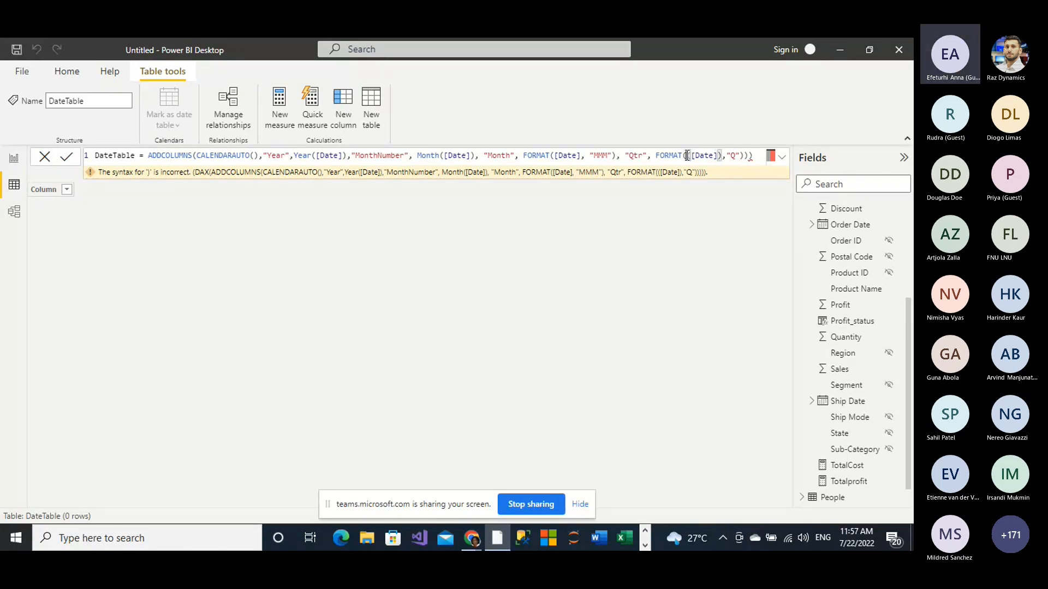
{"action": "key", "text": "BackSpace"}
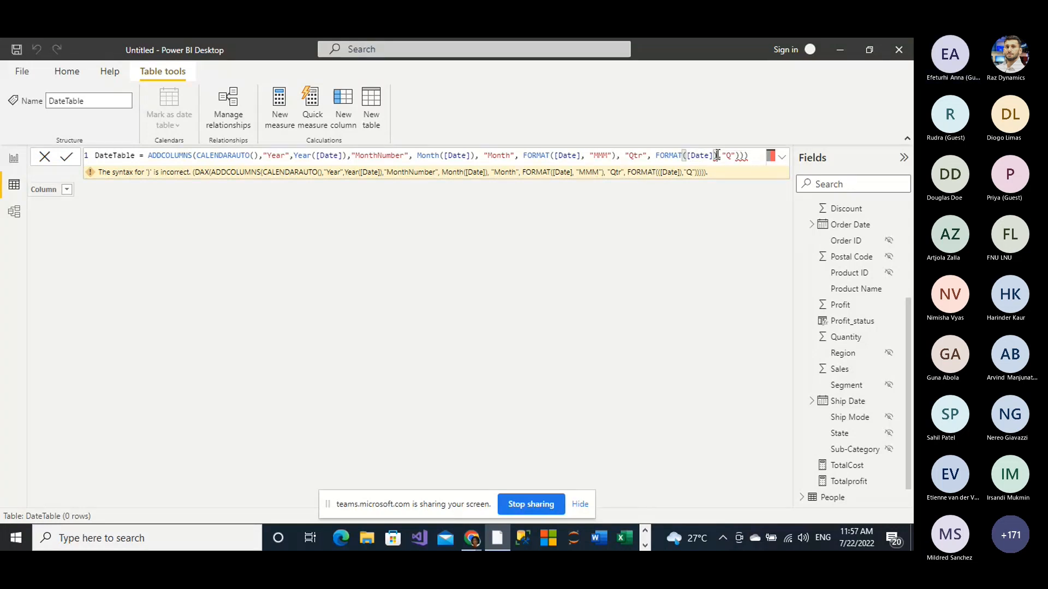
{"action": "key", "text": "BackSpace"}
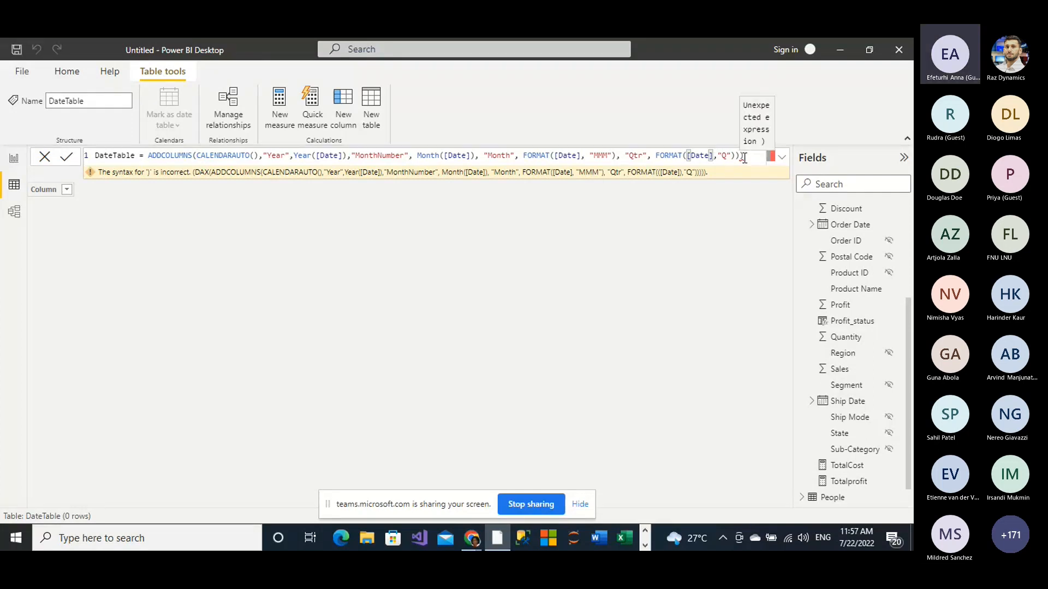
{"action": "key", "text": "BackSpace"}
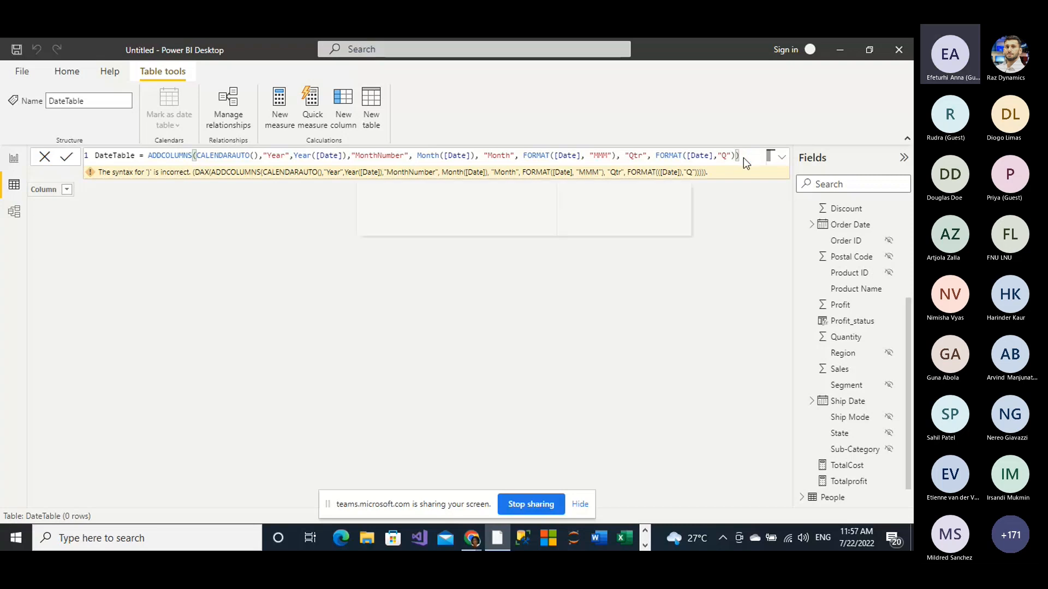
{"action": "key", "text": "Return"}
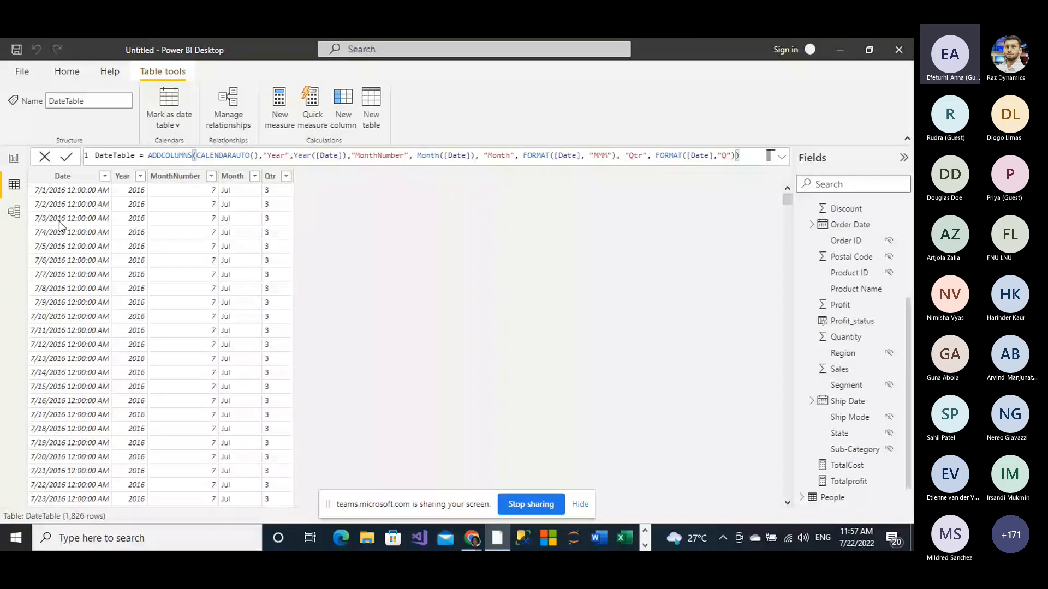
Step: In the model diagram, place the DateTable card below Returned Products and the People card below Orders
{"action": "left_click", "coordinate": [65, 193]}
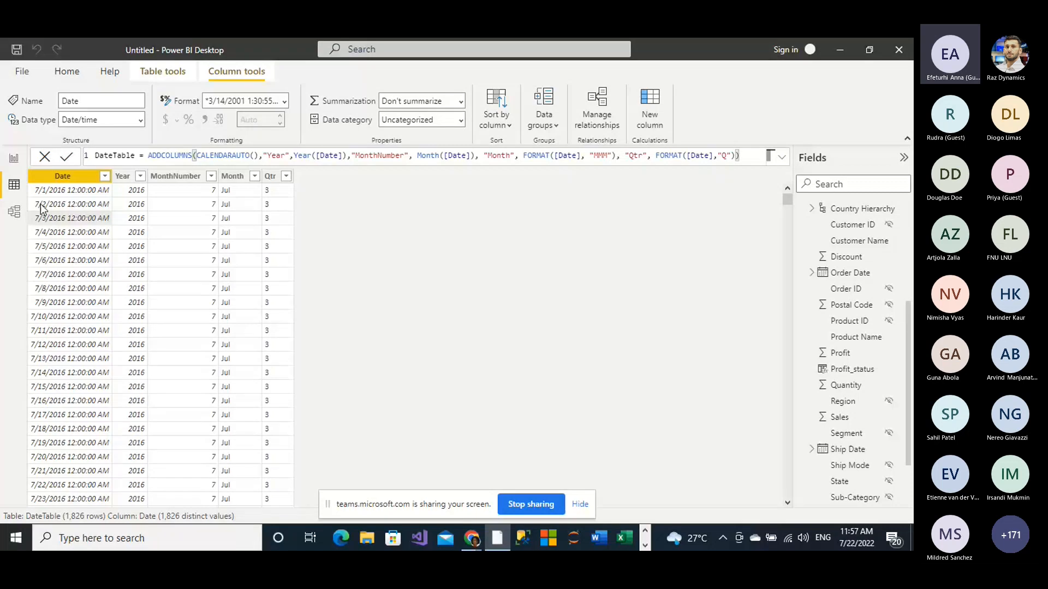
{"action": "left_click", "coordinate": [14, 212]}
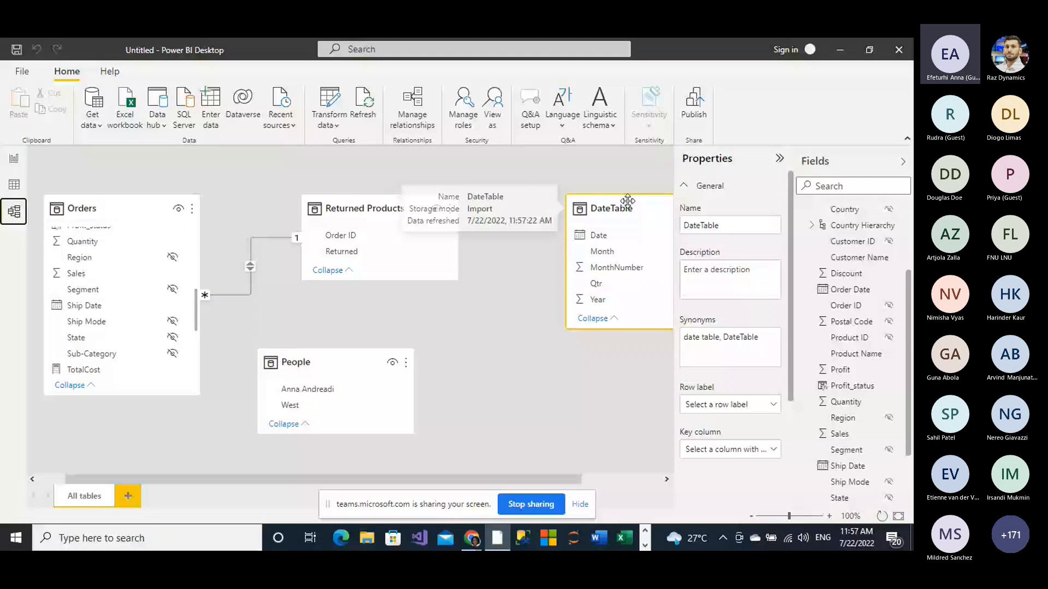
{"action": "left_click_drag", "start_coordinate": [626, 200], "coordinate": [476, 276]}
{"action": "left_click_drag", "start_coordinate": [331, 364], "coordinate": [197, 427]}
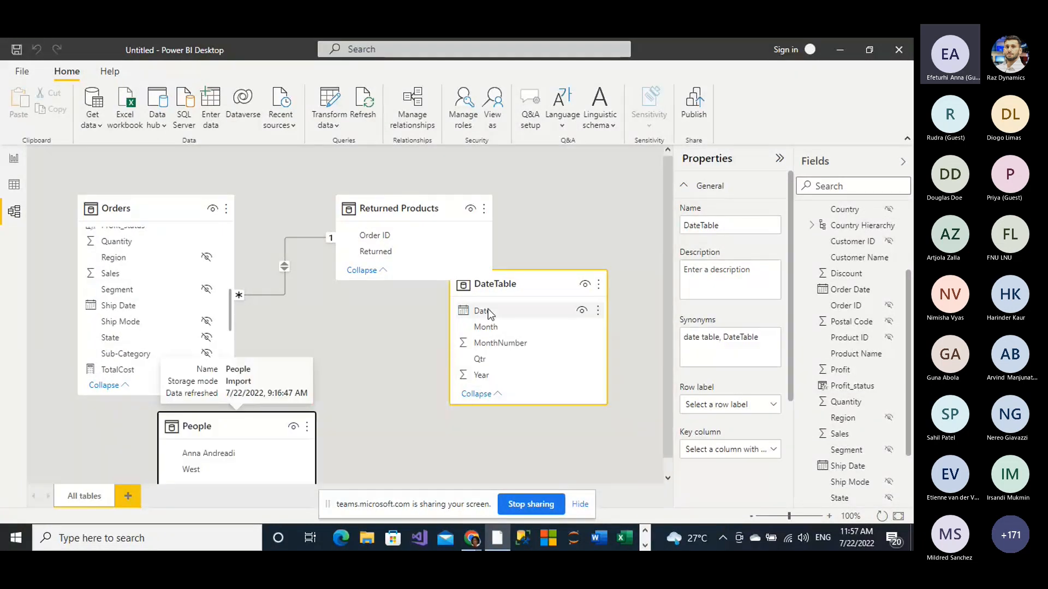
{"action": "left_click_drag", "start_coordinate": [527, 284], "coordinate": [420, 317]}
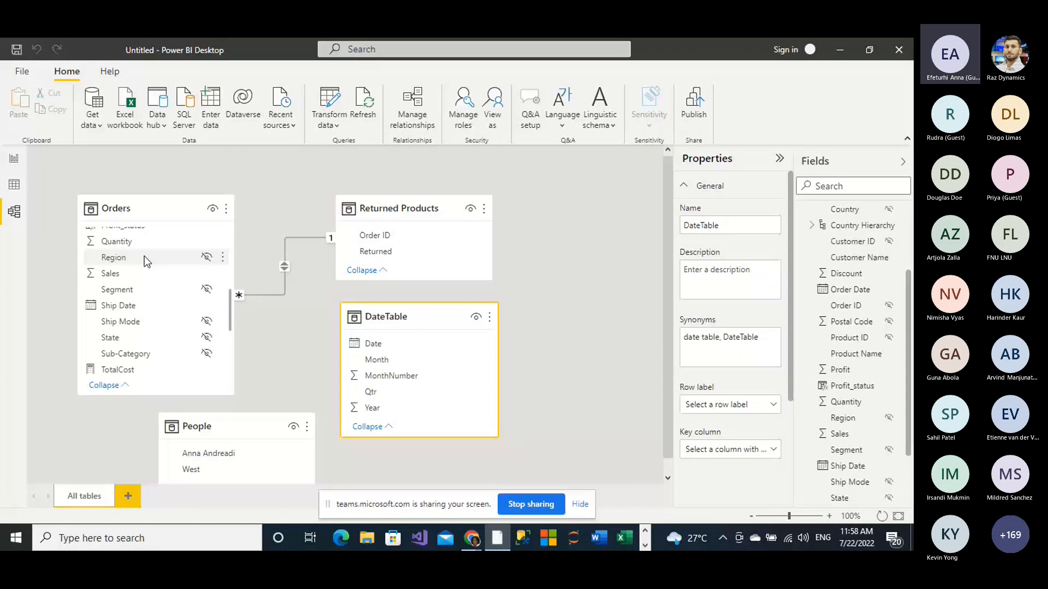
Step: Create a relationship between Order Date in Orders and Date in DateTable
{"action": "scroll", "coordinate": [144, 256], "scroll_direction": "up", "scroll_amount": 4}
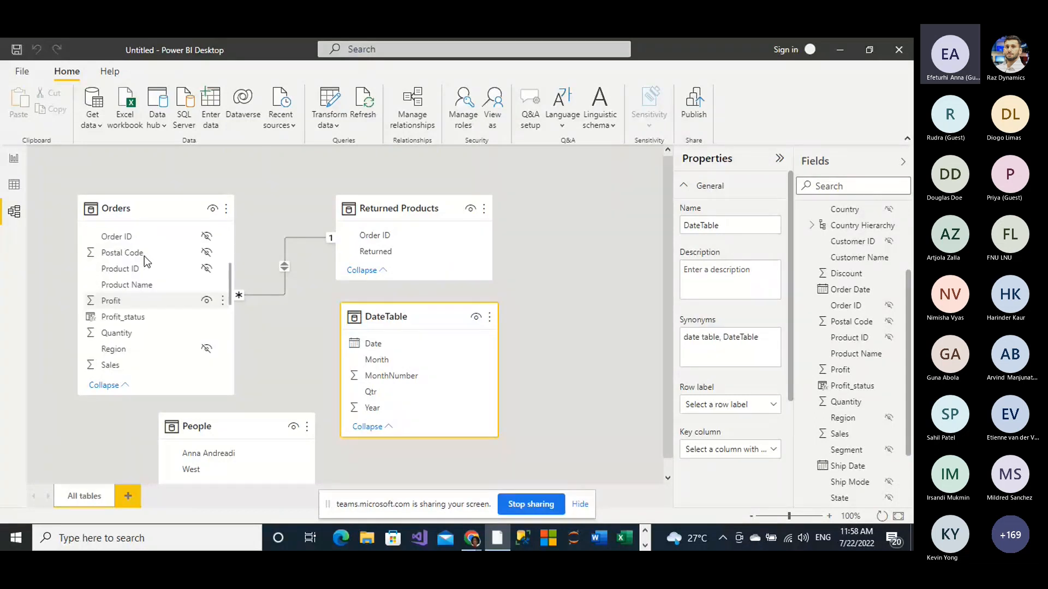
{"action": "scroll", "coordinate": [144, 257], "scroll_direction": "up", "scroll_amount": 1}
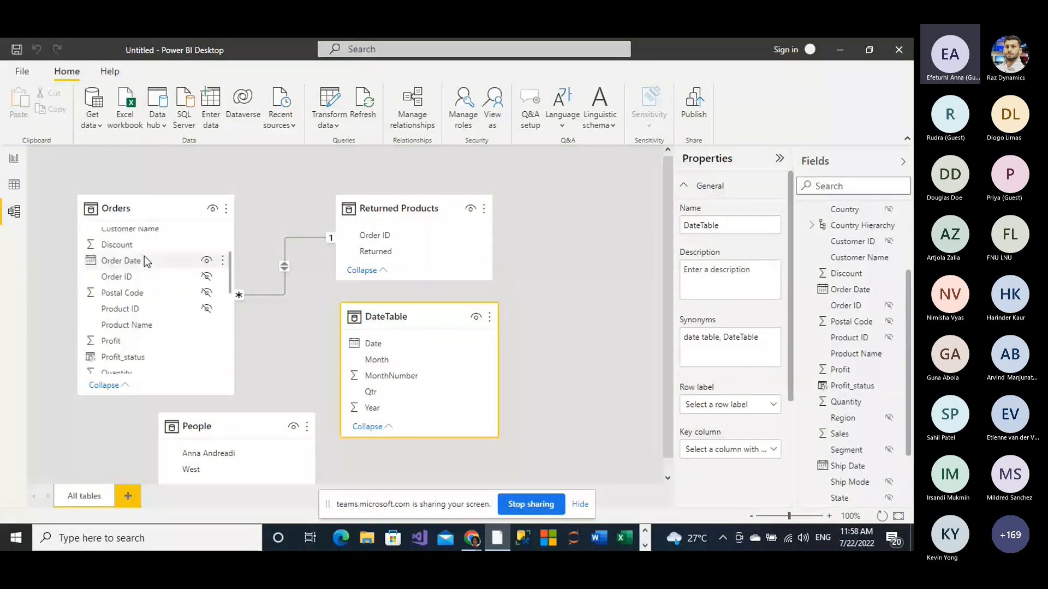
{"action": "left_click_drag", "start_coordinate": [130, 260], "coordinate": [387, 348]}
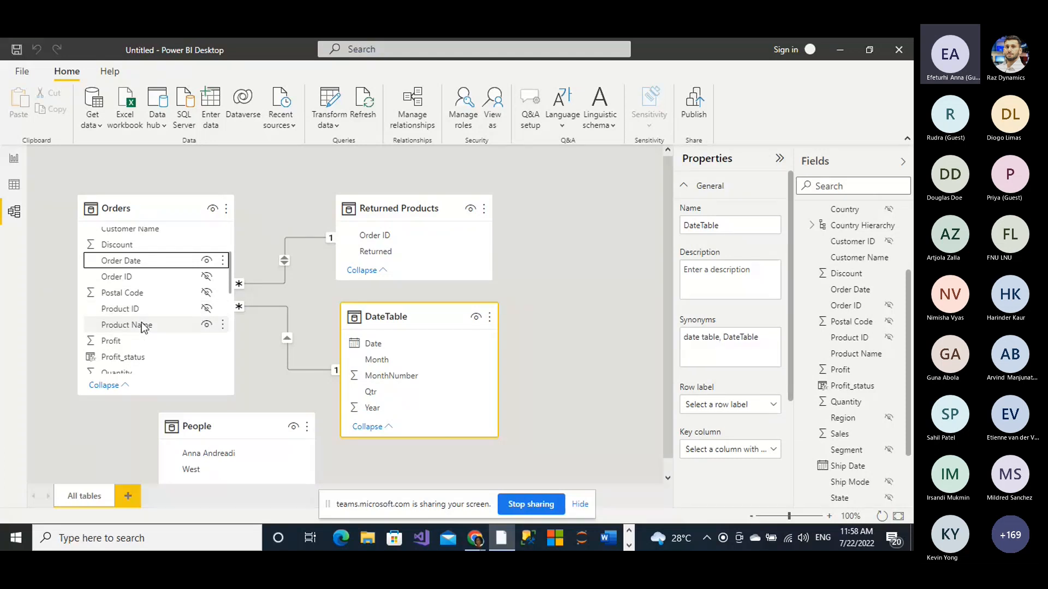
Step: Create a second relationship to DateTable, linking Ship Date in Orders to Date
{"action": "scroll", "coordinate": [142, 325], "scroll_direction": "down", "scroll_amount": 1}
{"action": "scroll", "coordinate": [142, 322], "scroll_direction": "down", "scroll_amount": 2}
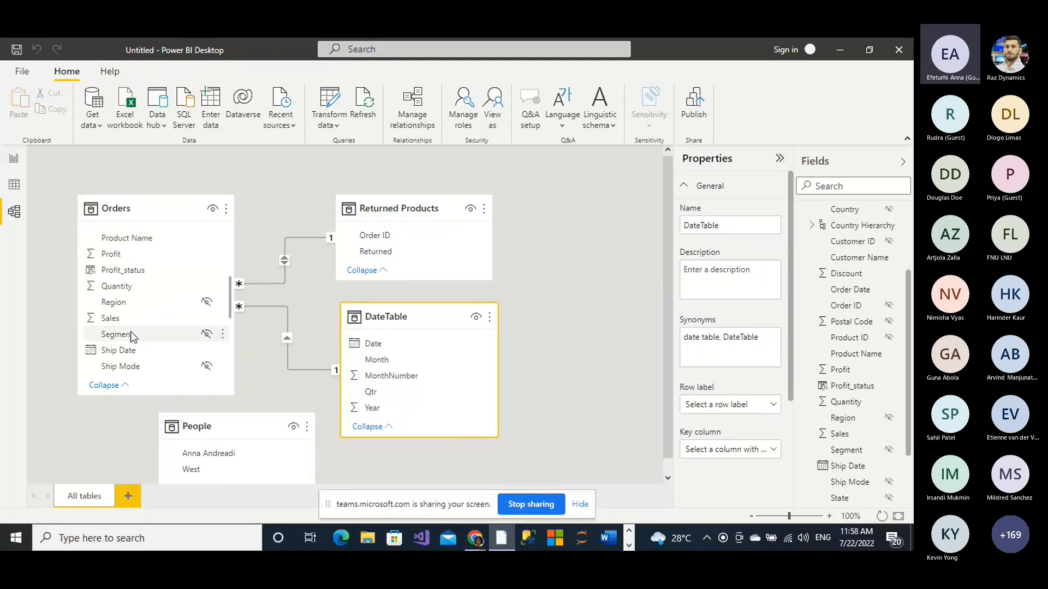
{"action": "left_click_drag", "start_coordinate": [131, 350], "coordinate": [384, 350]}
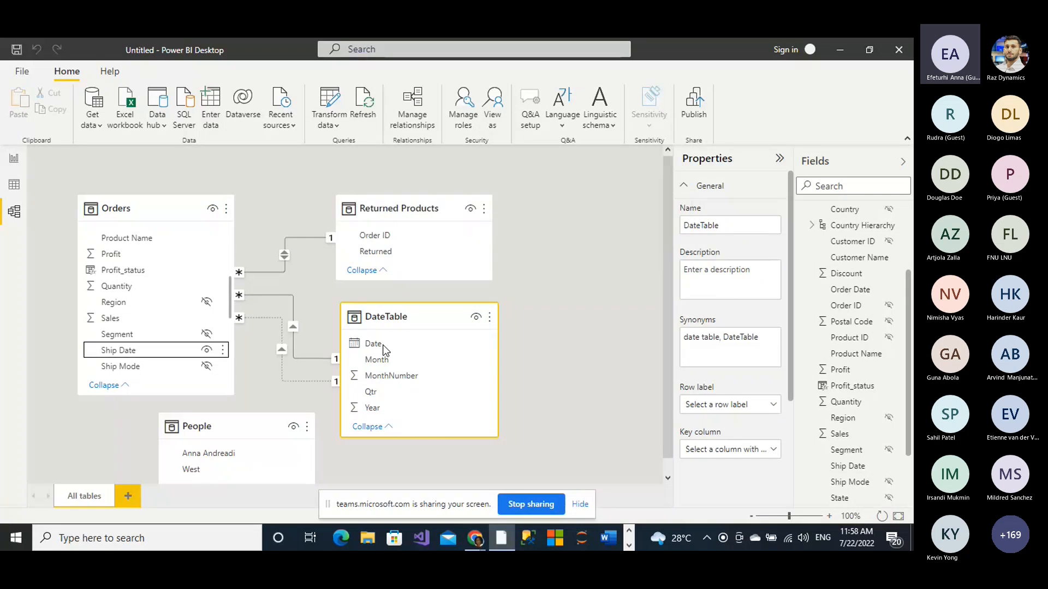
{"action": "left_click_drag", "start_coordinate": [384, 349], "coordinate": [337, 343]}
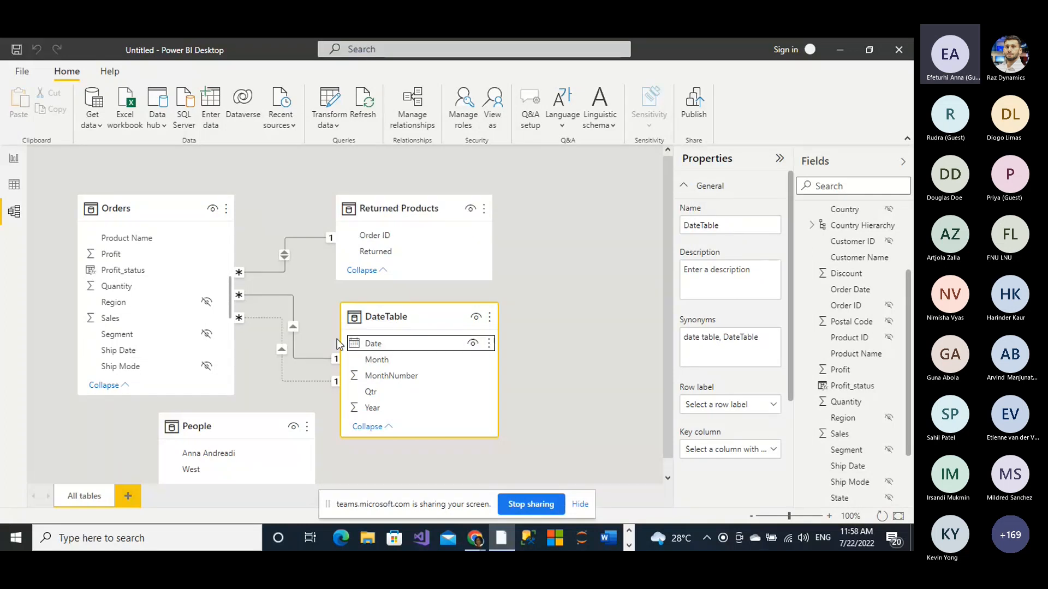
{"action": "left_click", "coordinate": [568, 311]}
{"action": "scroll", "coordinate": [568, 312], "scroll_direction": "down", "scroll_amount": 1}
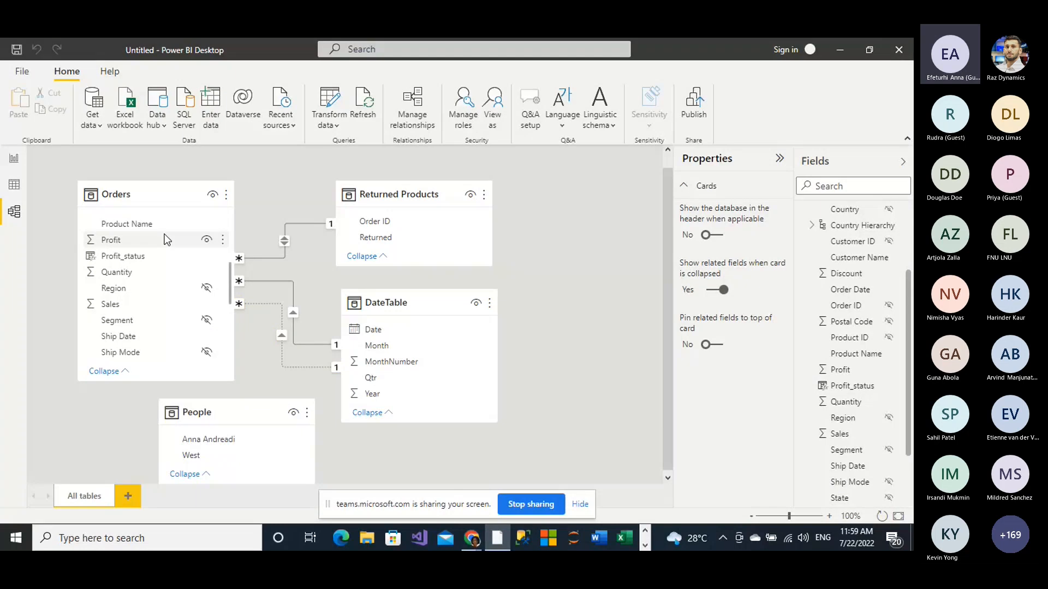
Step: Return to the Data view showing the DateTable and its fields
{"action": "left_click", "coordinate": [15, 186]}
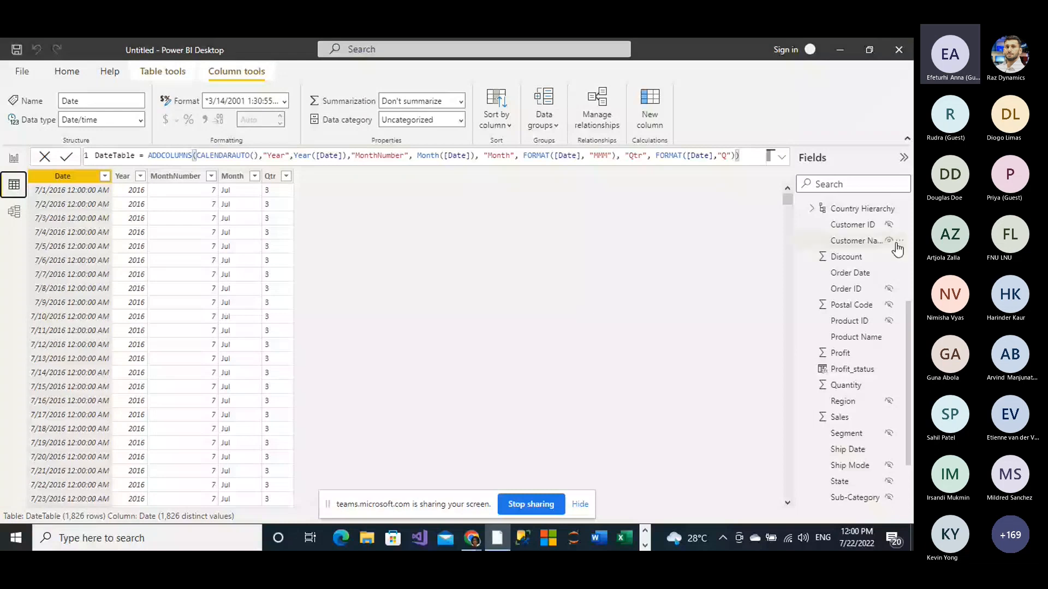
{"action": "left_click", "coordinate": [813, 210]}
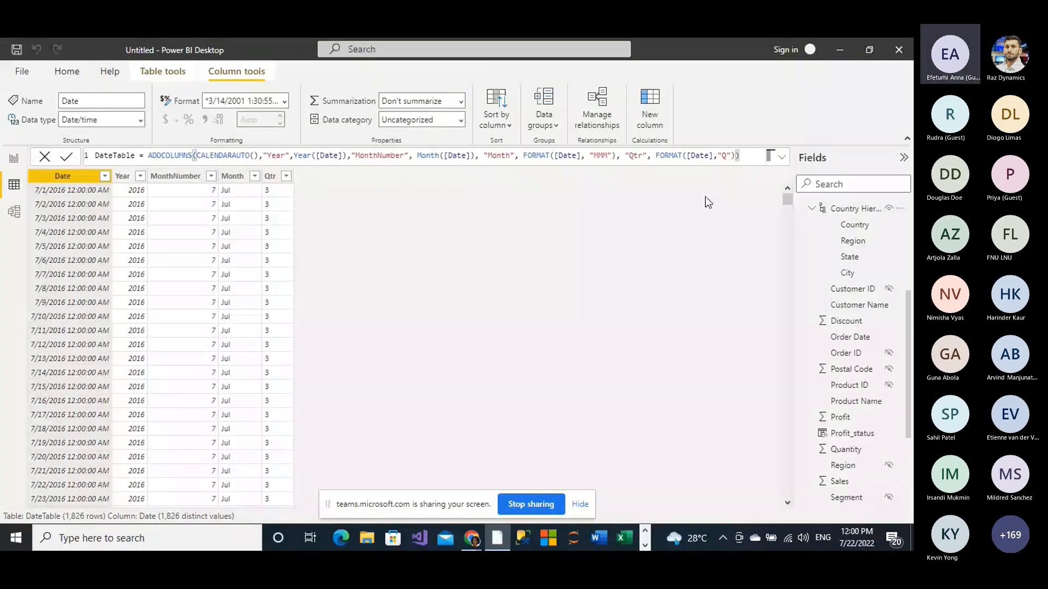
{"action": "left_click", "coordinate": [16, 186]}
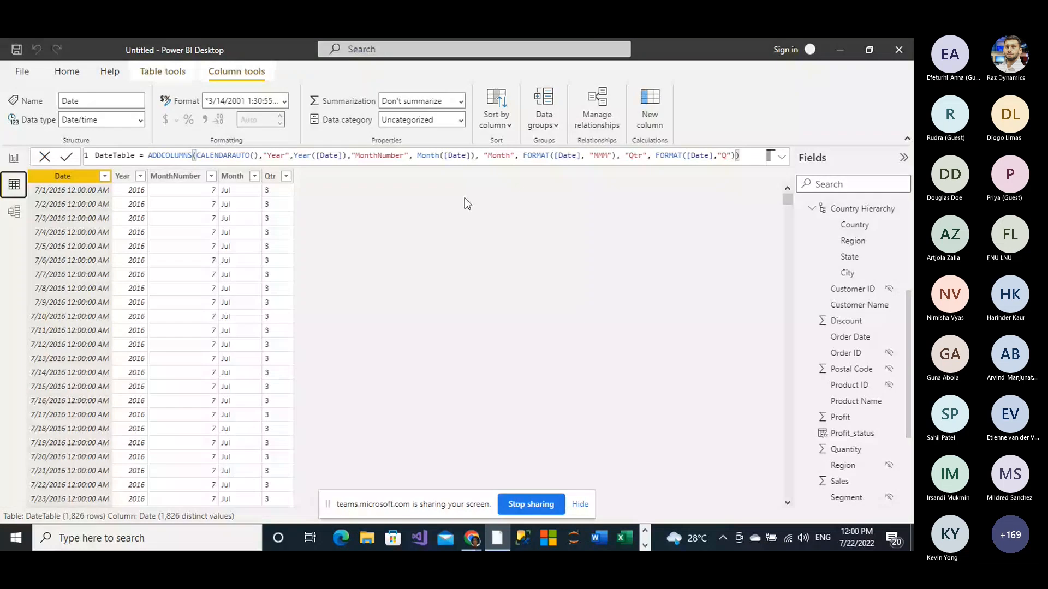
{"action": "left_click", "coordinate": [812, 212]}
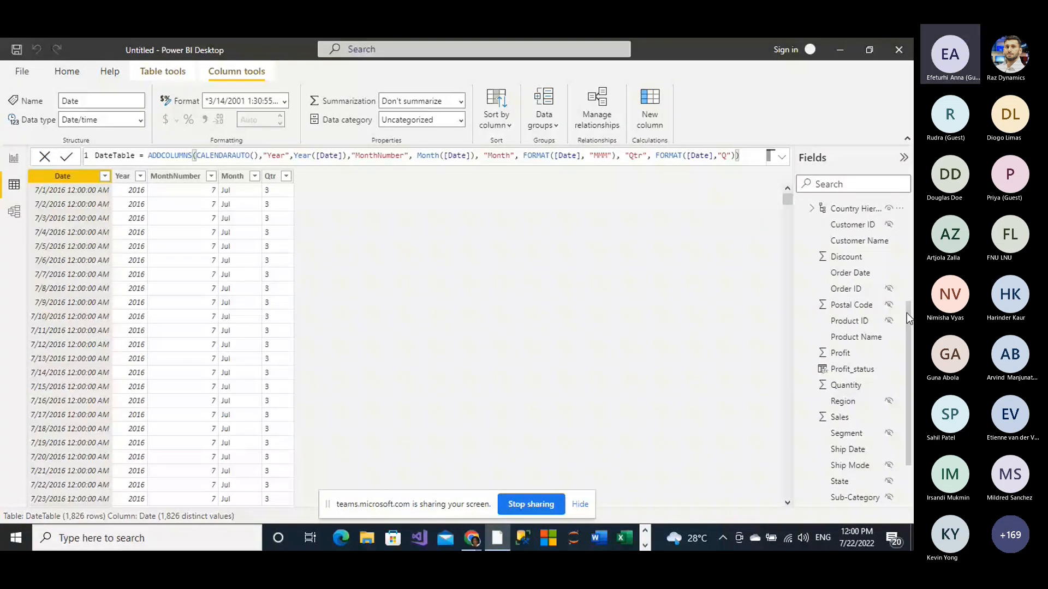
{"action": "left_click_drag", "start_coordinate": [906, 312], "coordinate": [909, 182]}
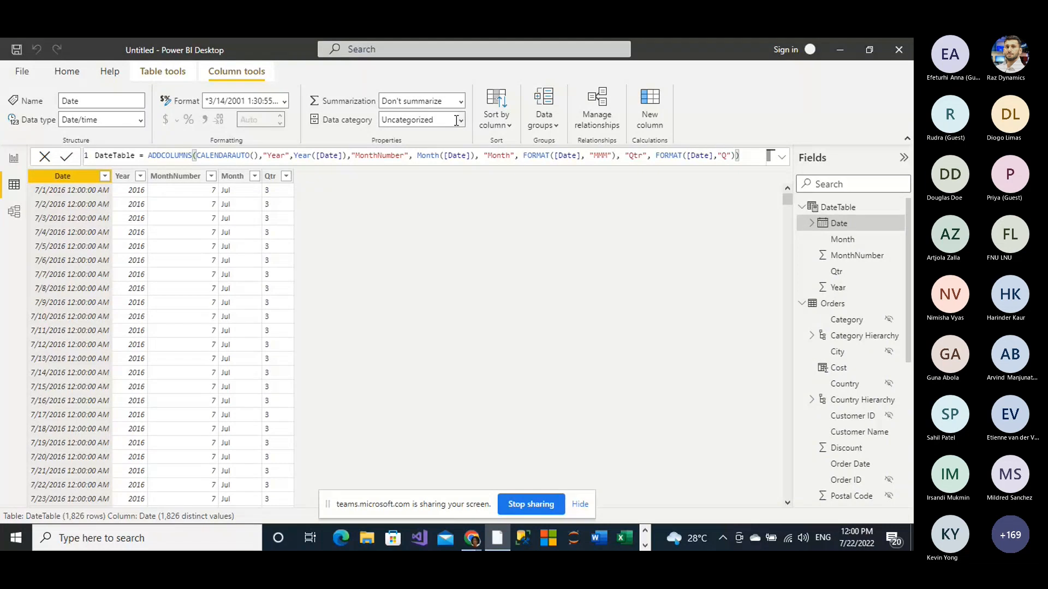
Step: Create a new measure in DateTable and name it QtyShipped
{"action": "left_click", "coordinate": [168, 77]}
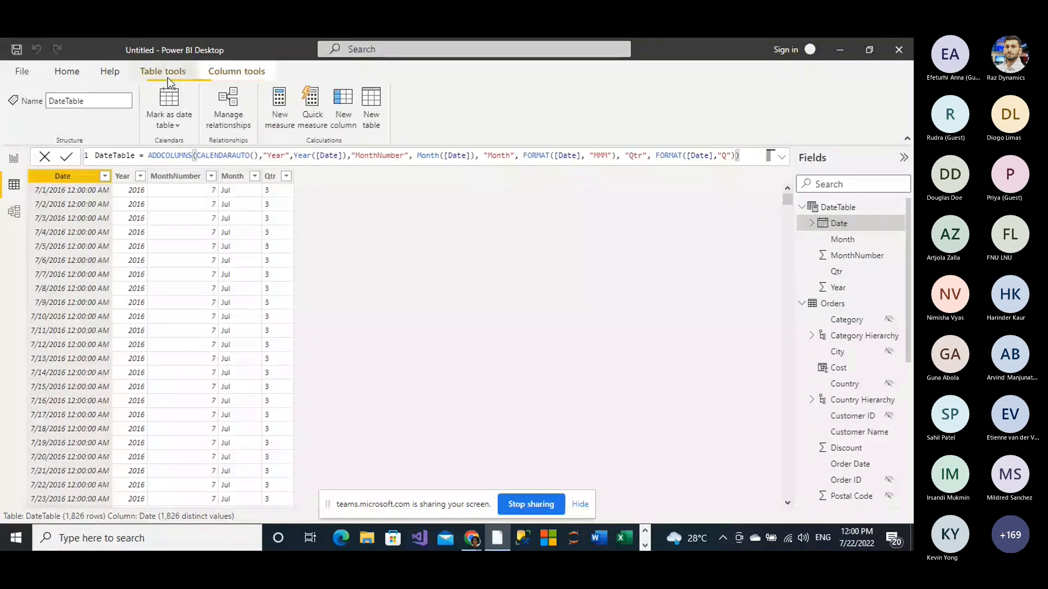
{"action": "left_click", "coordinate": [283, 111]}
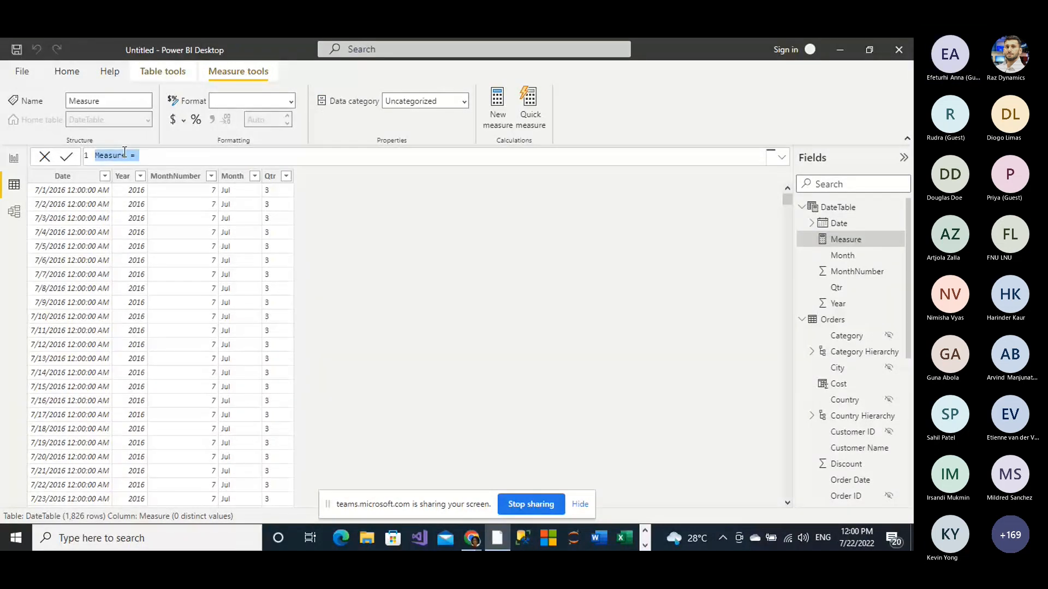
{"action": "left_click", "coordinate": [124, 153]}
{"action": "key", "text": "BackSpace"}
{"action": "key", "text": "BackSpace"}
{"action": "key", "text": "BackSpace"}
{"action": "key", "text": "BackSpace"}
{"action": "key", "text": "BackSpace"}
{"action": "key", "text": "BackSpace"}
{"action": "key", "text": "BackSpace"}
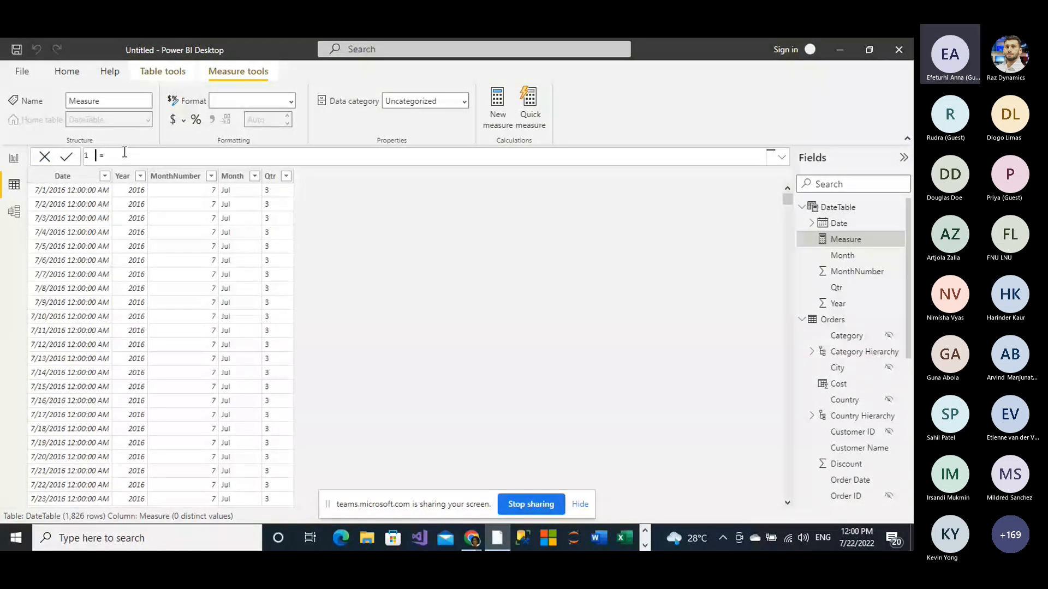
{"action": "type", "text": "QtyShi"}
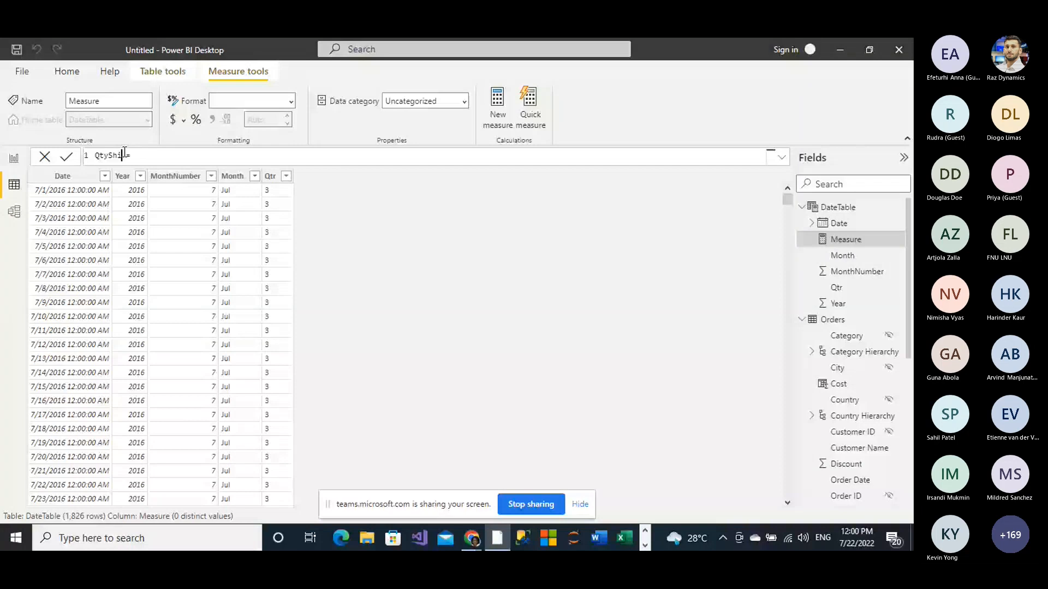
{"action": "type", "text": "pped"}
Step: Start the QtyShipped expression with CALCULATE and SUM(Orders[Quantity]) as its first argument
{"action": "left_click", "coordinate": [158, 155]}
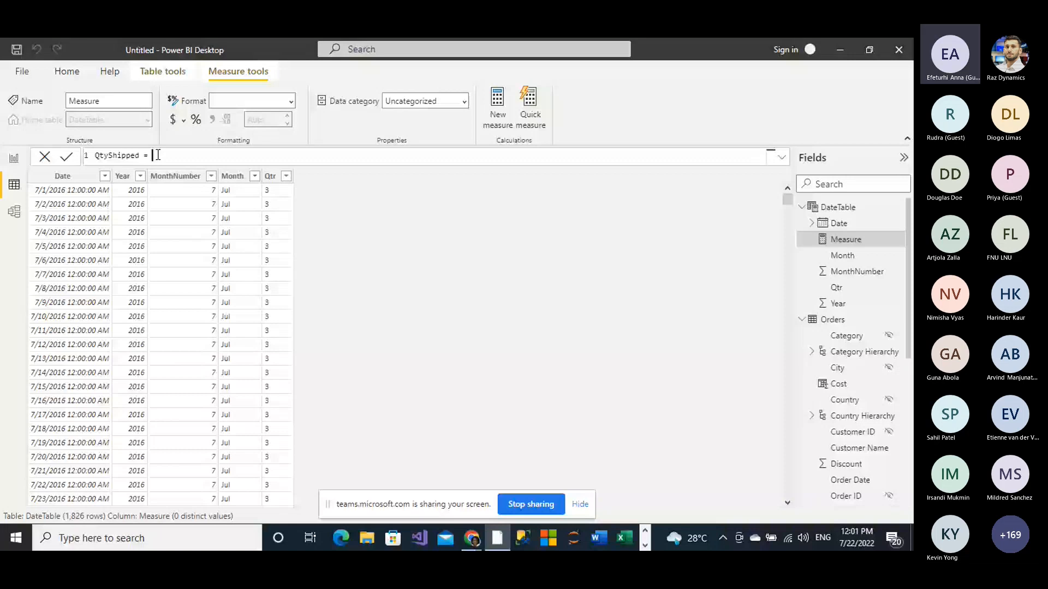
{"action": "type", "text": "CALCULATE("}
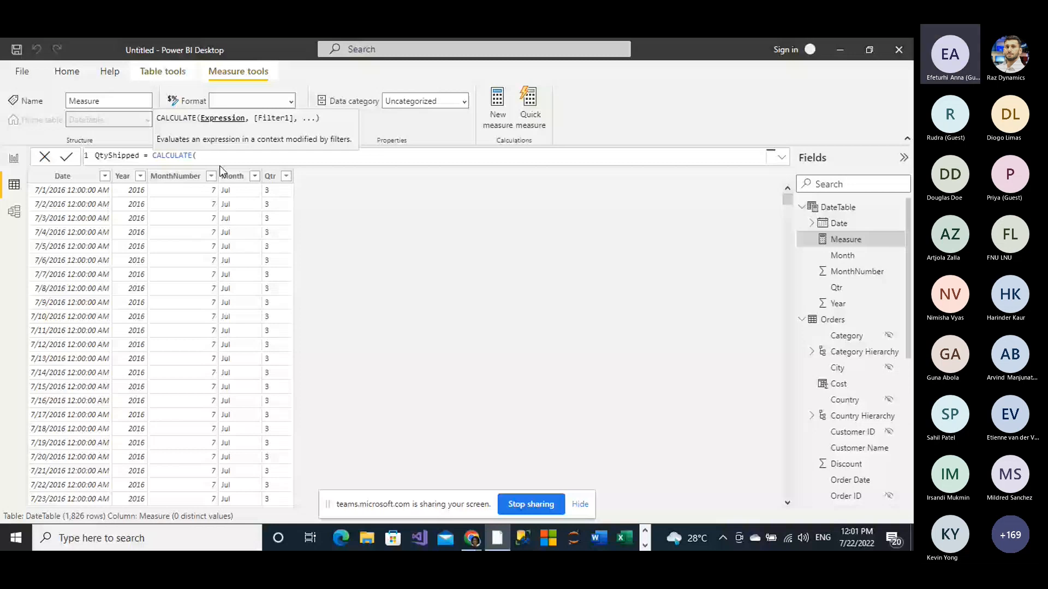
{"action": "type", "text": "su"}
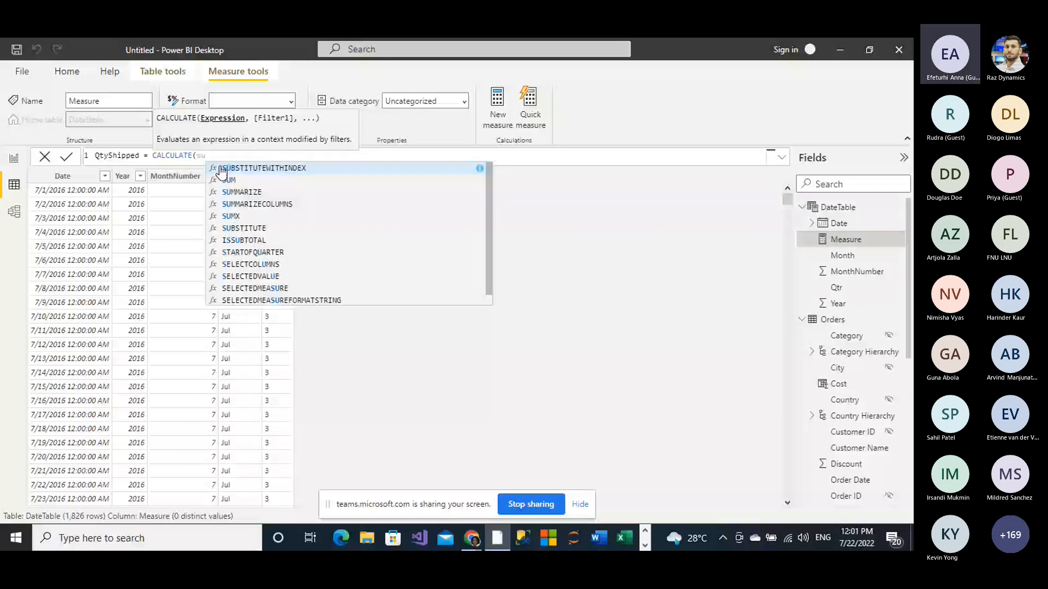
{"action": "type", "text": "m"}
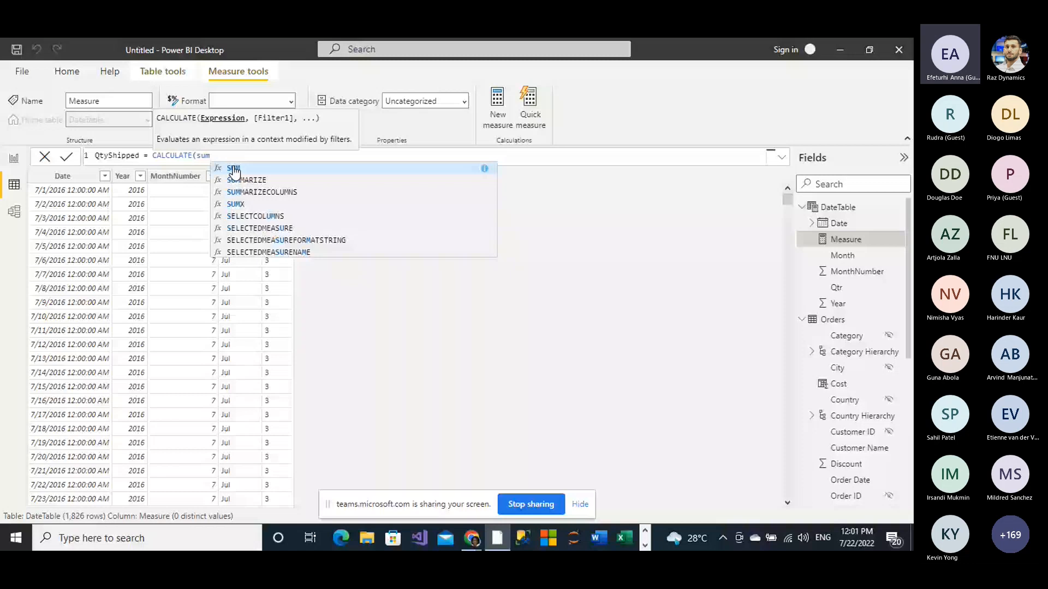
{"action": "left_click", "coordinate": [234, 169]}
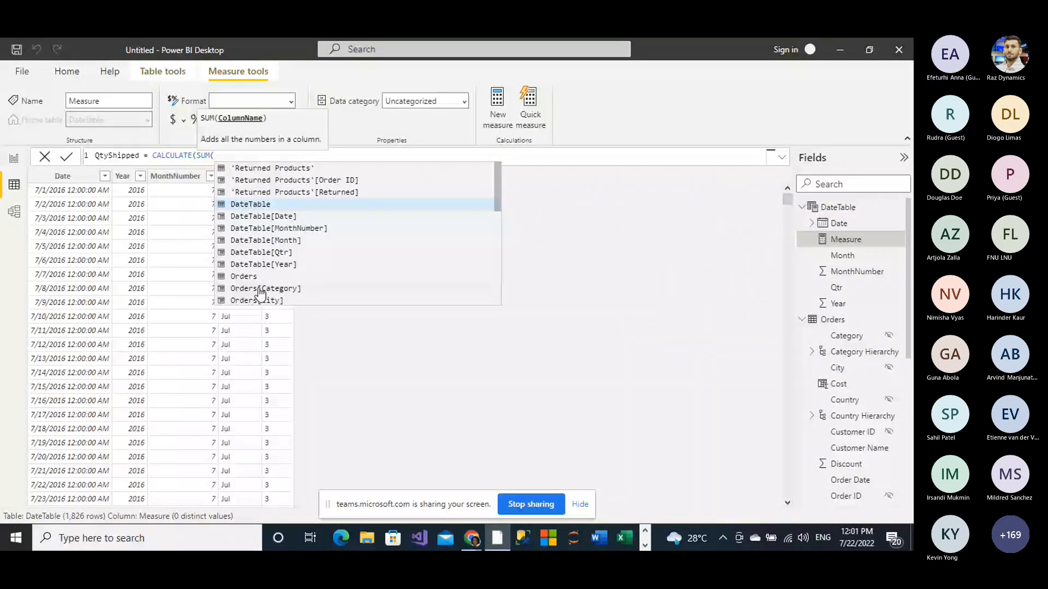
{"action": "scroll", "coordinate": [261, 293], "scroll_direction": "down", "scroll_amount": 1}
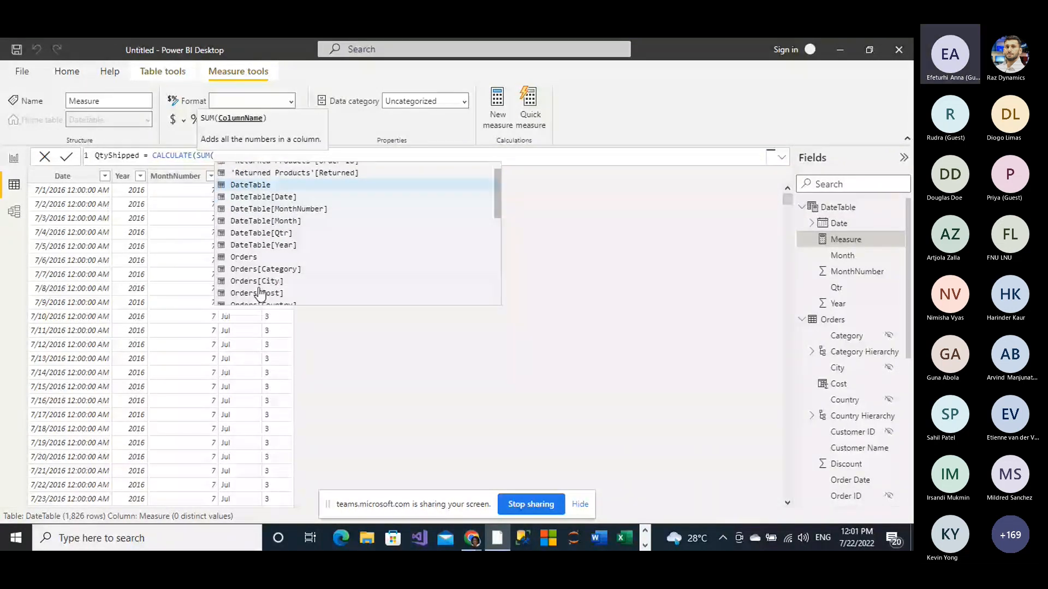
{"action": "scroll", "coordinate": [261, 294], "scroll_direction": "up", "scroll_amount": 1}
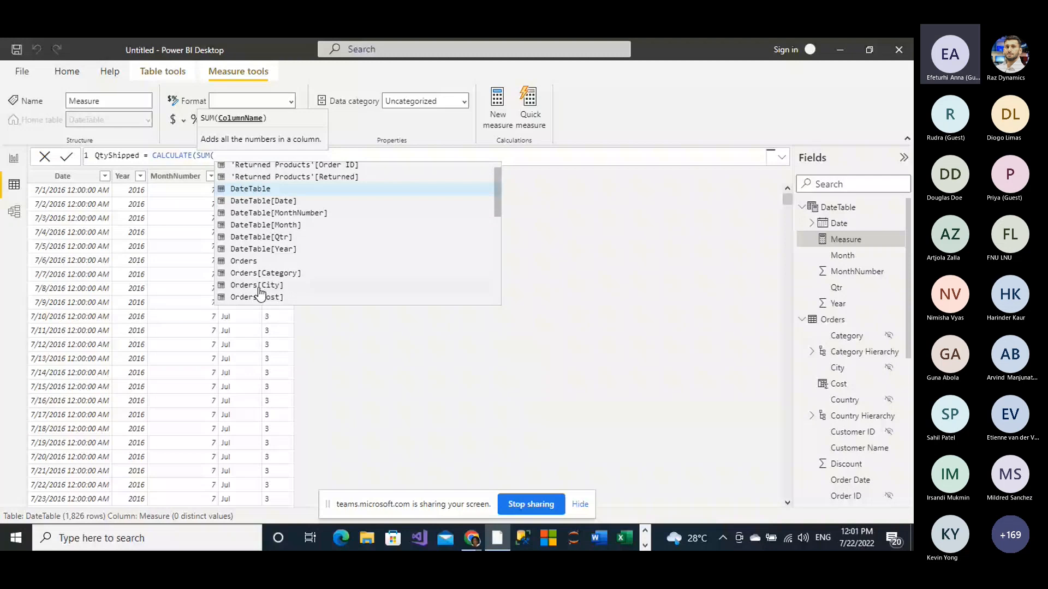
{"action": "scroll", "coordinate": [261, 294], "scroll_direction": "down", "scroll_amount": 1}
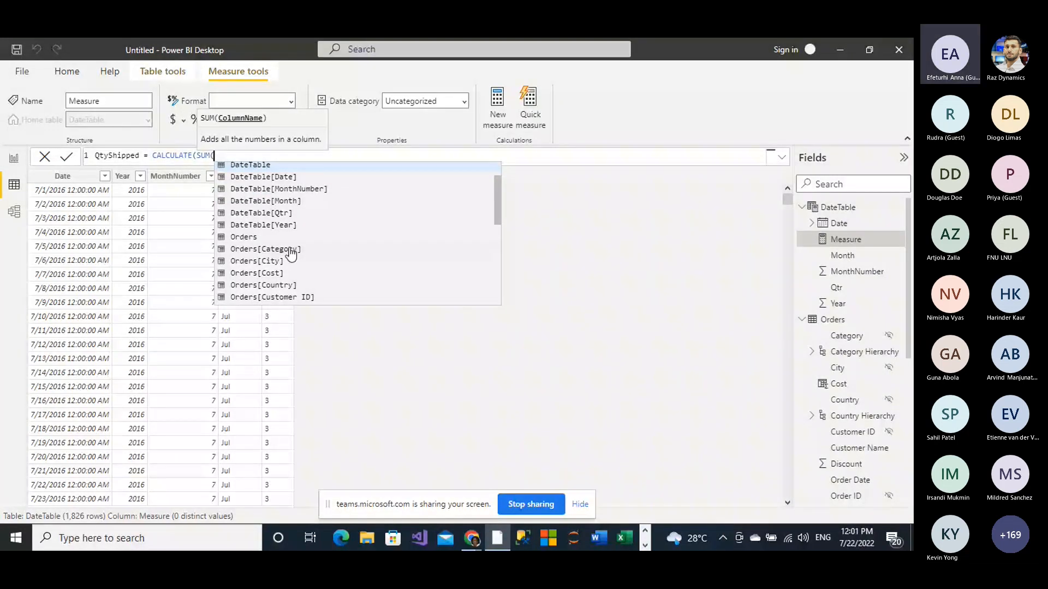
{"action": "scroll", "coordinate": [272, 277], "scroll_direction": "down", "scroll_amount": 5}
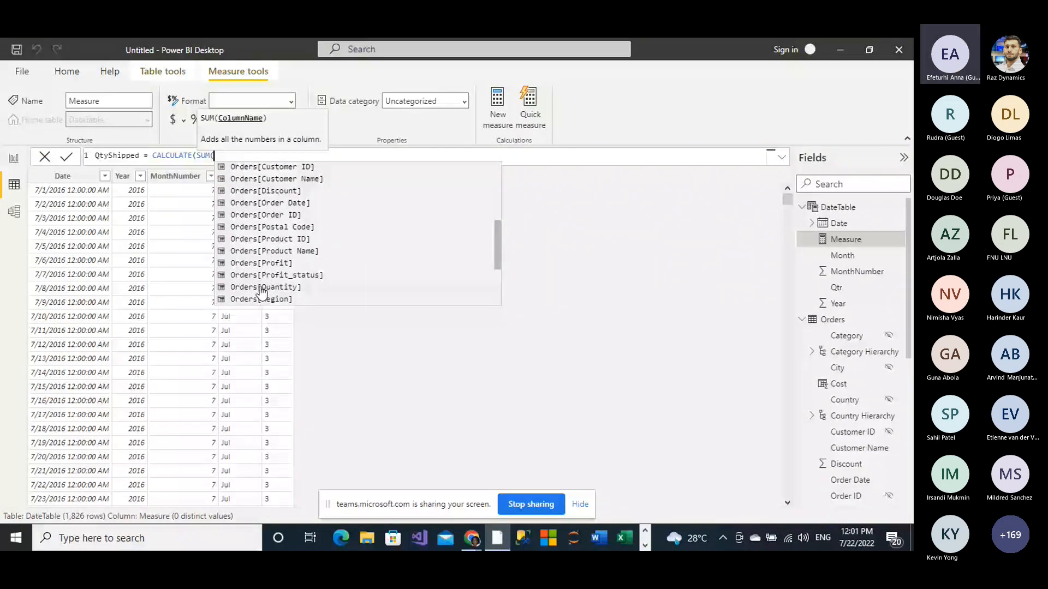
{"action": "left_click", "coordinate": [261, 288]}
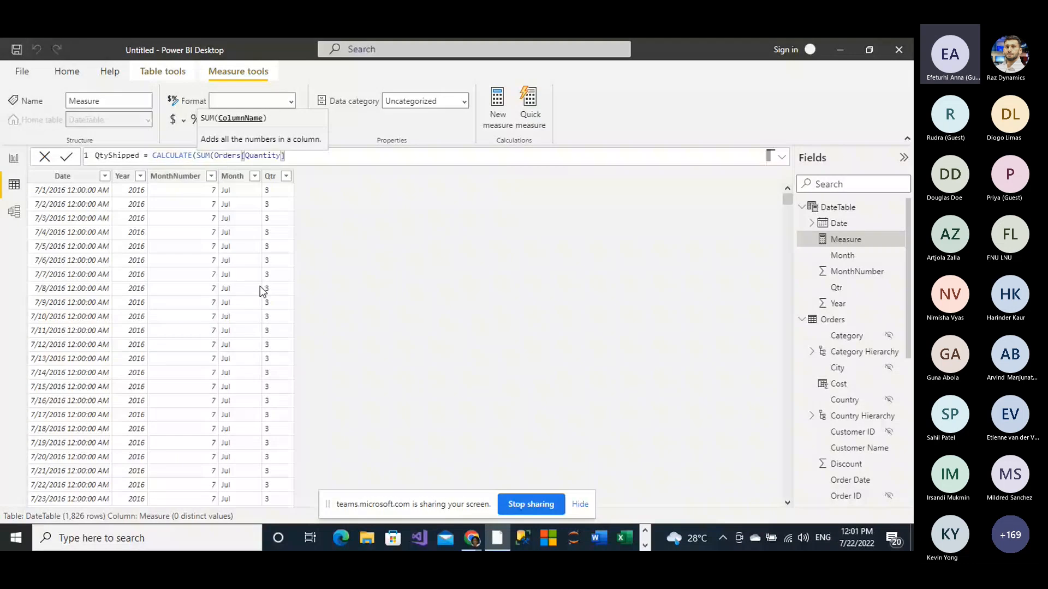
{"action": "type", "text": "),"}
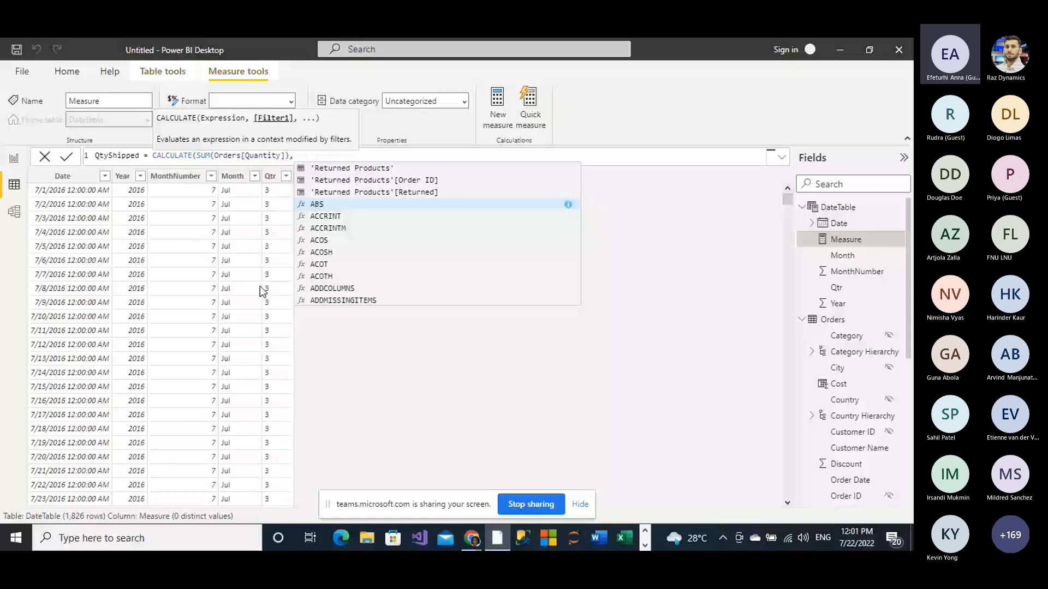
{"action": "type", "text": "ue"}
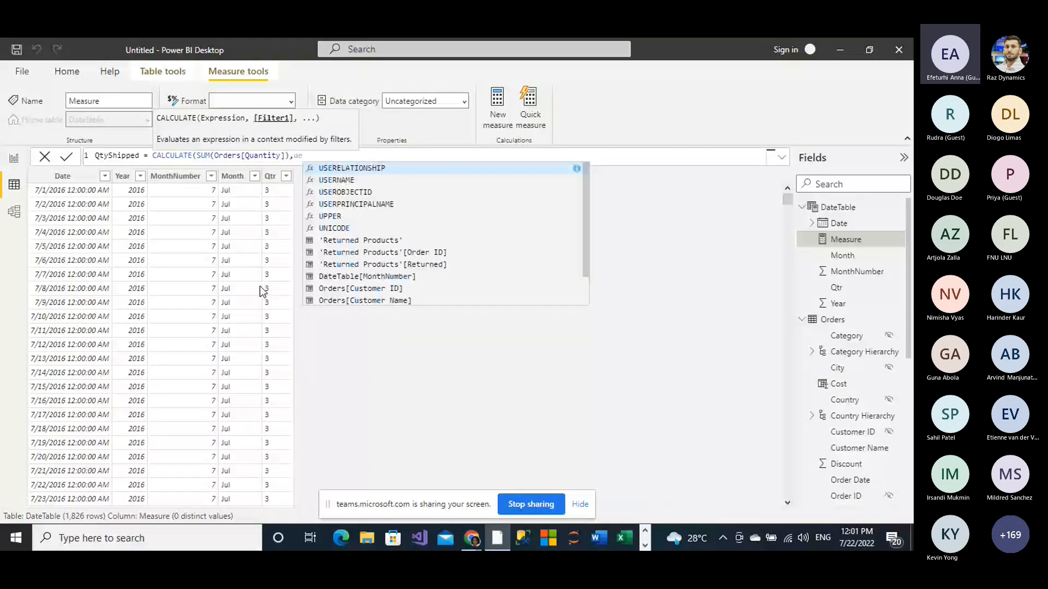
{"action": "type", "text": "s"}
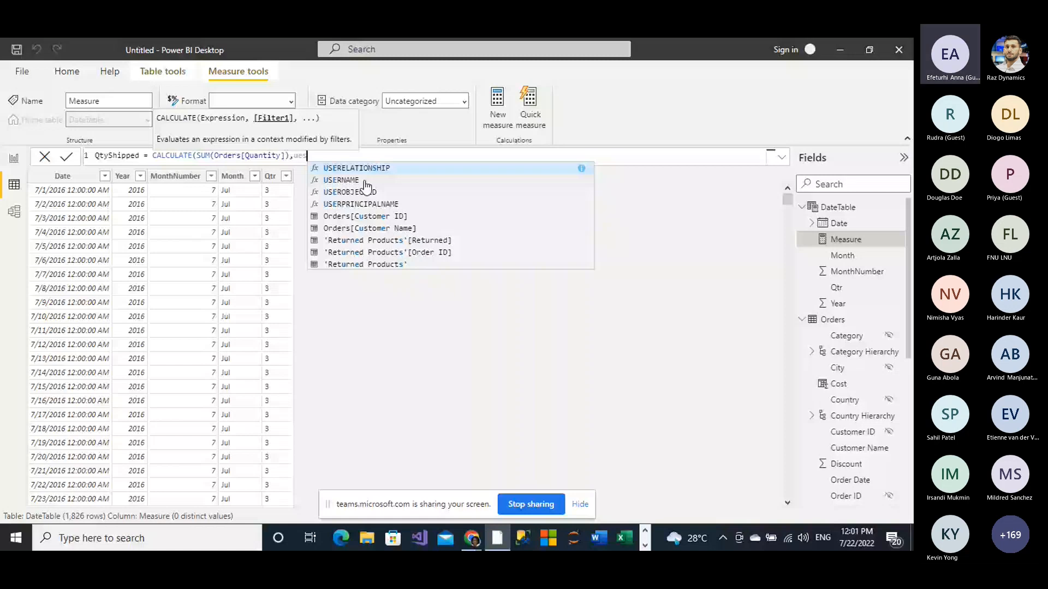
Step: Add USERELATIONSHIP as the CALCULATE filter in the QtyShipped expression, with DateTable[Date] as its first column
{"action": "key", "text": "Tab"}
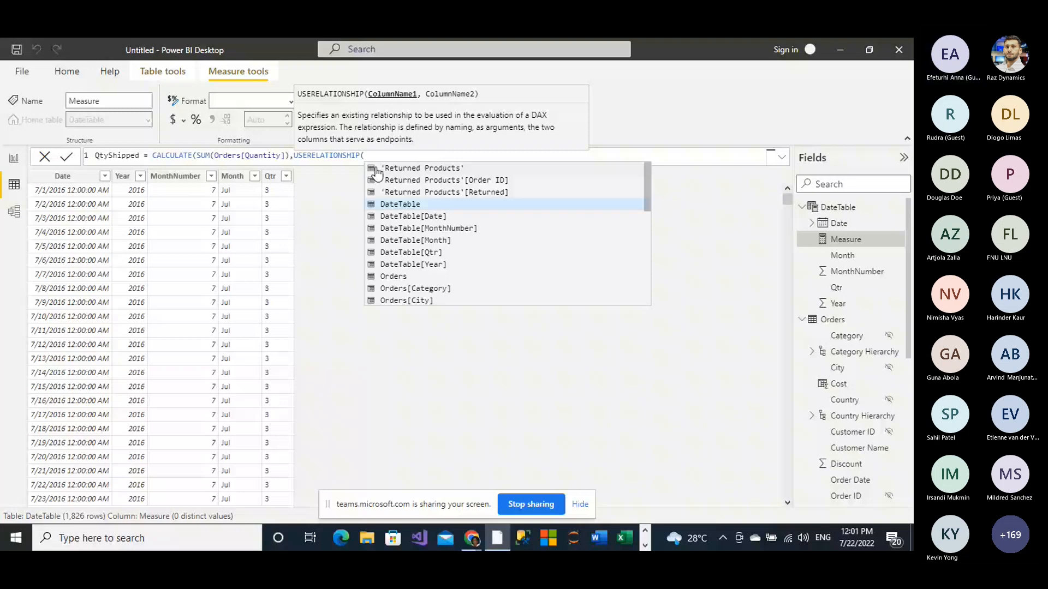
{"action": "left_click", "coordinate": [414, 216]}
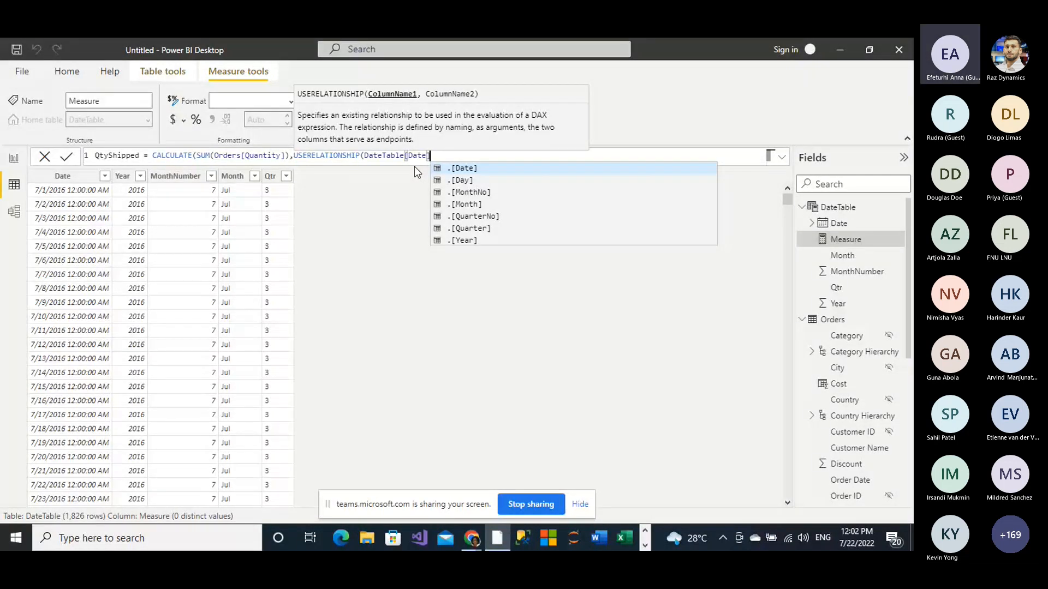
Step: Set Orders[Ship Date] as the second USERELATIONSHIP column, close the expression and commit the QtyShipped measure
{"action": "type", "text": ","}
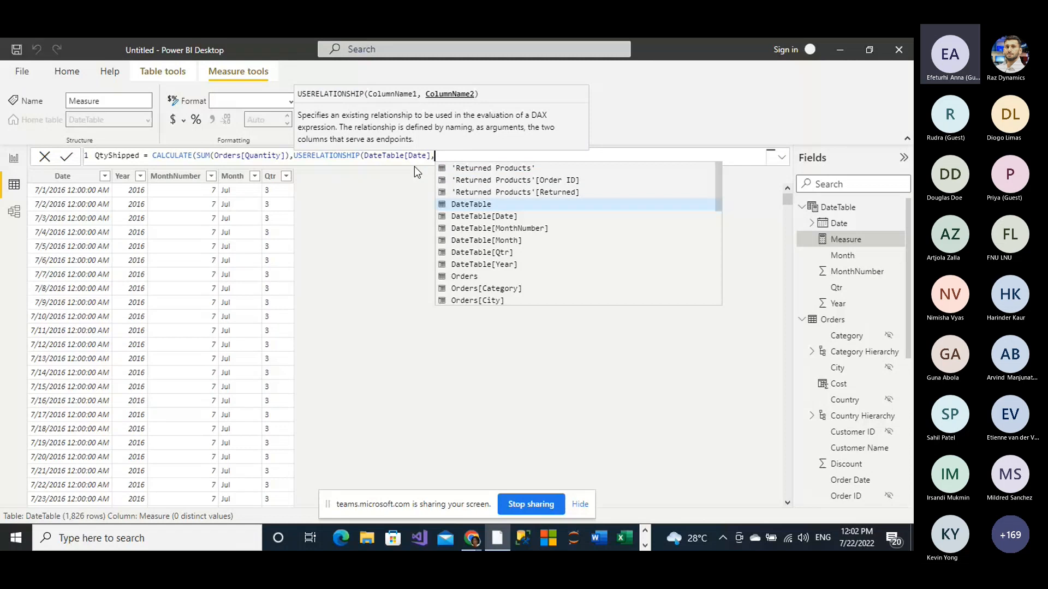
{"action": "type", "text": " ord"}
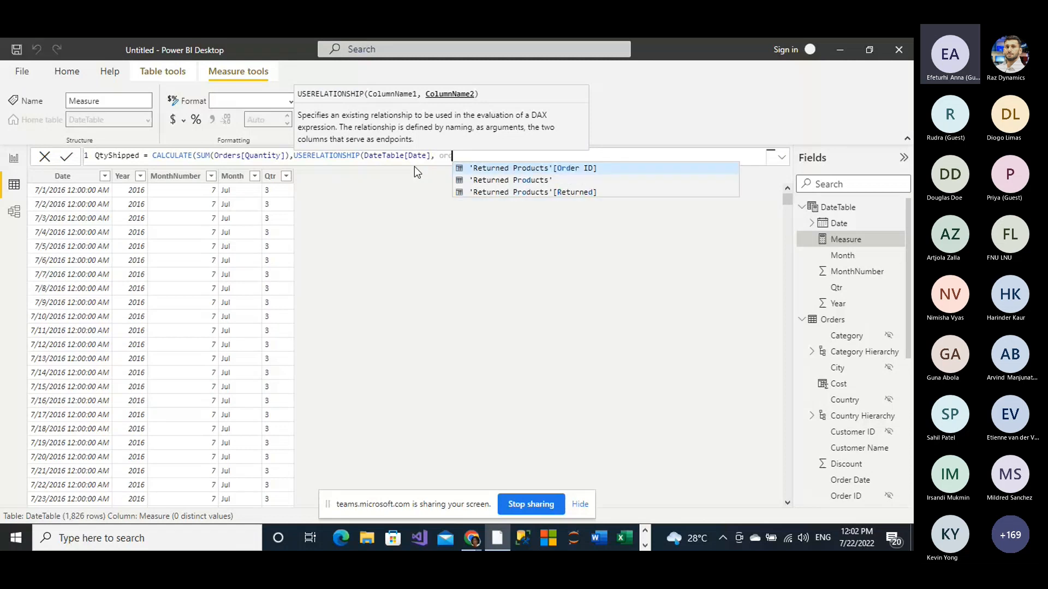
{"action": "type", "text": "er"}
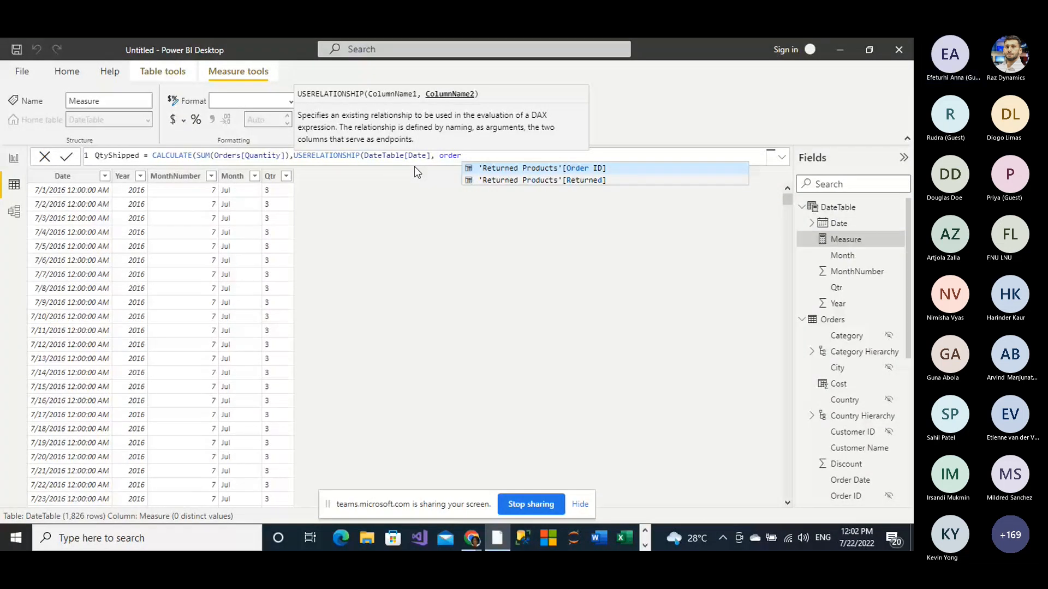
{"action": "type", "text": "s"}
{"action": "scroll", "coordinate": [540, 280], "scroll_direction": "down", "scroll_amount": 2}
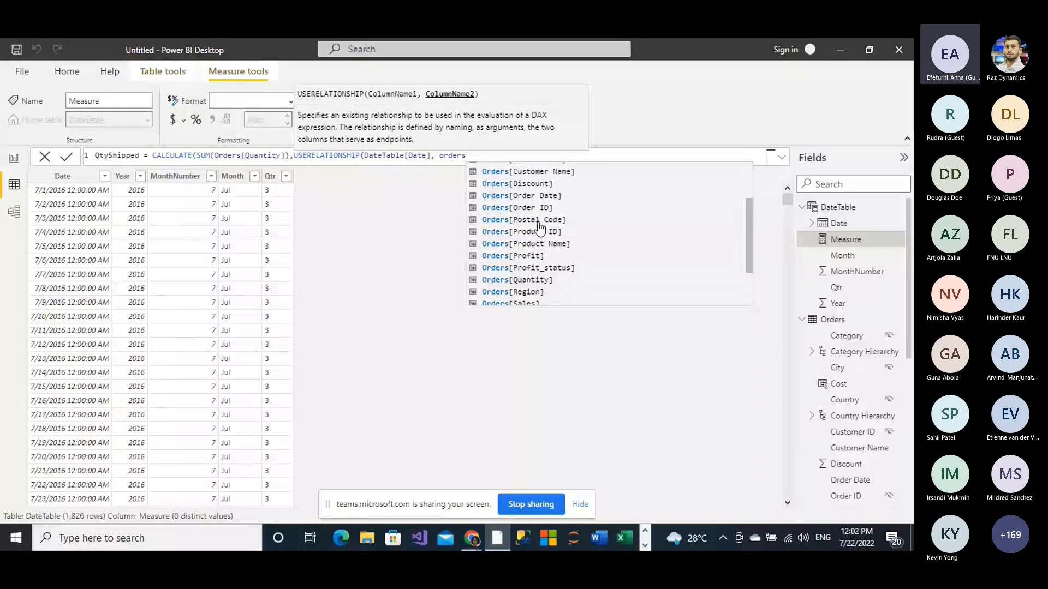
{"action": "scroll", "coordinate": [541, 227], "scroll_direction": "down", "scroll_amount": 1}
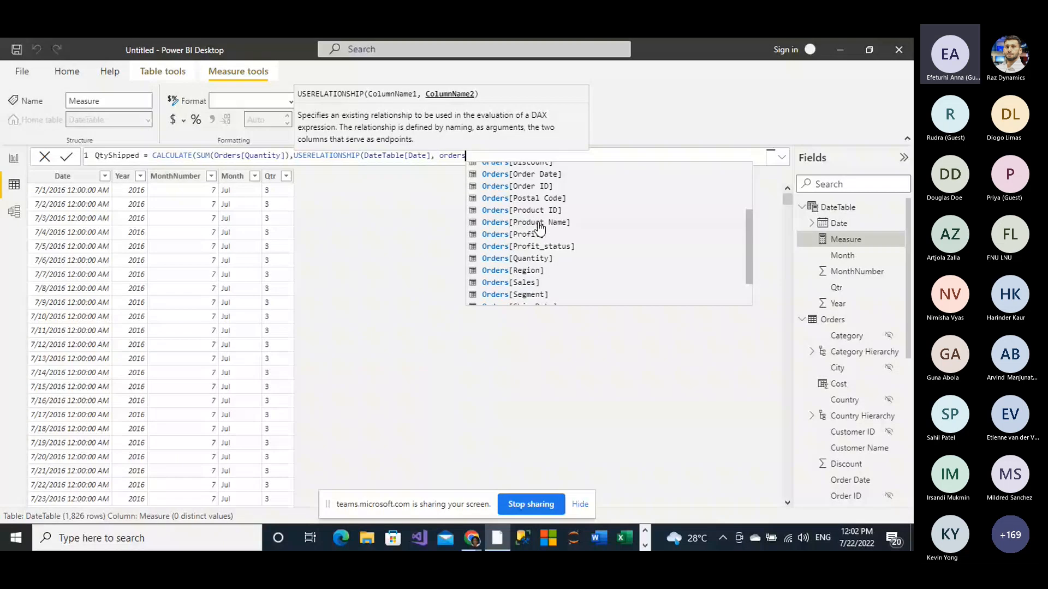
{"action": "scroll", "coordinate": [540, 227], "scroll_direction": "down", "scroll_amount": 2}
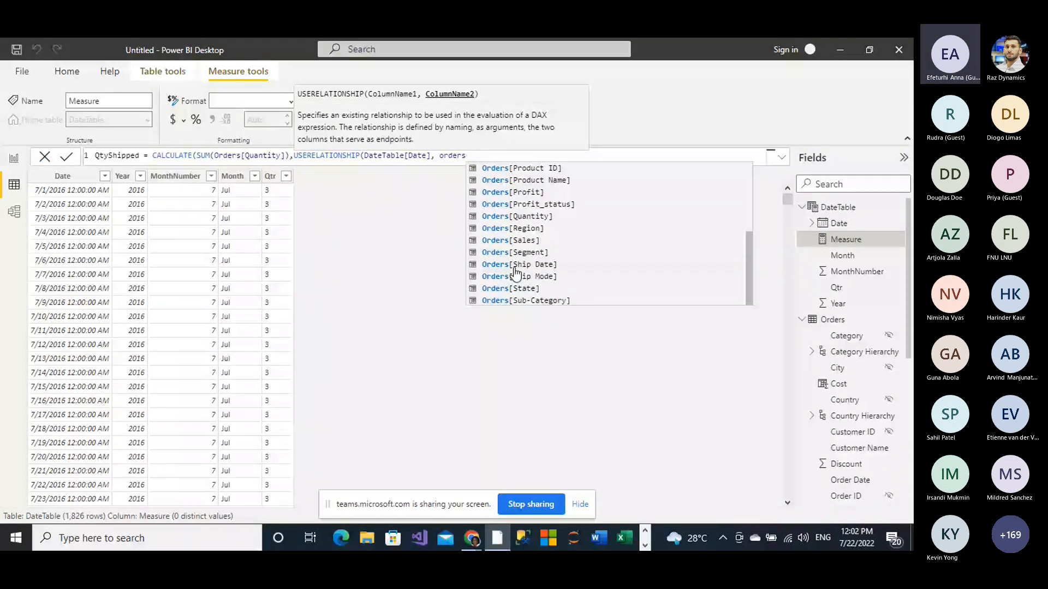
{"action": "left_click", "coordinate": [515, 265]}
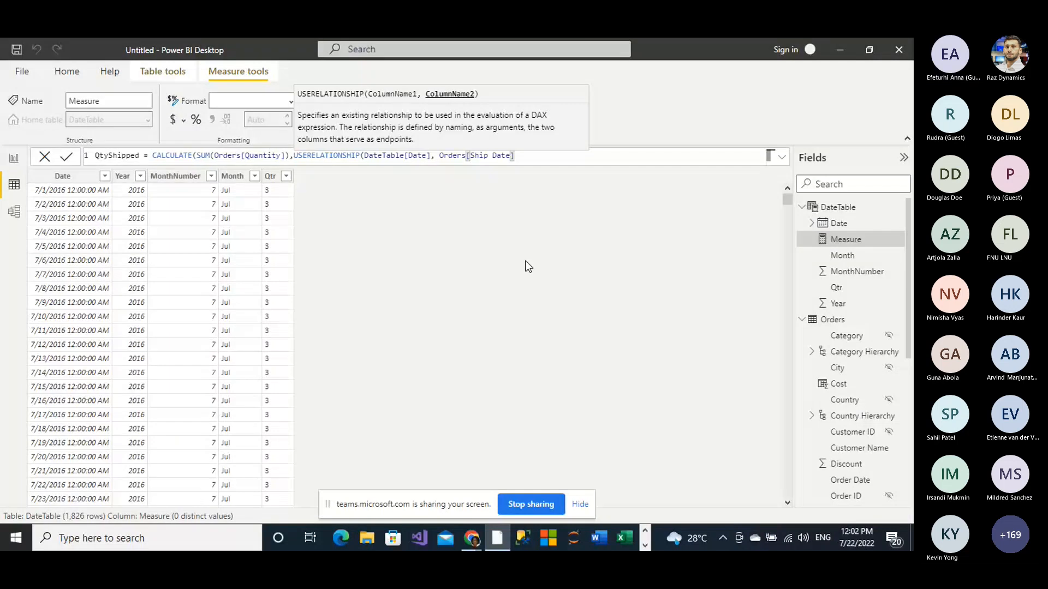
{"action": "type", "text": ")"}
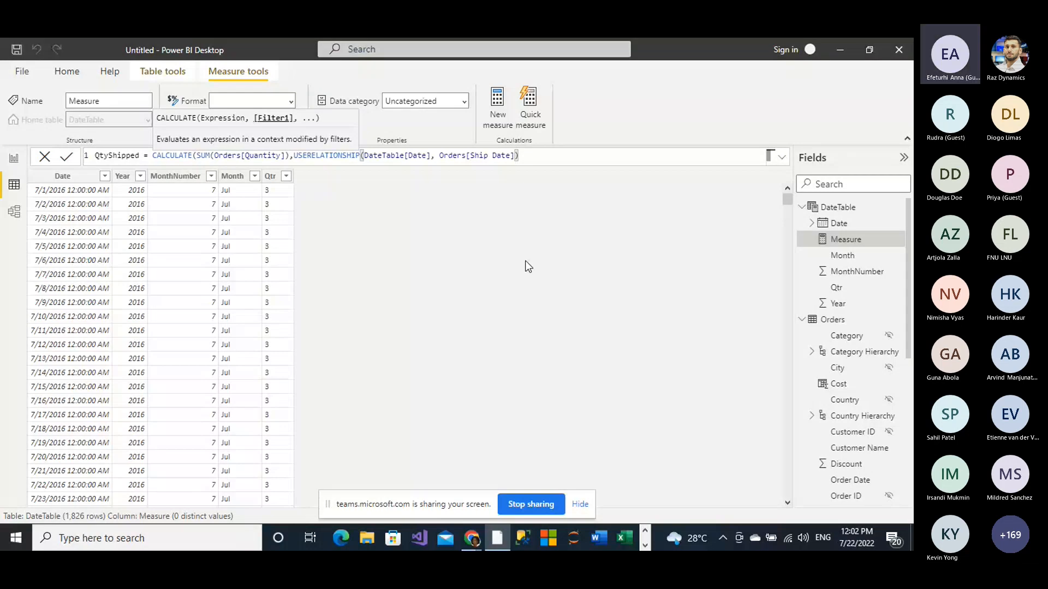
{"action": "key", "text": "Return"}
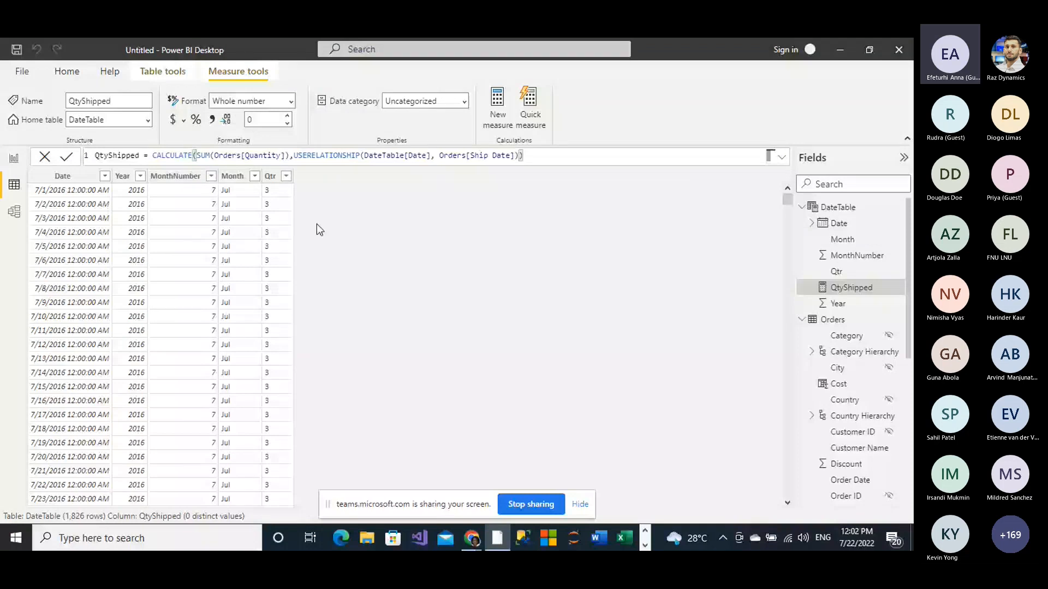
Step: Switch to the Report view and minimize Power BI Desktop to return to the Microsoft Teams meeting
{"action": "left_click", "coordinate": [14, 163]}
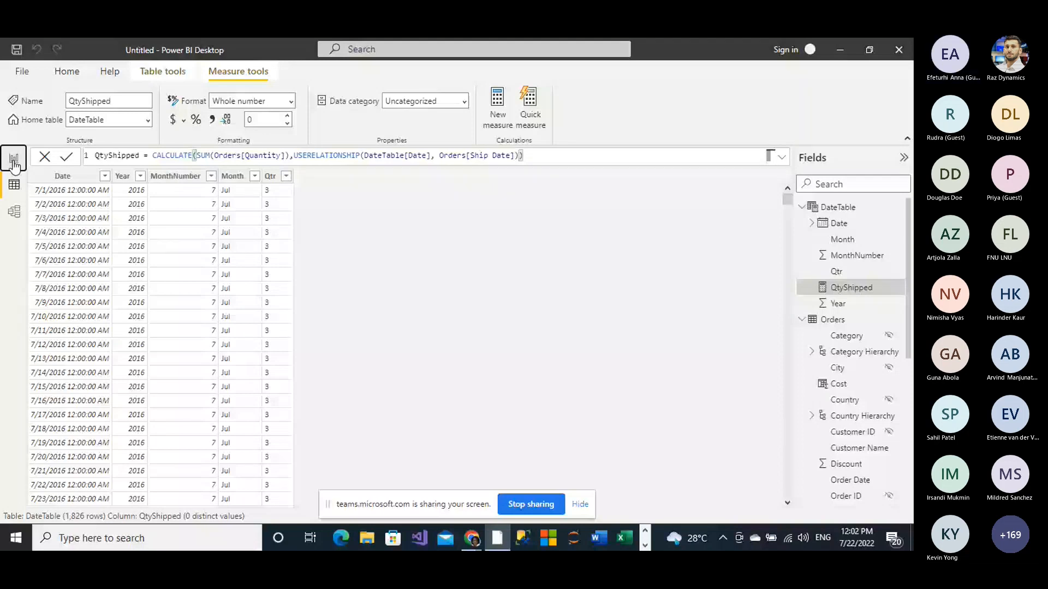
{"action": "left_click", "coordinate": [14, 160]}
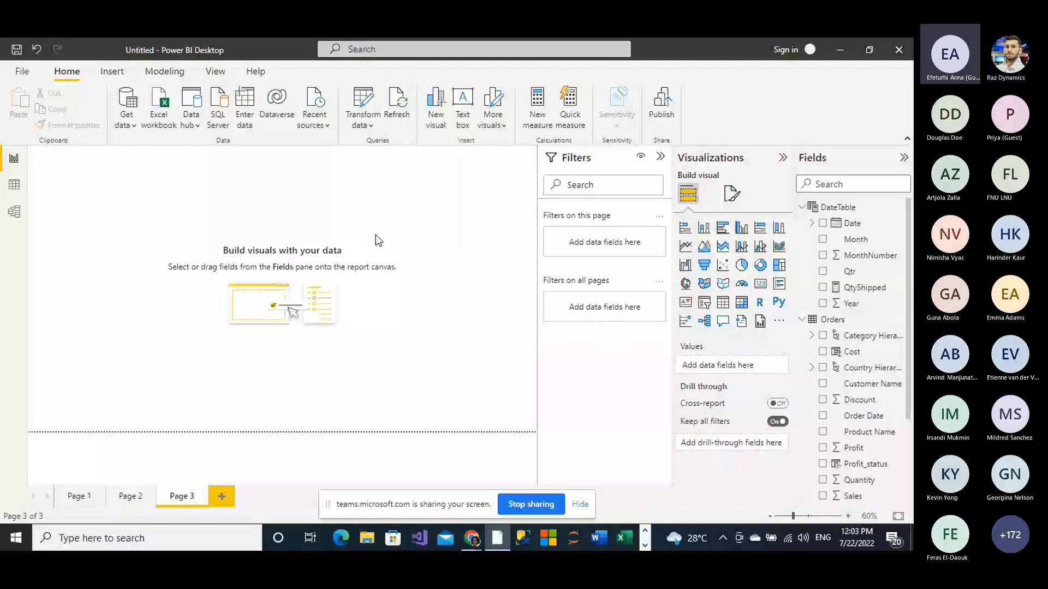
{"action": "left_click", "coordinate": [840, 50]}
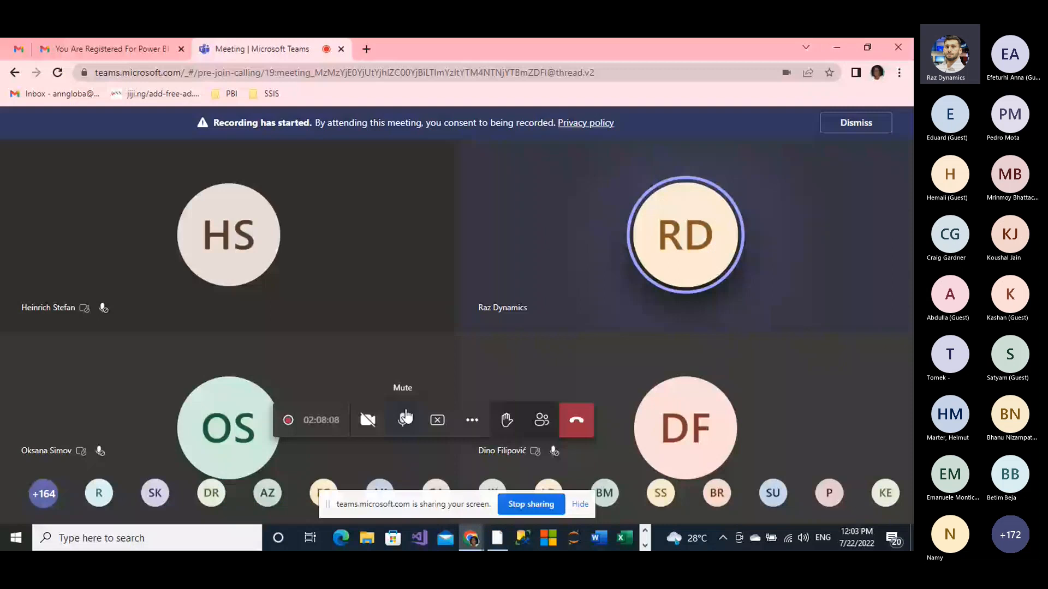